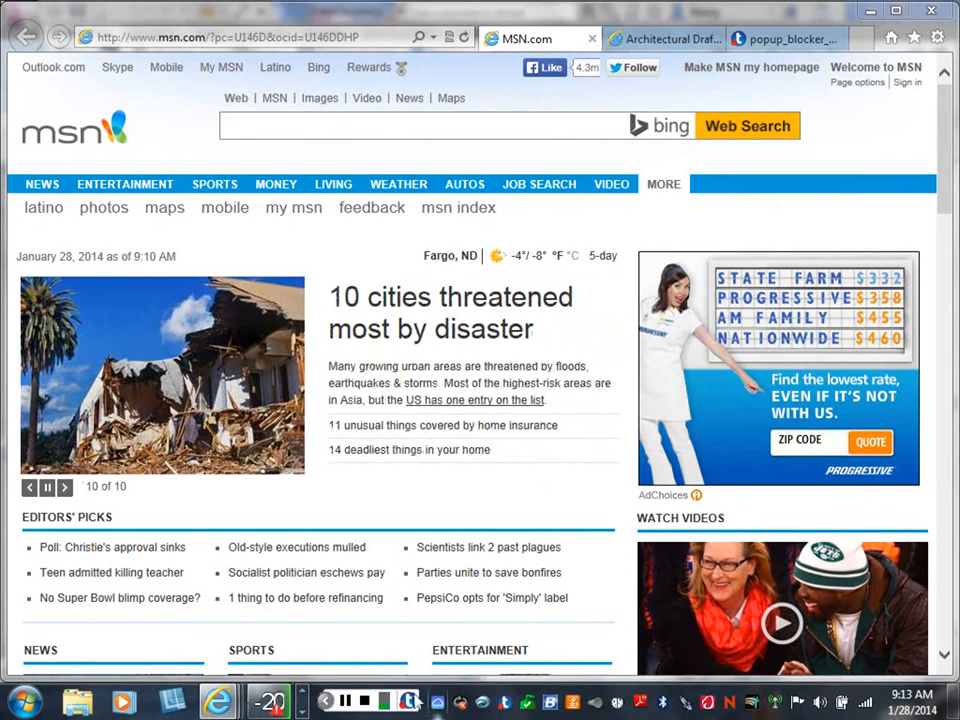
Search Bing for 'butler Building' and choose the 'butler building systems' suggestion
left_click(228, 126)
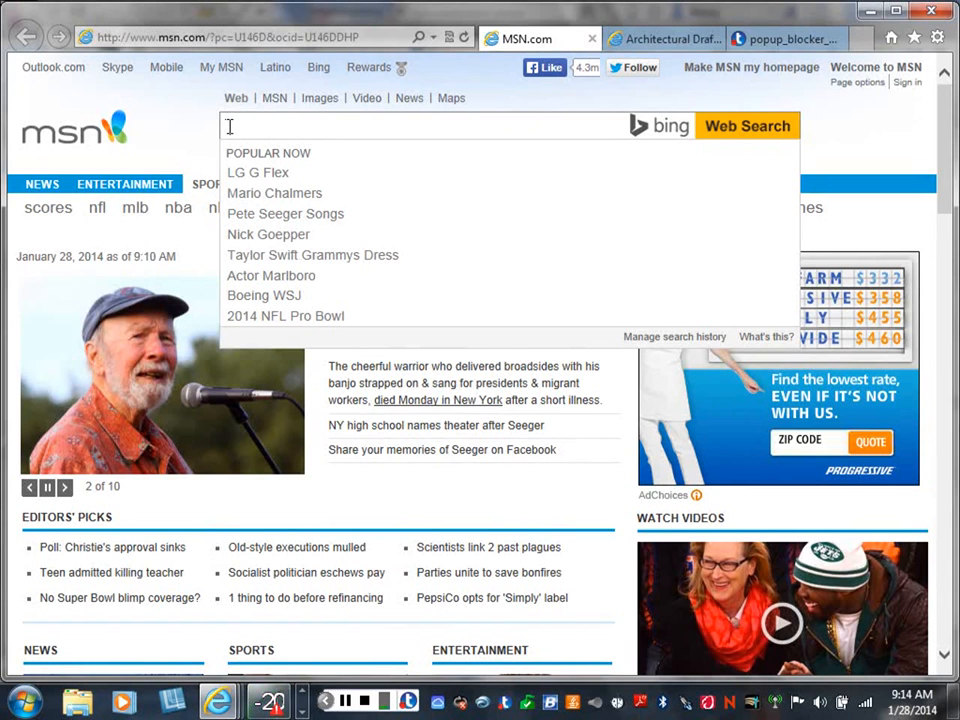
type("b")
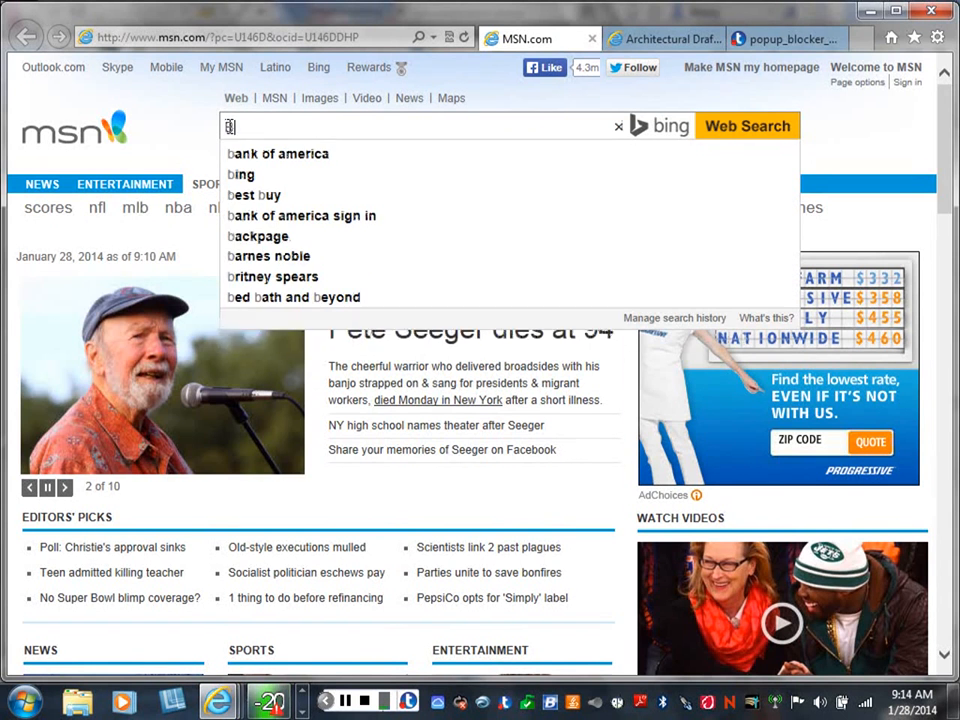
type("ut")
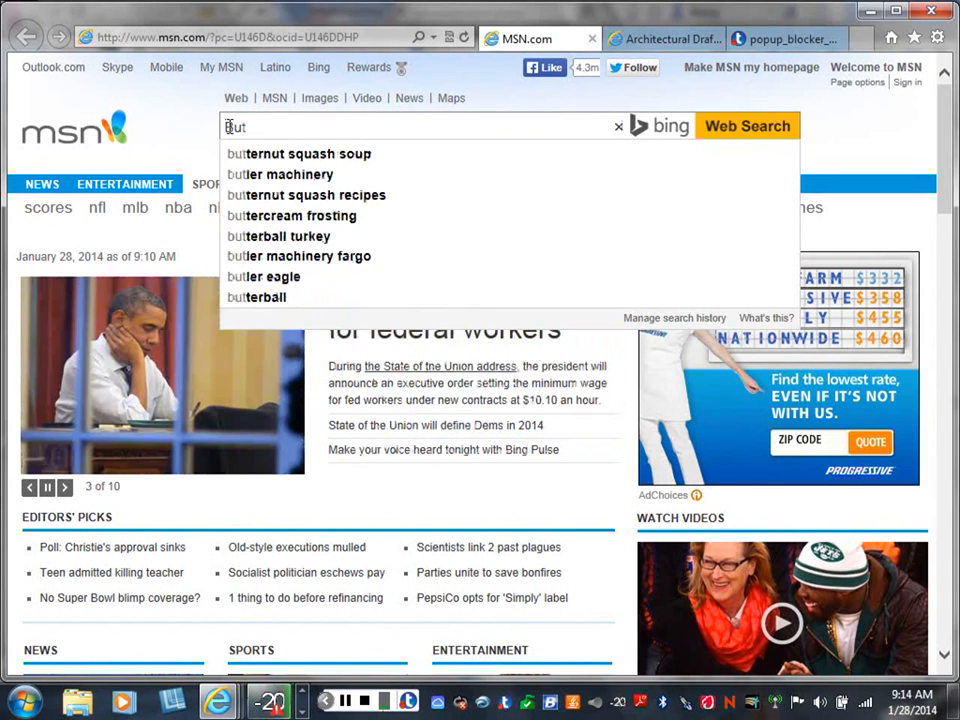
type("ler")
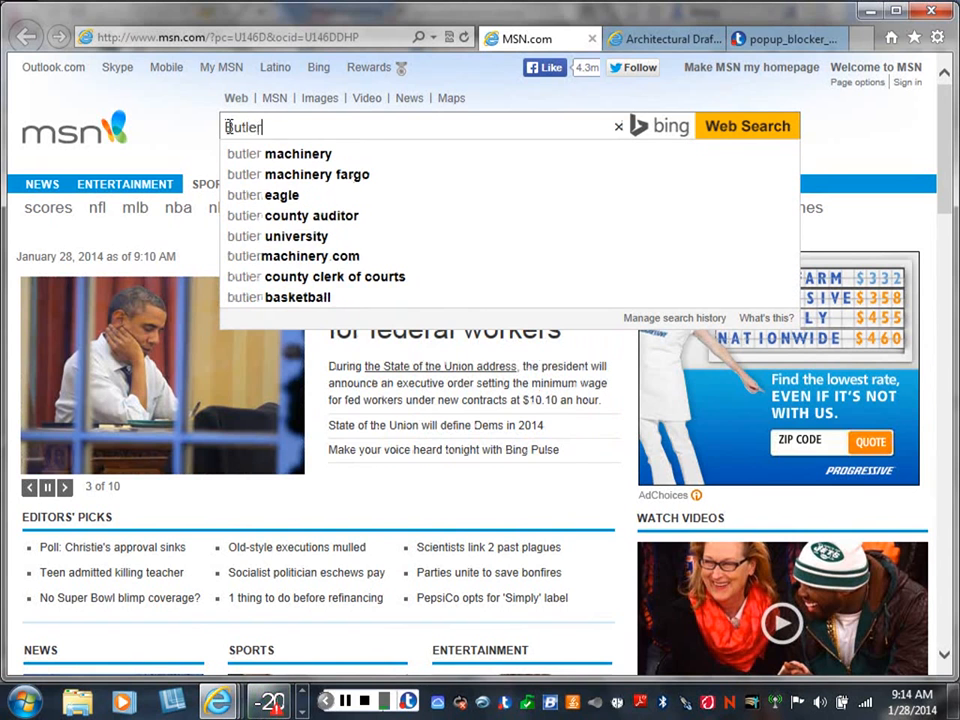
type(" Bui")
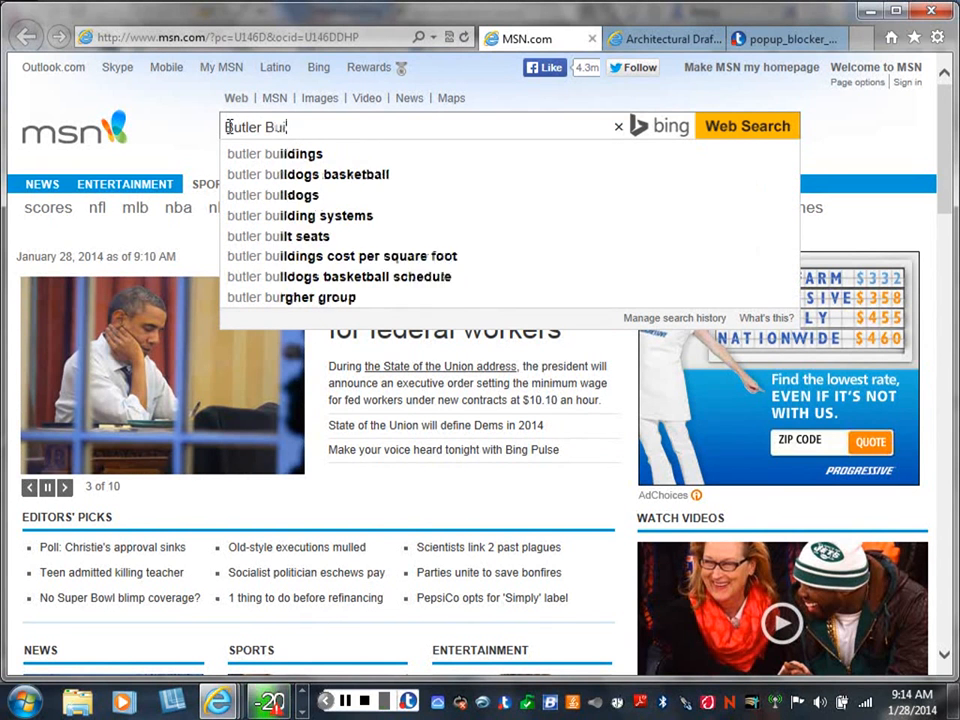
type("ldi")
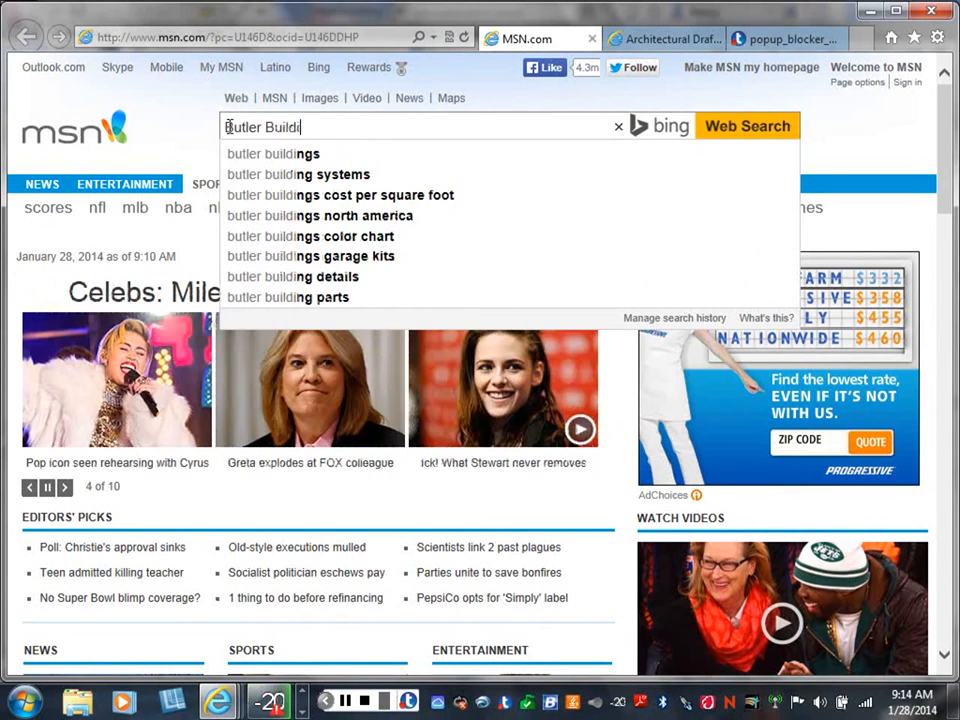
type("ng")
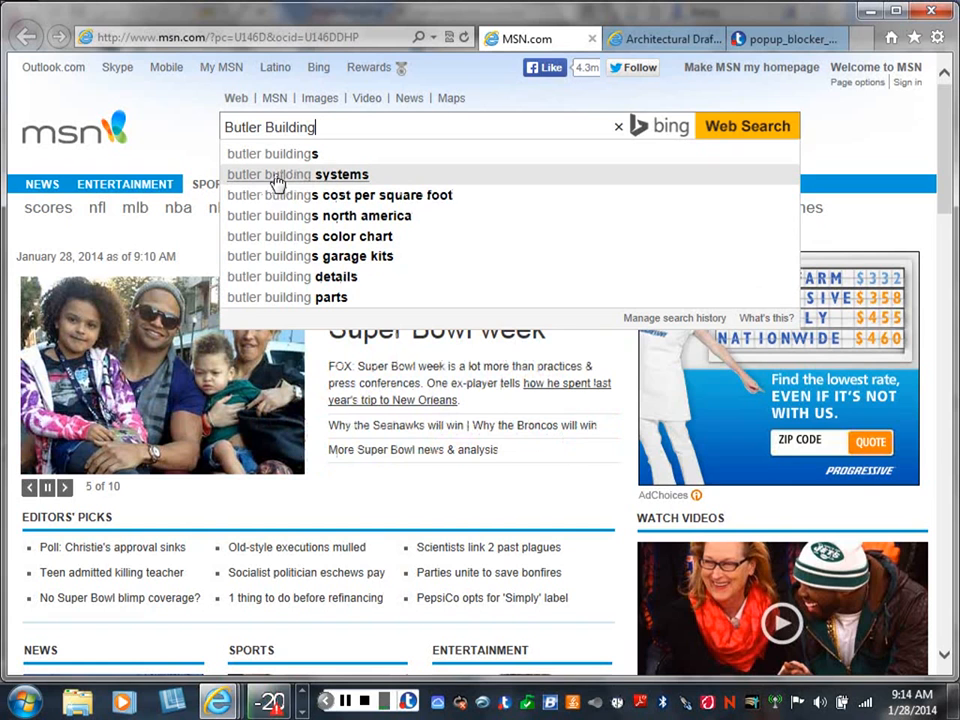
left_click(275, 180)
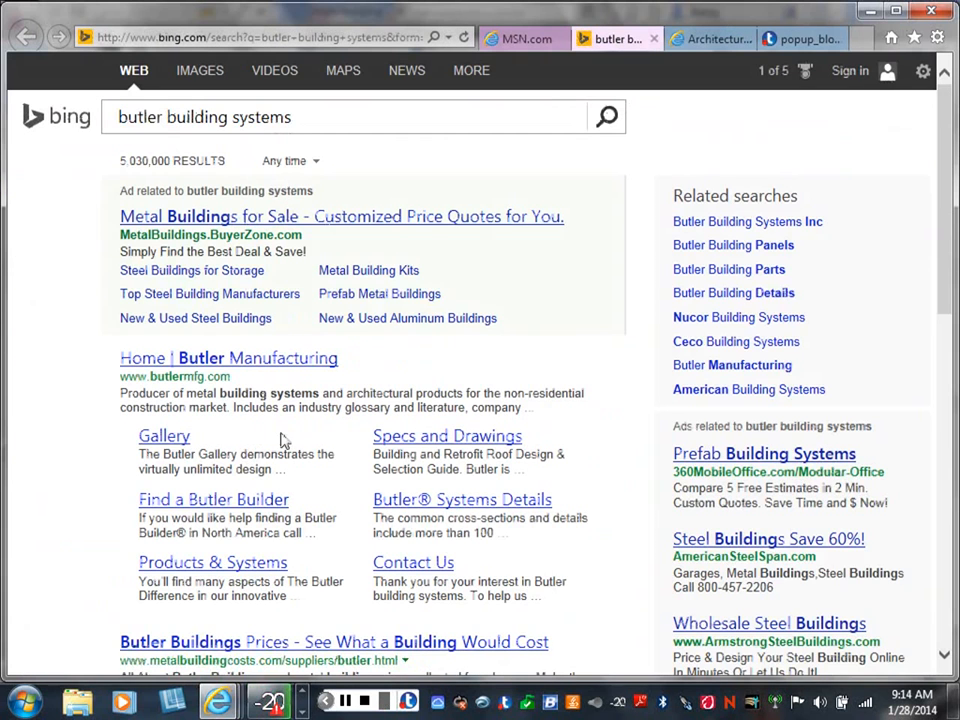
Open Butler Manufacturing's Specs and Drawings page, then its CSI 3-part Specifications page
scroll(243, 455, "down", 1)
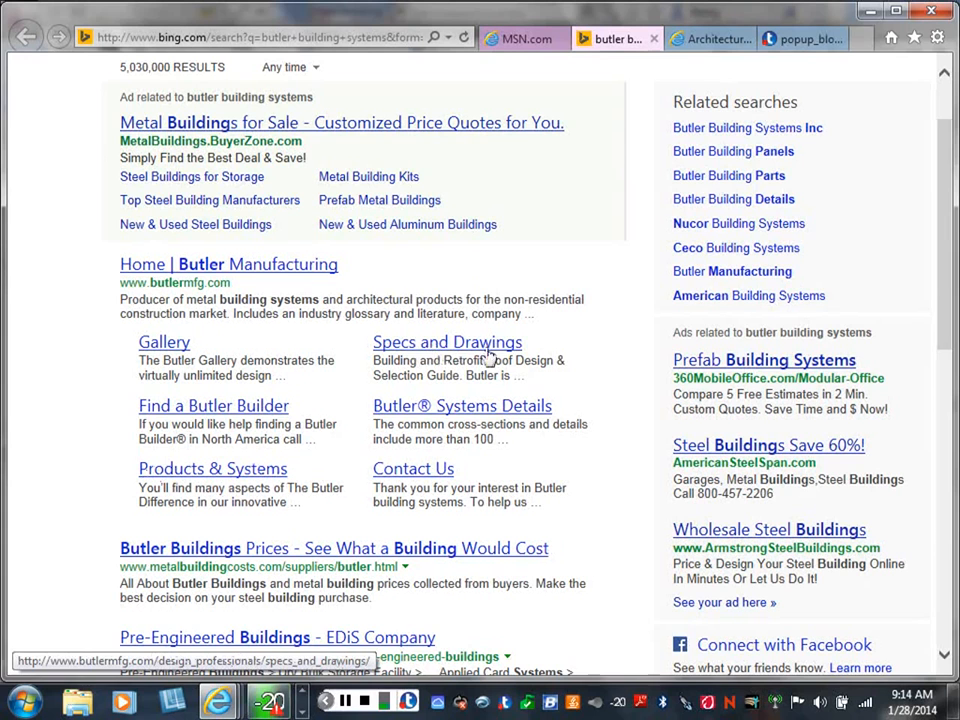
left_click(437, 347)
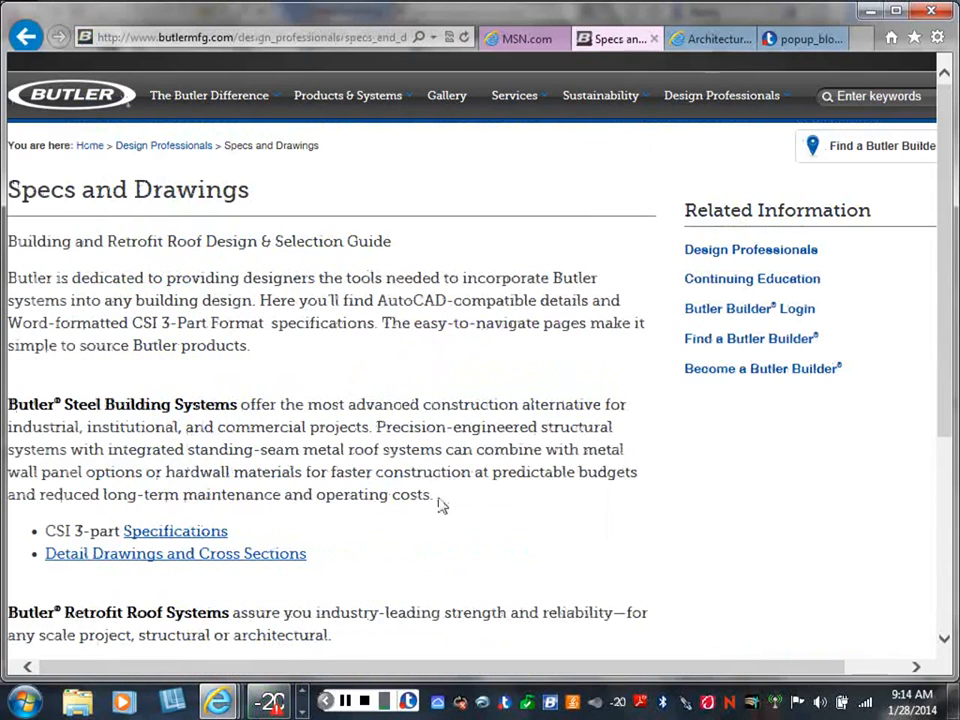
scroll(439, 508, "down", 1)
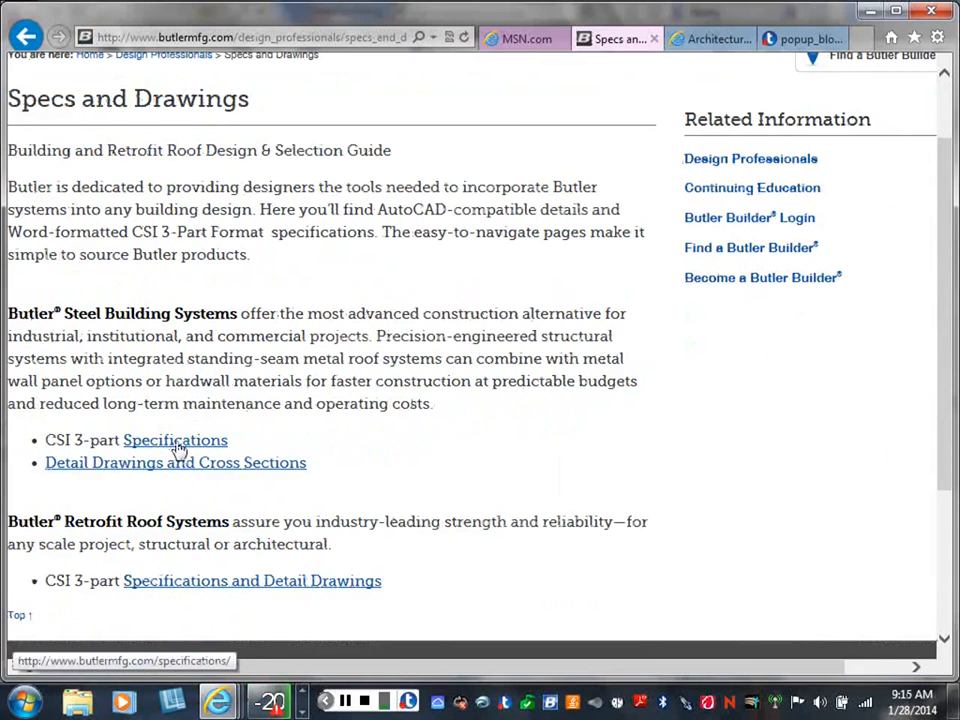
left_click(176, 449)
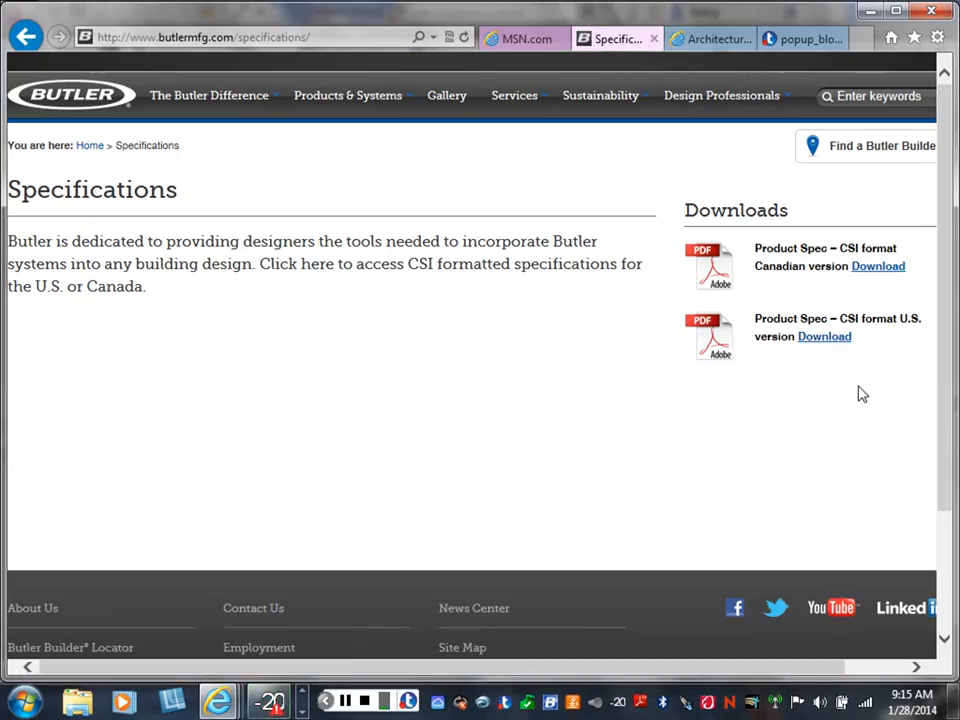
Download the U.S. spec CSI_format_bldg_spec_US_January_2014_Rev.doc and open it directly in Word
left_click(820, 338)
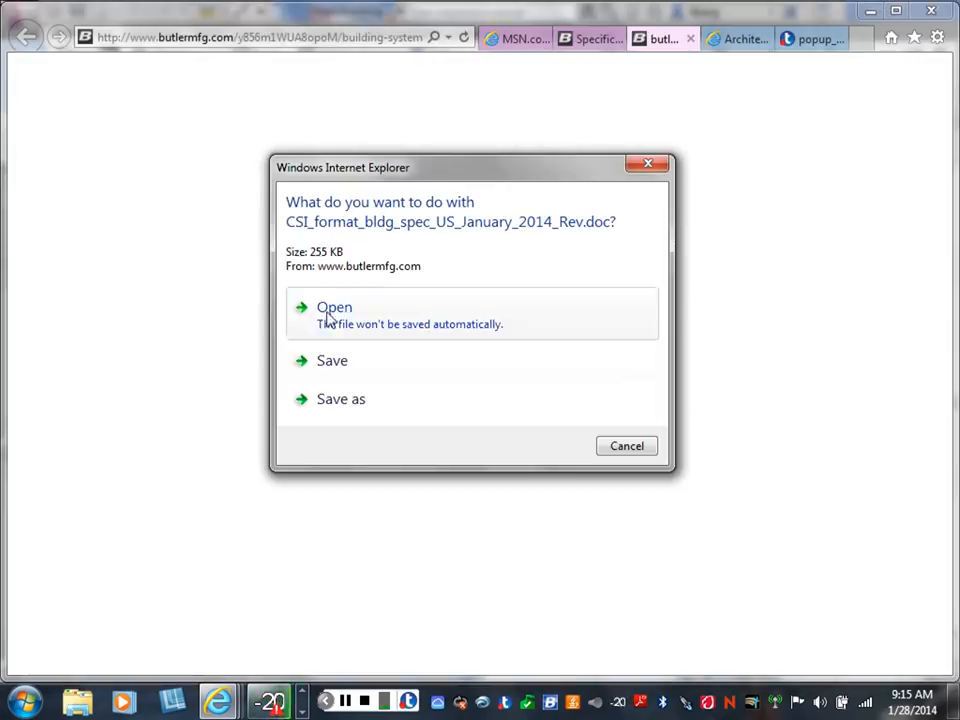
left_click(335, 312)
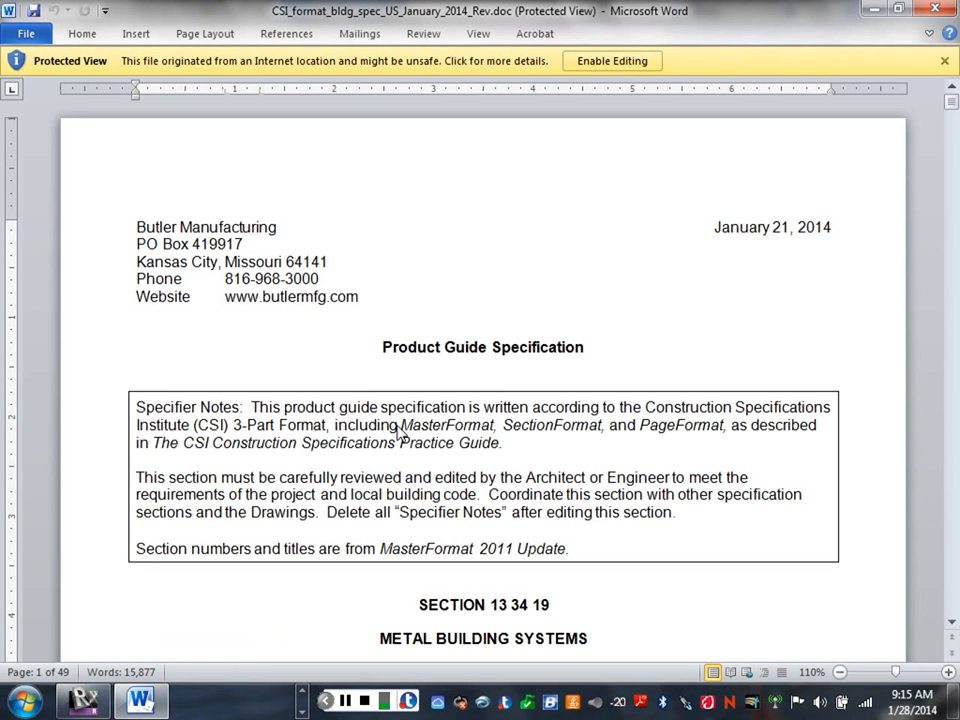
Read the Butler product specification down to section 1.8 WARRANTY, then close Word
right_click(636, 286)
right_click(799, 313)
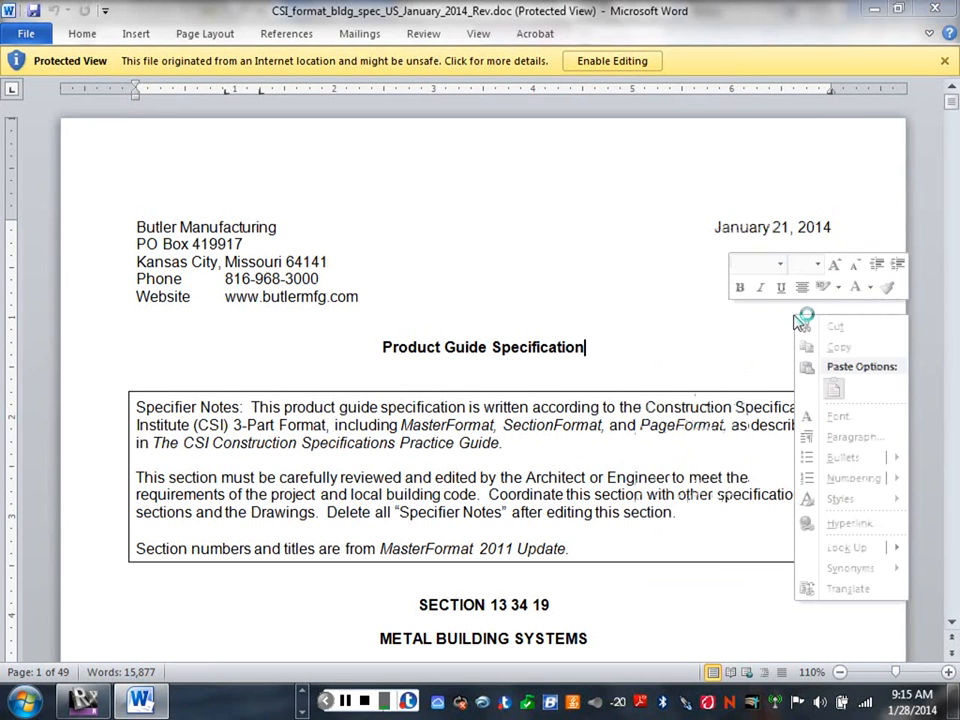
left_click(718, 324)
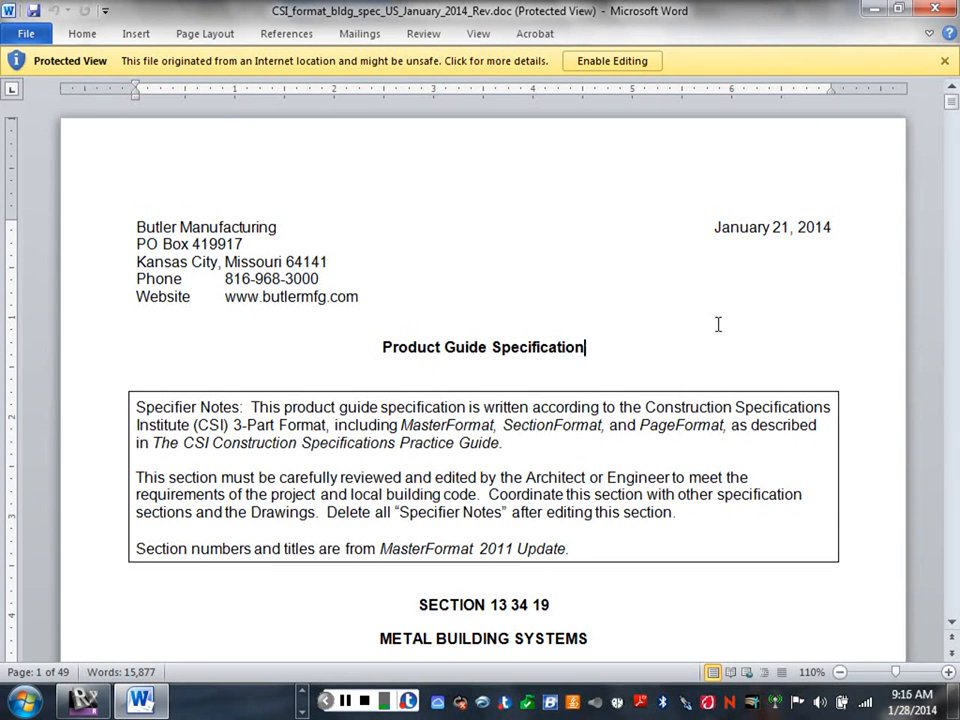
scroll(278, 290, "down", 5)
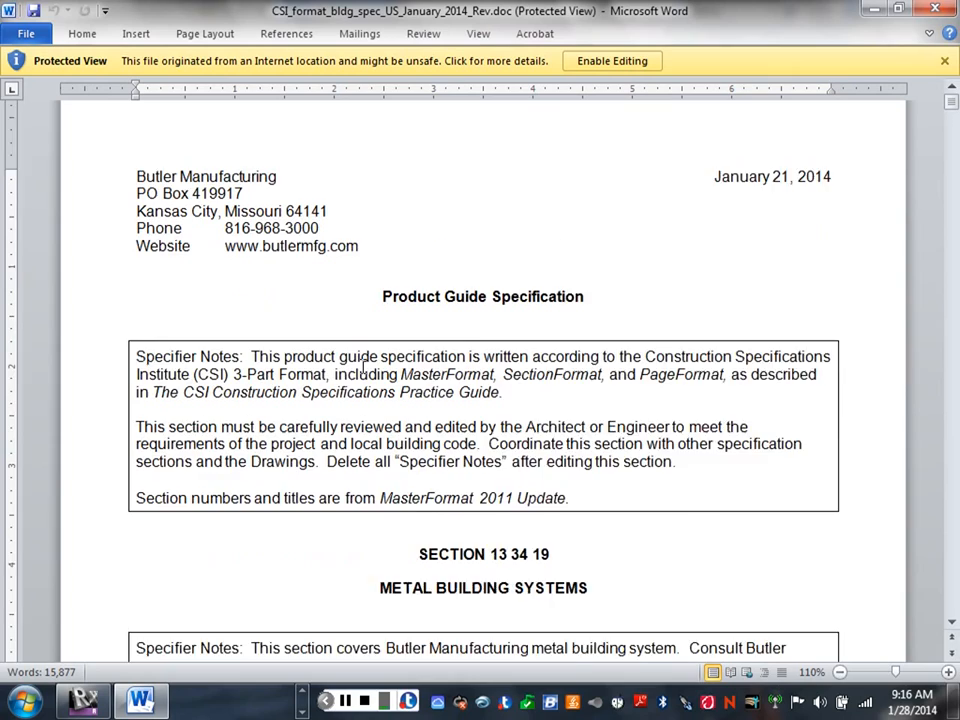
scroll(372, 400, "down", 3)
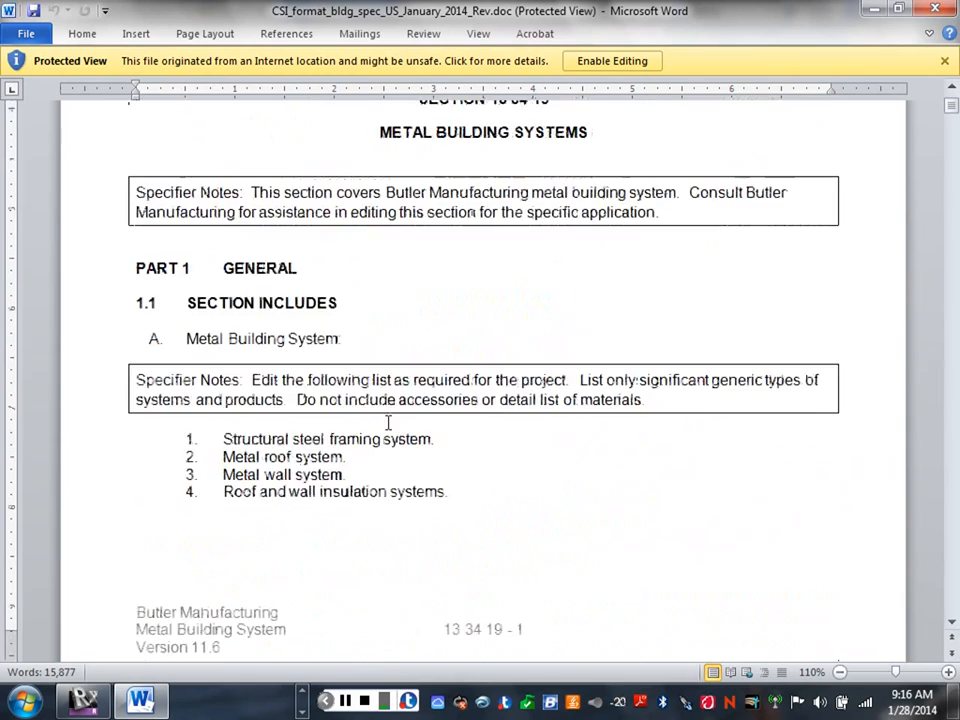
scroll(385, 425, "down", 7)
scroll(387, 450, "down", 3)
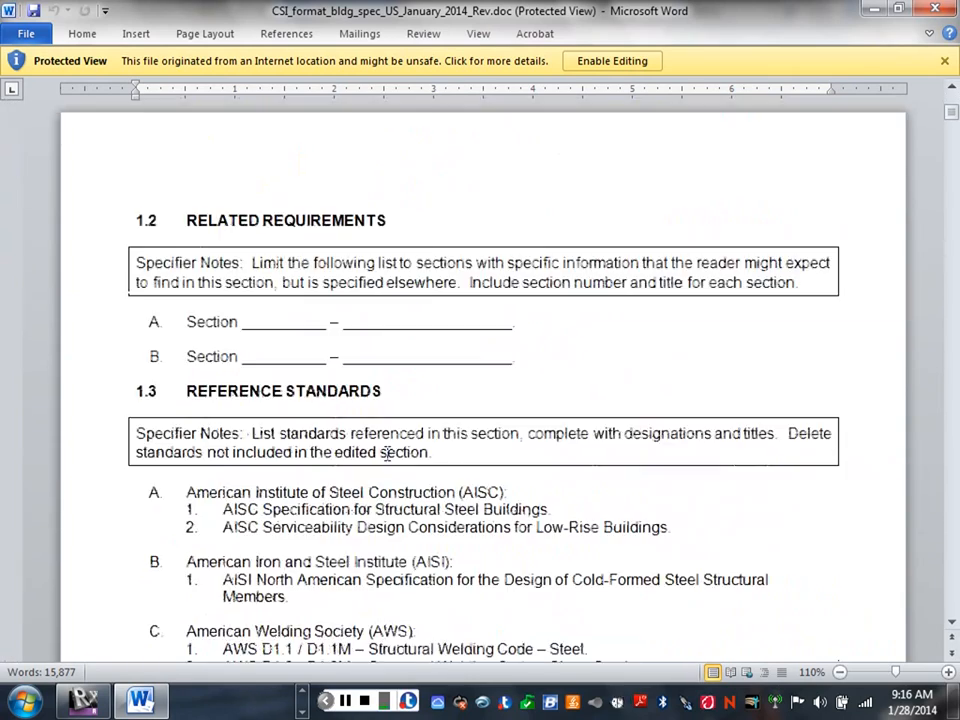
scroll(387, 450, "down", 7)
scroll(386, 455, "down", 7)
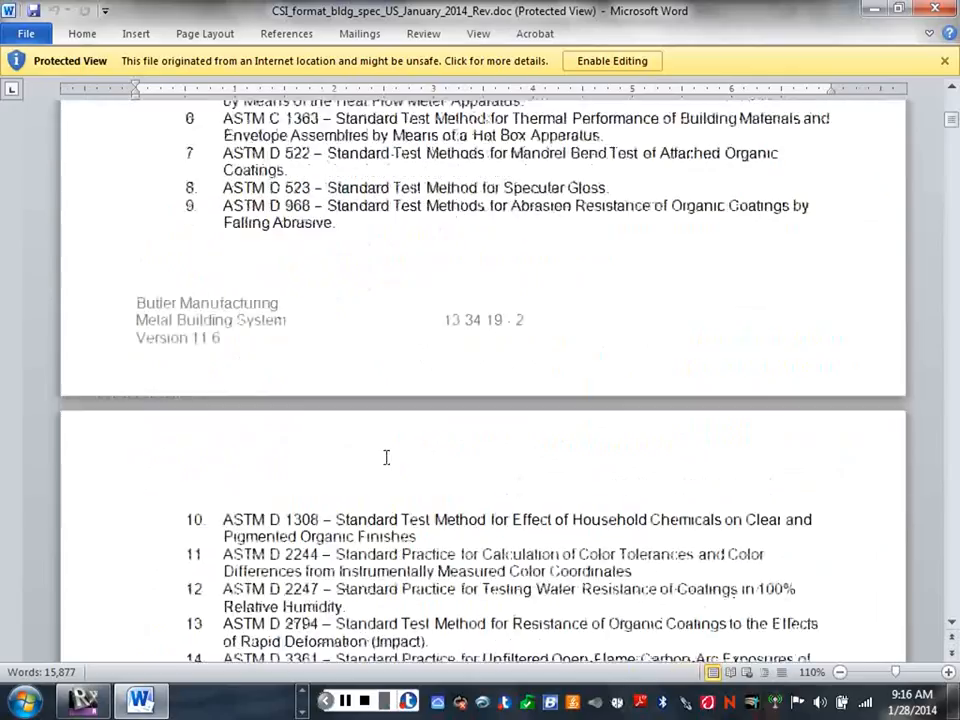
scroll(386, 456, "down", 7)
scroll(386, 456, "down", 6)
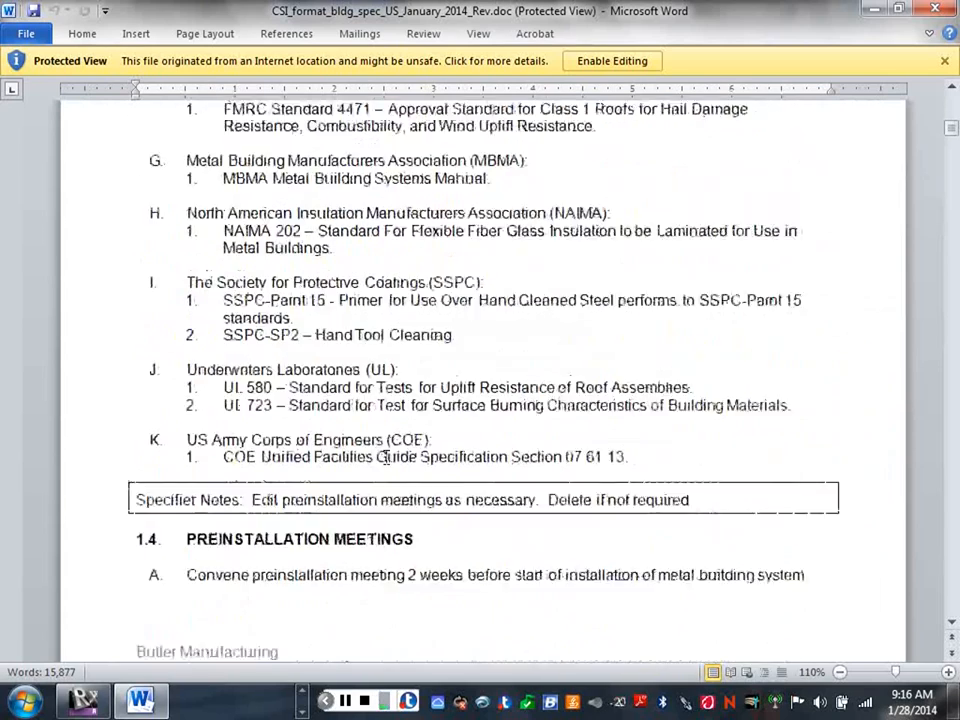
scroll(385, 458, "down", 6)
scroll(385, 459, "down", 4)
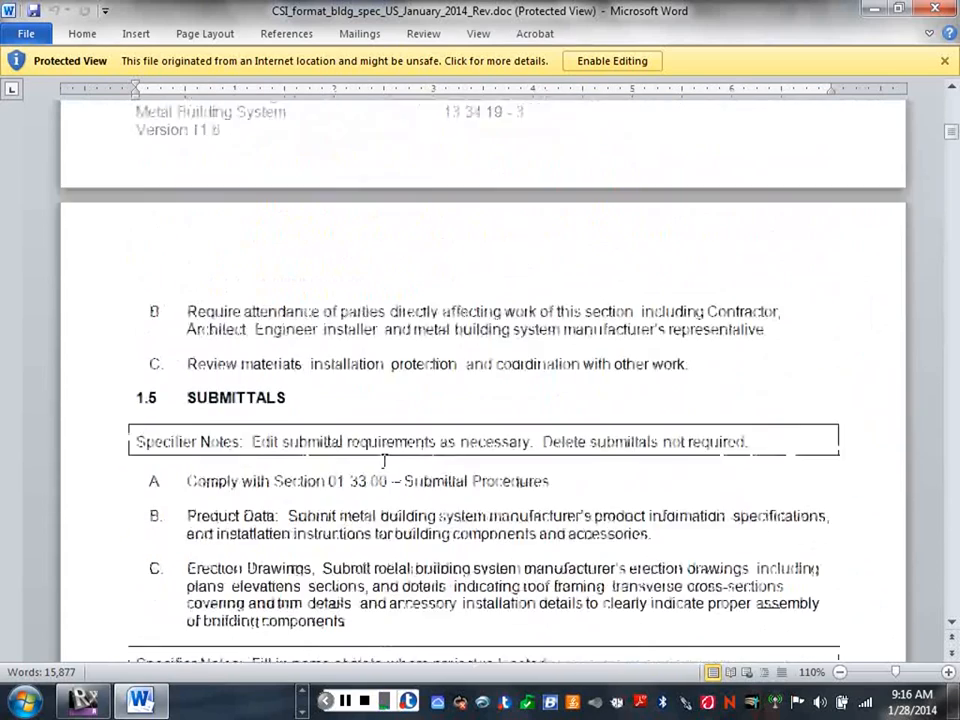
scroll(384, 458, "down", 7)
scroll(384, 463, "down", 12)
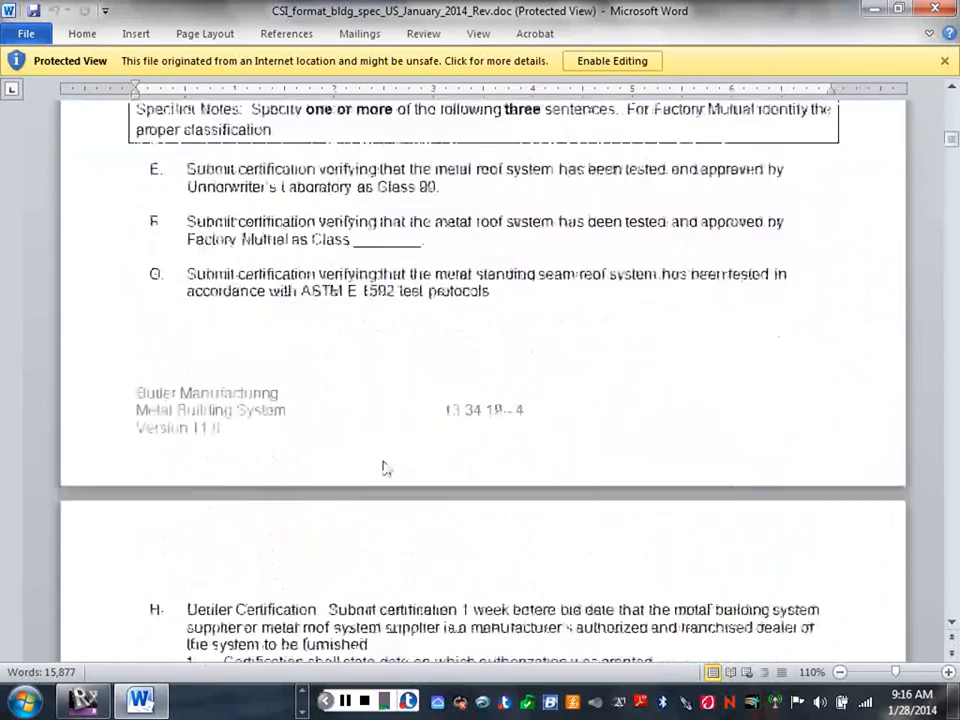
scroll(384, 463, "down", 12)
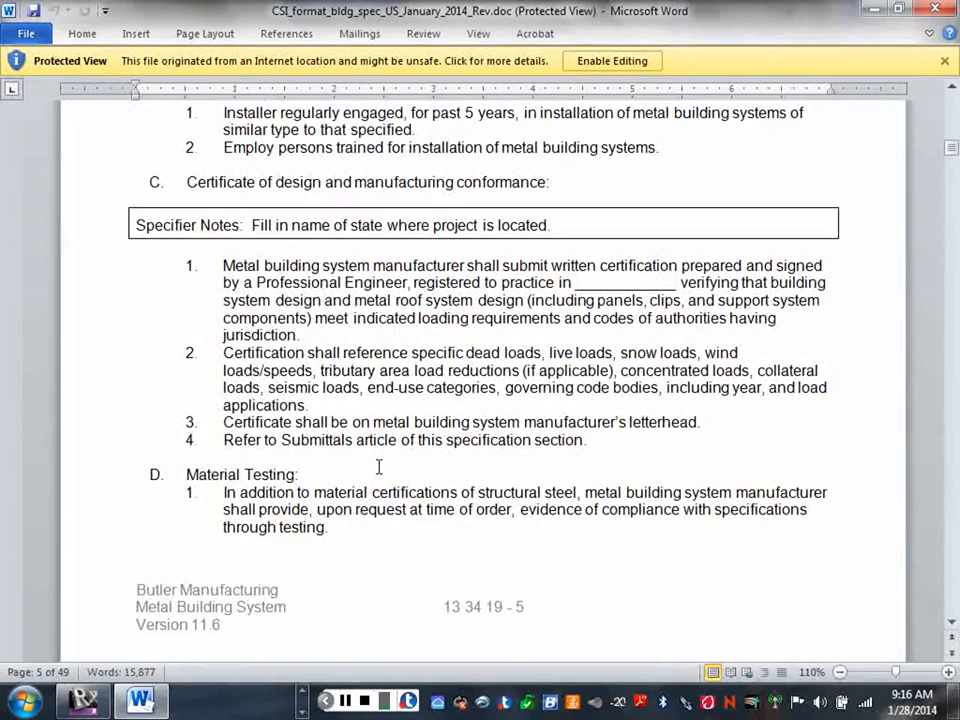
scroll(461, 493, "down", 12)
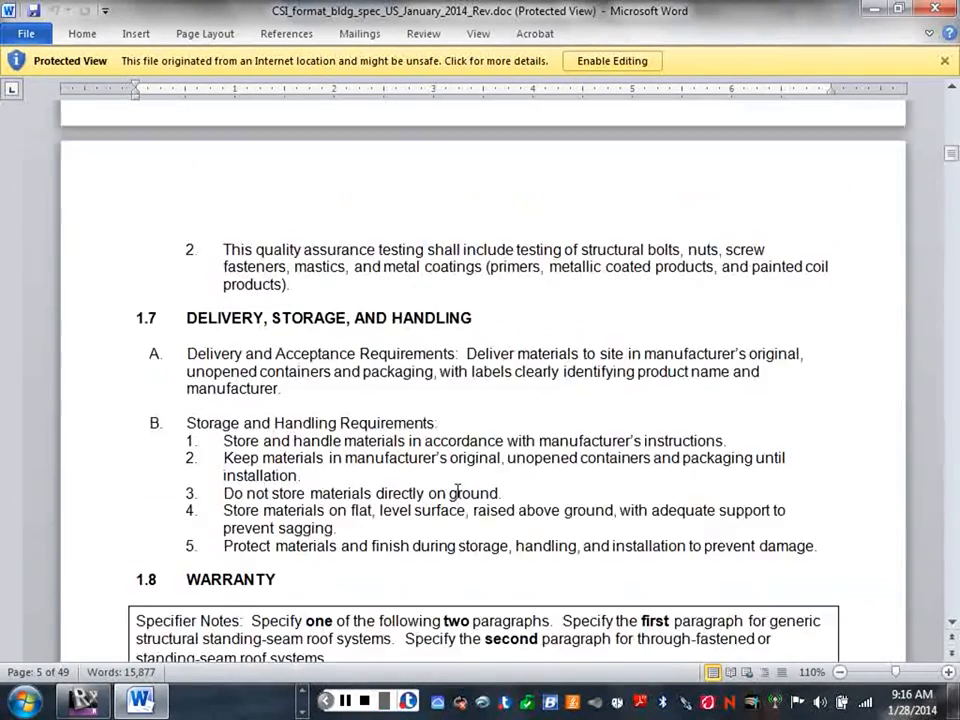
scroll(457, 491, "down", 7)
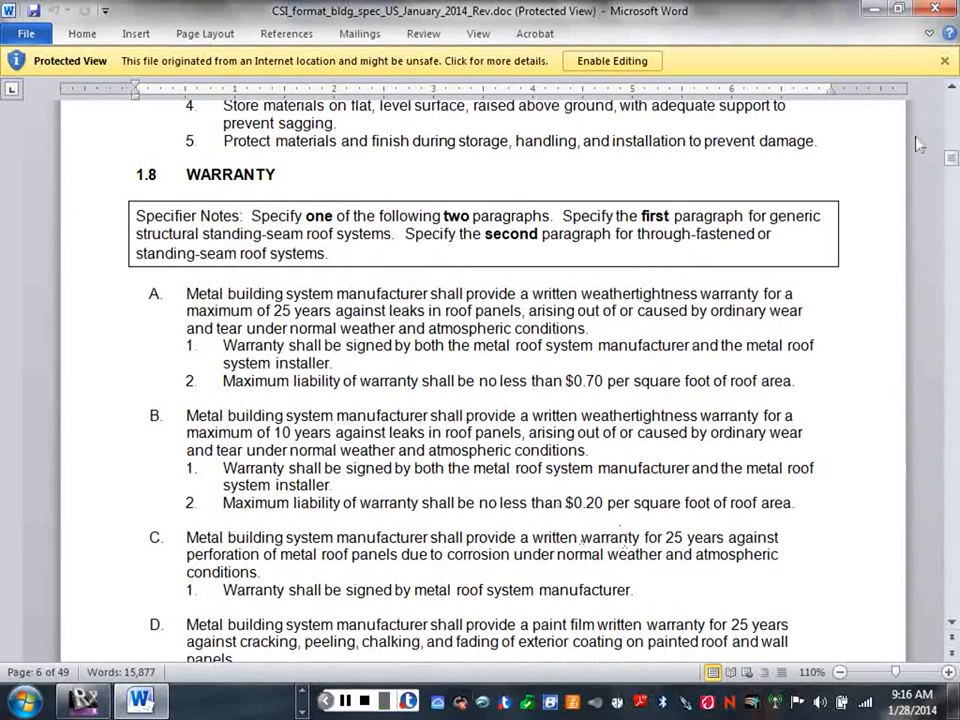
left_click(936, 12)
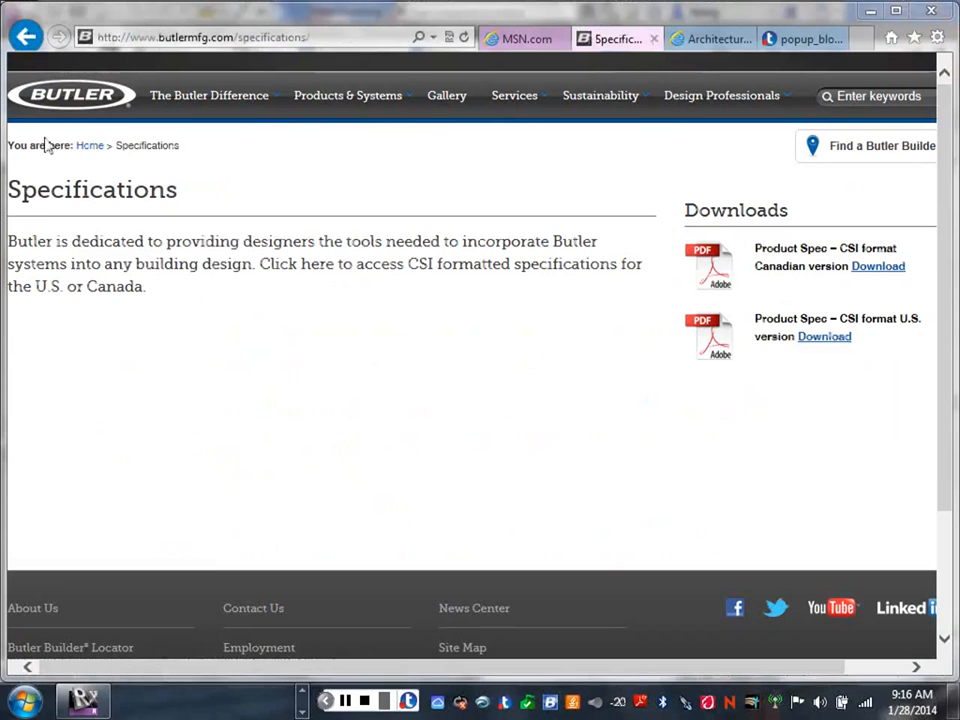
Go back and open Detail Drawings and Cross Sections, scrolling to sidewall details BD101–BD105
left_click(26, 37)
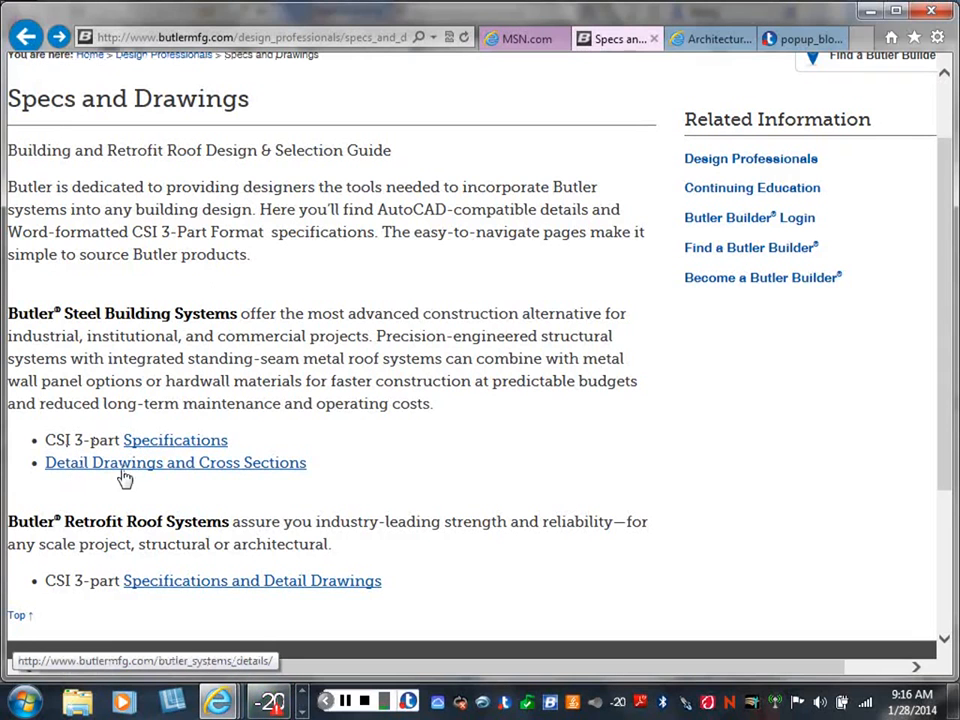
left_click(175, 472)
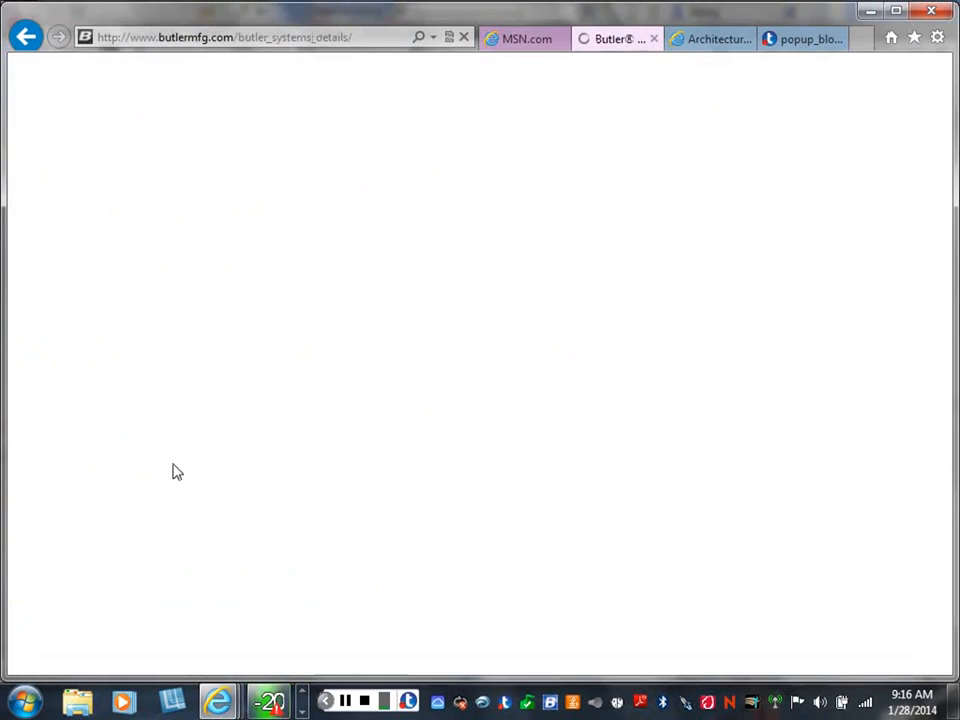
scroll(536, 386, "down", 1)
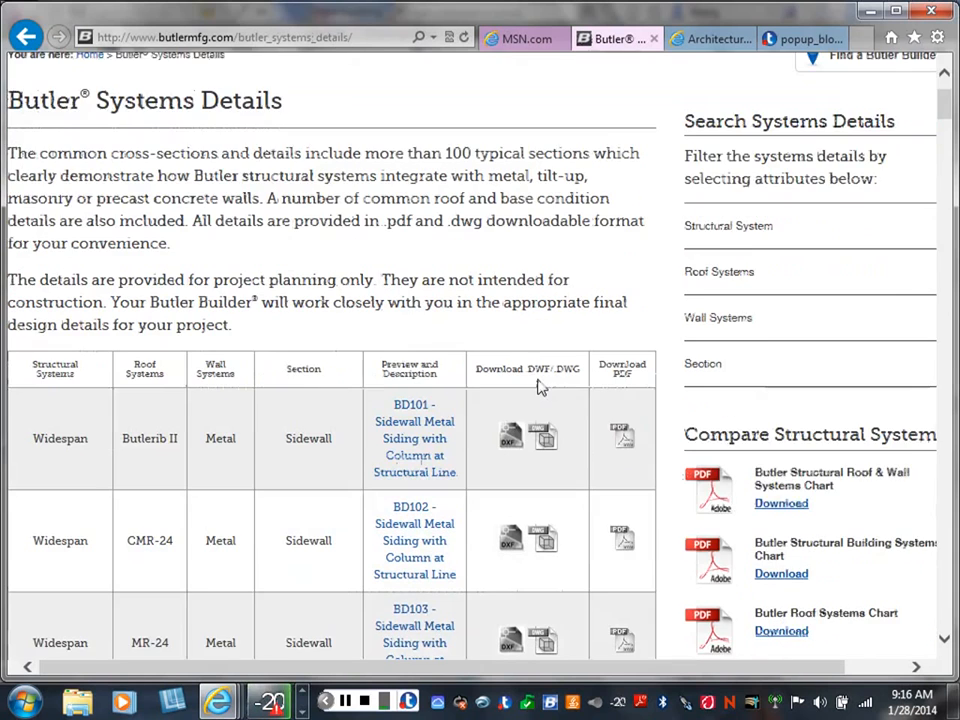
scroll(538, 387, "down", 1)
scroll(538, 387, "down", 1)
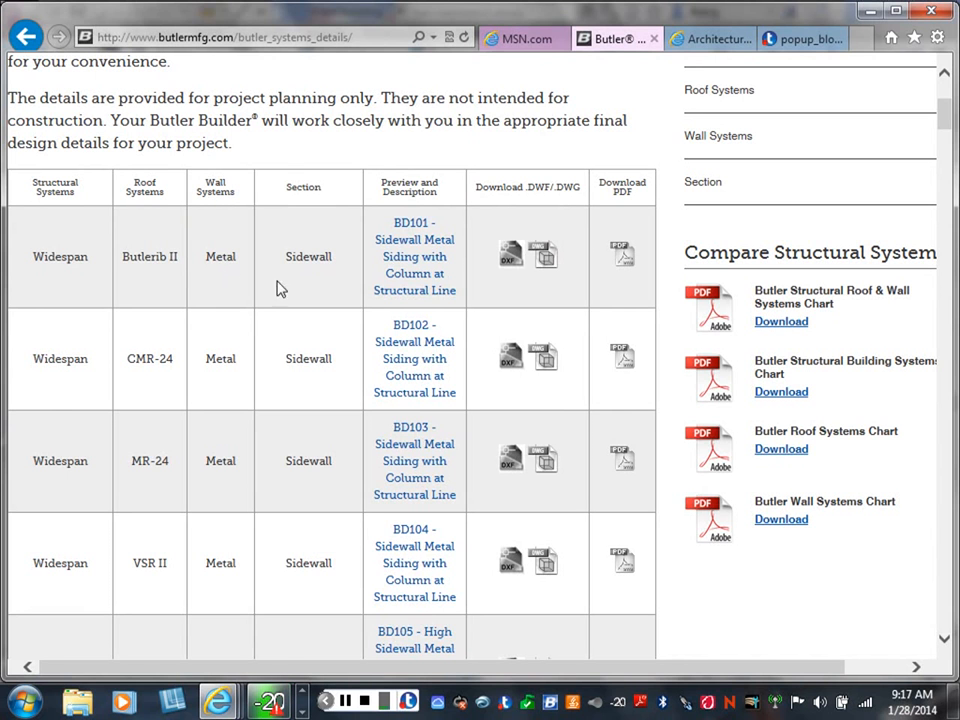
Review the BD101 sidewall metal siding PDF, then close only its tab
left_click(623, 254)
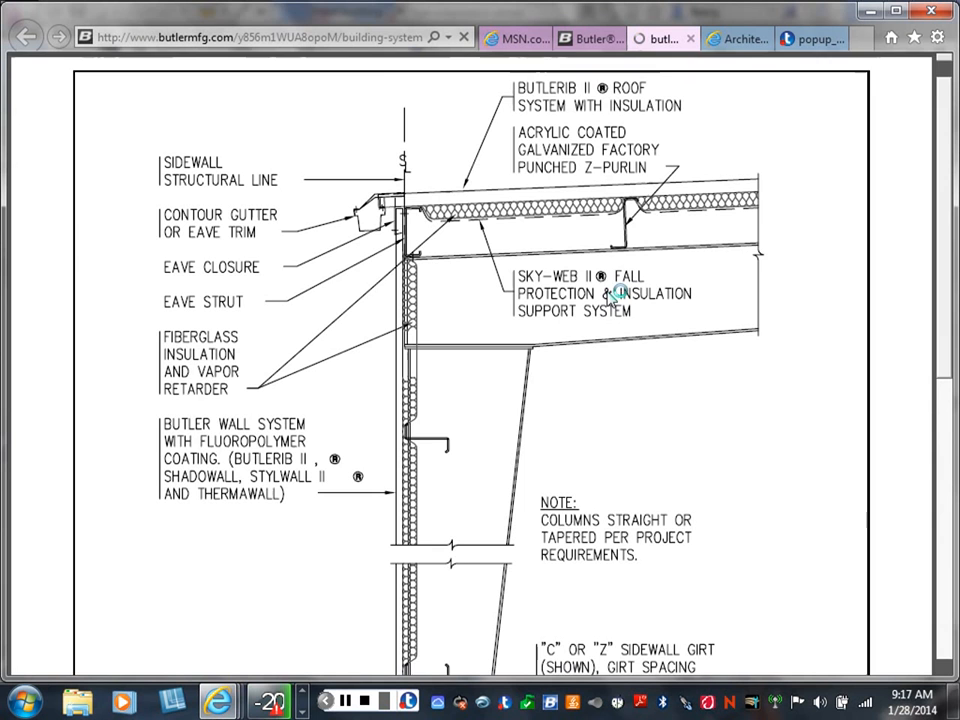
scroll(613, 427, "down", 6)
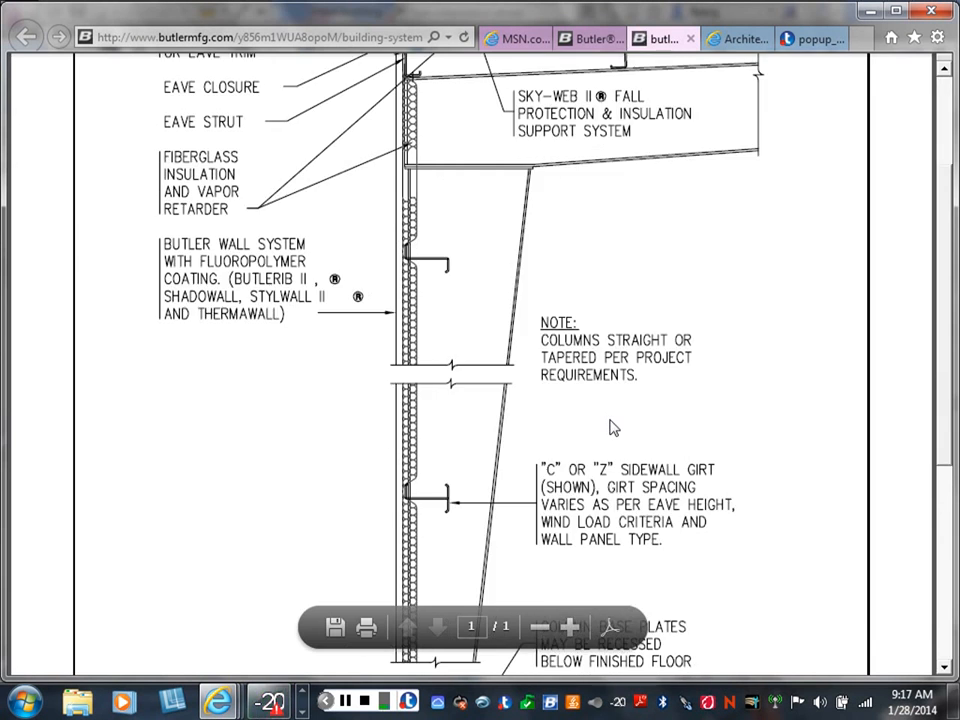
scroll(613, 427, "down", 1)
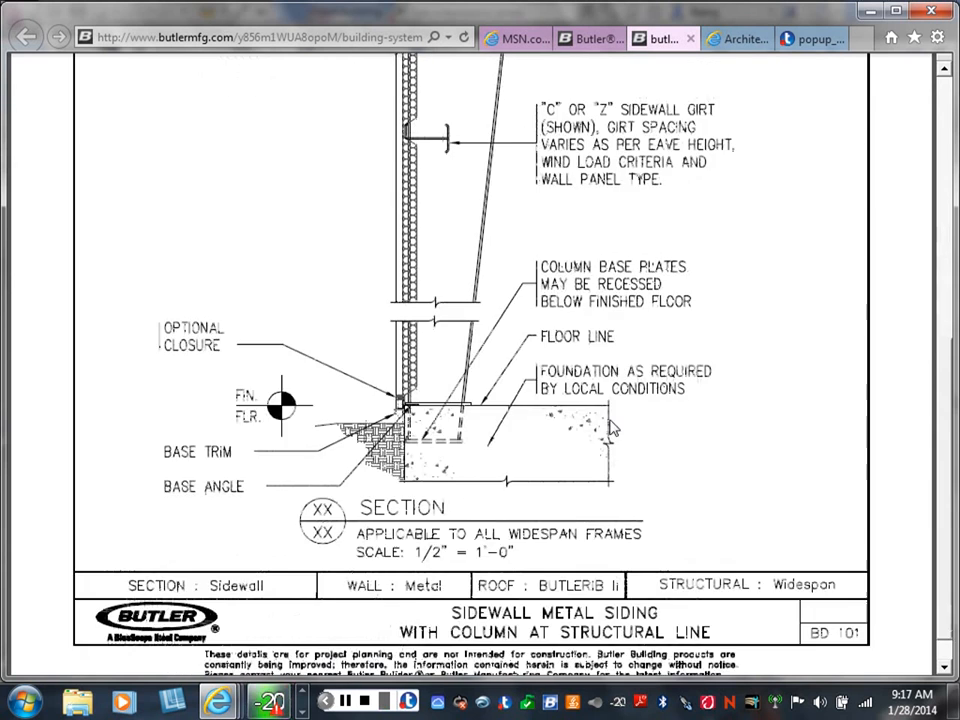
scroll(613, 427, "up", 4)
scroll(613, 427, "up", 3)
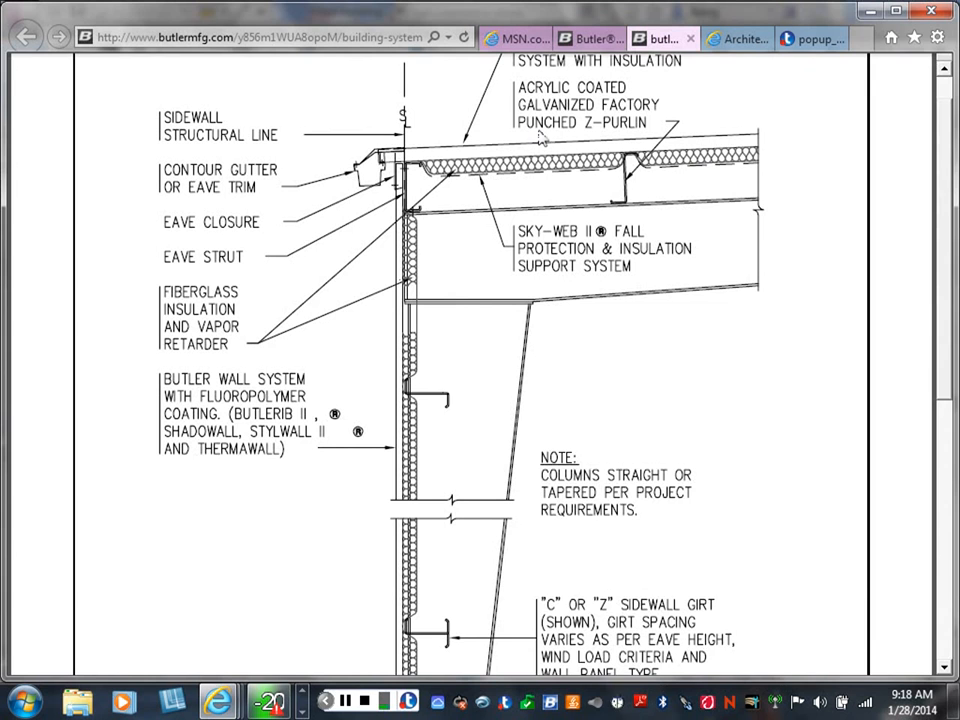
scroll(541, 137, "up", 1)
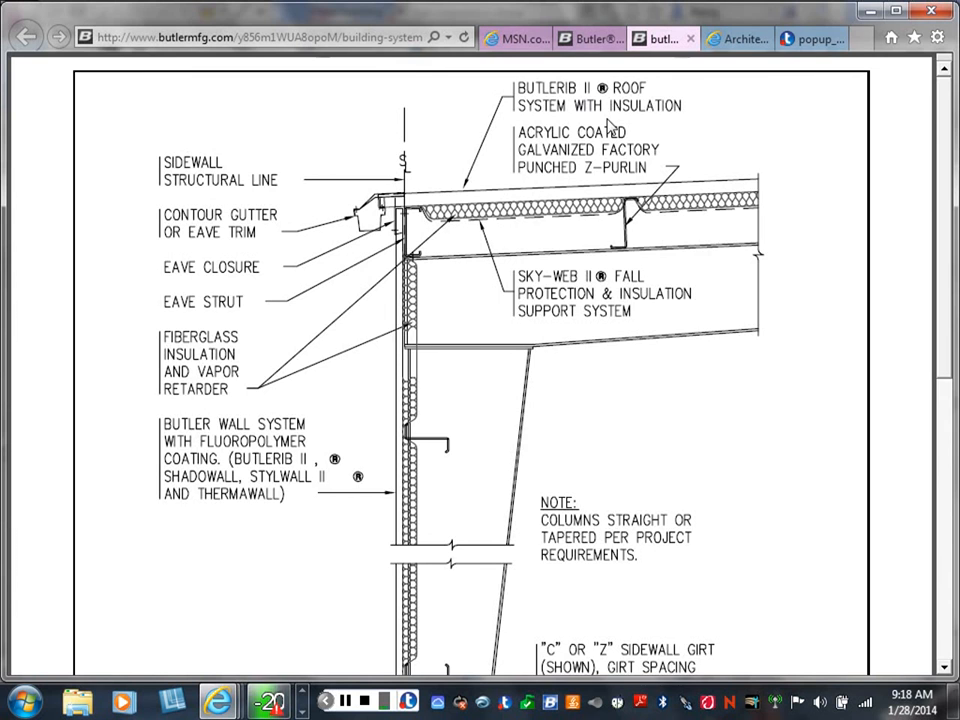
scroll(561, 321, "down", 5)
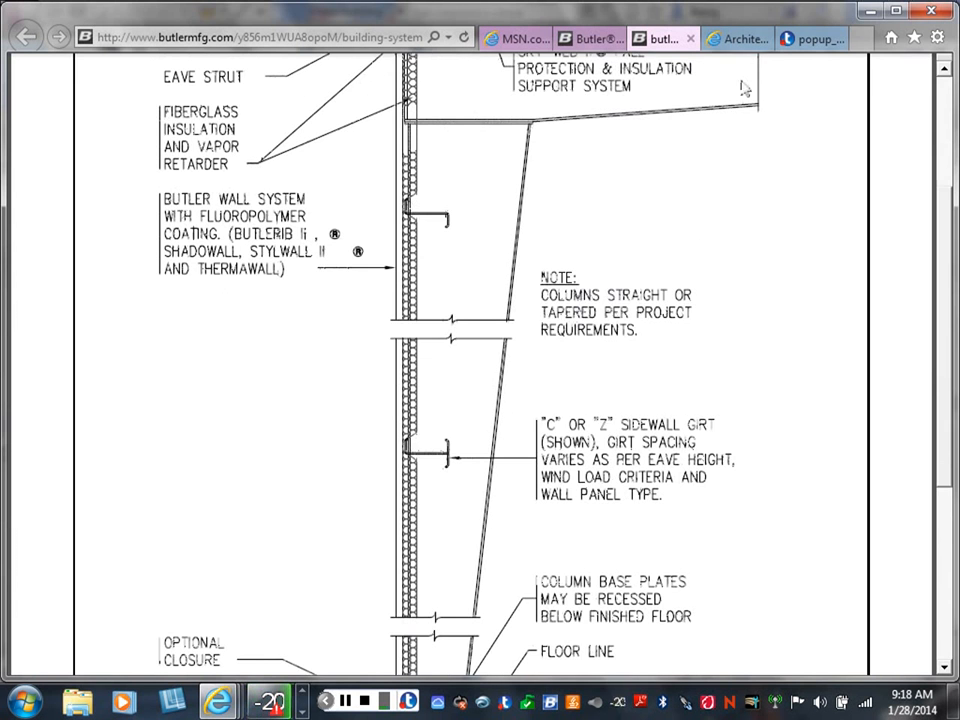
left_click(931, 10)
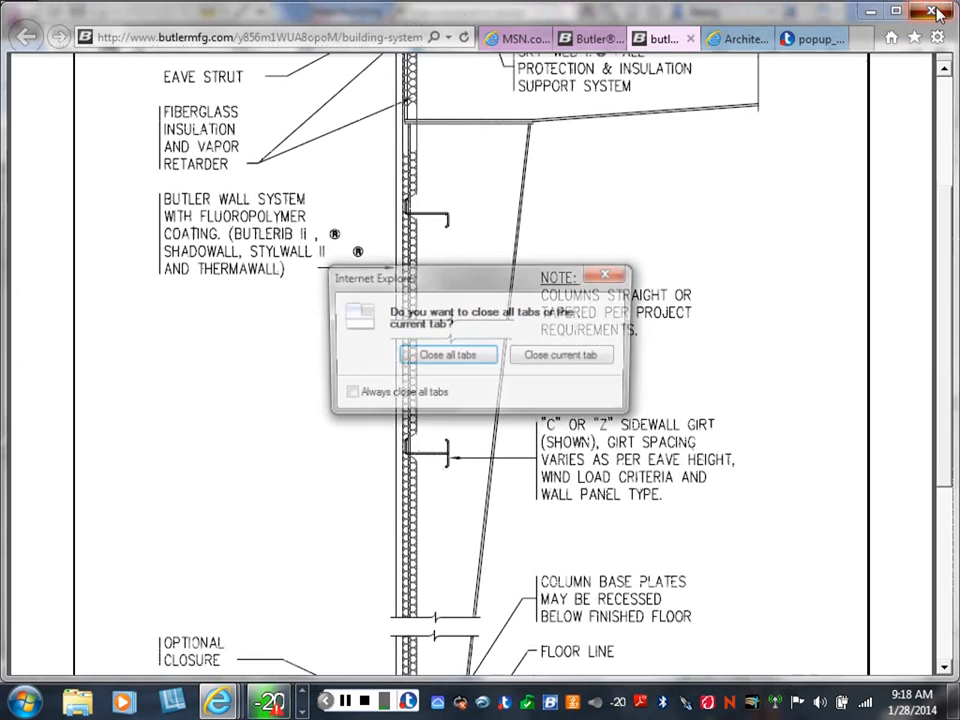
left_click(552, 362)
Browse the details table down to BD112 and open its full height masonry wall PDF
scroll(116, 338, "down", 2)
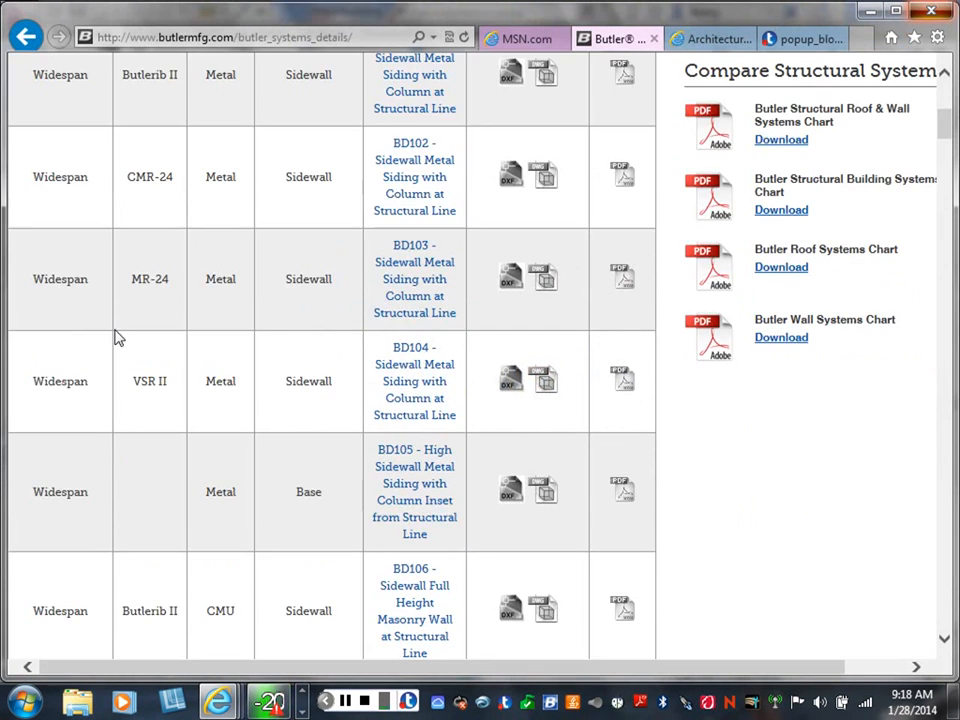
scroll(116, 338, "down", 3)
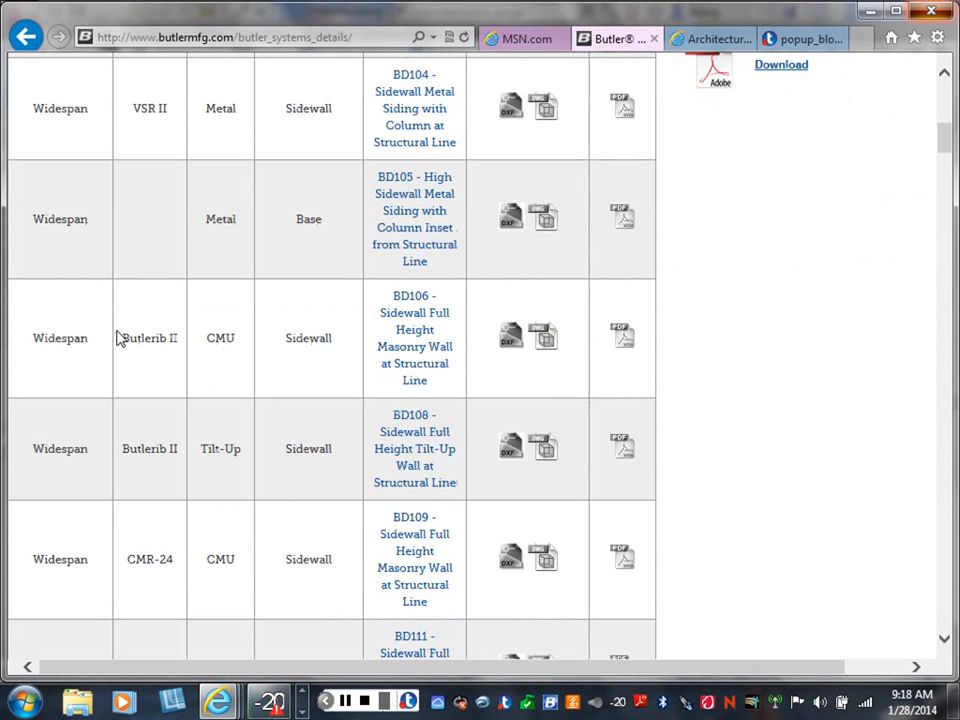
scroll(147, 388, "down", 1)
scroll(147, 388, "down", 3)
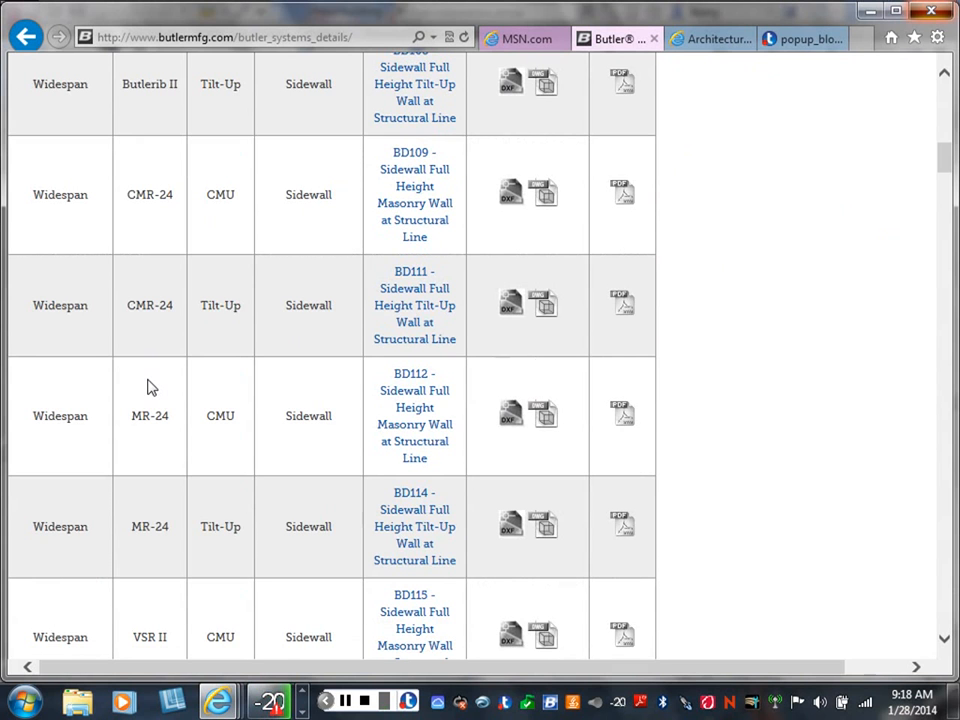
scroll(154, 332, "up", 1)
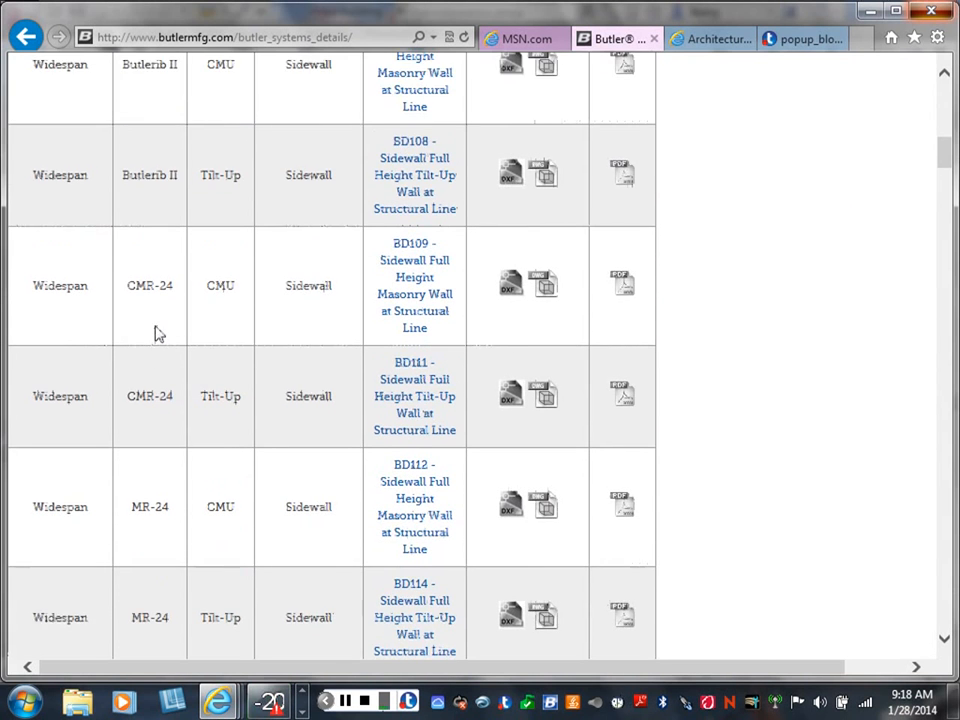
scroll(155, 337, "down", 1)
scroll(152, 340, "down", 2)
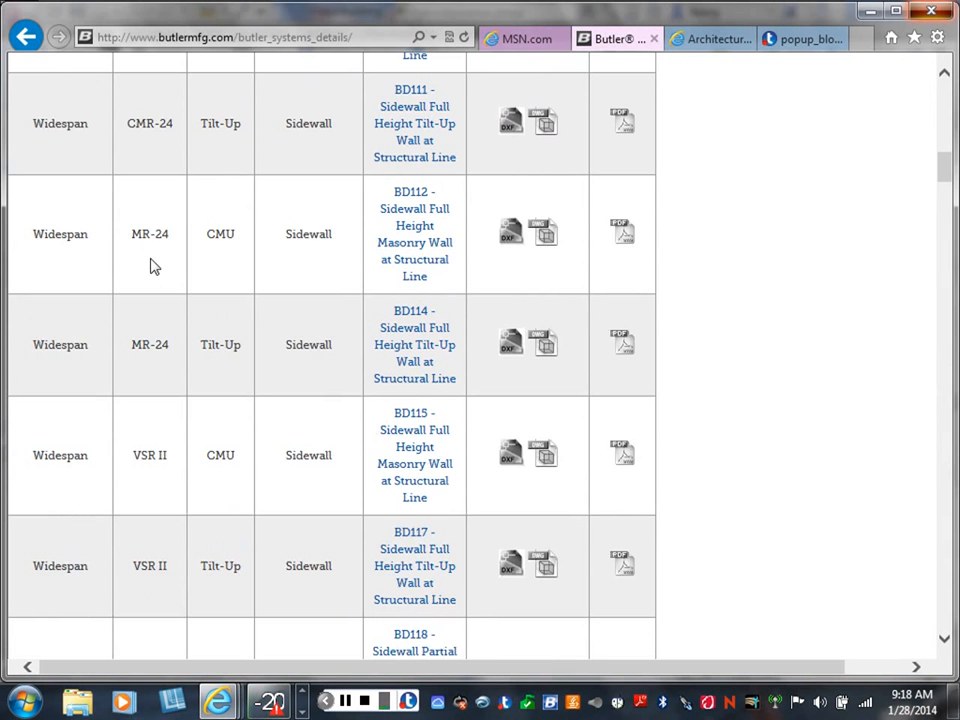
scroll(152, 265, "up", 1)
scroll(154, 266, "up", 4)
scroll(155, 266, "up", 5)
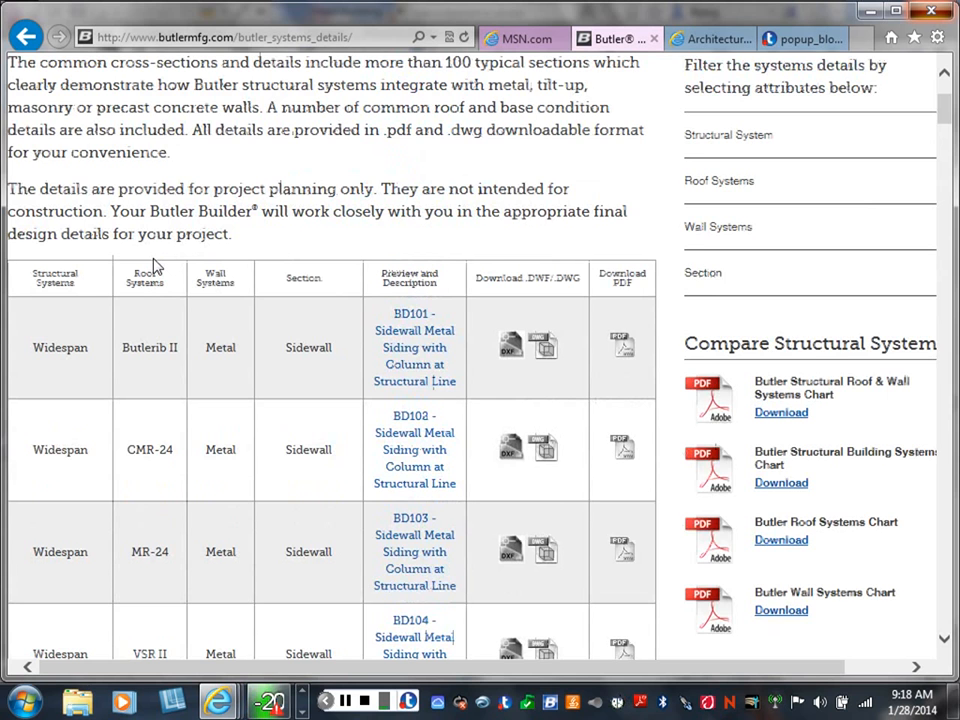
scroll(155, 266, "down", 5)
scroll(152, 270, "down", 3)
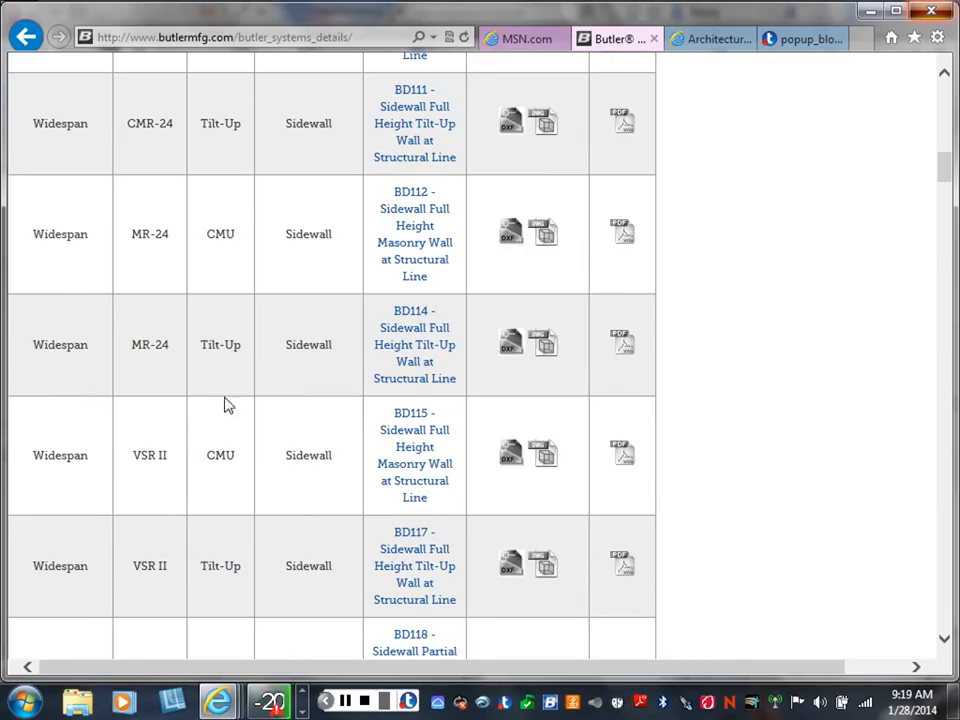
scroll(222, 472, "down", 2)
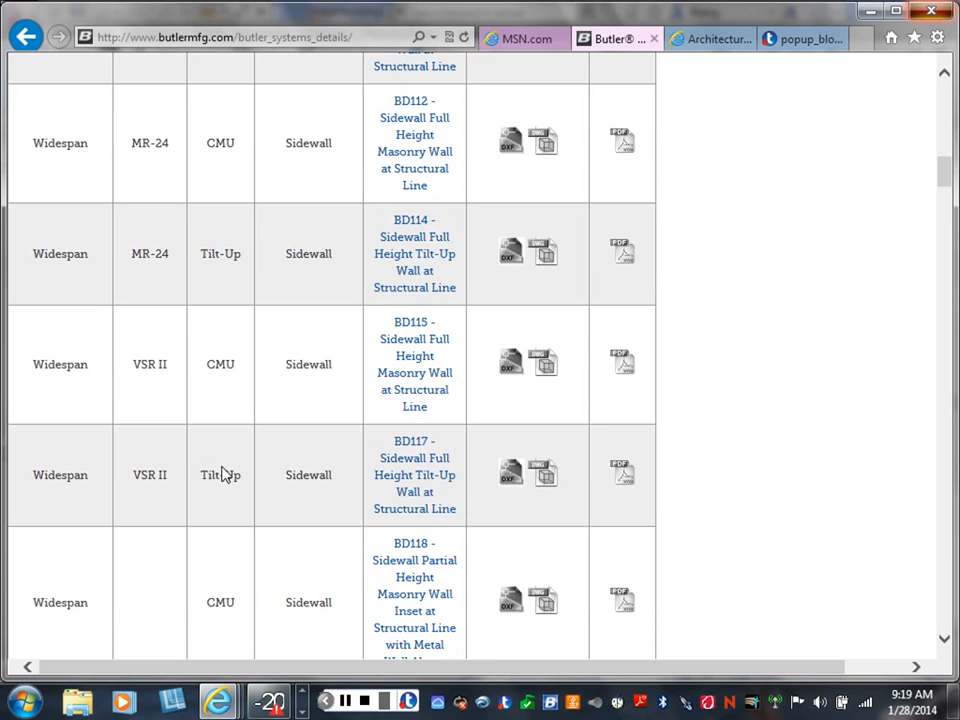
scroll(224, 474, "down", 4)
scroll(224, 474, "down", 5)
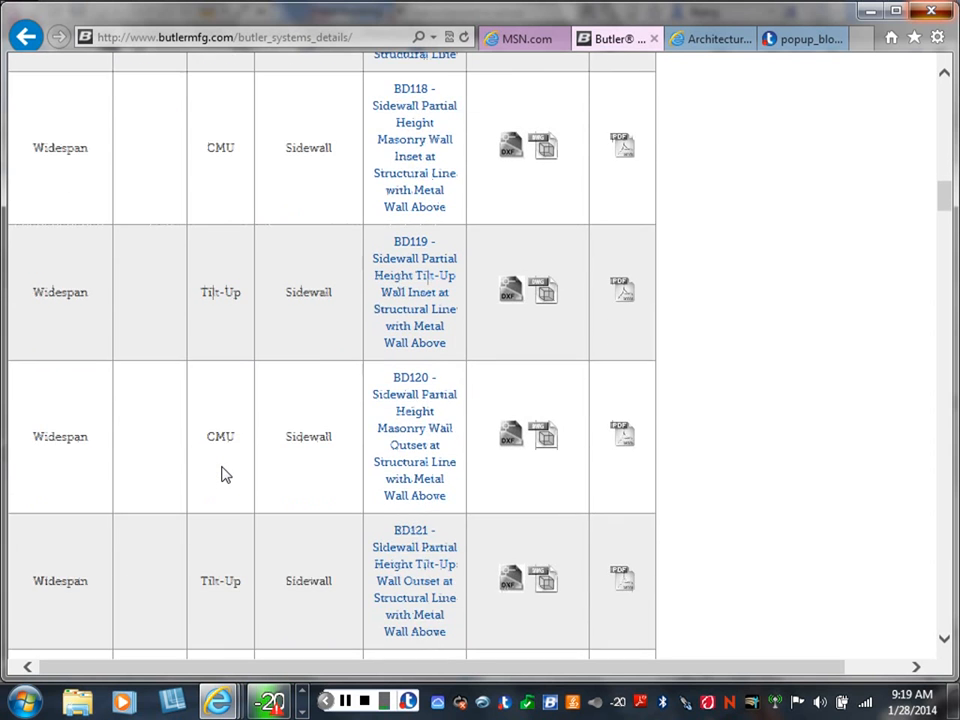
scroll(224, 474, "down", 5)
scroll(224, 474, "down", 2)
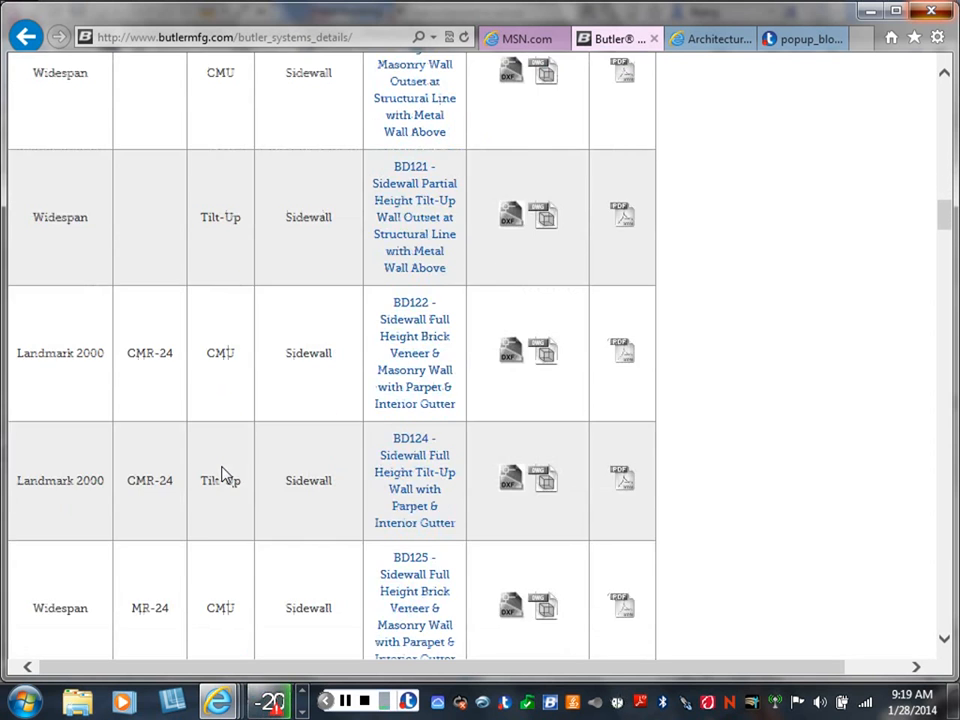
scroll(222, 474, "up", 12)
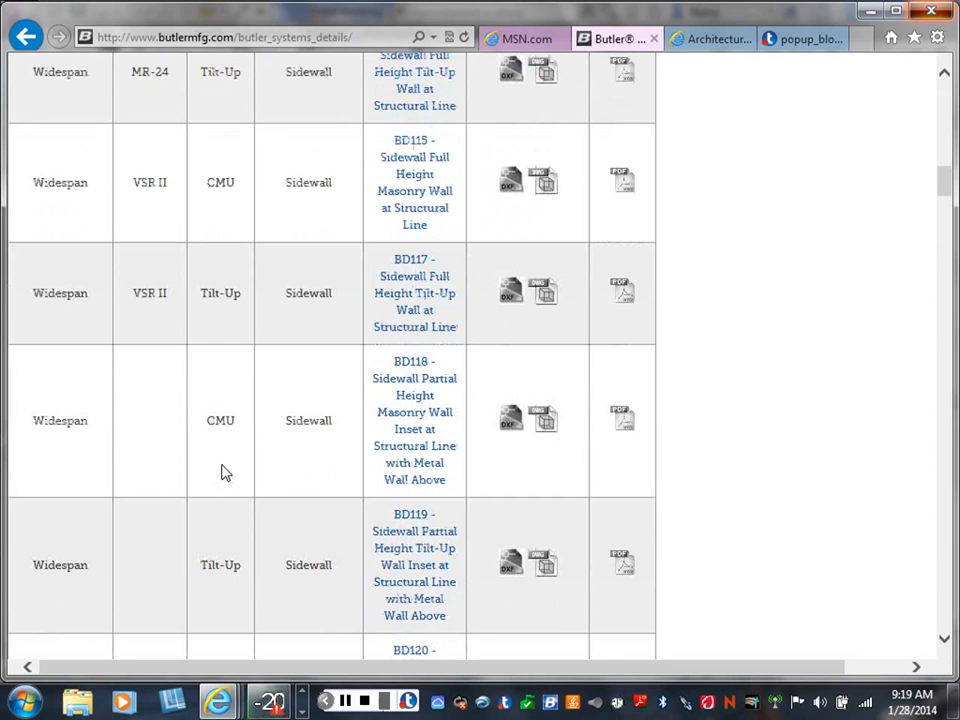
scroll(226, 447, "up", 2)
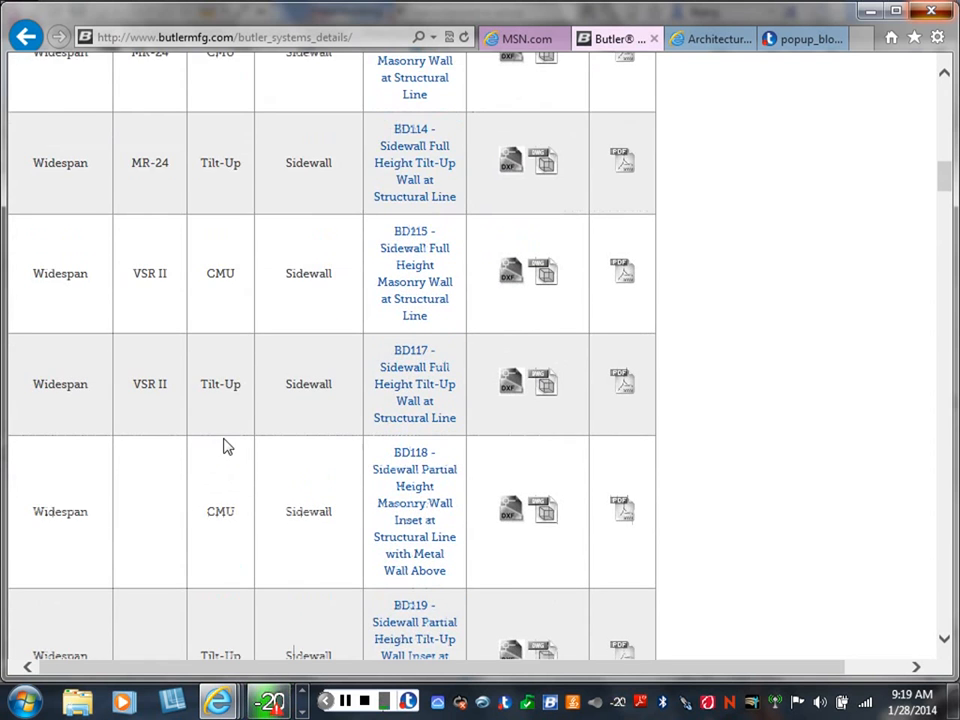
scroll(224, 447, "up", 2)
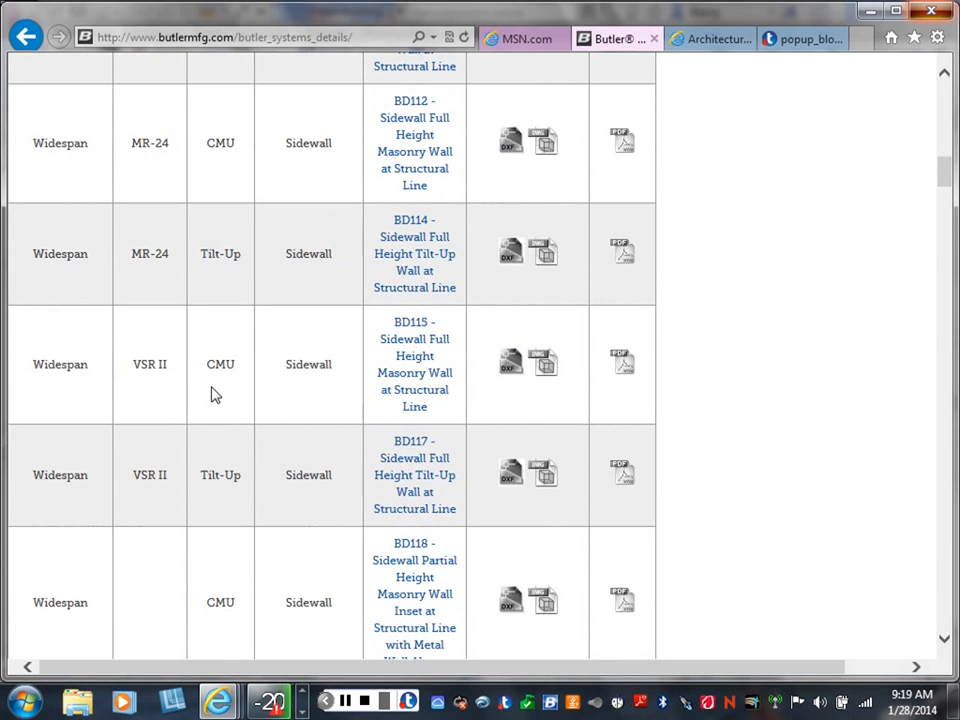
scroll(212, 392, "down", 4)
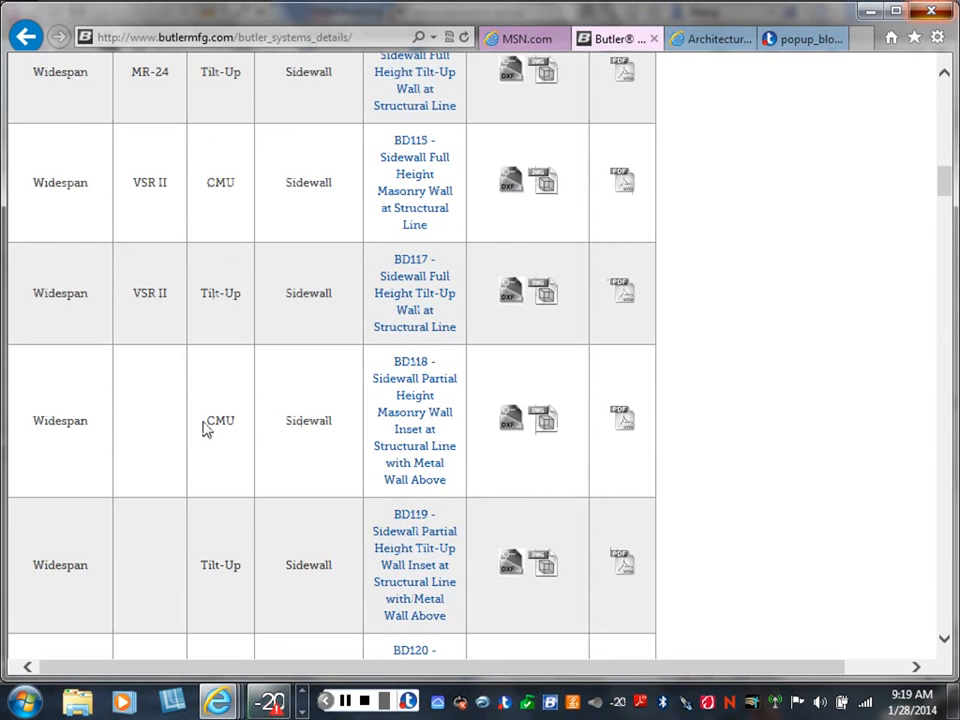
scroll(210, 420, "down", 2)
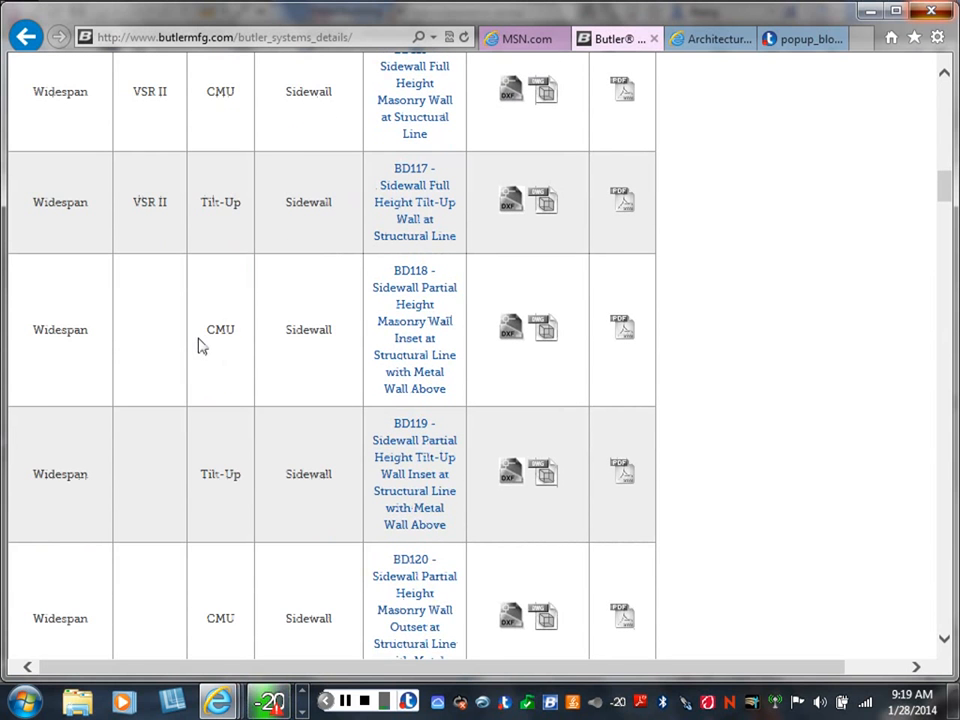
scroll(200, 345, "up", 8)
scroll(199, 300, "up", 2)
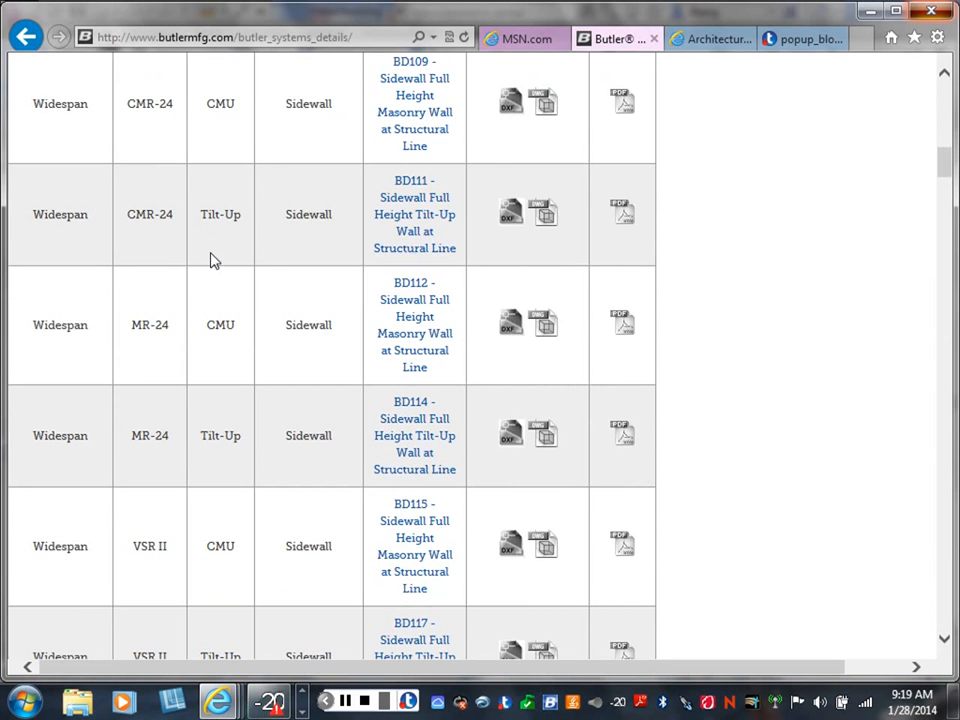
scroll(210, 260, "up", 1)
scroll(208, 422, "up", 2)
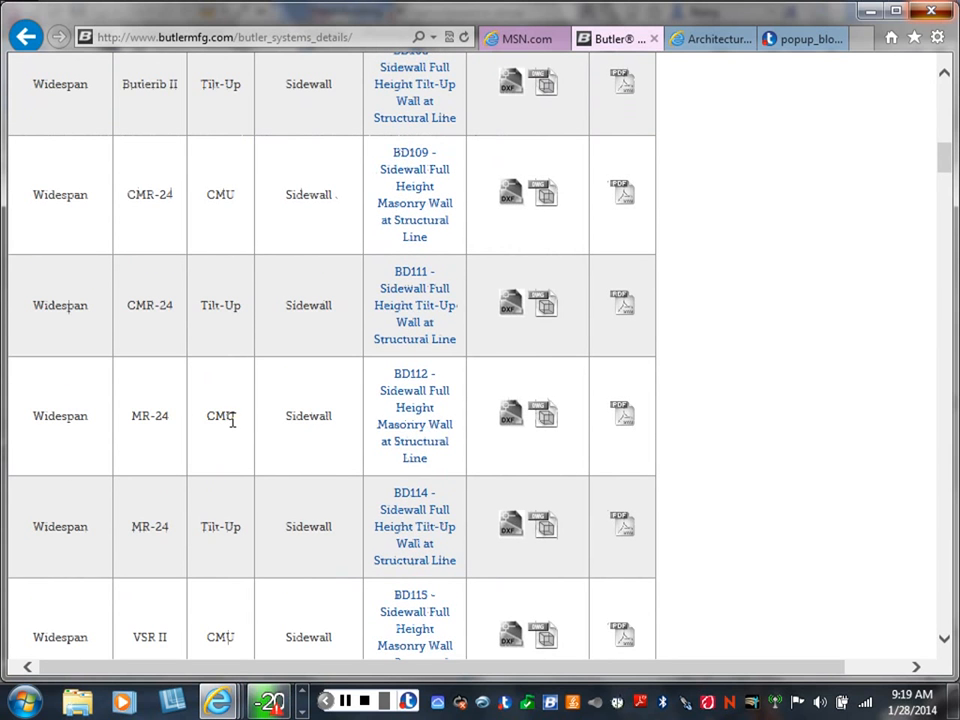
left_click(628, 419)
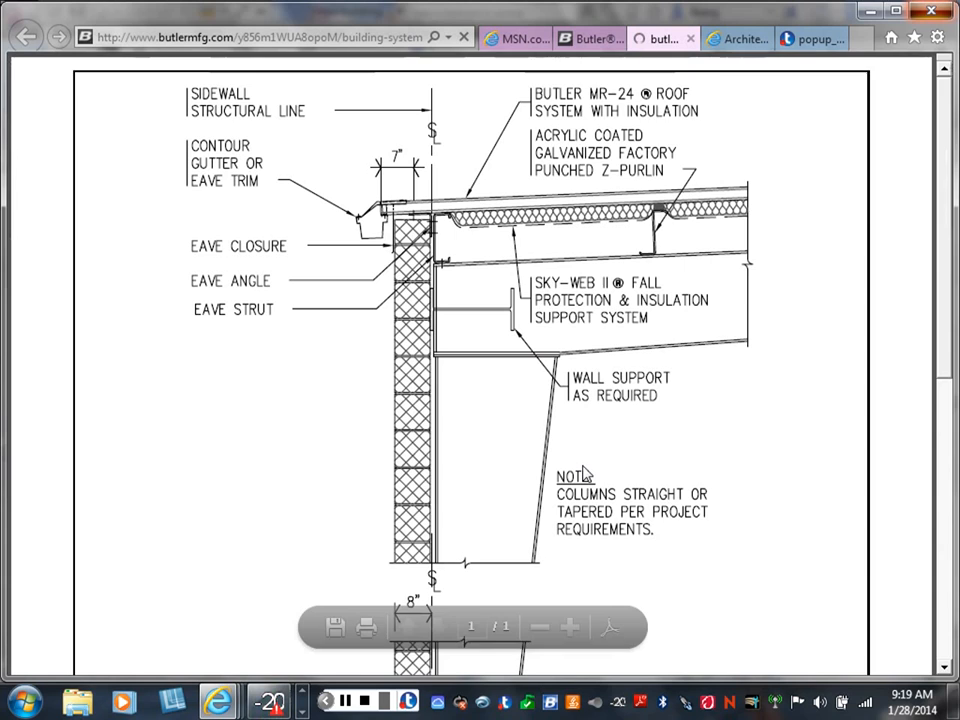
Review the BD112 masonry wall drawing from eave detail to foundation, then close the window
scroll(585, 474, "down", 1)
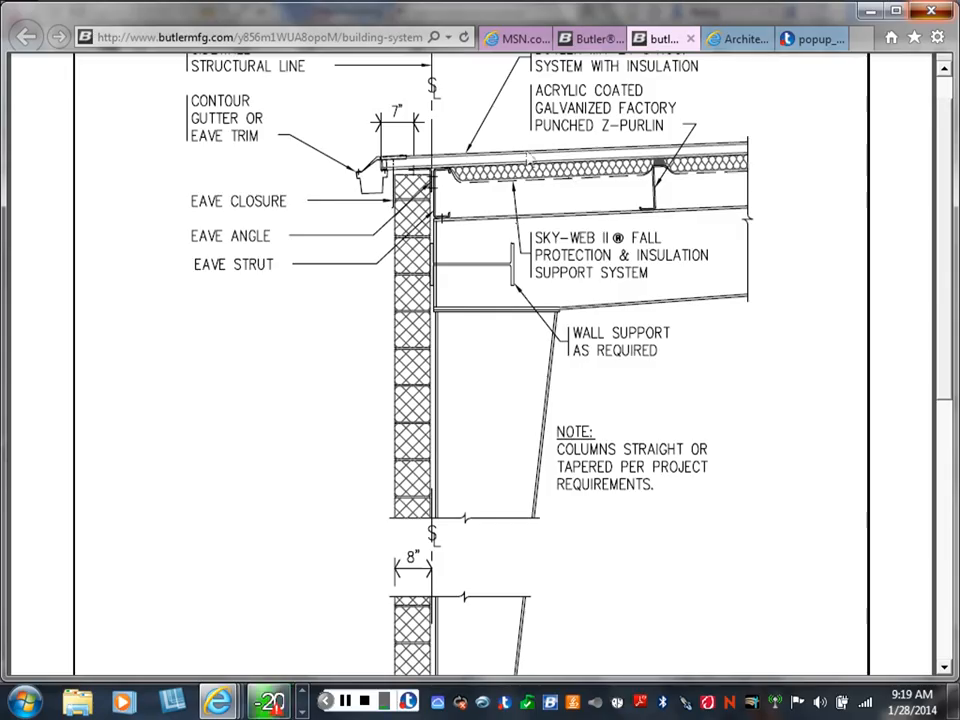
scroll(549, 186, "up", 2)
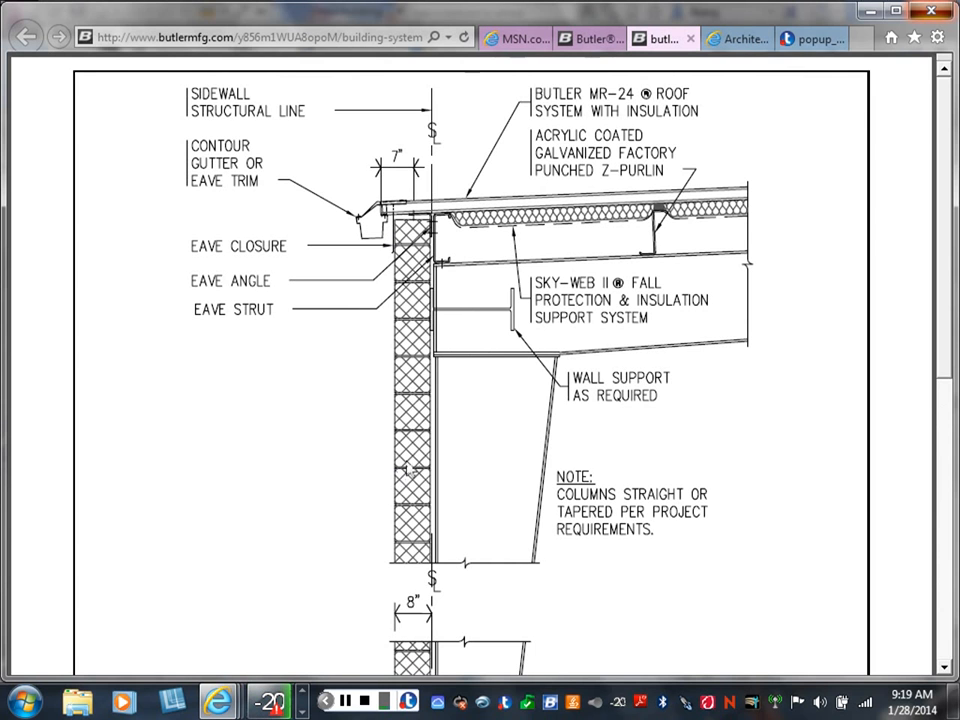
scroll(420, 470, "down", 5)
scroll(493, 502, "down", 1)
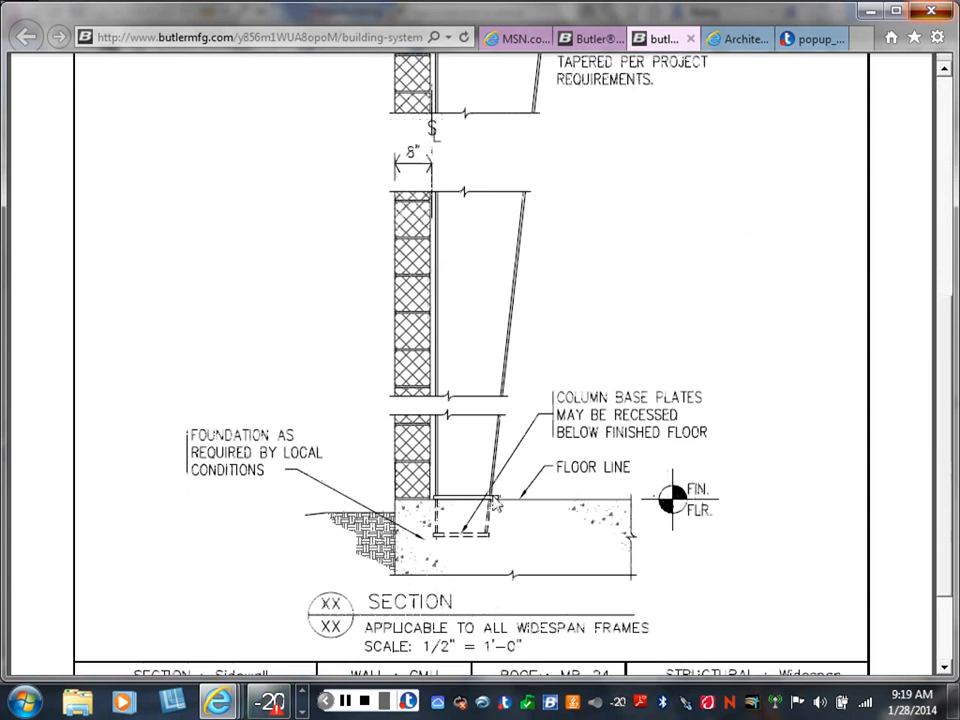
scroll(495, 503, "up", 1)
scroll(485, 500, "down", 2)
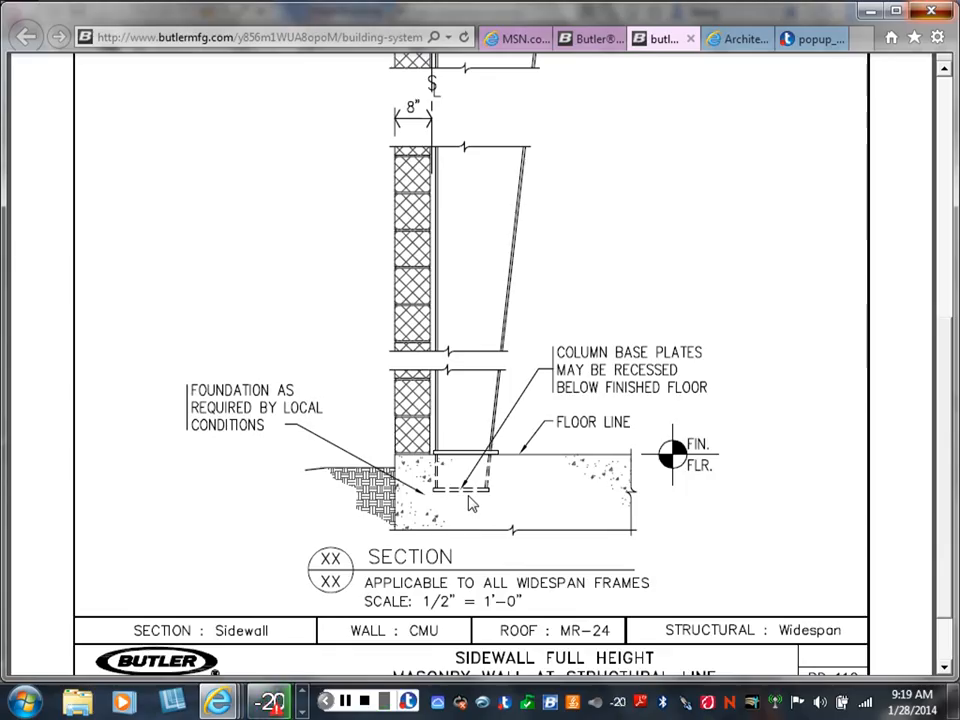
scroll(470, 502, "up", 1)
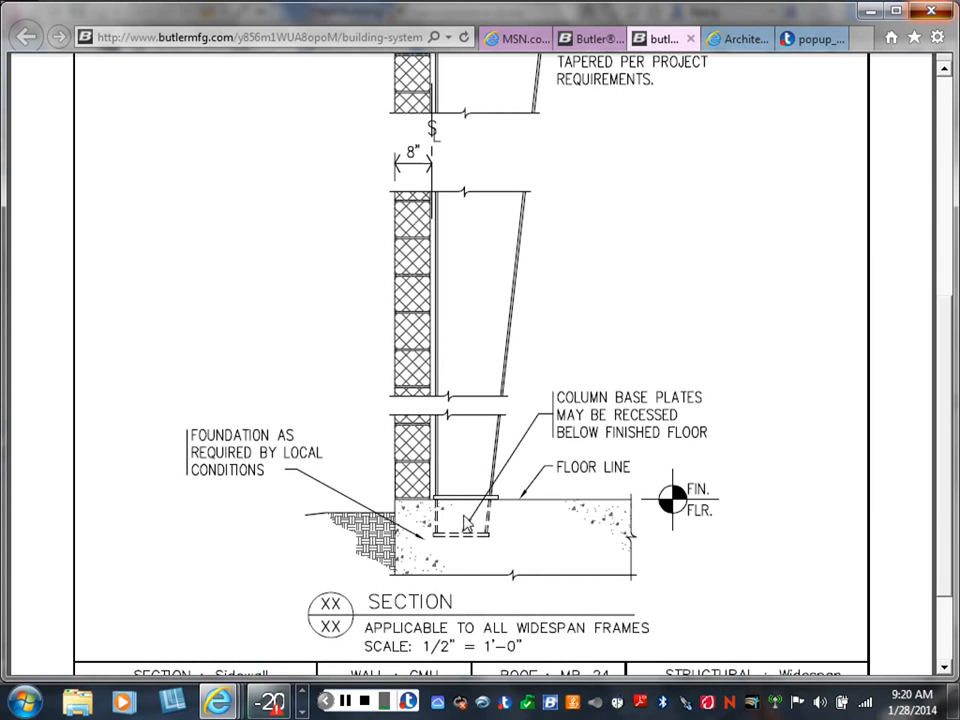
scroll(487, 505, "up", 2)
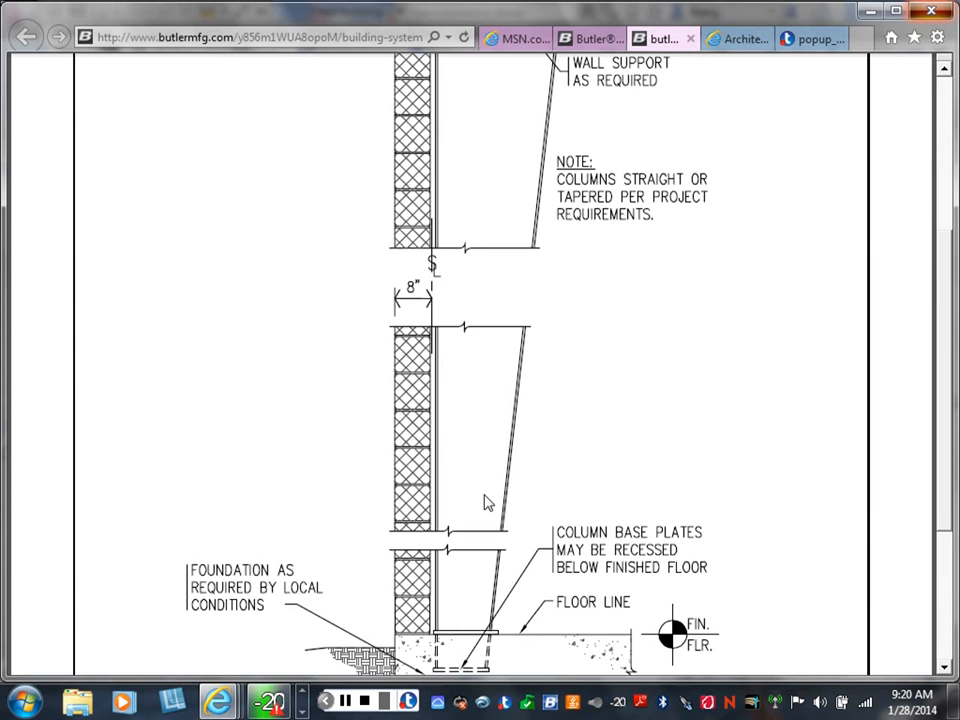
scroll(487, 502, "up", 1)
scroll(628, 456, "up", 1)
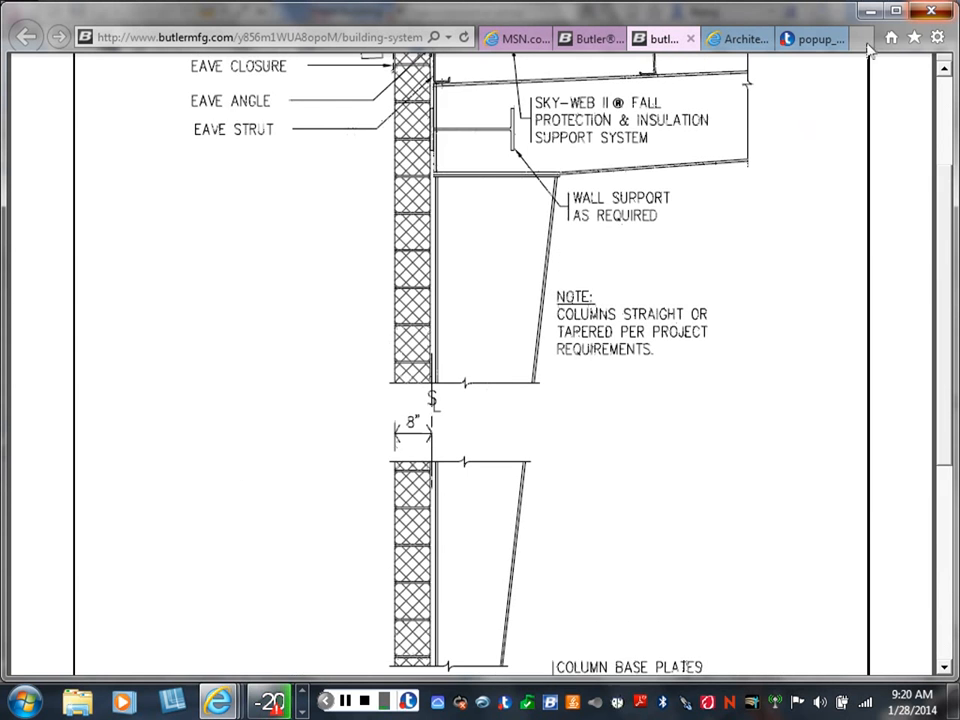
left_click(931, 12)
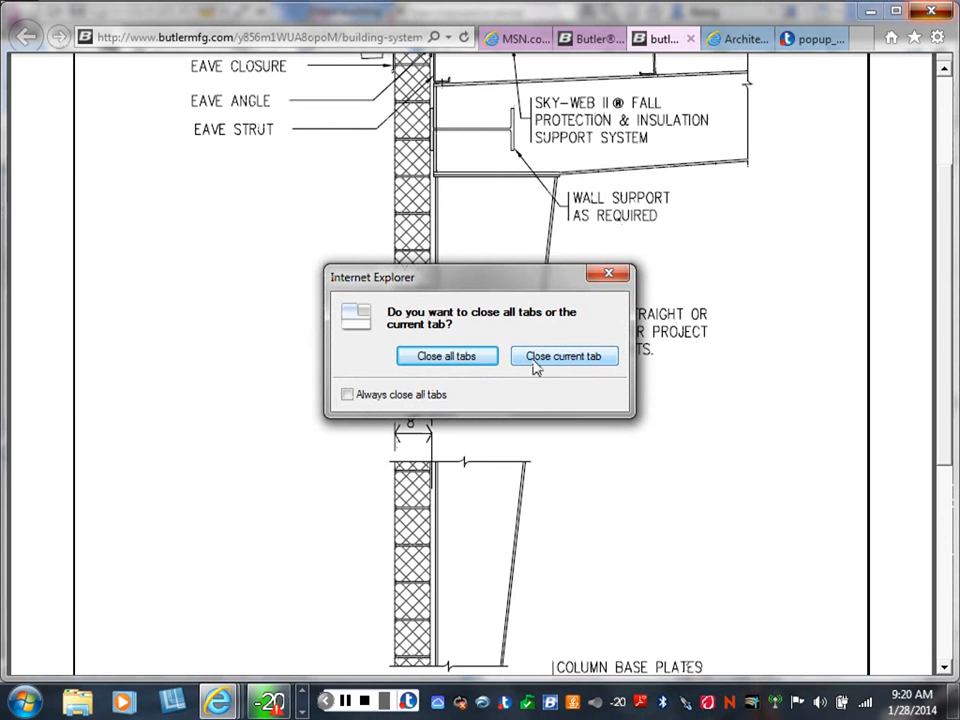
Close only the BD112 tab, return to Specs and Drawings, and switch to Revit's FOUNDATION PLAN
left_click(553, 364)
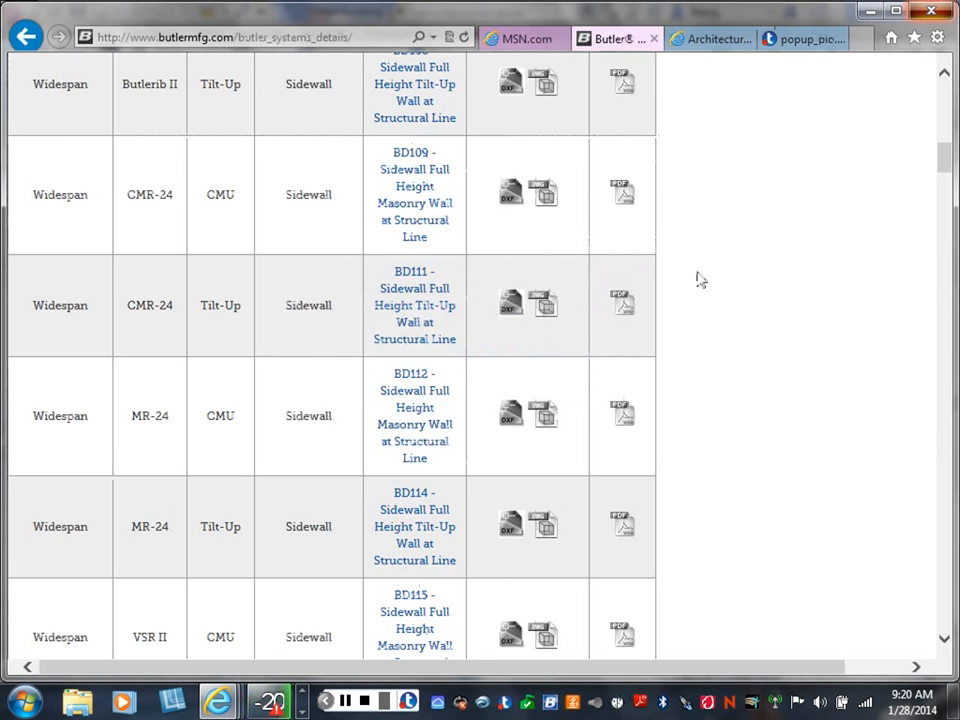
left_click(26, 38)
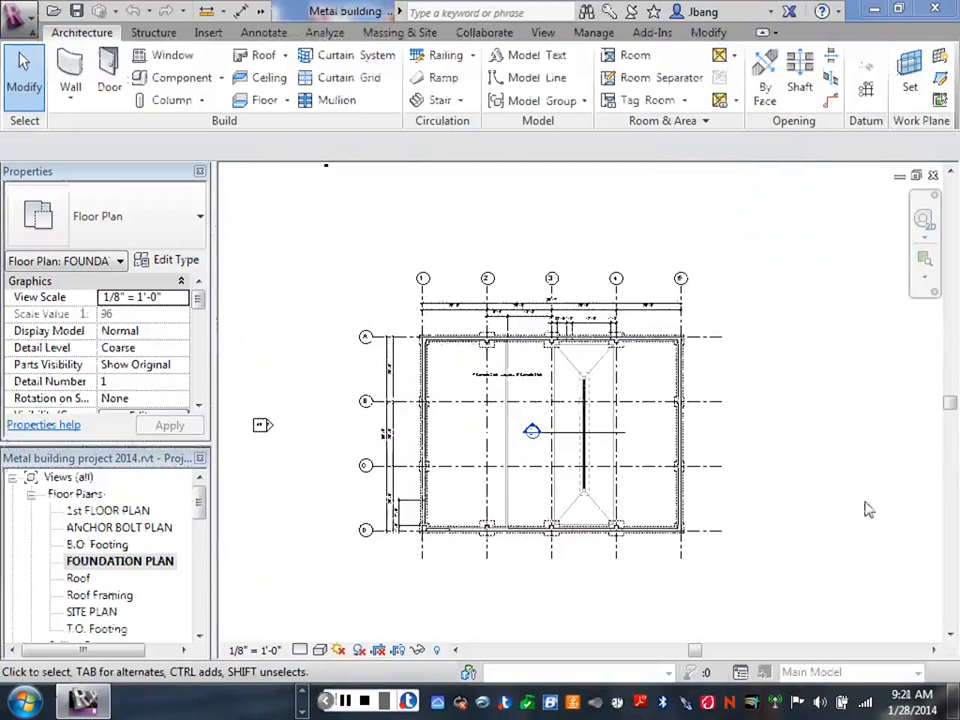
right_click(818, 468)
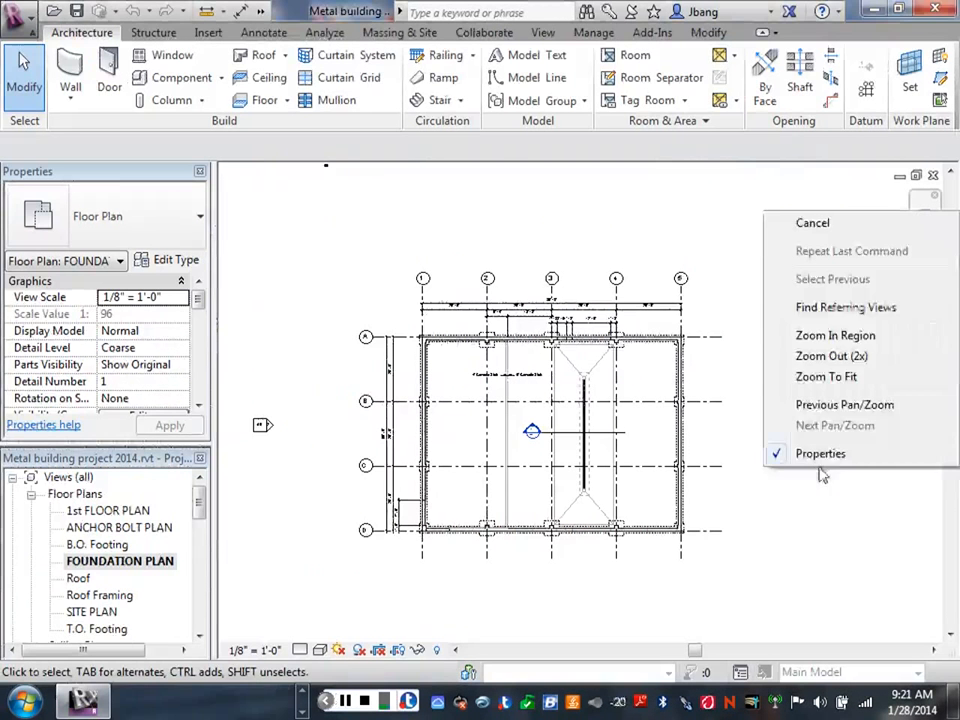
left_click(800, 379)
middle_click_drag(800, 427, 923, 521)
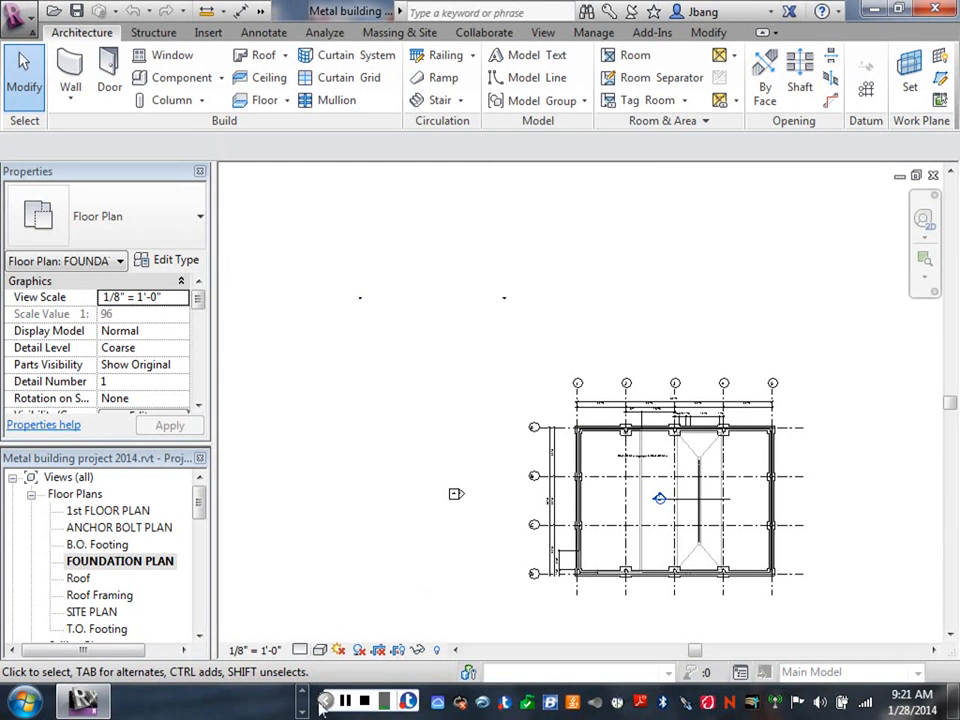
scroll(199, 525, "down", 4)
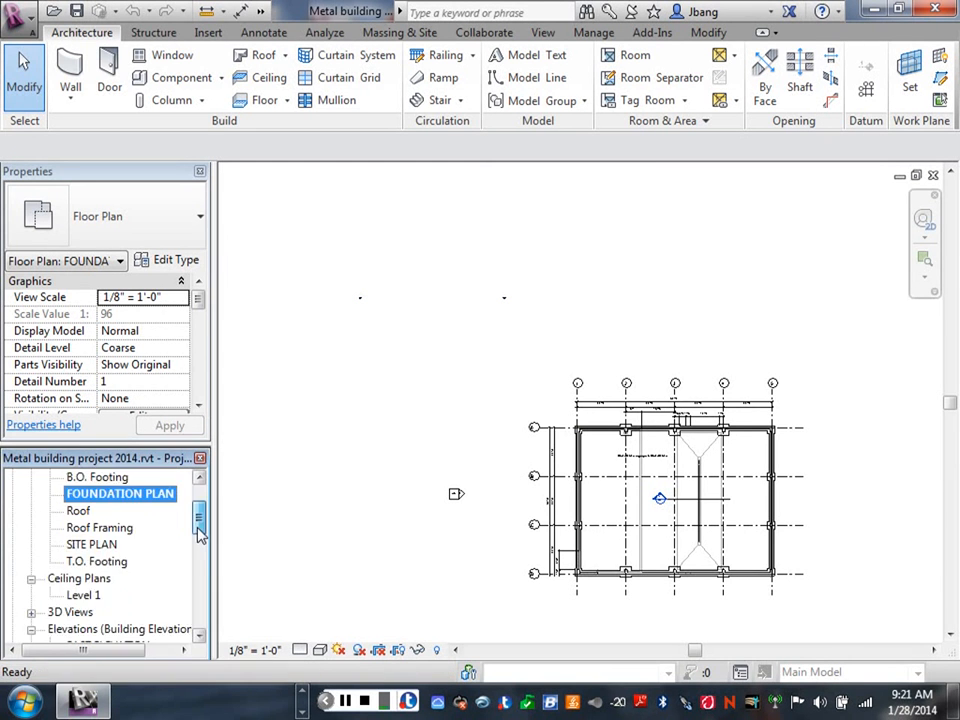
Open the SOUTH ELEVATION view and centre the rigid frame's left column
double_click(113, 561)
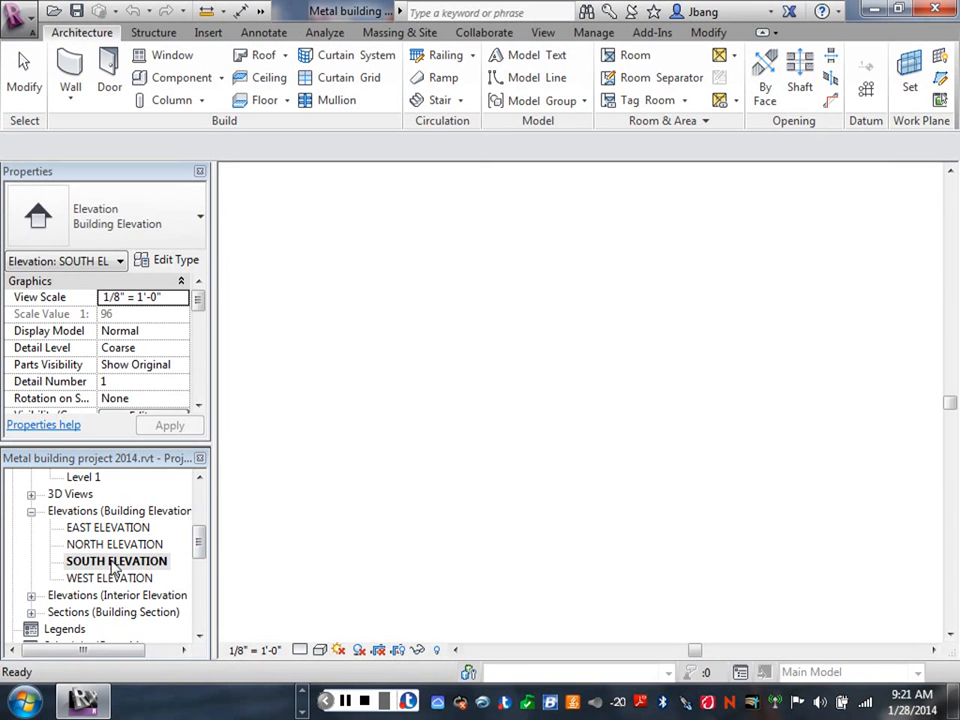
middle_click_drag(399, 549, 492, 590)
scroll(536, 469, "up", 2)
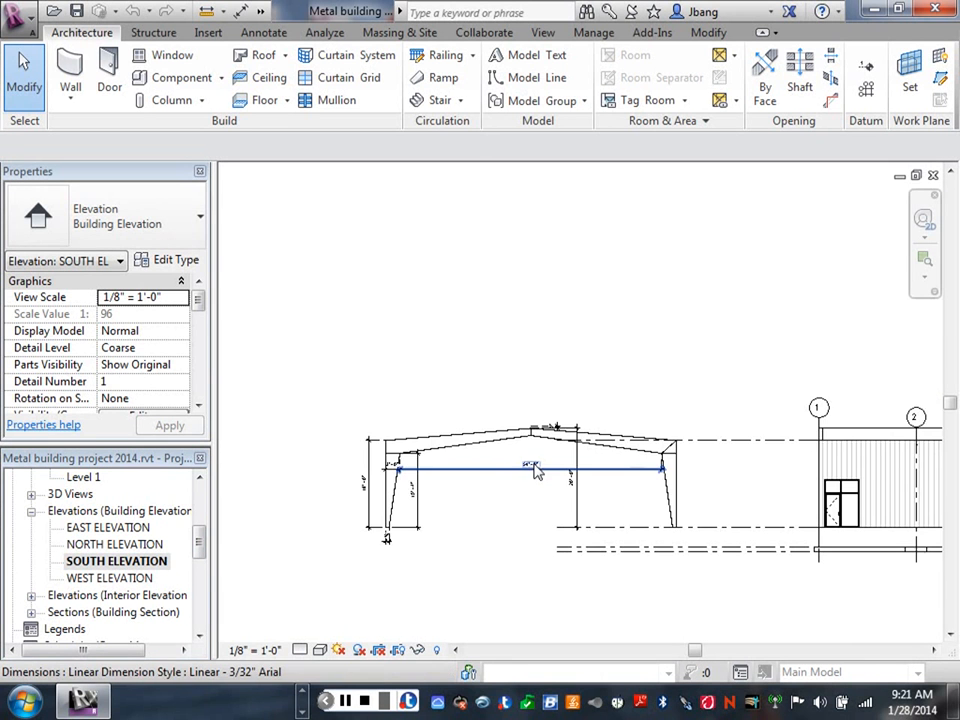
scroll(529, 474, "up", 5)
mouse_move(529, 474)
middle_mouse_down()
mouse_move(676, 515)
mouse_move(601, 494)
middle_mouse_up()
scroll(694, 492, "down", 3)
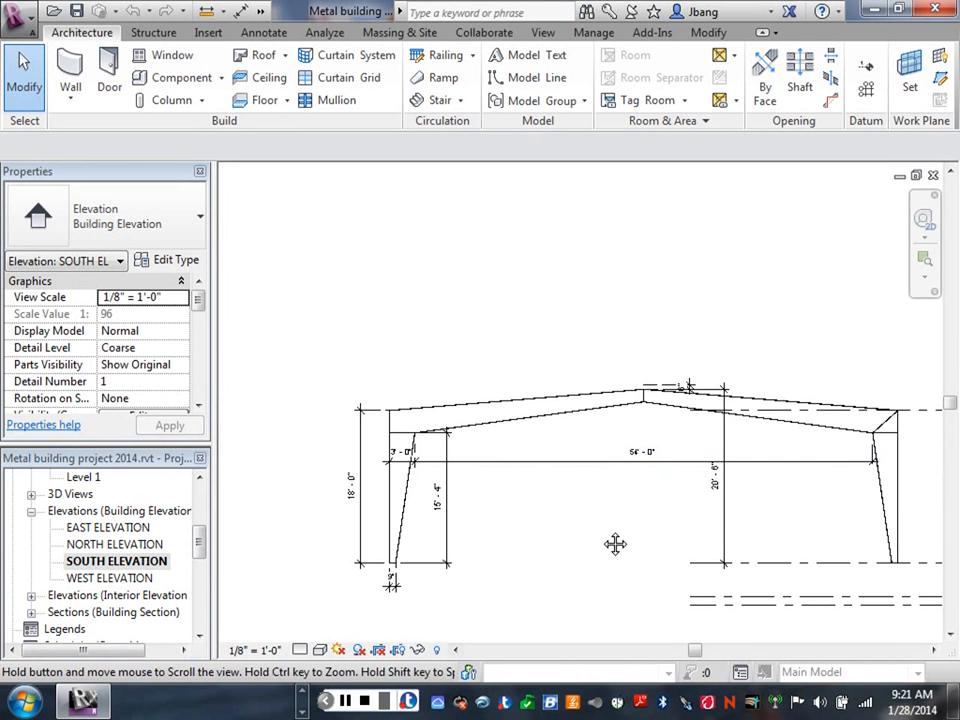
middle_click_drag(615, 544, 642, 521)
scroll(452, 517, "up", 2)
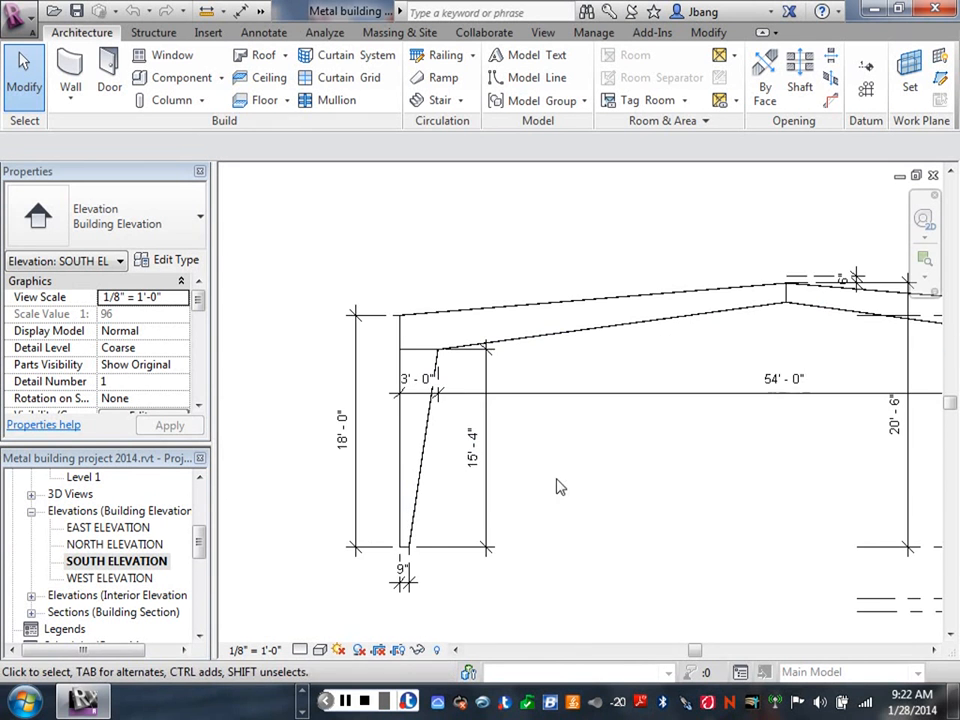
middle_click_drag(667, 370, 654, 428)
scroll(654, 428, "up", 1)
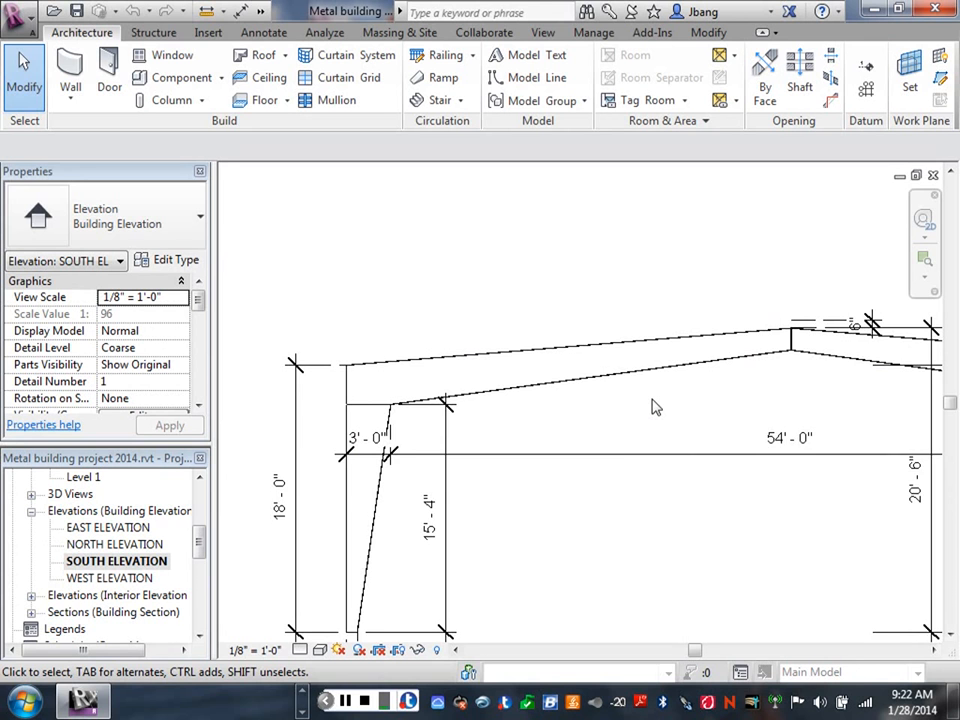
Zoom in on the left column's 3'-0" corner to inspect the frame dimensions
scroll(540, 515, "up", 1)
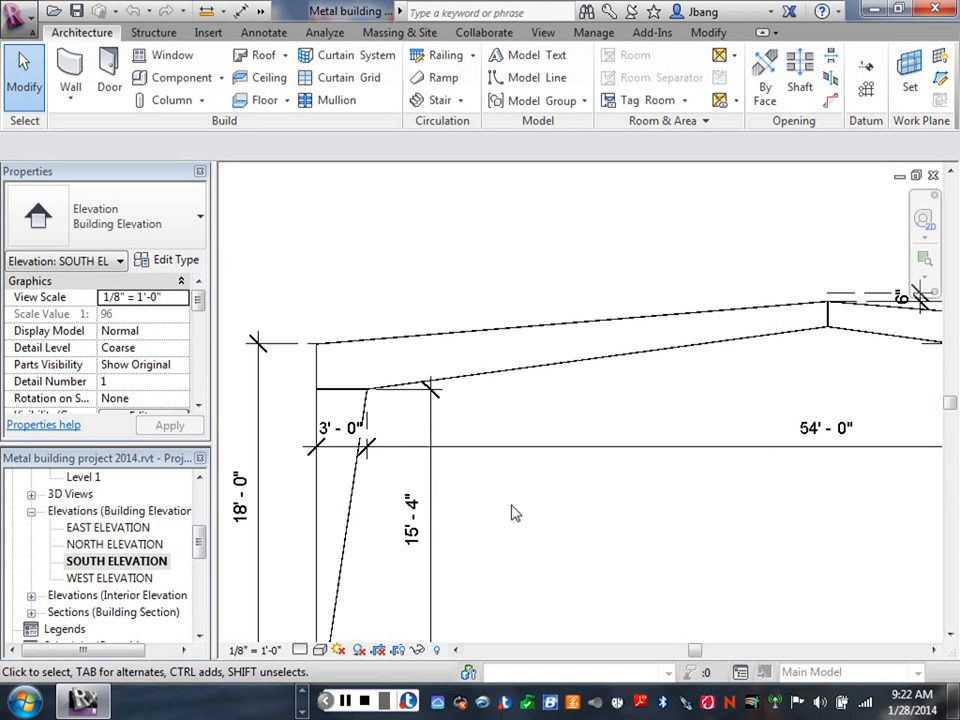
scroll(529, 457, "down", 1)
scroll(540, 462, "down", 1)
middle_click_drag(566, 486, 553, 540)
scroll(431, 482, "up", 2)
scroll(430, 488, "up", 2)
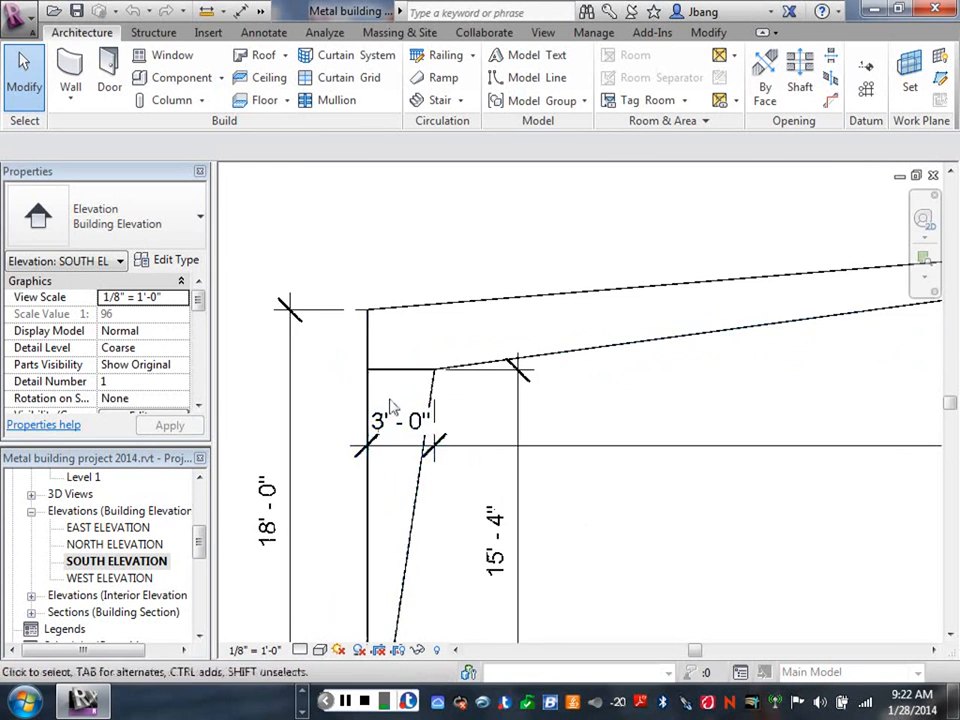
scroll(392, 405, "up", 3)
middle_click_drag(406, 398, 442, 467)
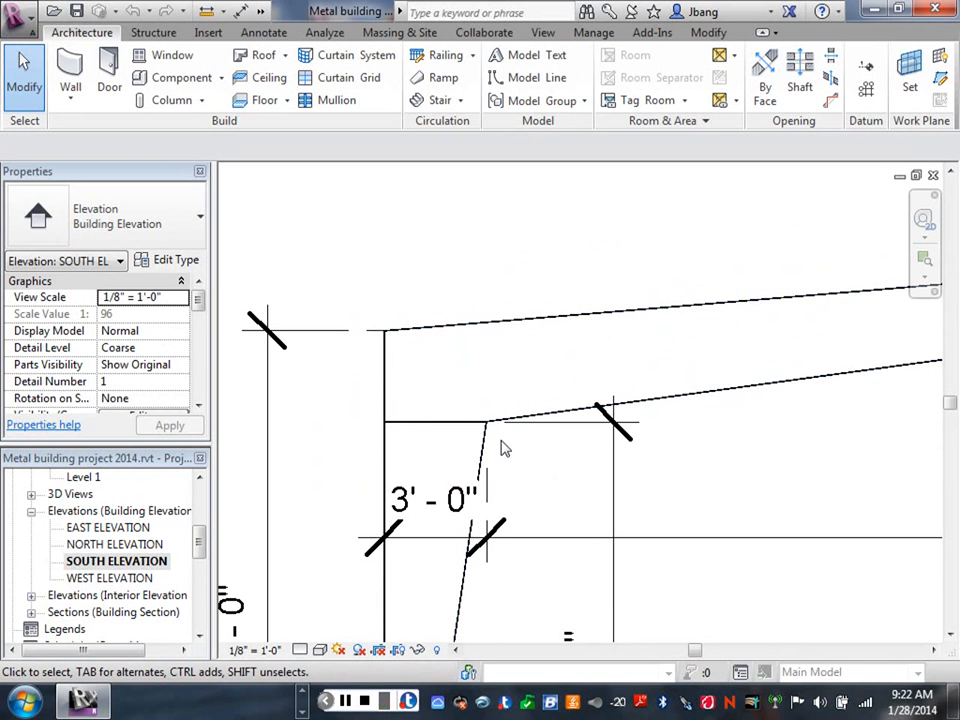
scroll(623, 406, "down", 5)
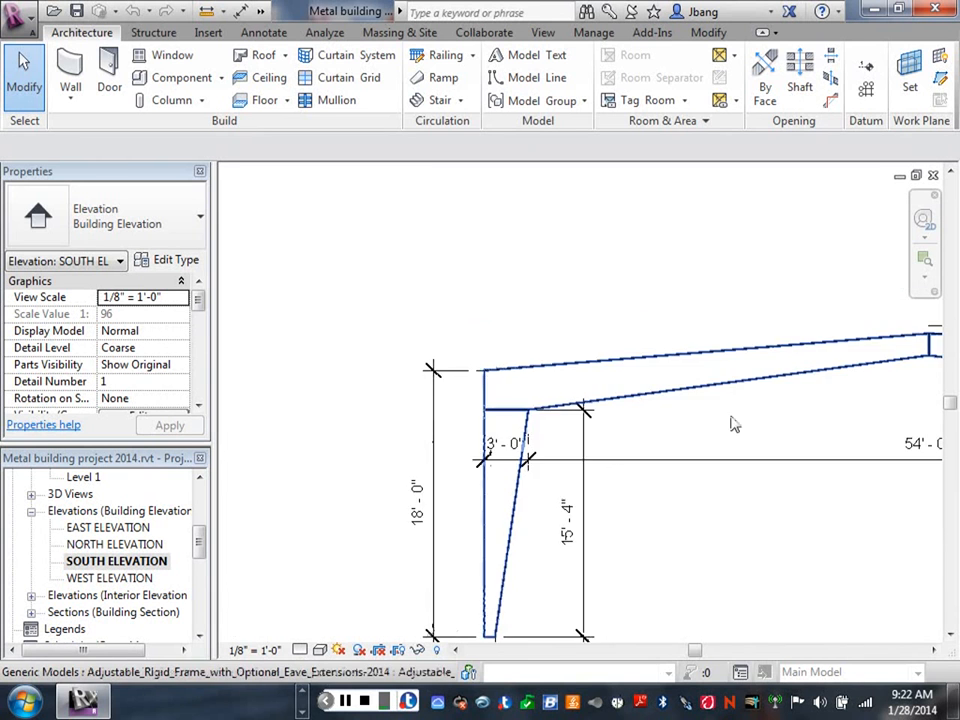
right_click(735, 429)
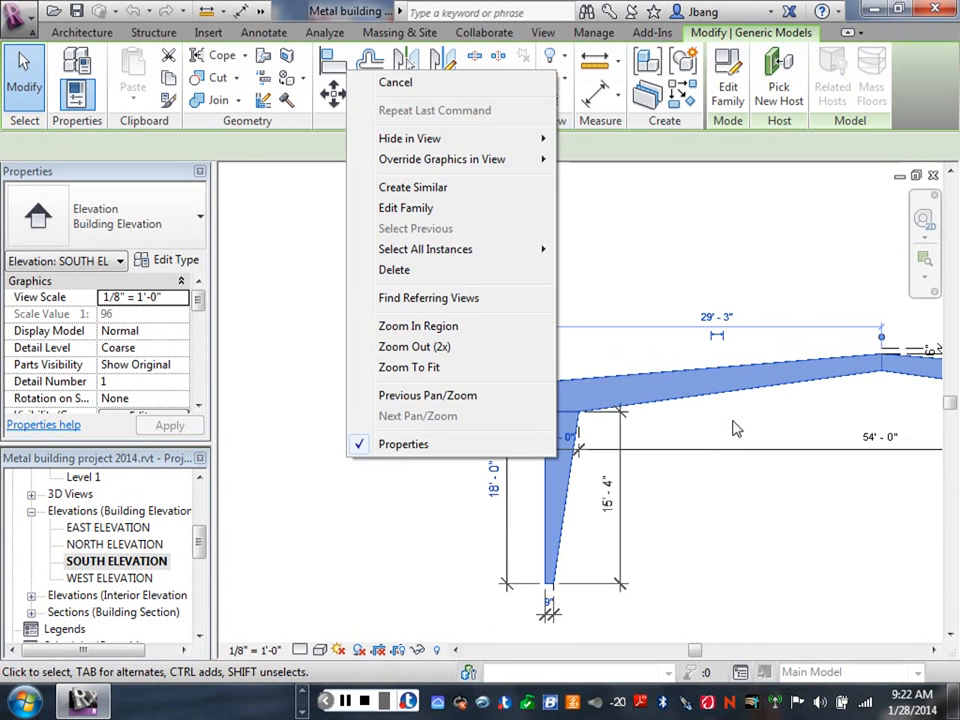
left_click(653, 276)
middle_click_drag(922, 289, 402, 269)
scroll(711, 390, "up", 5)
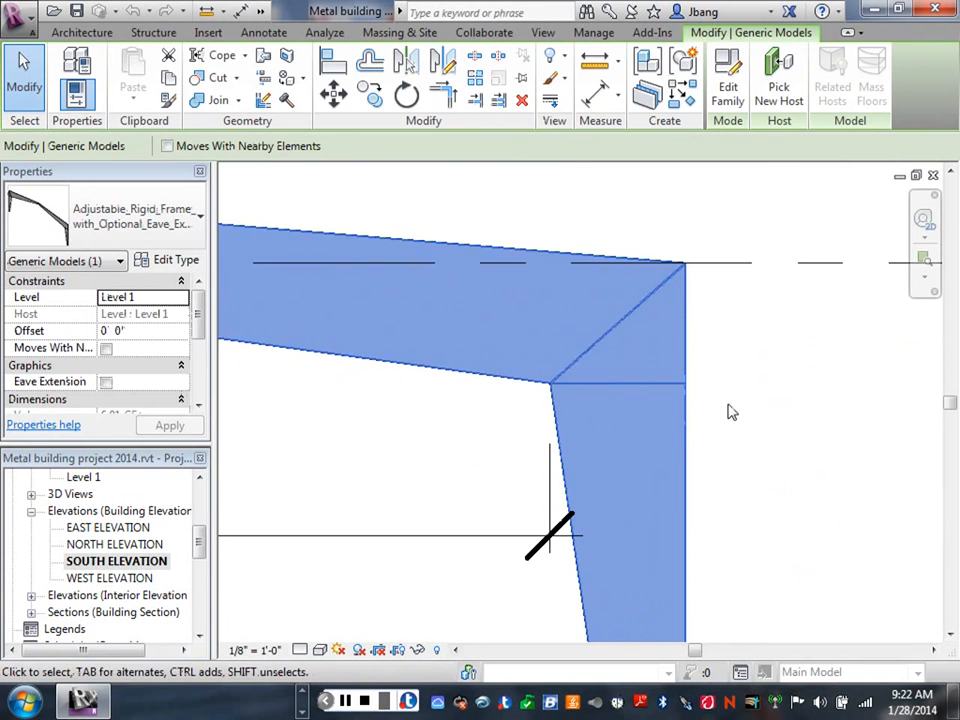
left_click(731, 412)
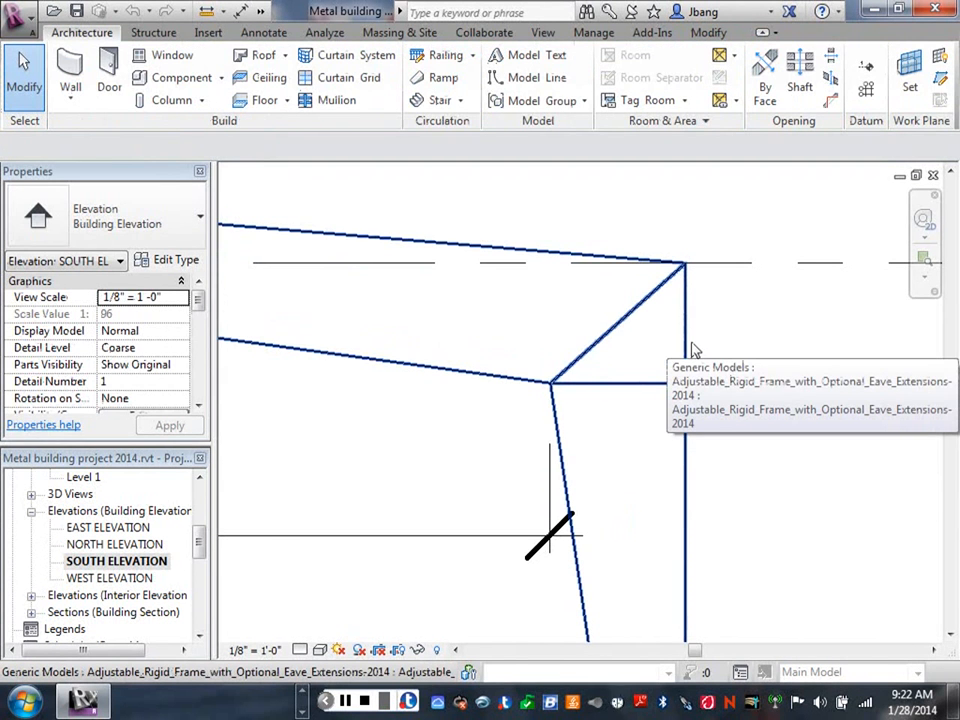
scroll(716, 344, "up", 1)
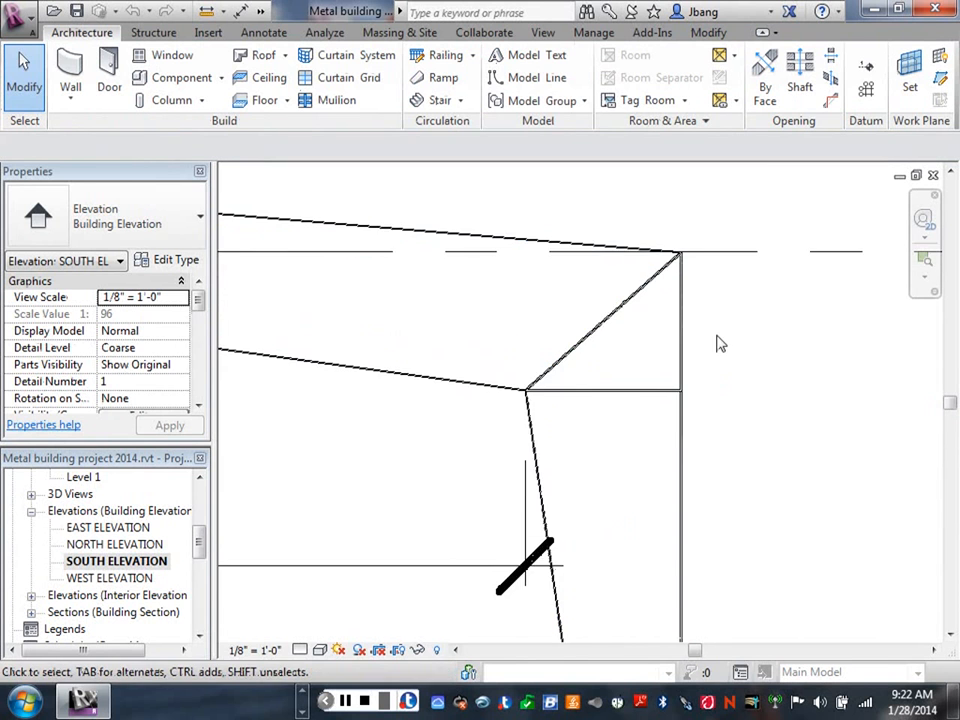
scroll(716, 344, "up", 2)
scroll(718, 340, "down", 4)
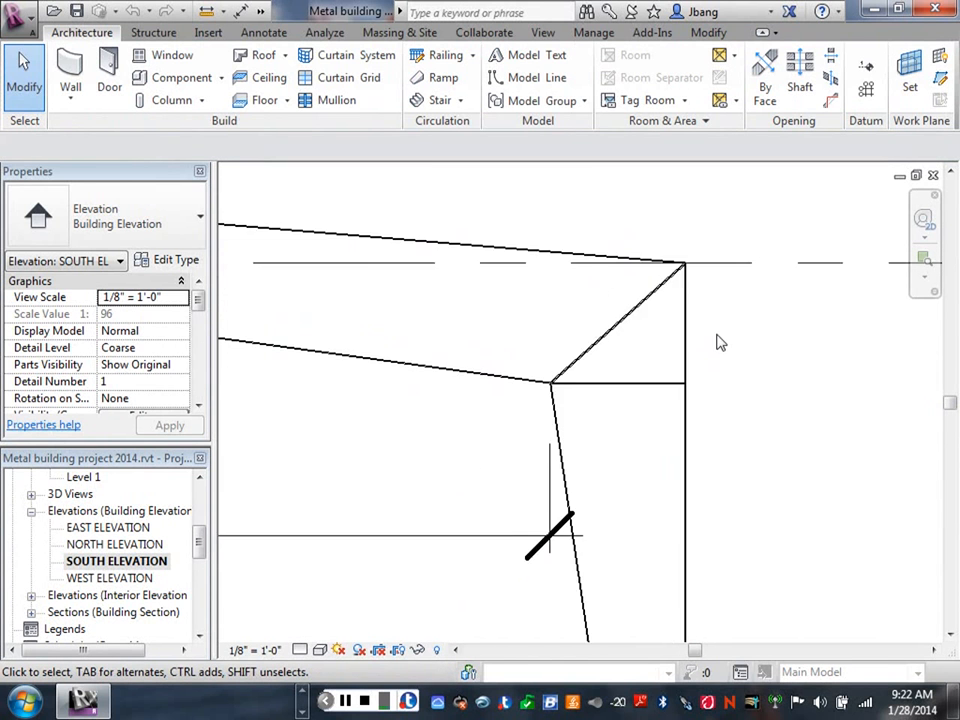
scroll(677, 398, "down", 4)
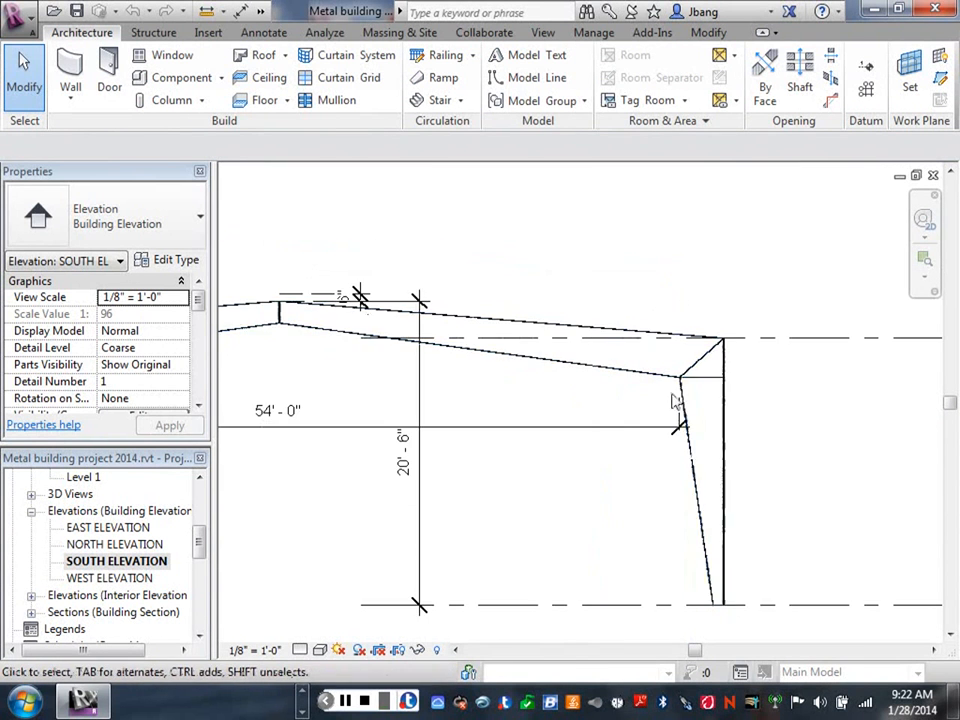
scroll(718, 424, "down", 3)
scroll(546, 461, "down", 1)
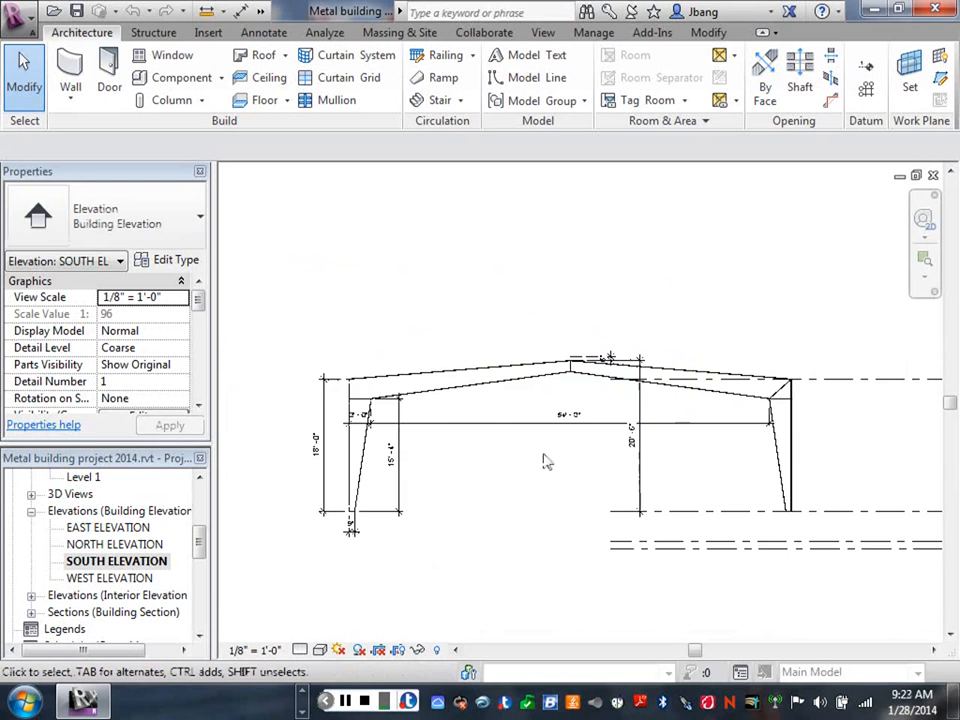
middle_click_drag(546, 481, 556, 449)
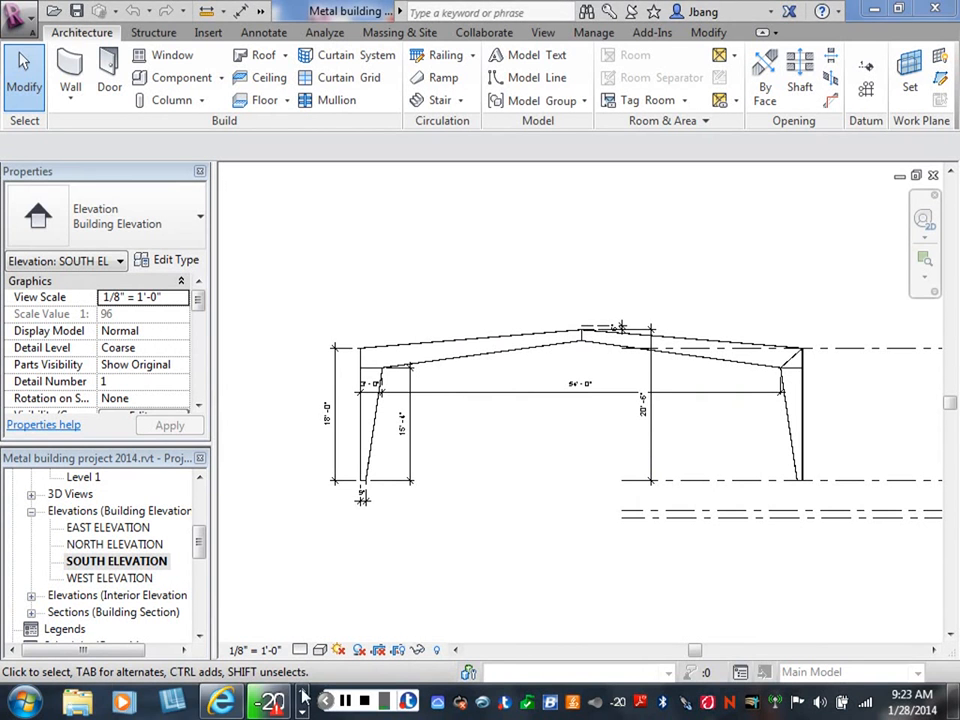
Minimize the Tegrity window and launch a fresh Internet Explorer window from the taskbar jump list
left_click(220, 705)
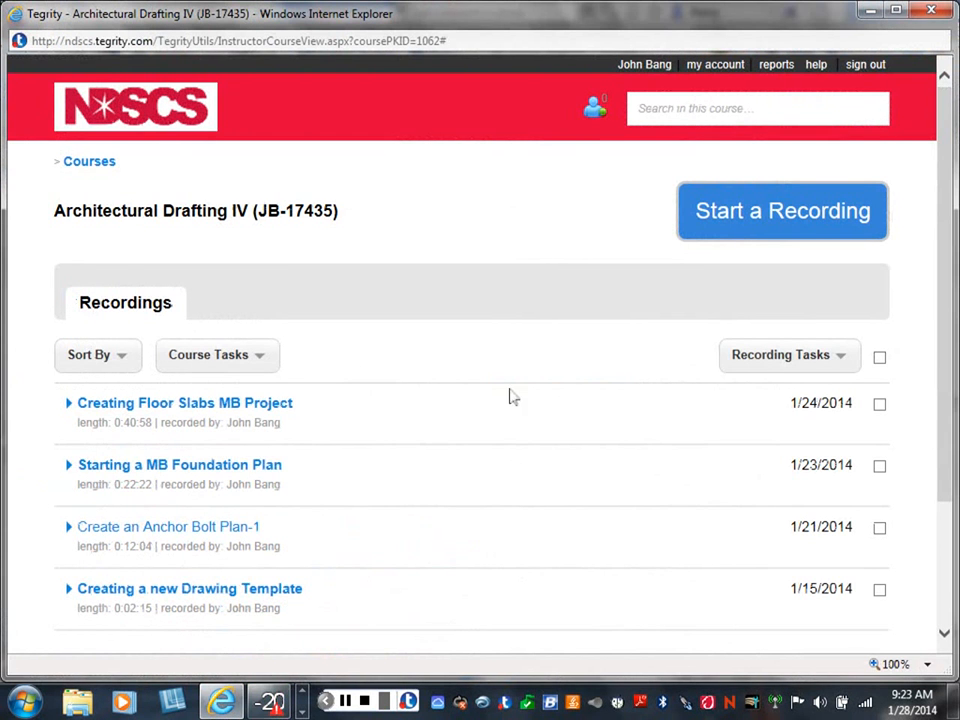
left_click(870, 10)
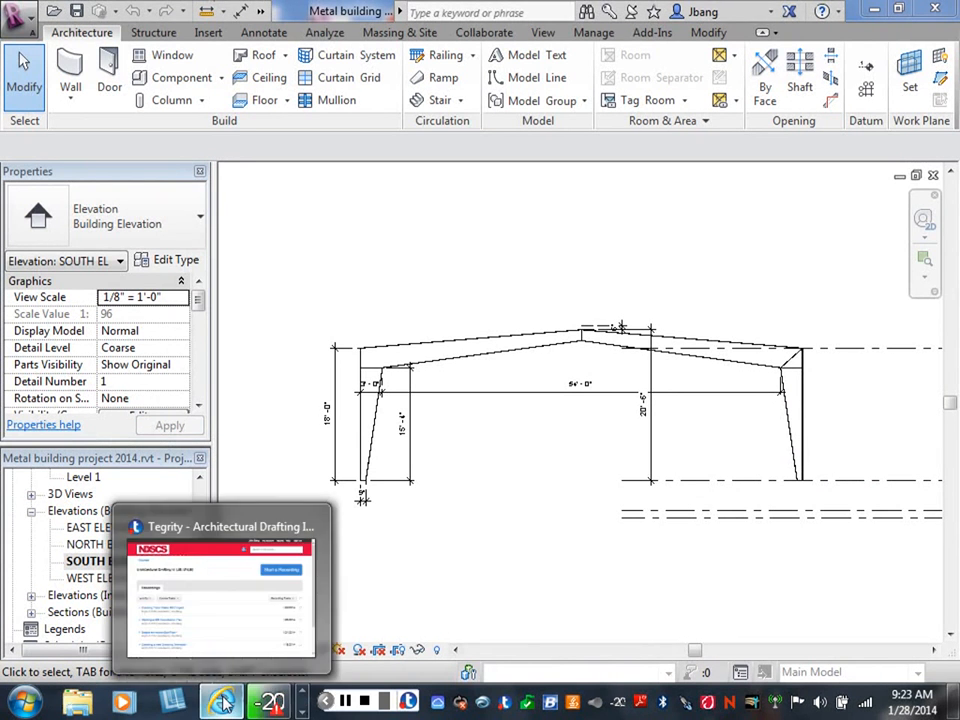
right_click(222, 704)
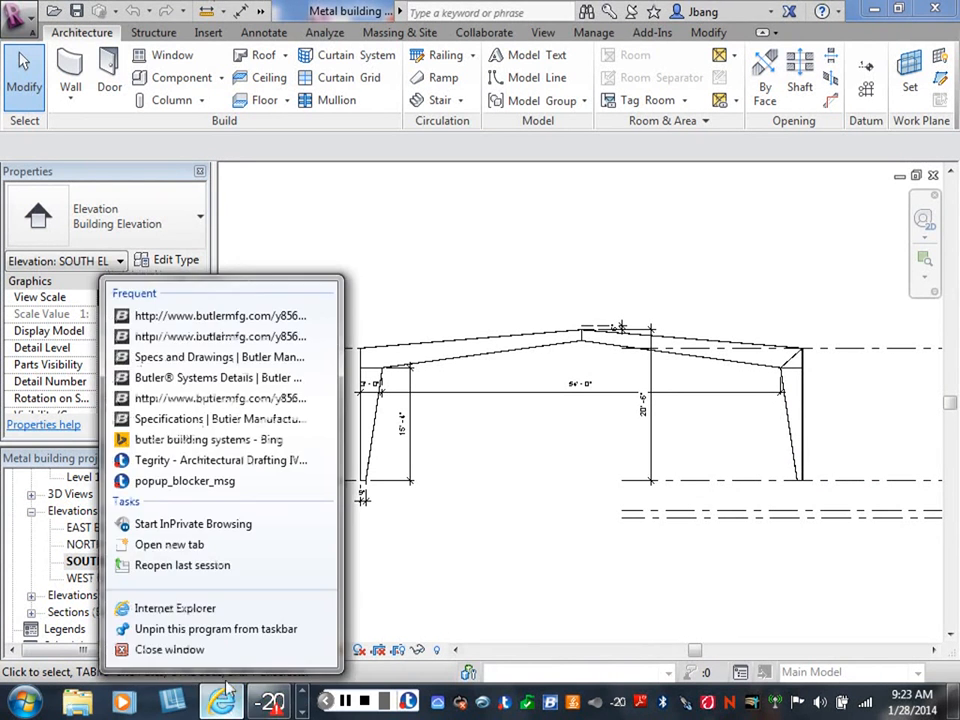
left_click(174, 613)
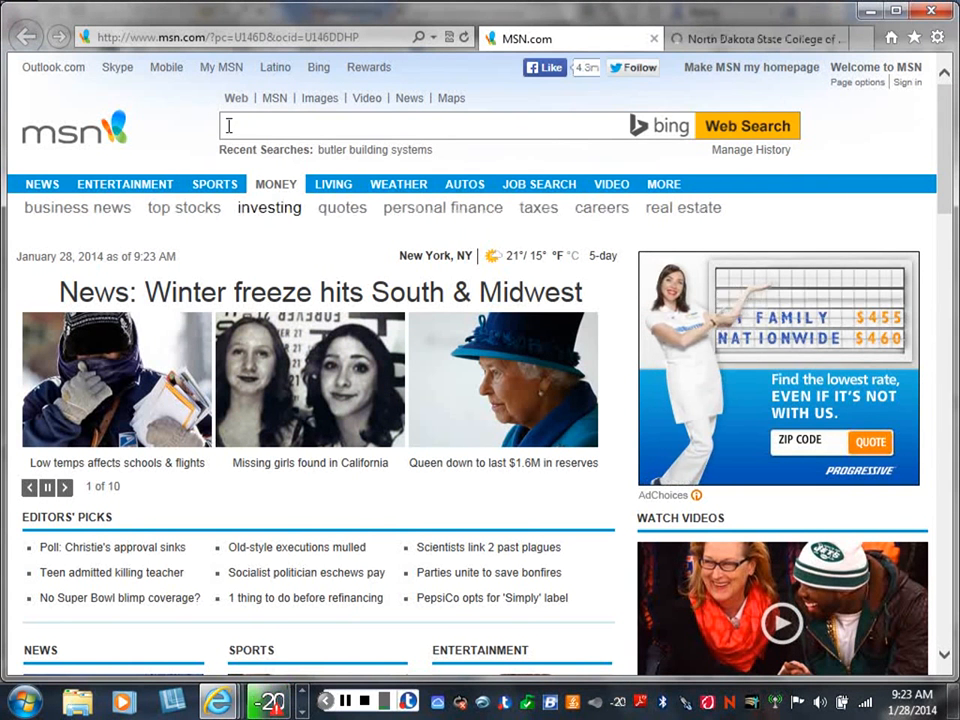
Run a web search for 'revitcity'
left_click(274, 128)
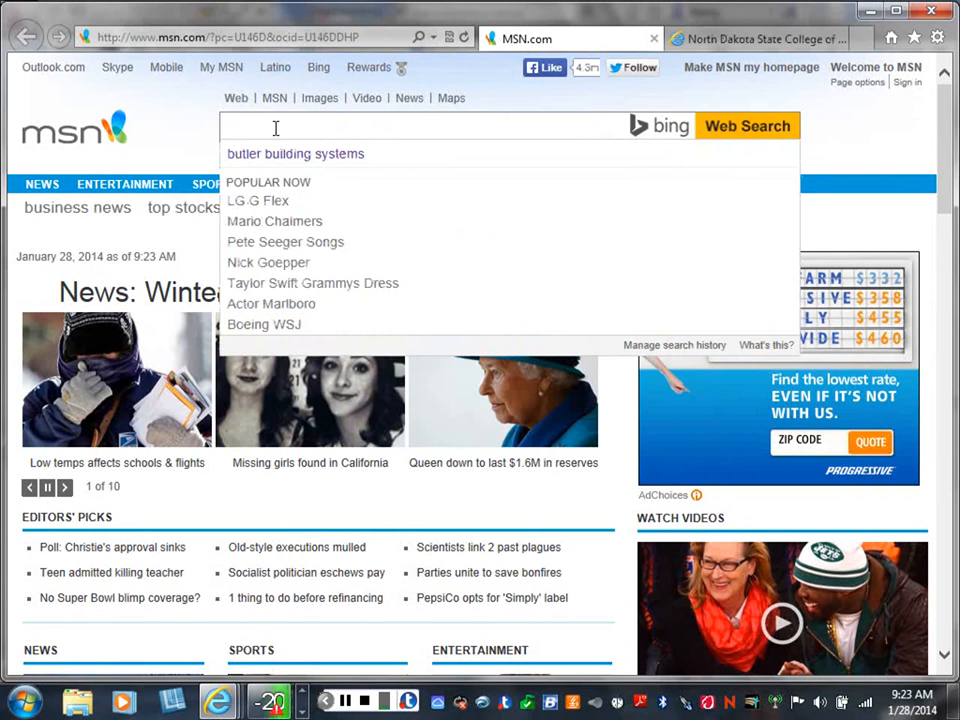
type("rev")
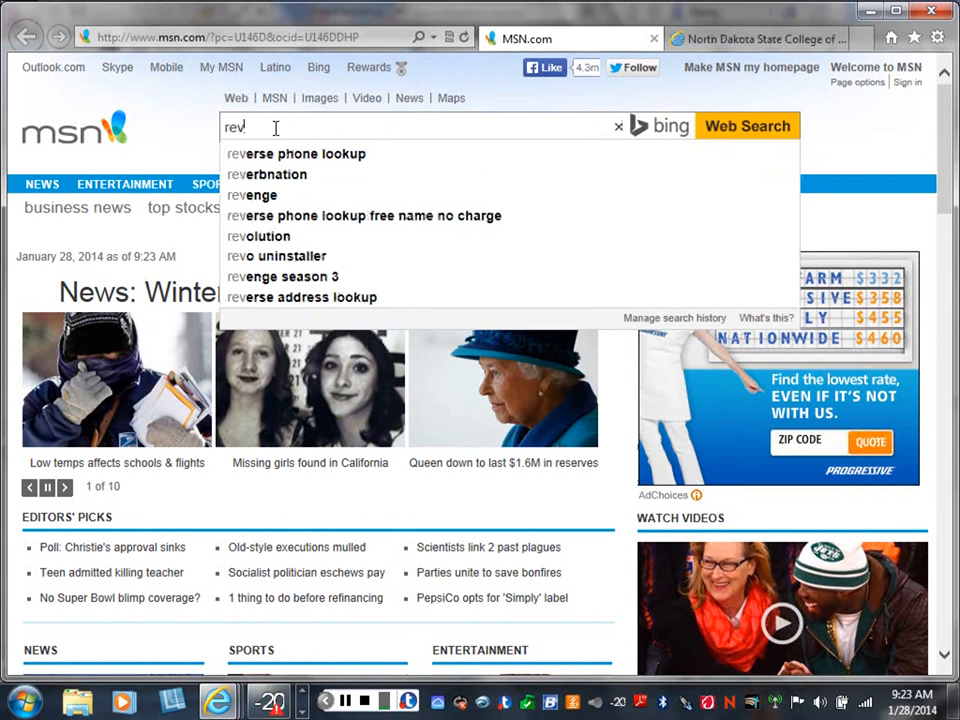
type("itcity")
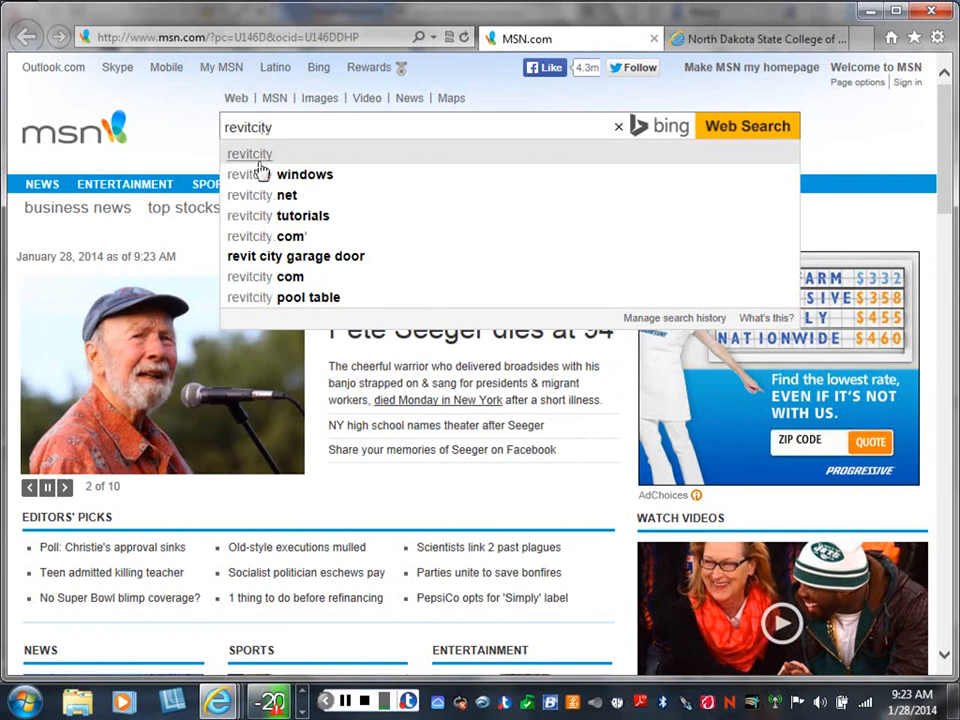
left_click(727, 132)
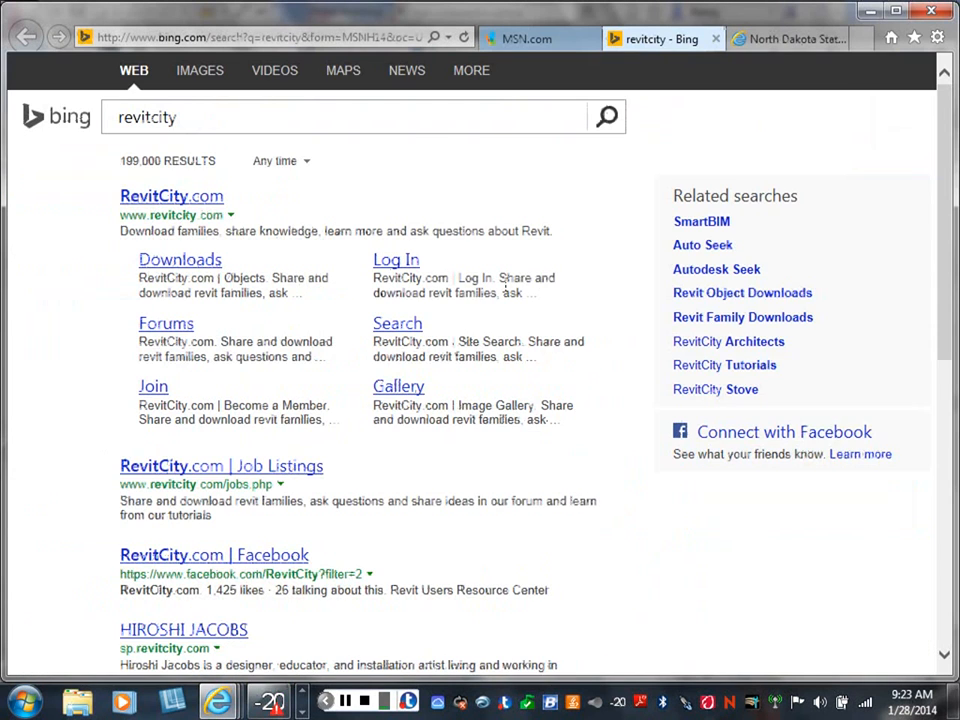
Go to the RevitCity Downloads page and search its keywords for 'rigid frame'
left_click(172, 262)
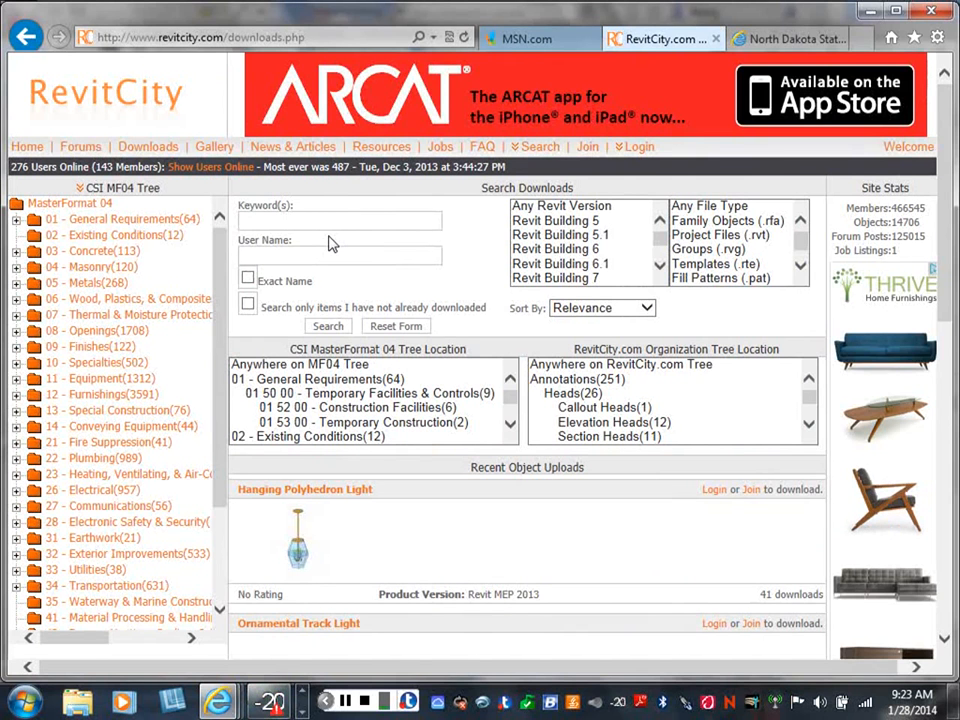
type("ngt")
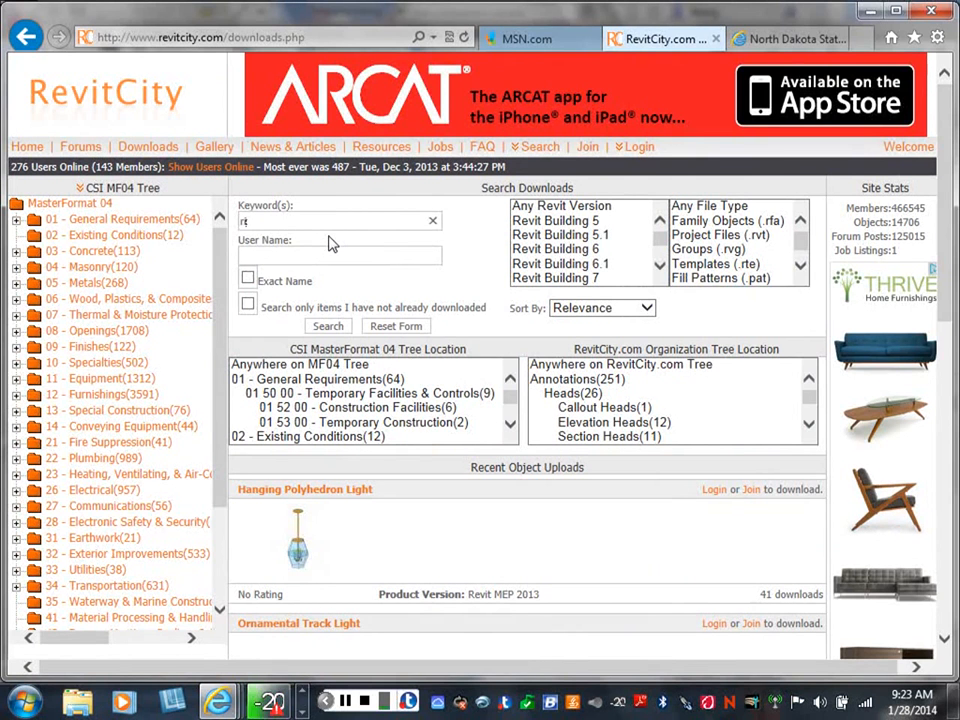
type("id ")
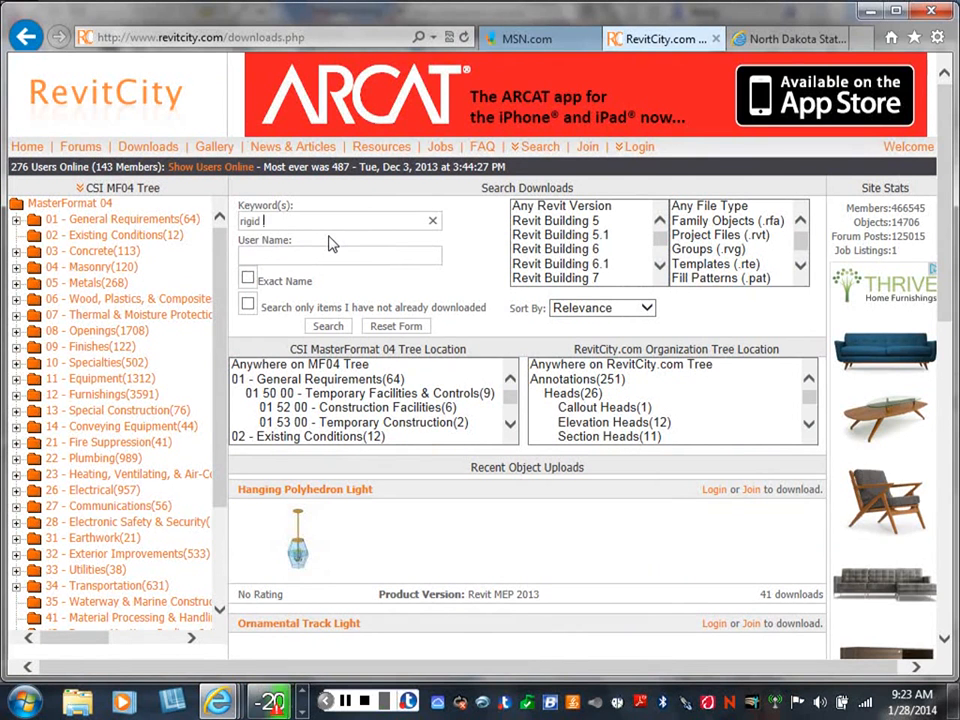
type("fram")
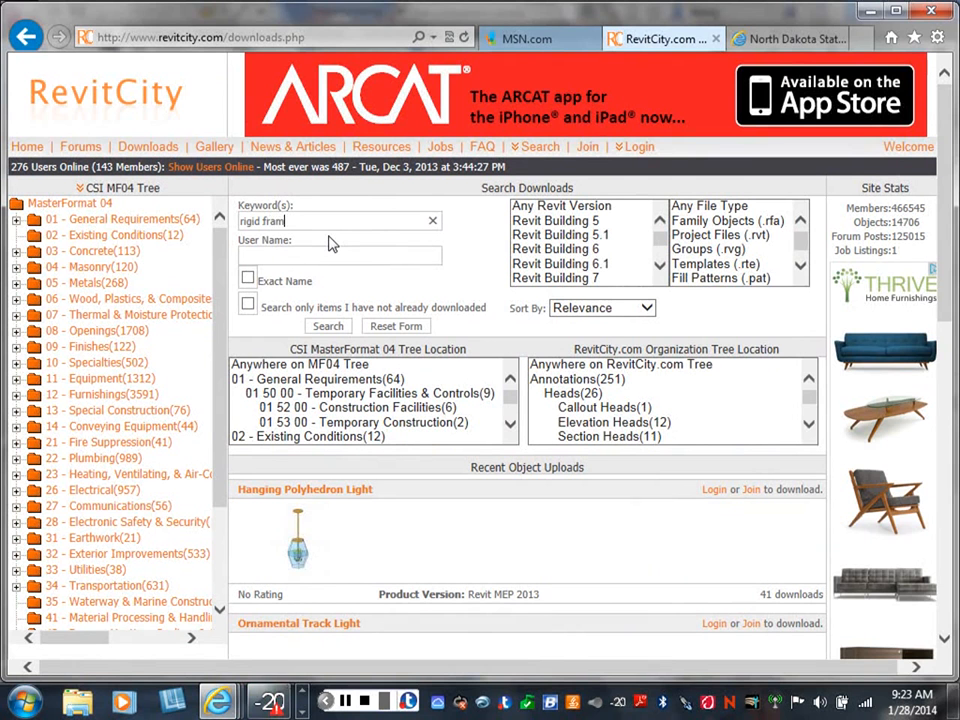
type("e")
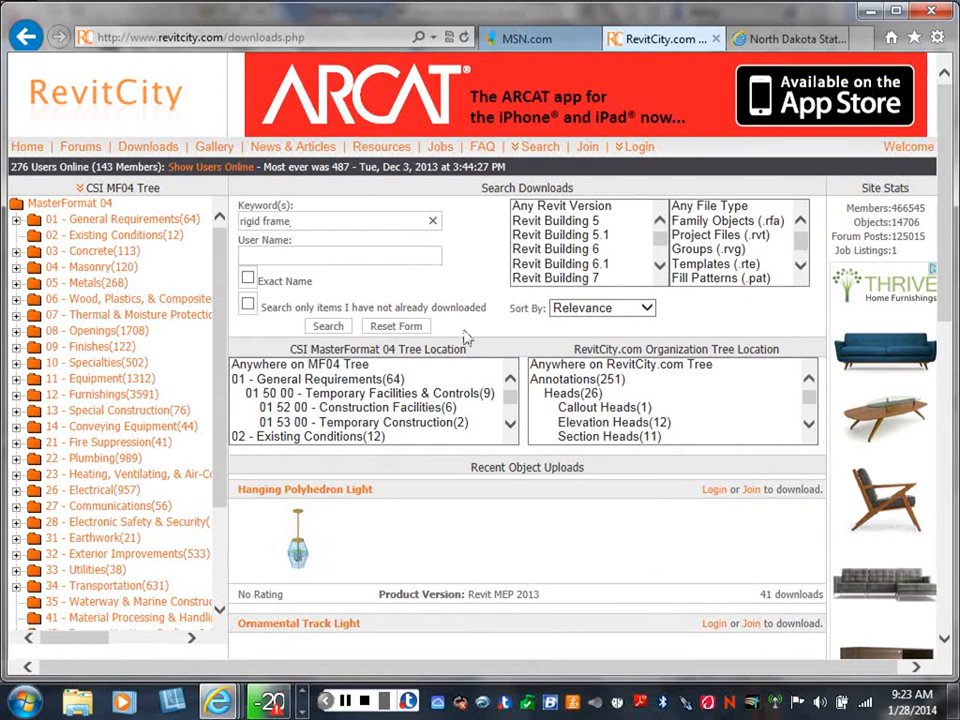
left_click(328, 327)
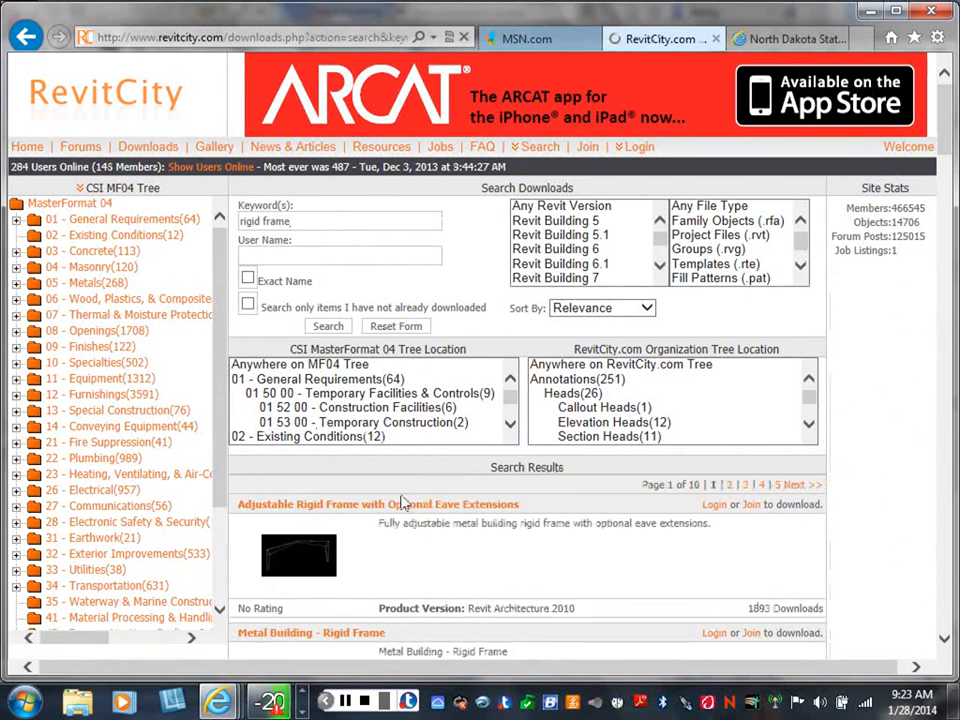
Scroll down through the rigid frame family results, then back up to the top
scroll(400, 580, "down", 3)
scroll(432, 498, "down", 1)
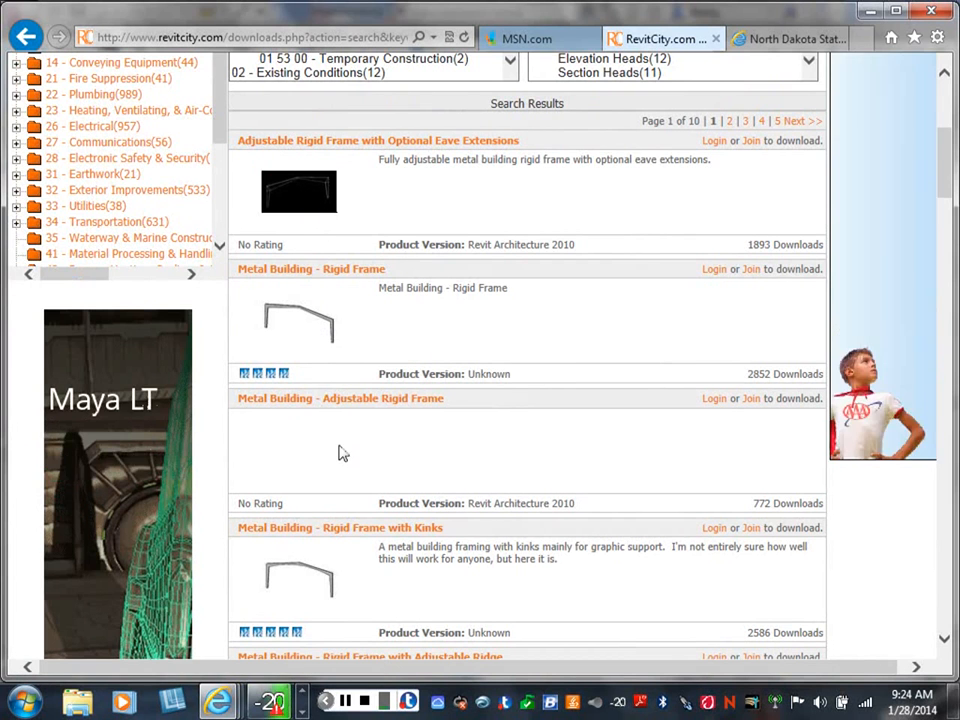
scroll(347, 446, "down", 3)
scroll(339, 461, "down", 3)
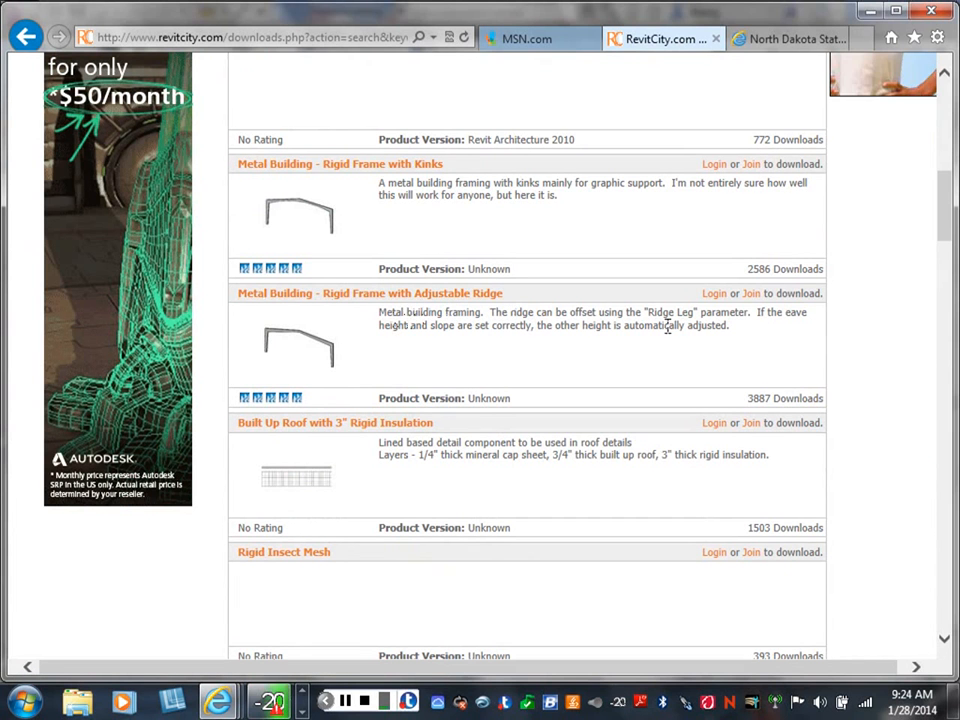
scroll(510, 365, "up", 3)
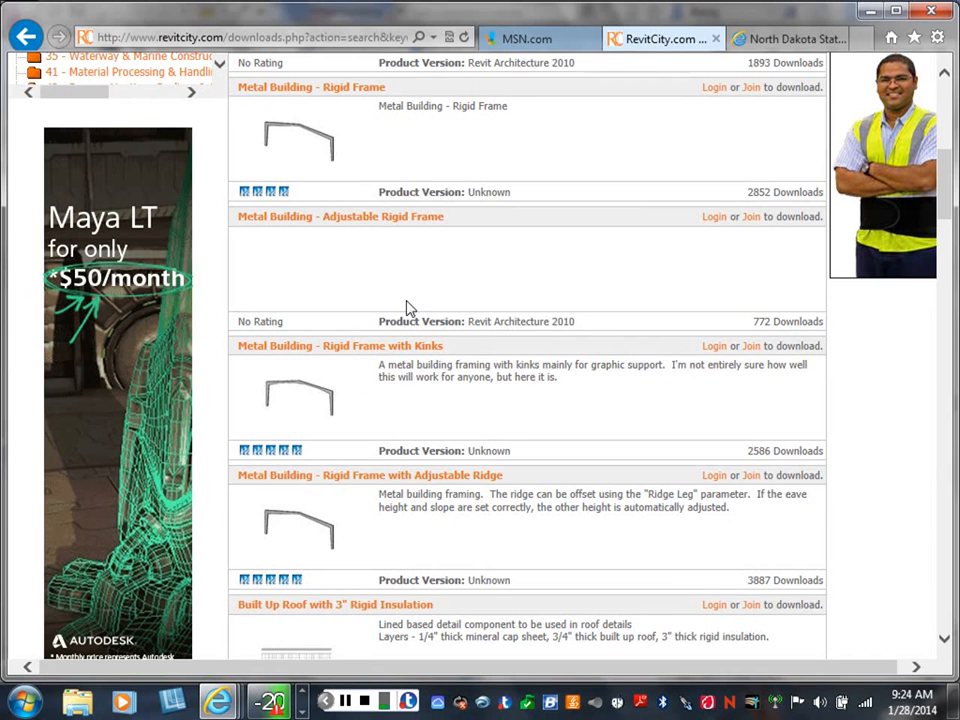
scroll(404, 289, "up", 3)
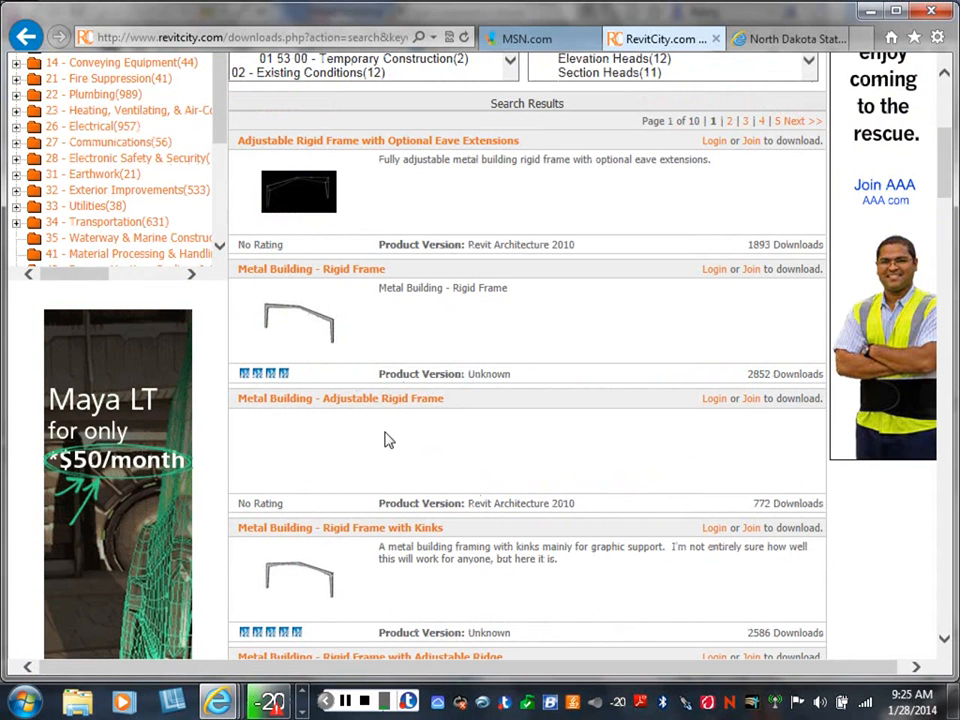
scroll(390, 447, "up", 2)
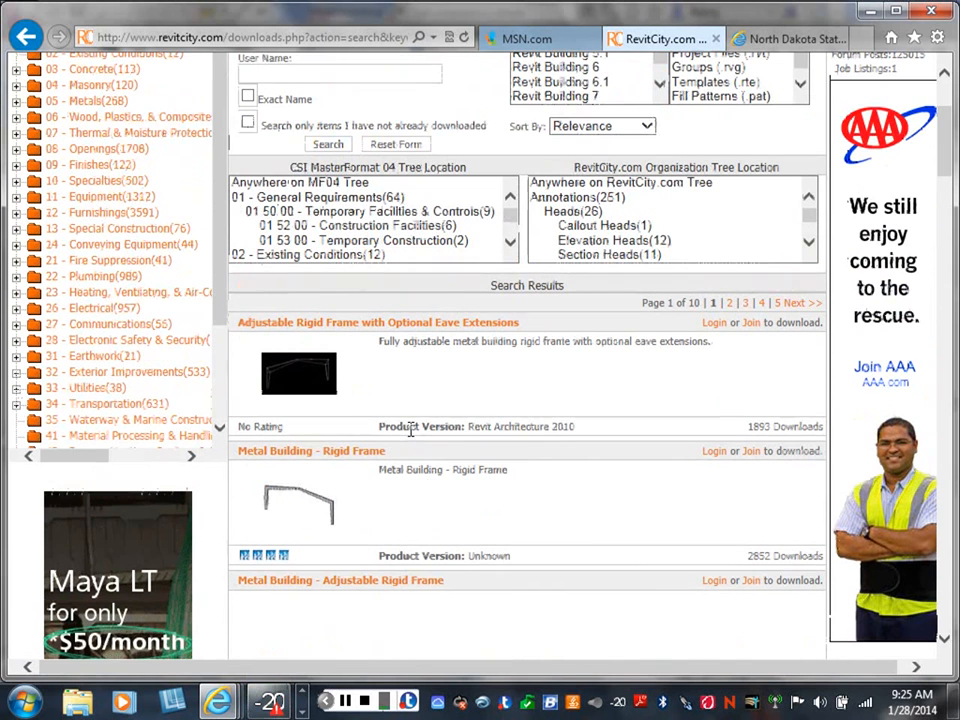
scroll(407, 424, "up", 2)
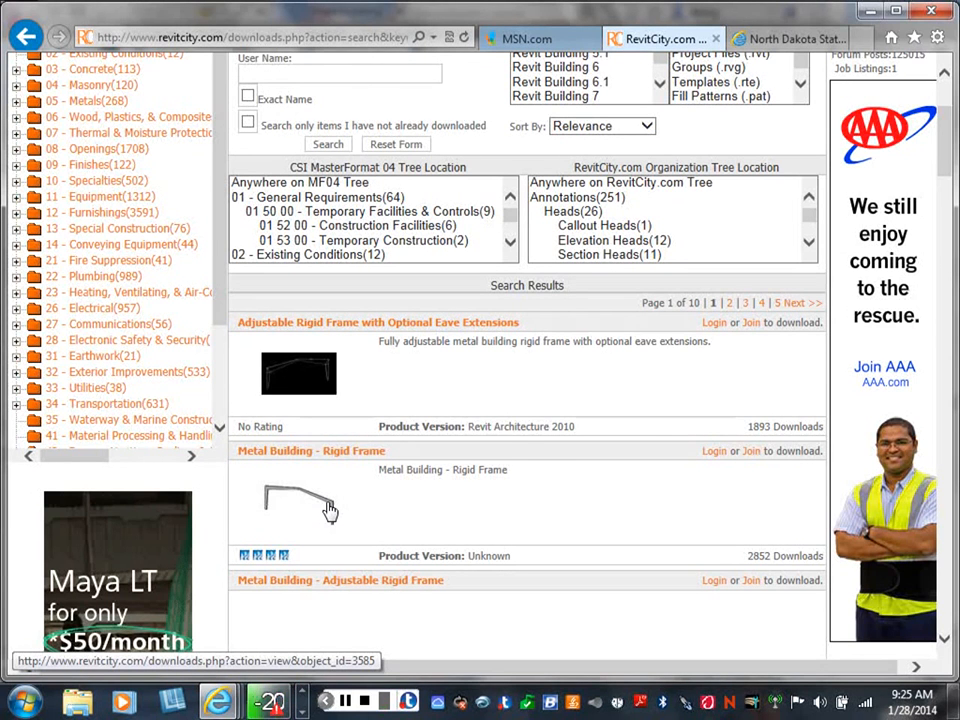
scroll(337, 407, "up", 3)
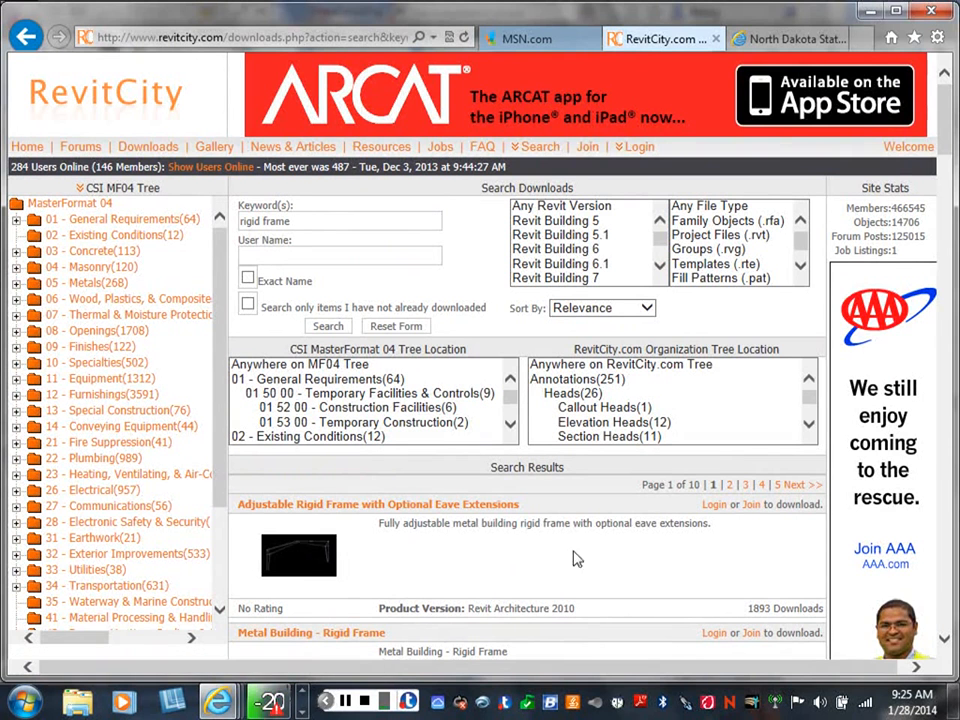
Log in to RevitCity with the account user name and password, then download the Adjustable Rigid Frame family
left_click(716, 513)
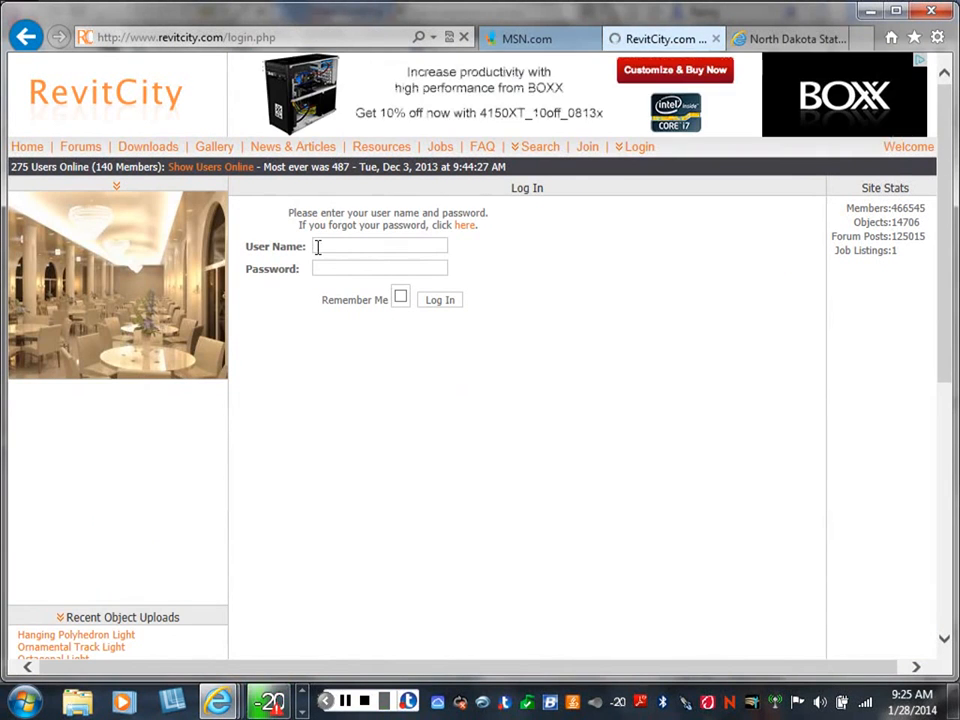
left_click(317, 247)
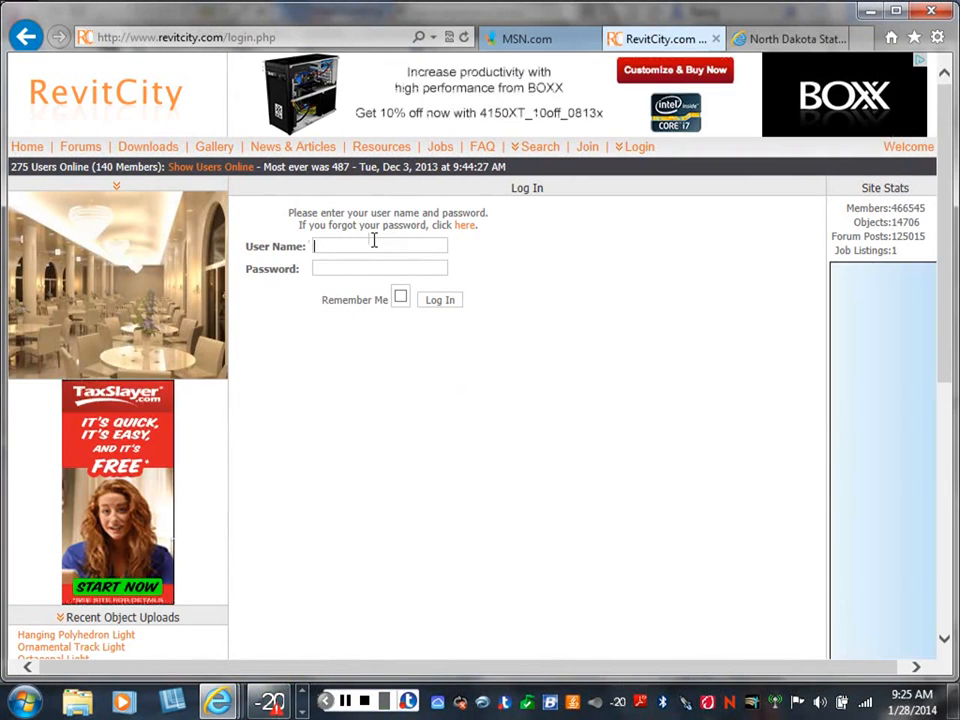
type("jbang")
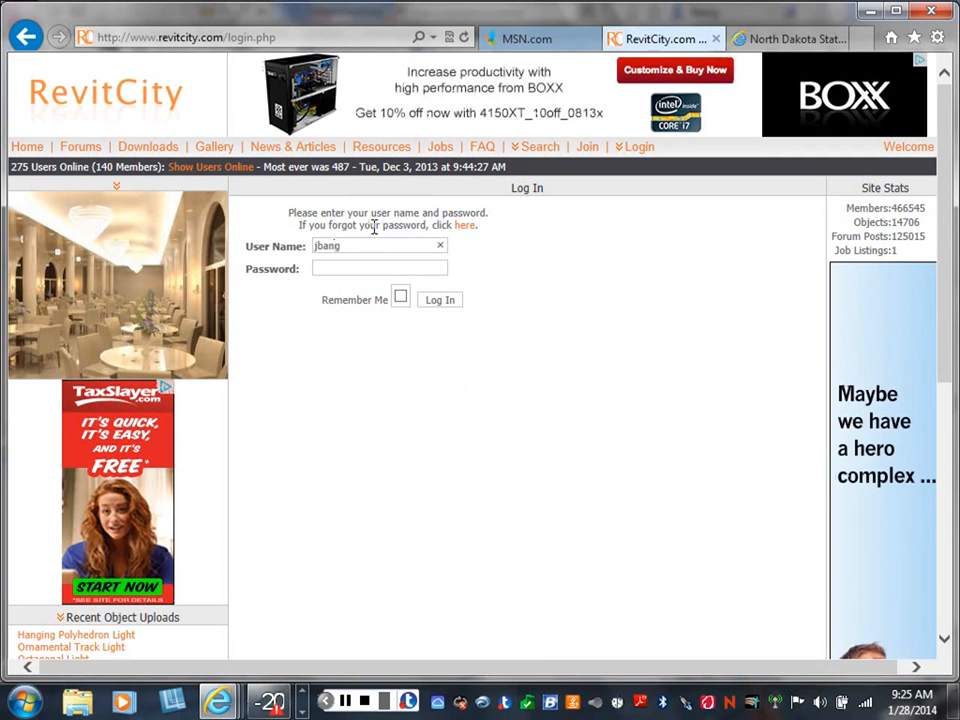
left_click(321, 267)
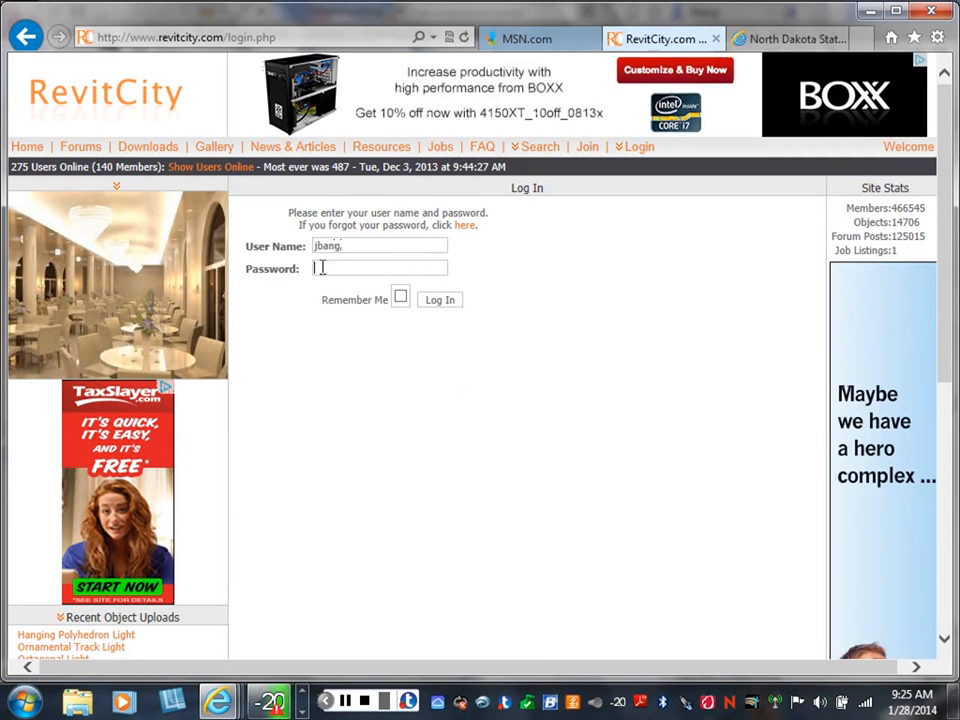
type("*******")
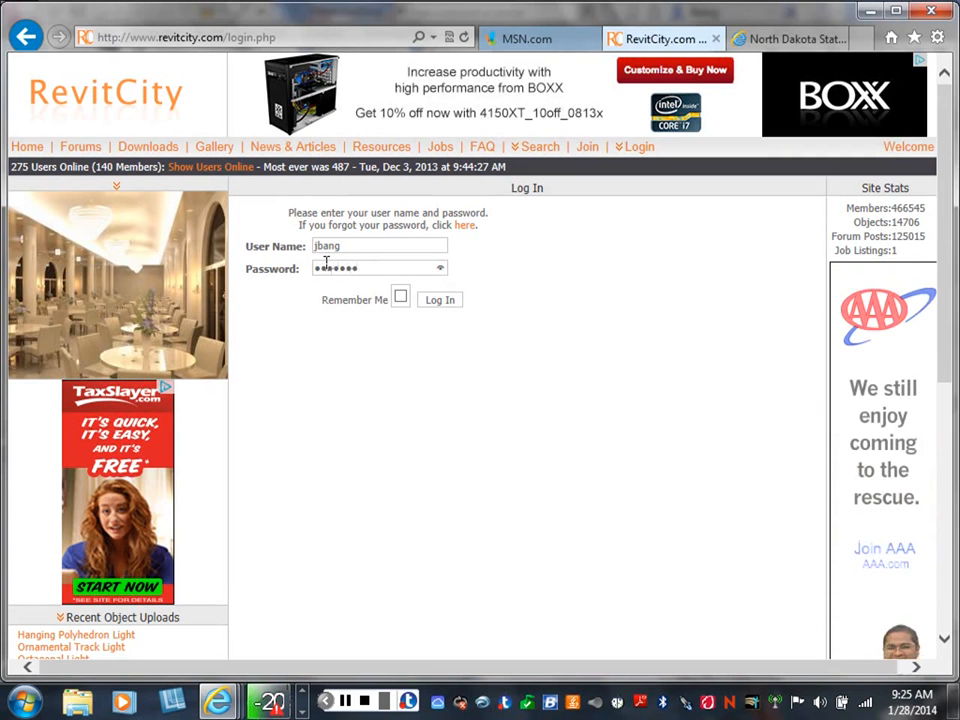
left_click(436, 304)
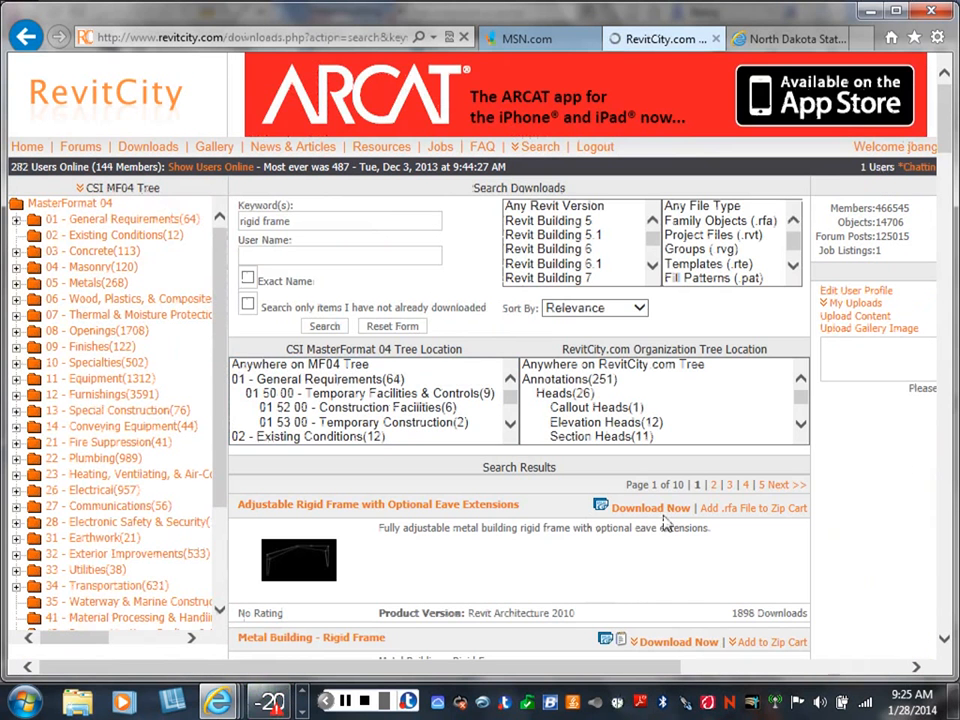
left_click(652, 509)
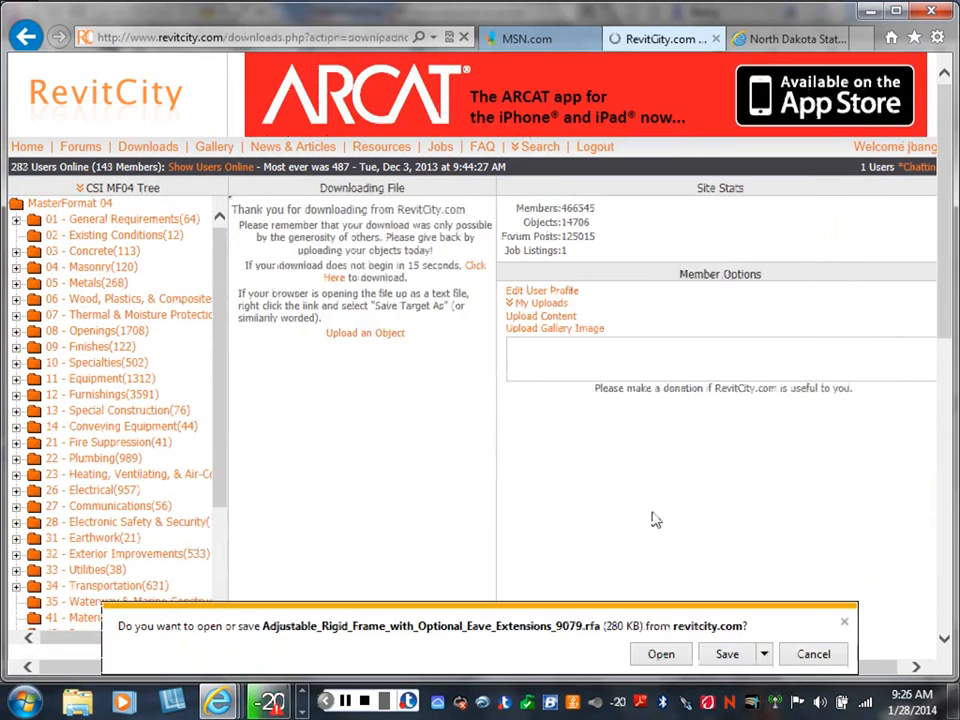
Open the downloaded Adjustable_Rigid_Frame_with_Optional_Eave_Extensions .rfa file in Revit
left_click(662, 654)
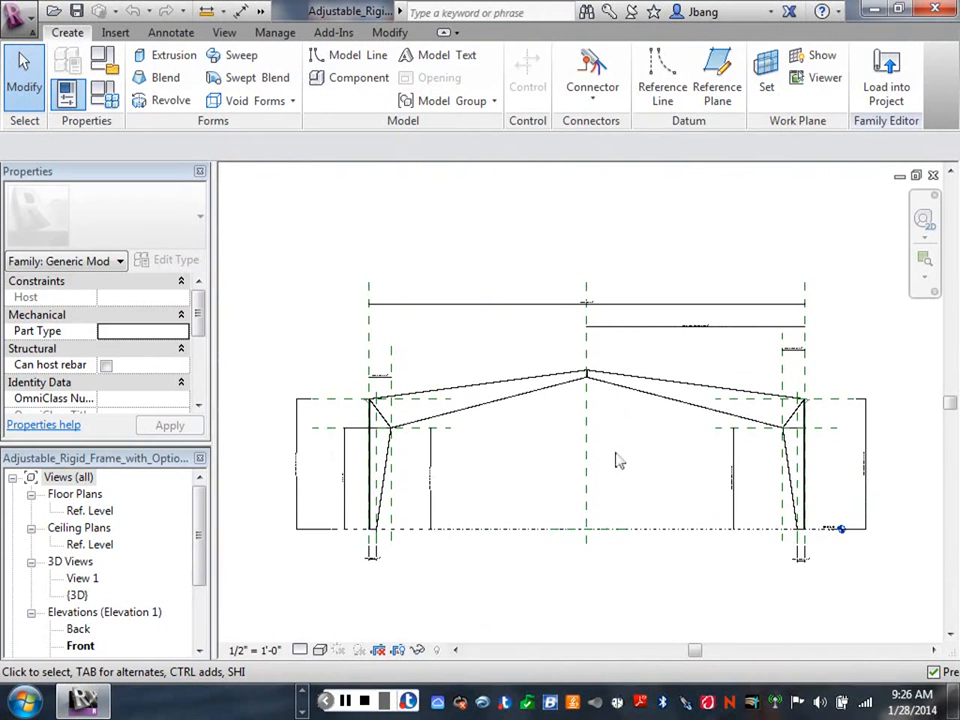
Open the family's 3D View 1 and center the frame in it
scroll(612, 465, "up", 1)
scroll(627, 472, "up", 1)
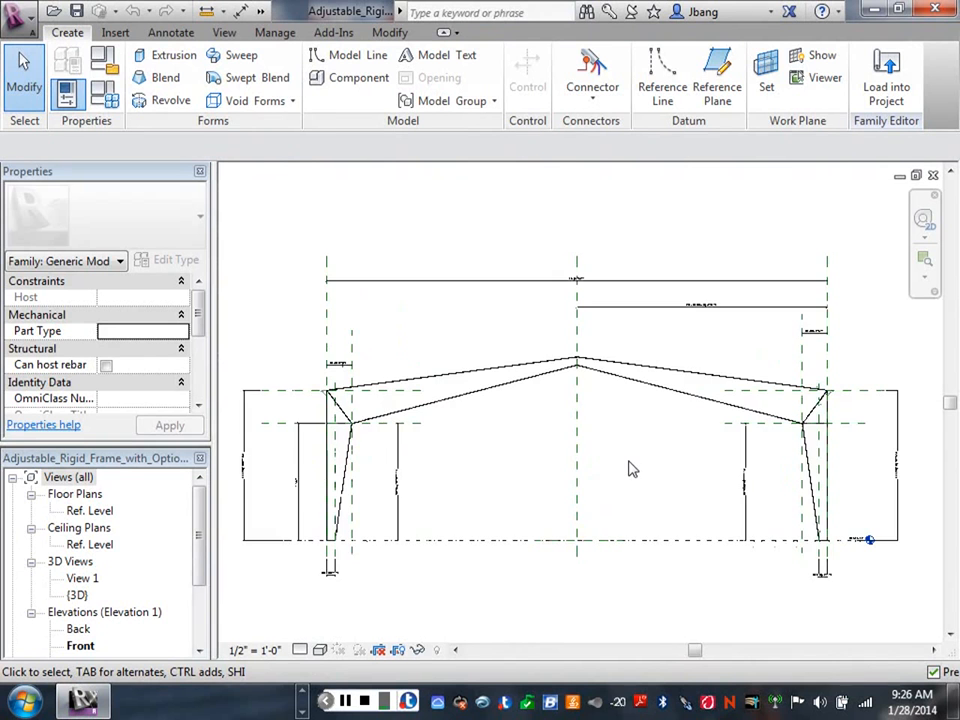
scroll(632, 469, "down", 1)
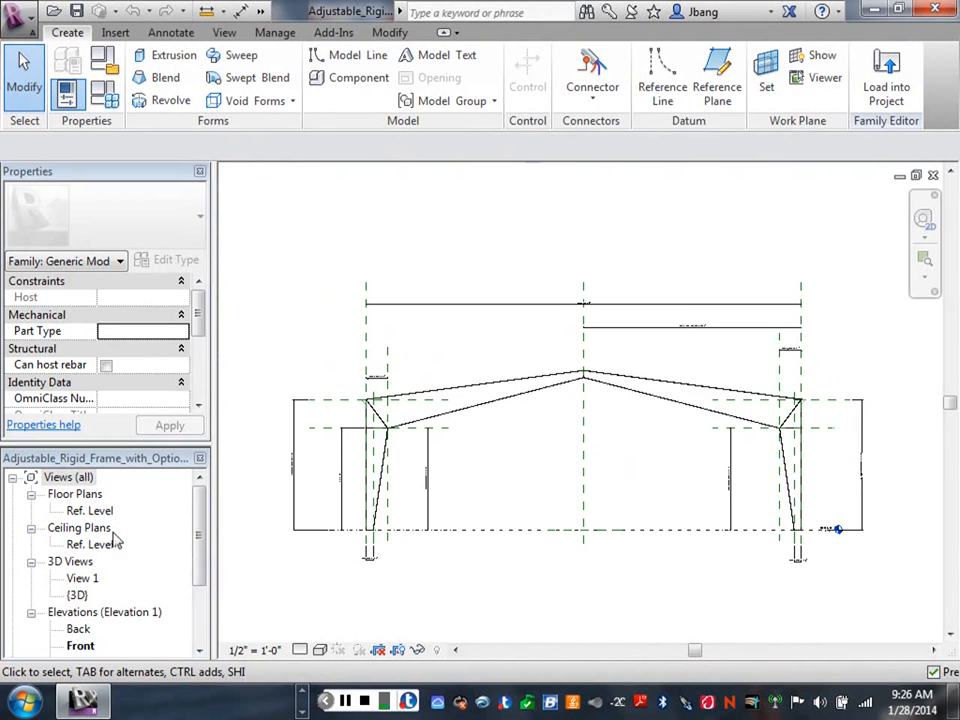
double_click(81, 580)
scroll(426, 557, "up", 2)
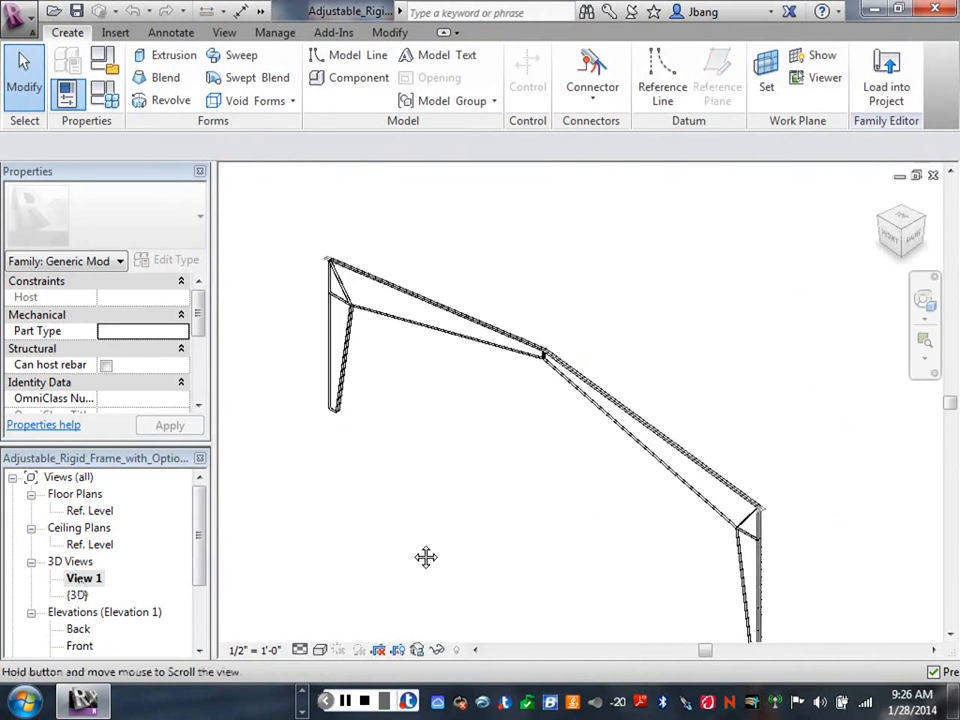
middle_click_drag(426, 557, 413, 570)
scroll(401, 399, "up", 3)
scroll(401, 399, "down", 1)
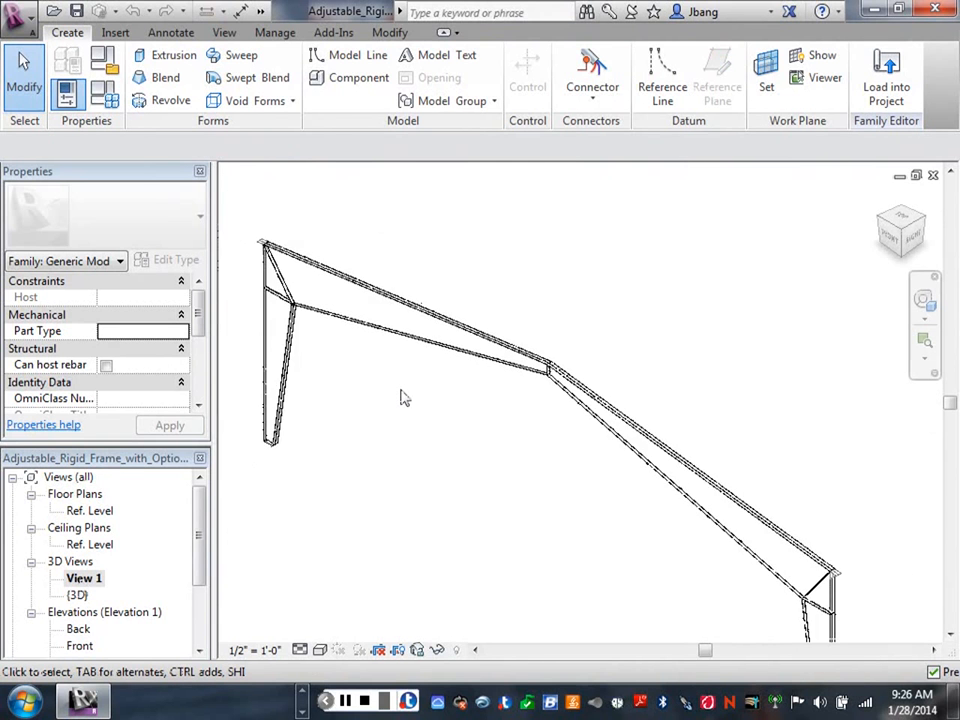
scroll(441, 452, "down", 2)
middle_click_drag(446, 493, 522, 417)
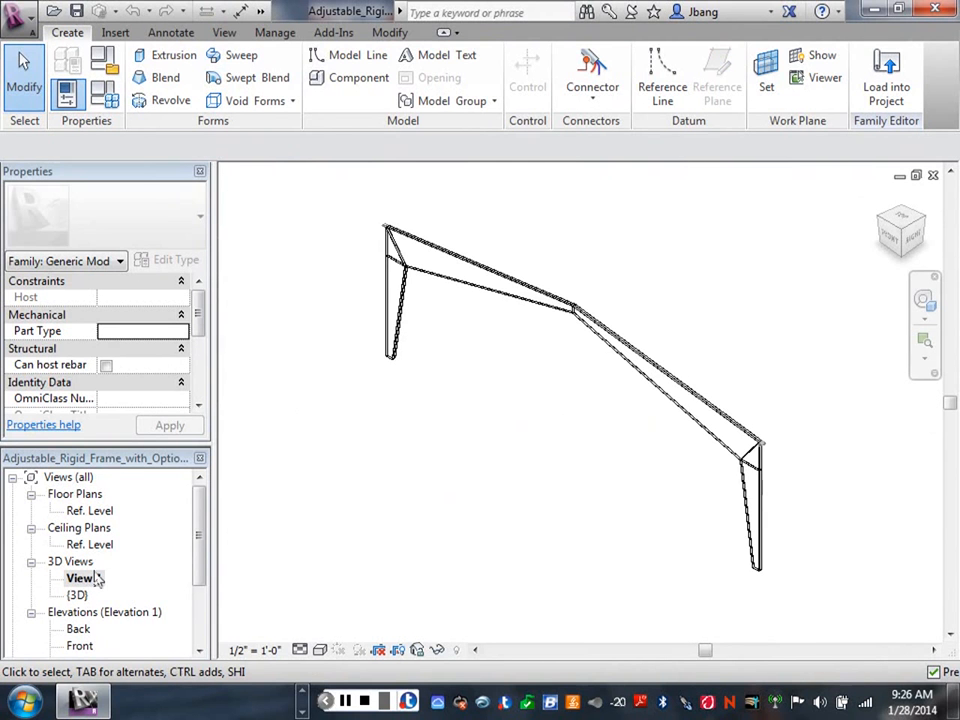
Open the Back, Front and Left elevations of the frame
double_click(79, 630)
double_click(79, 645)
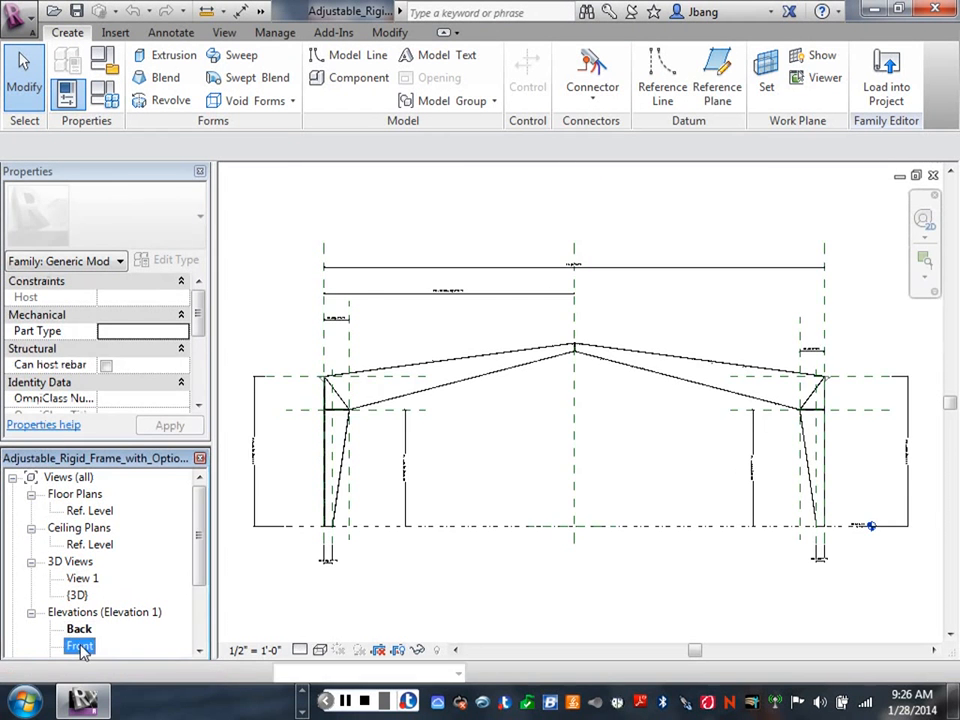
scroll(200, 598, "down", 1)
scroll(200, 598, "down", 1)
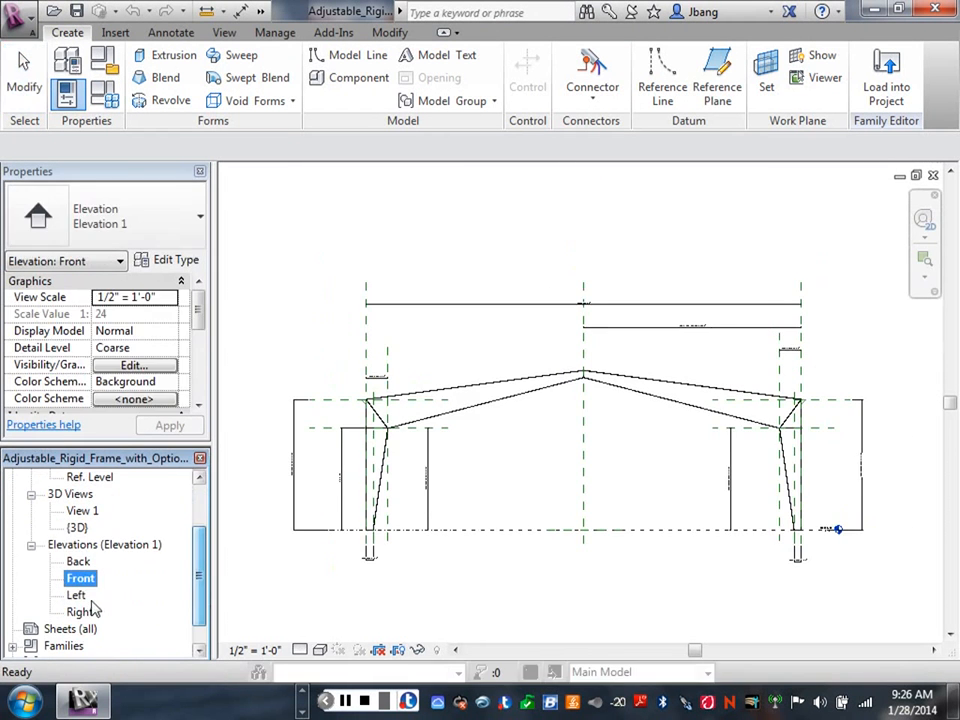
double_click(88, 596)
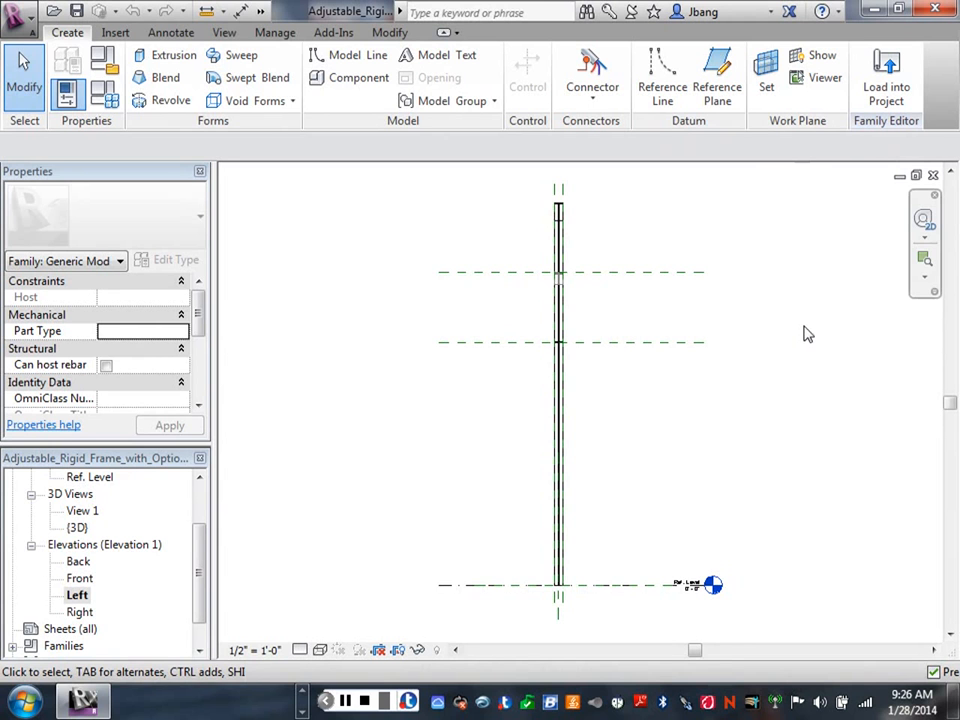
Close the Left, Front, Back and 3D view windows
left_click(933, 176)
left_click(933, 177)
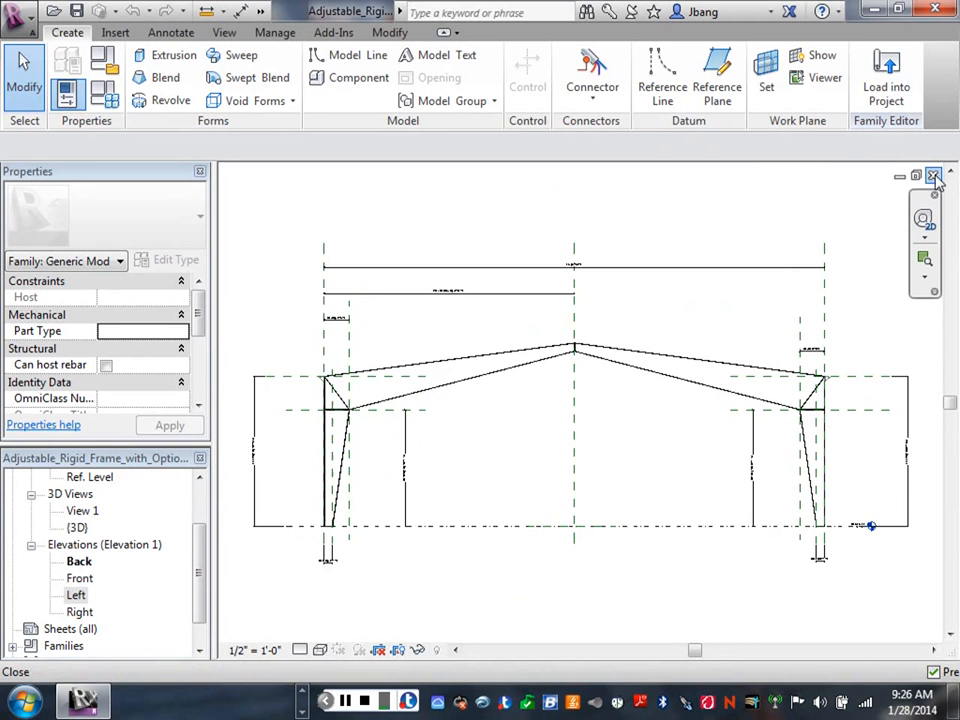
left_click(933, 177)
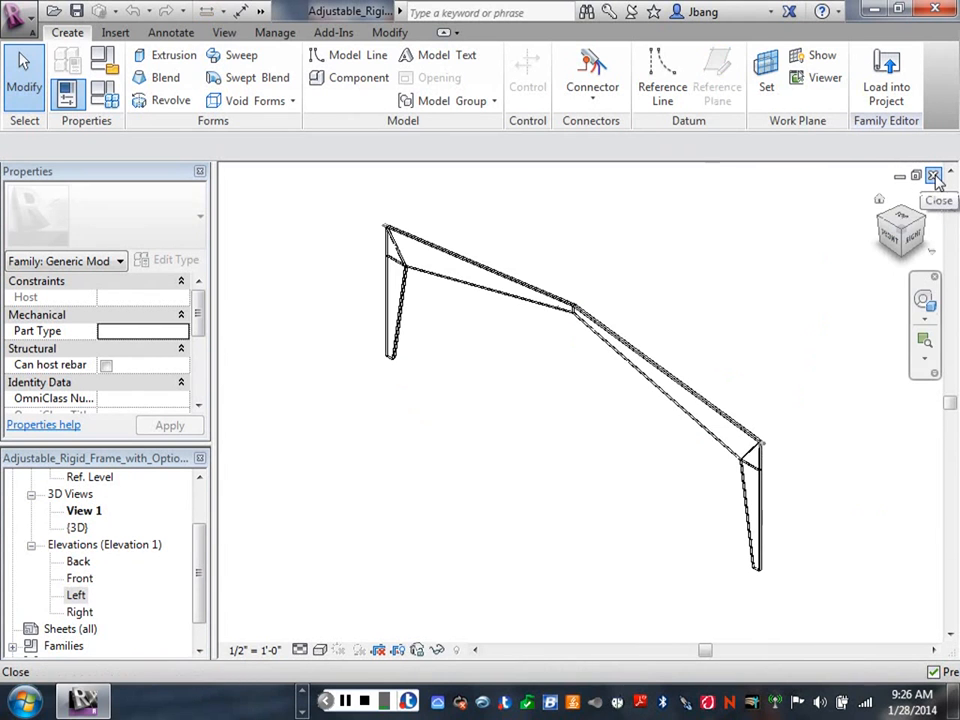
right_click(936, 263)
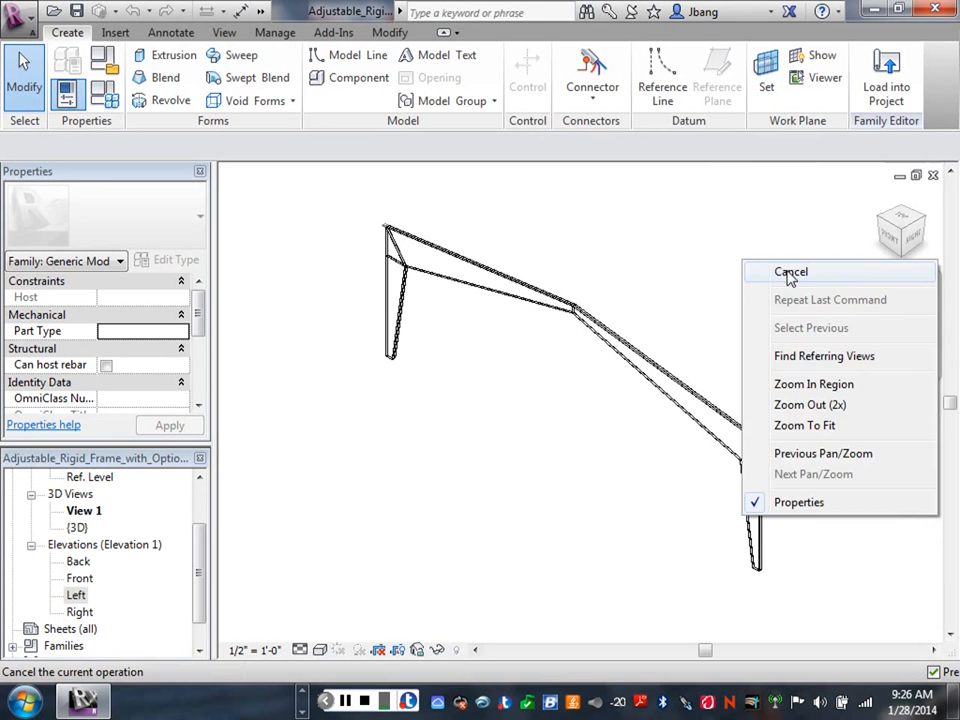
left_click(790, 272)
left_click(933, 178)
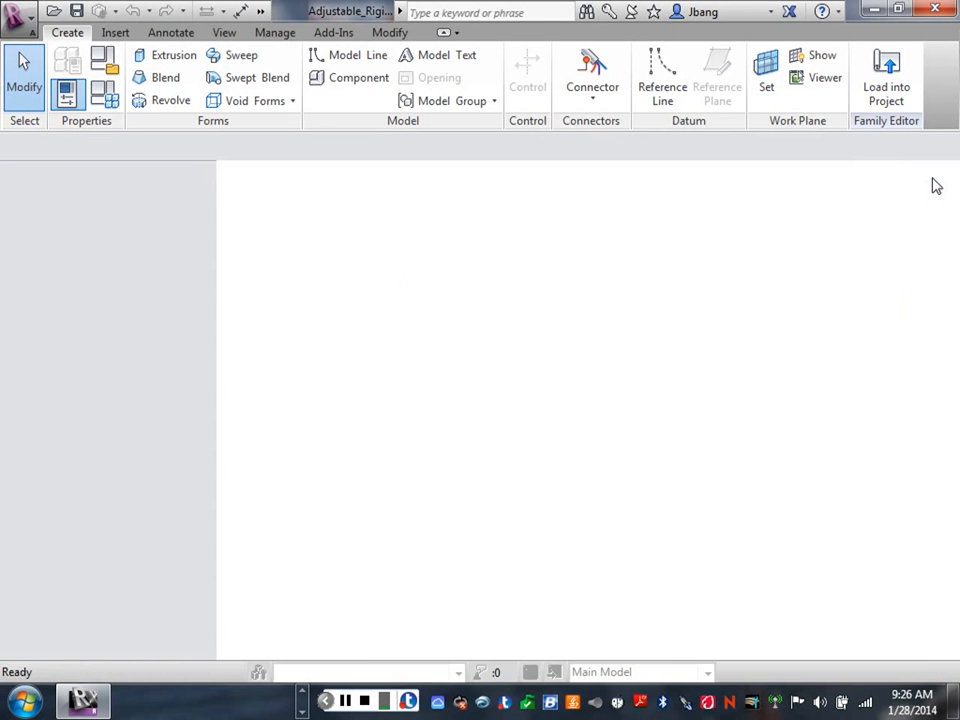
scroll(508, 503, "down", 5)
middle_click_drag(521, 546, 581, 574)
scroll(573, 522, "up", 1)
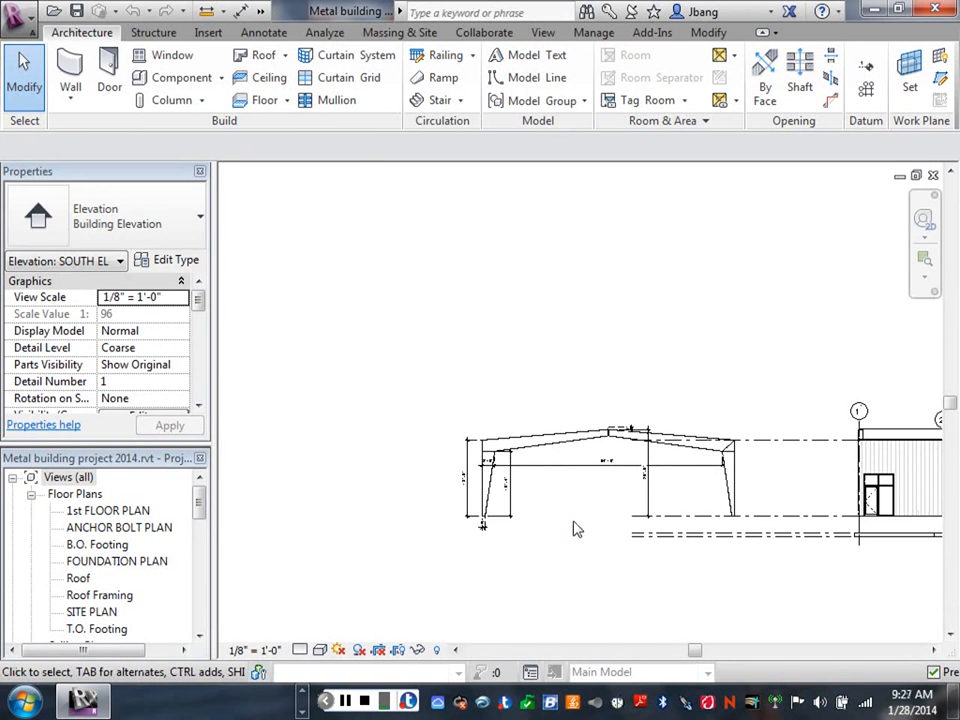
middle_click_drag(580, 382, 490, 346)
scroll(551, 494, "up", 1)
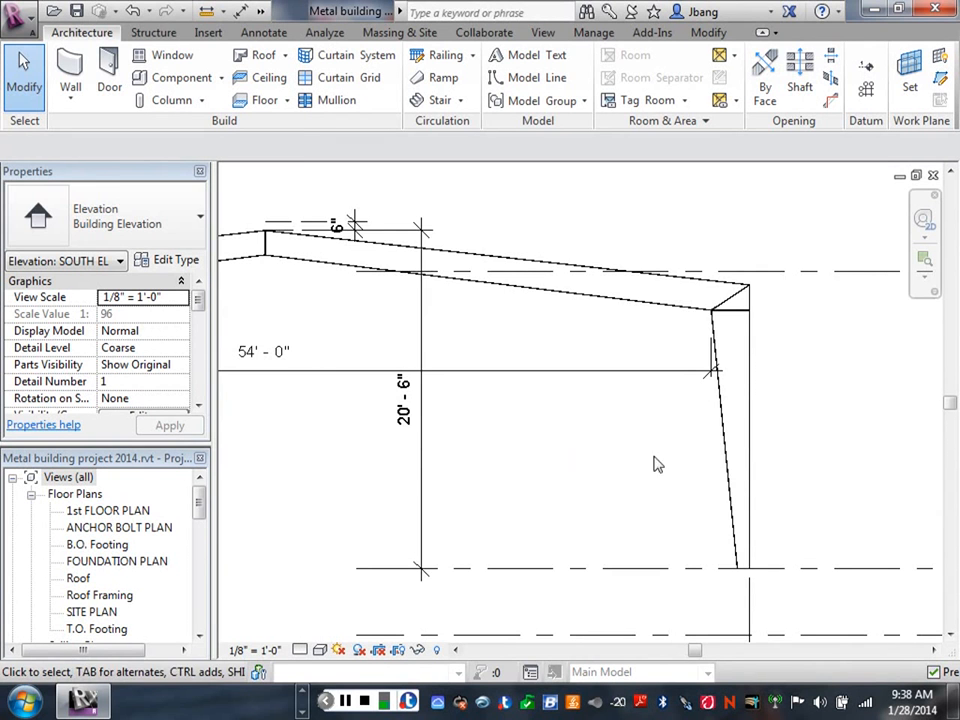
scroll(594, 456, "down", 3)
middle_click_drag(555, 459, 616, 470)
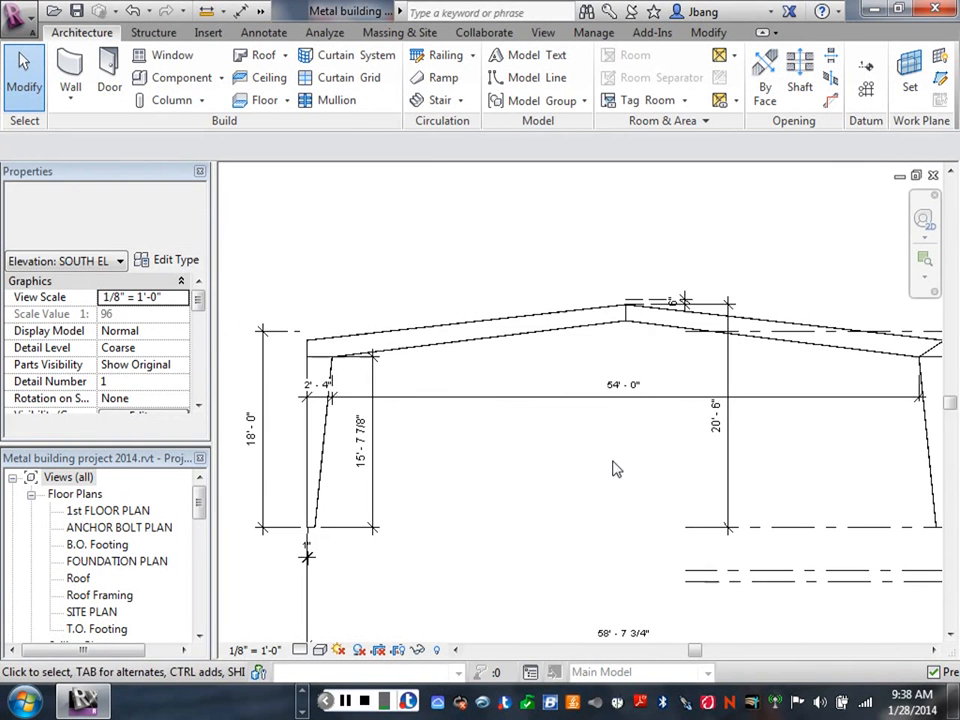
middle_click_drag(551, 450, 516, 497)
scroll(783, 418, "up", 2)
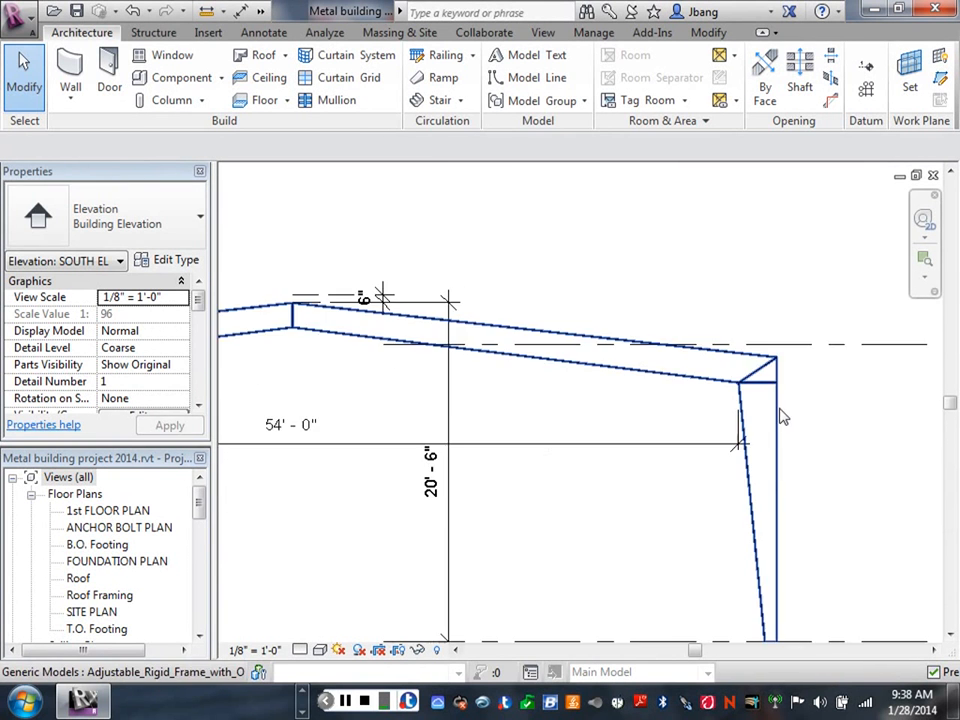
scroll(785, 415, "up", 1)
scroll(789, 412, "up", 1)
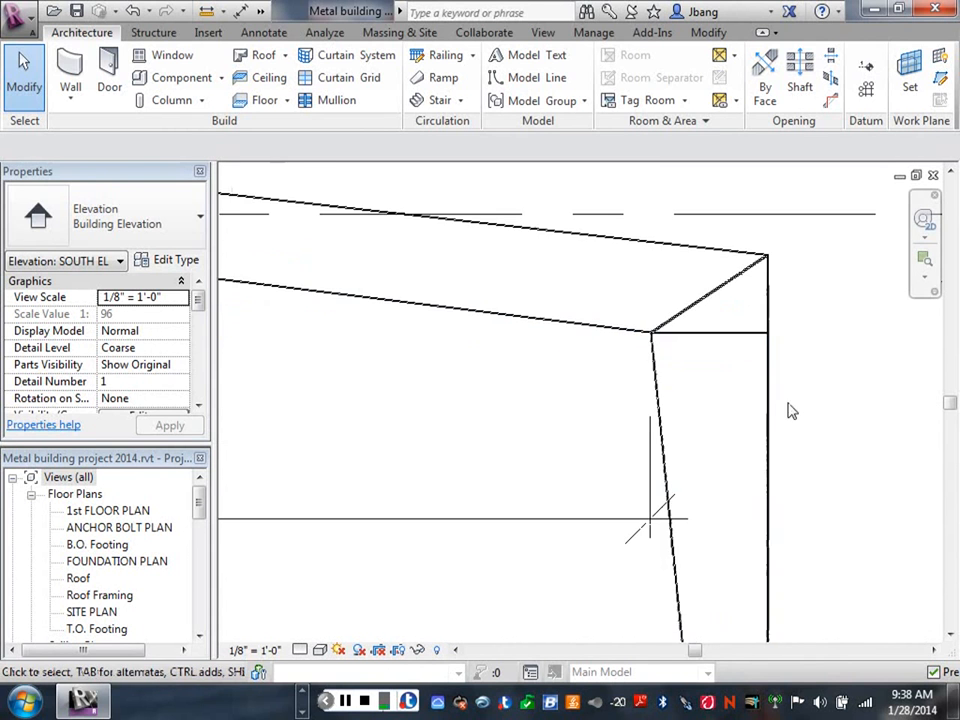
left_click(553, 323)
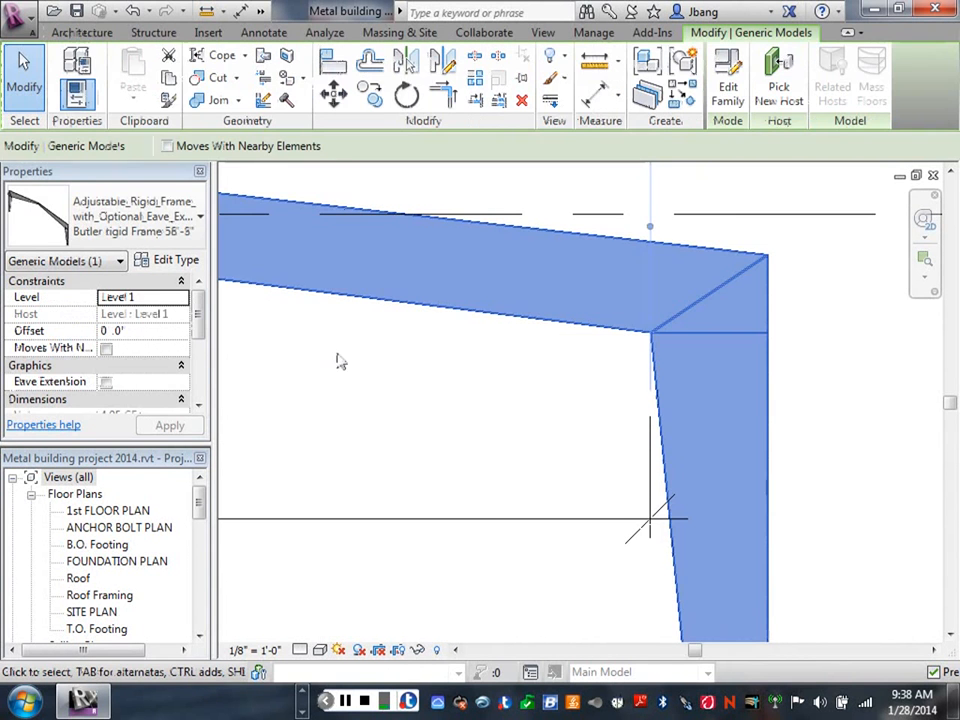
left_click(173, 262)
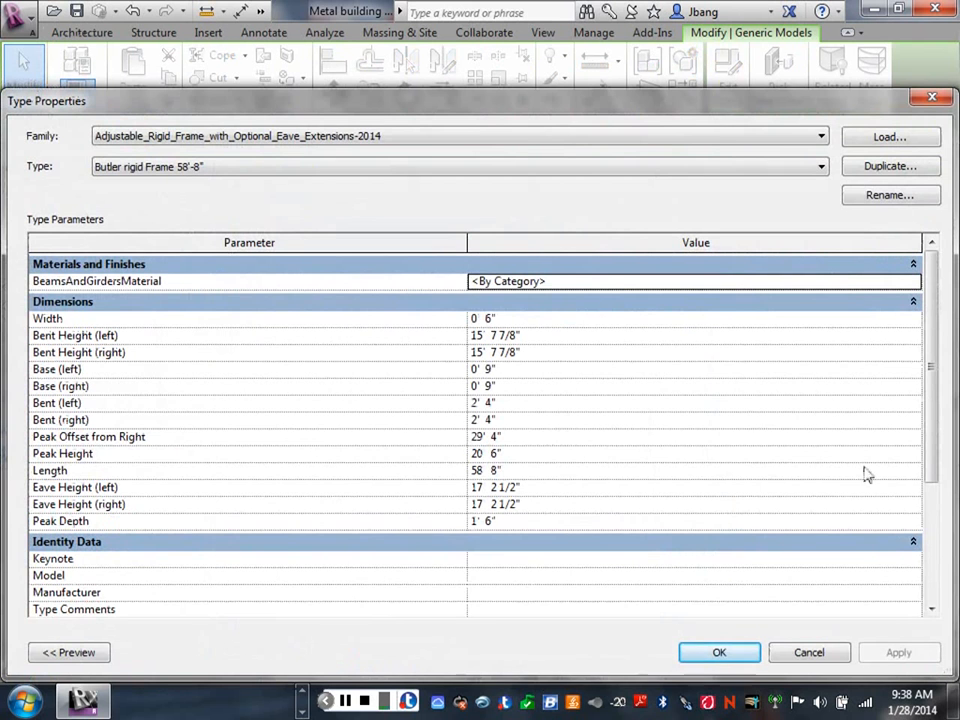
scroll(930, 497, "down", 1)
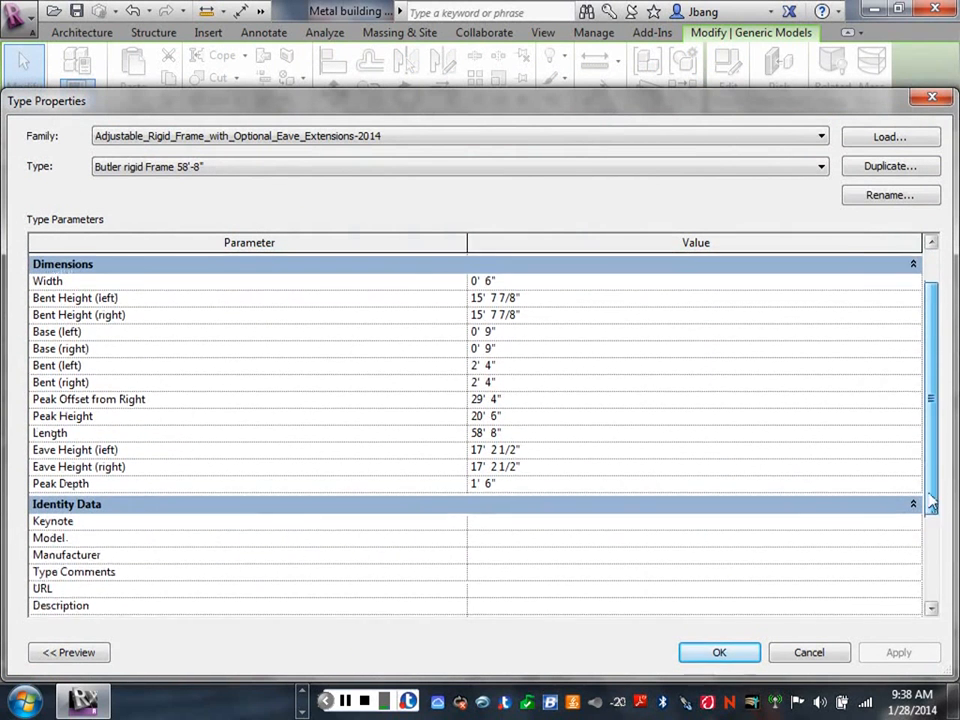
scroll(930, 503, "up", 1)
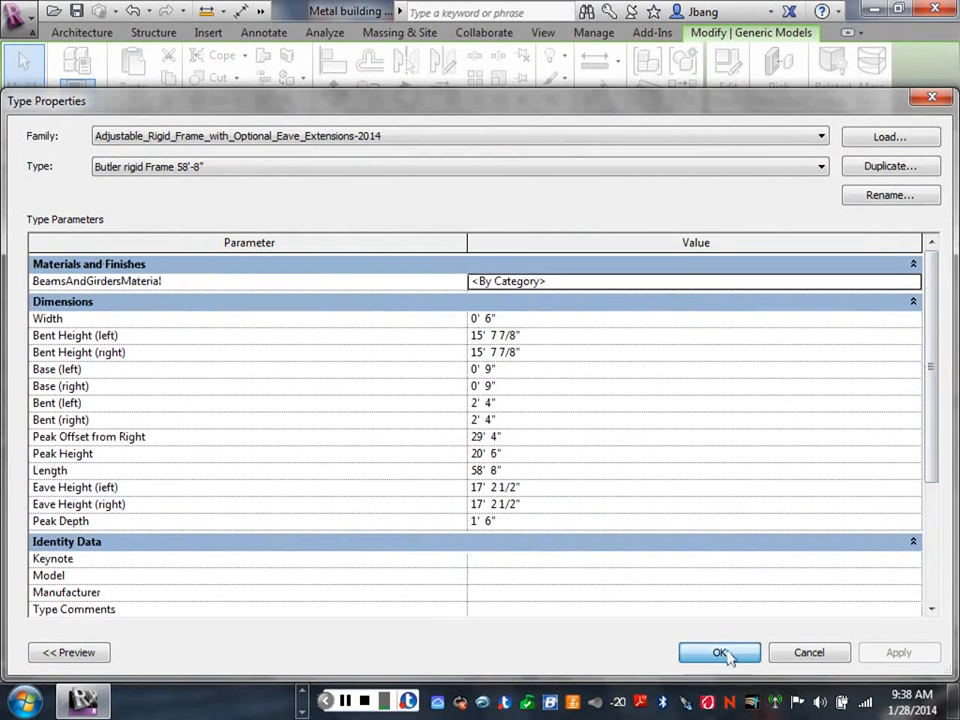
left_click(719, 652)
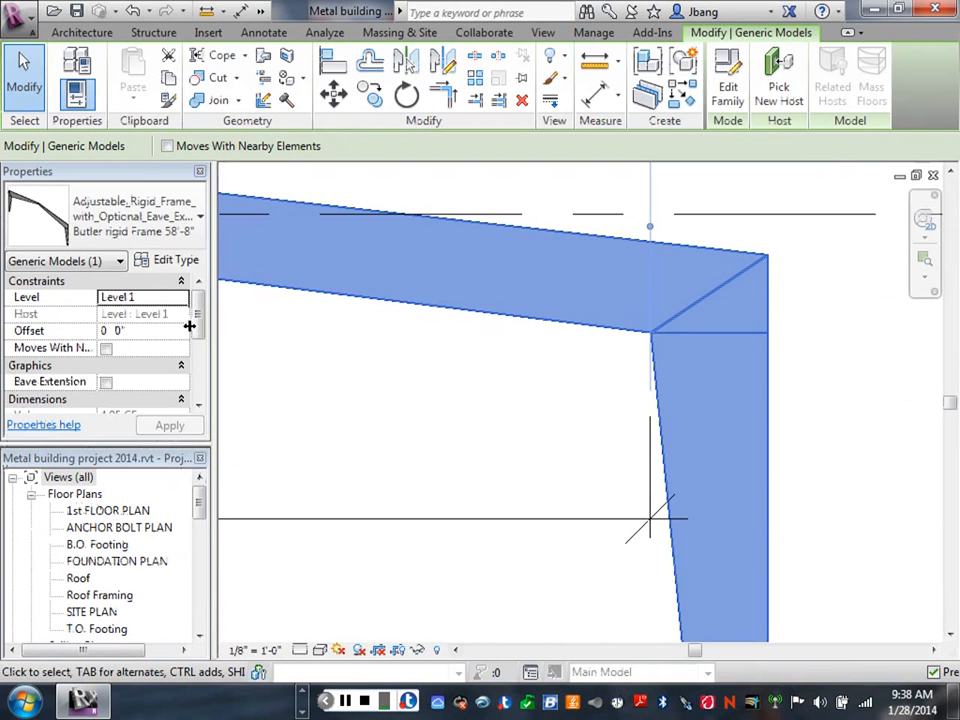
left_click_drag(200, 323, 204, 327)
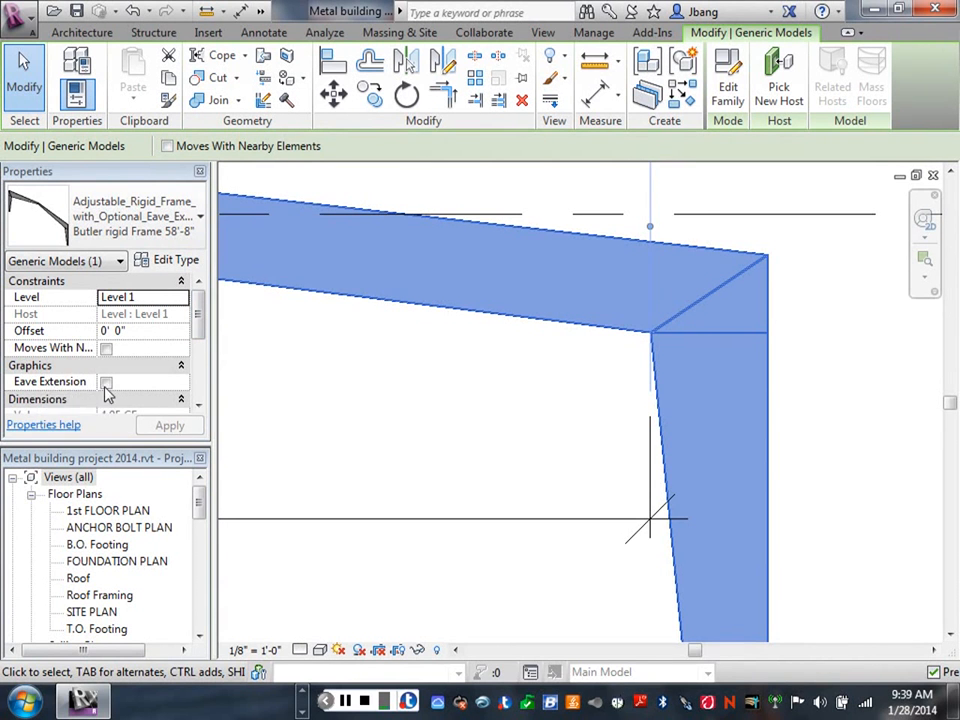
left_click(108, 390)
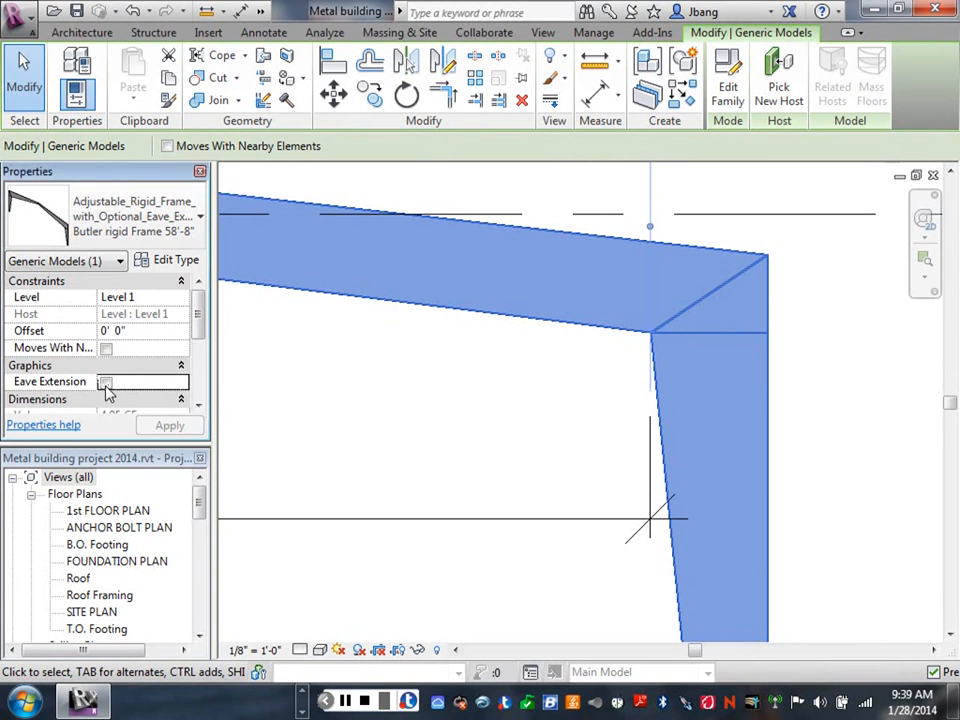
left_click(106, 384)
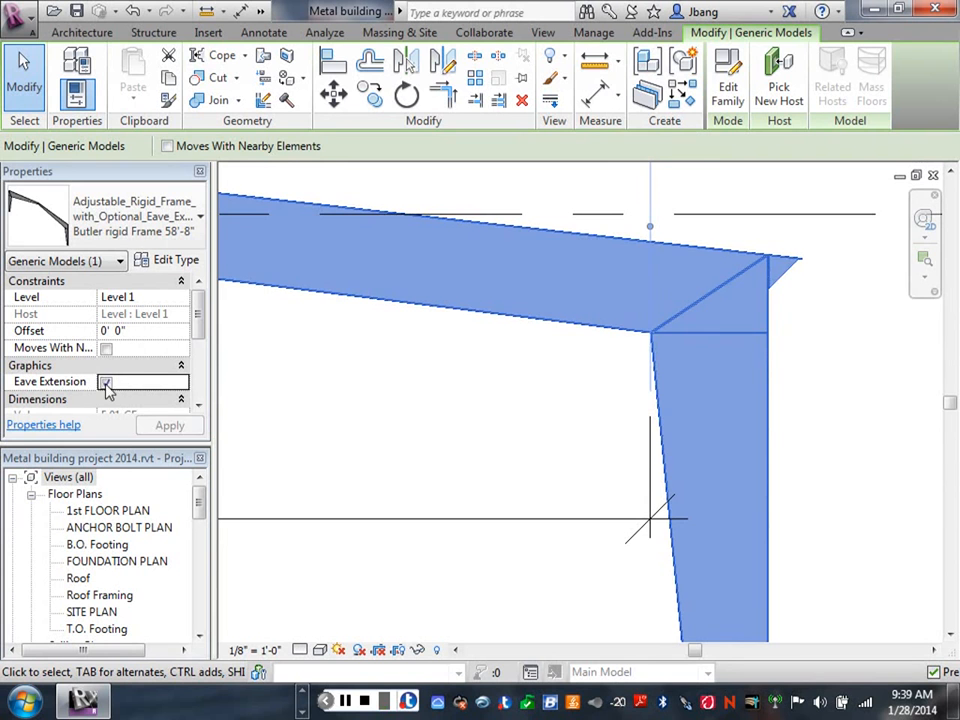
left_click(106, 384)
left_click(432, 447)
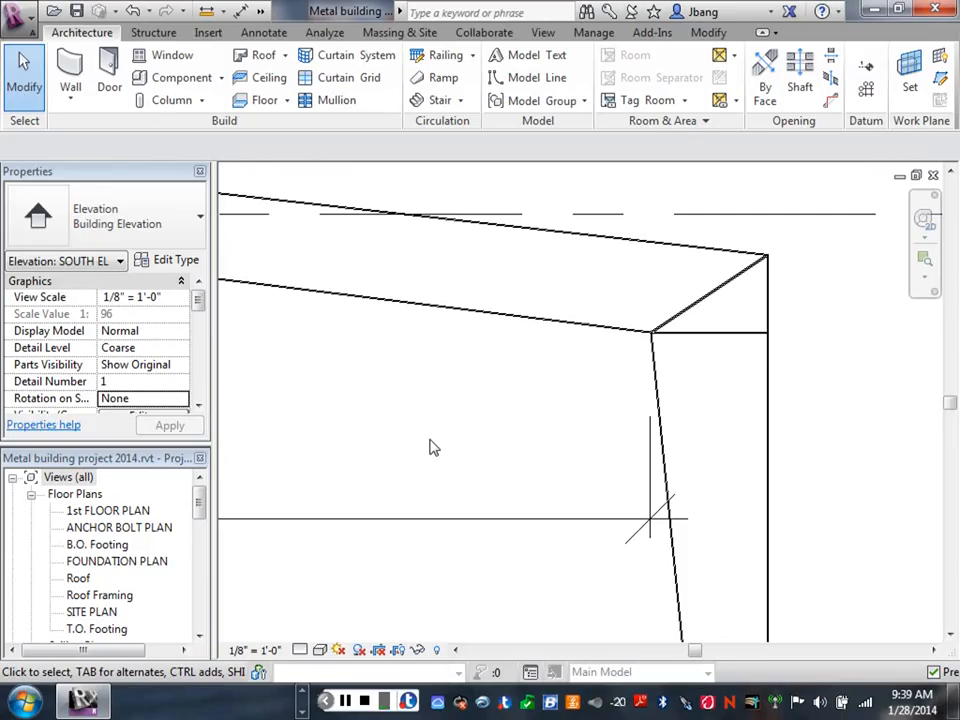
middle_click_drag(797, 484, 726, 495)
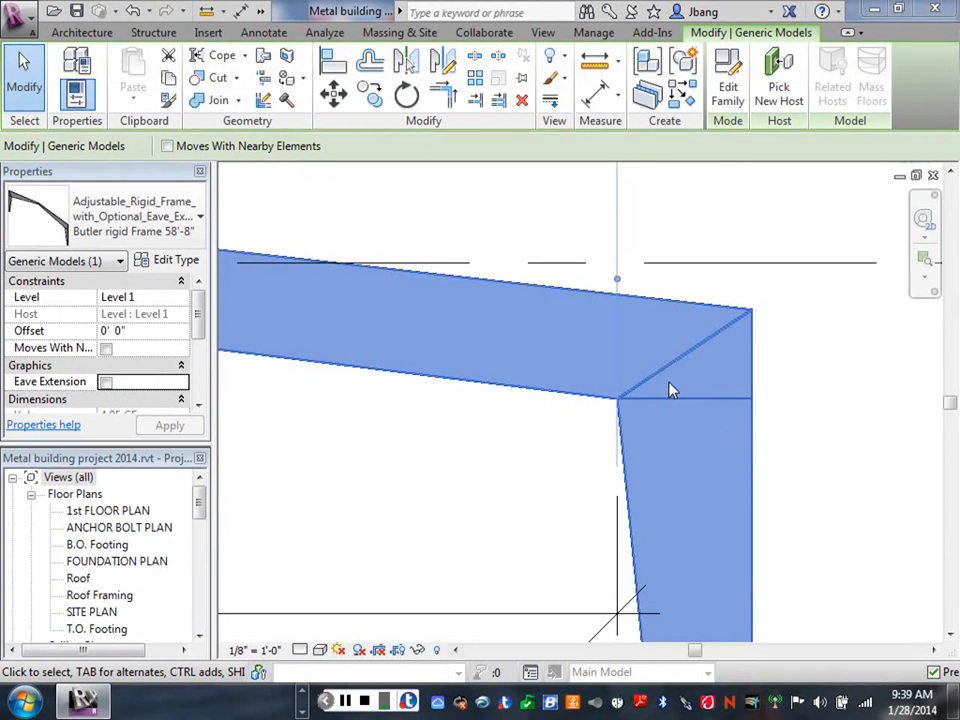
left_click(729, 104)
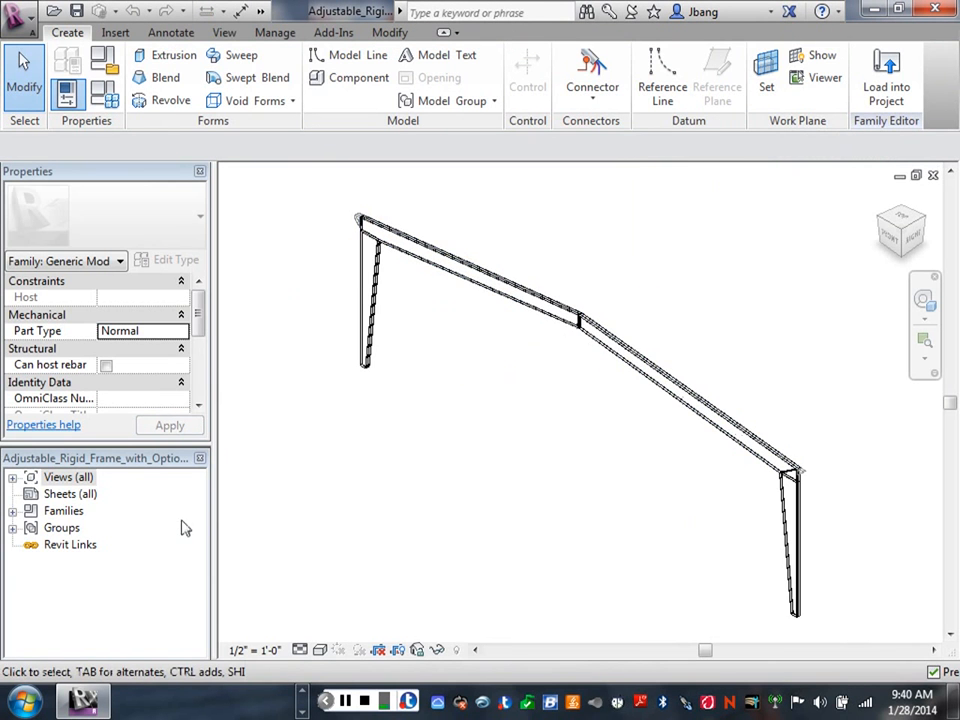
Open Views > Elevations > Front and zoom to the right column's top eave corner
double_click(68, 477)
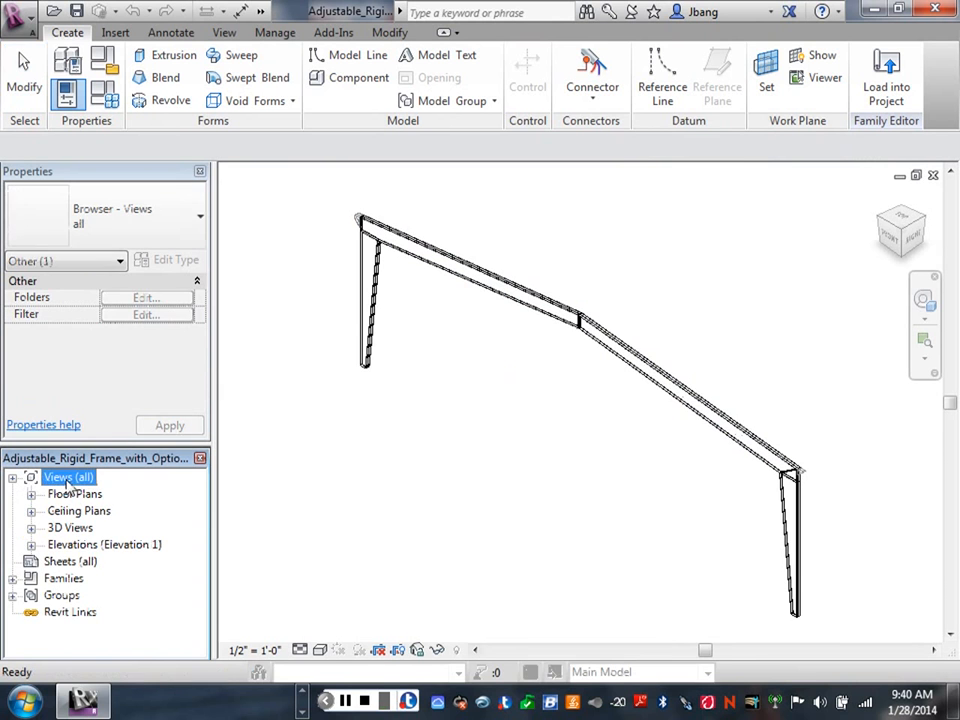
double_click(86, 547)
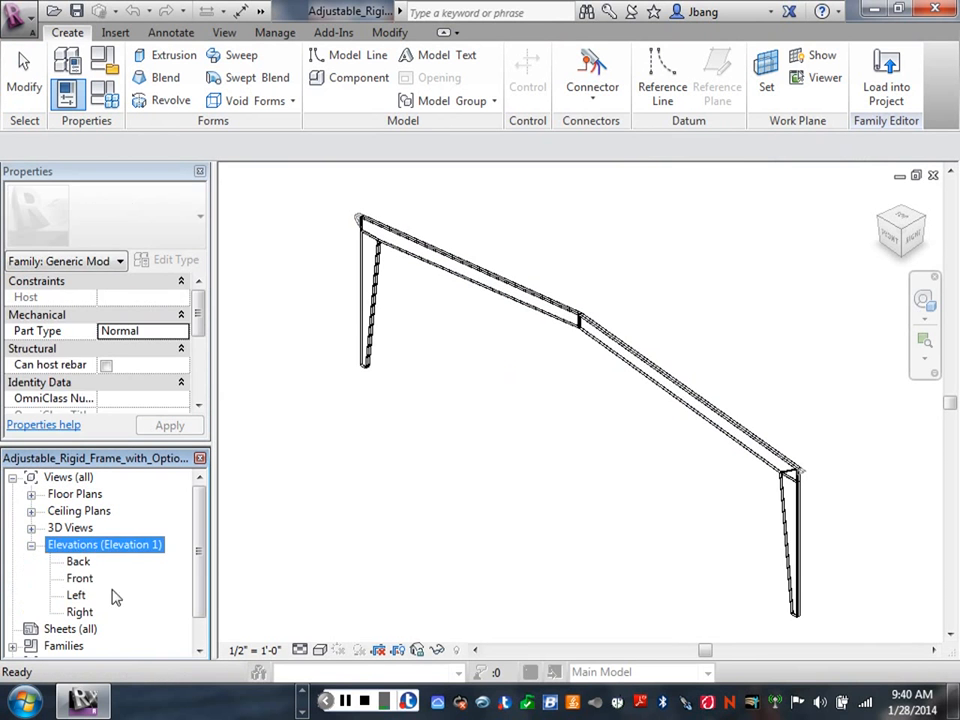
double_click(88, 579)
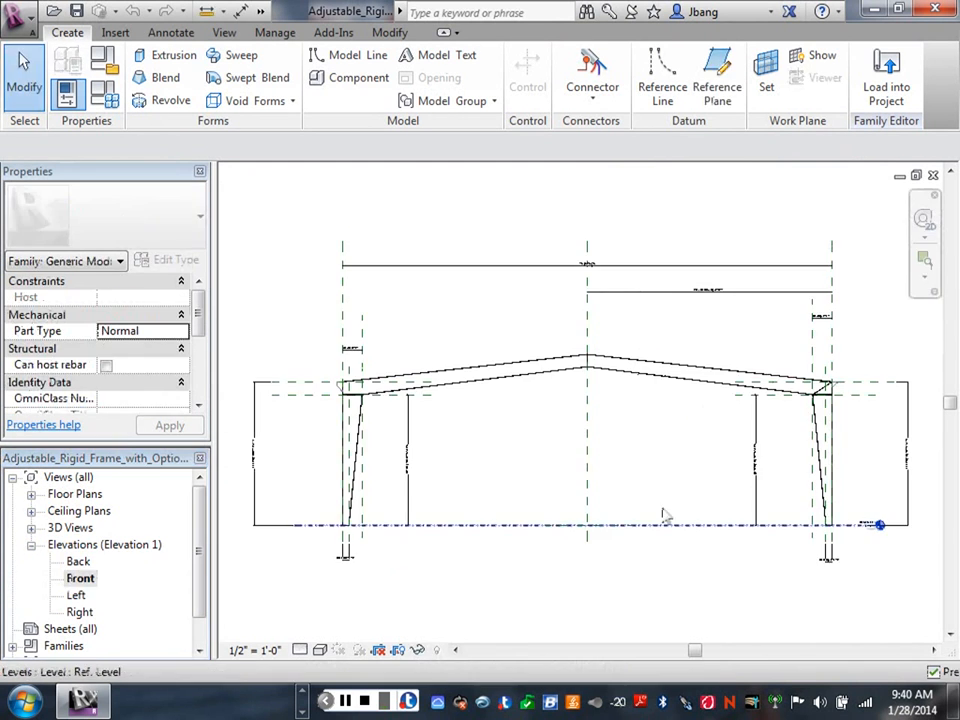
middle_click_drag(700, 487, 579, 484)
scroll(515, 447, "up", 2)
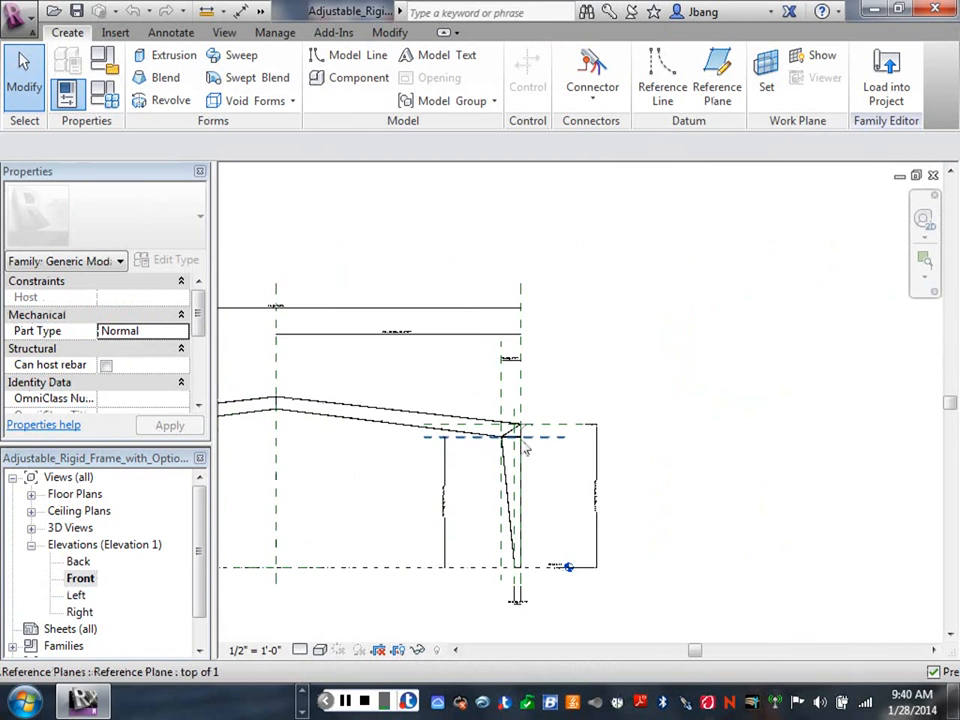
scroll(515, 447, "up", 6)
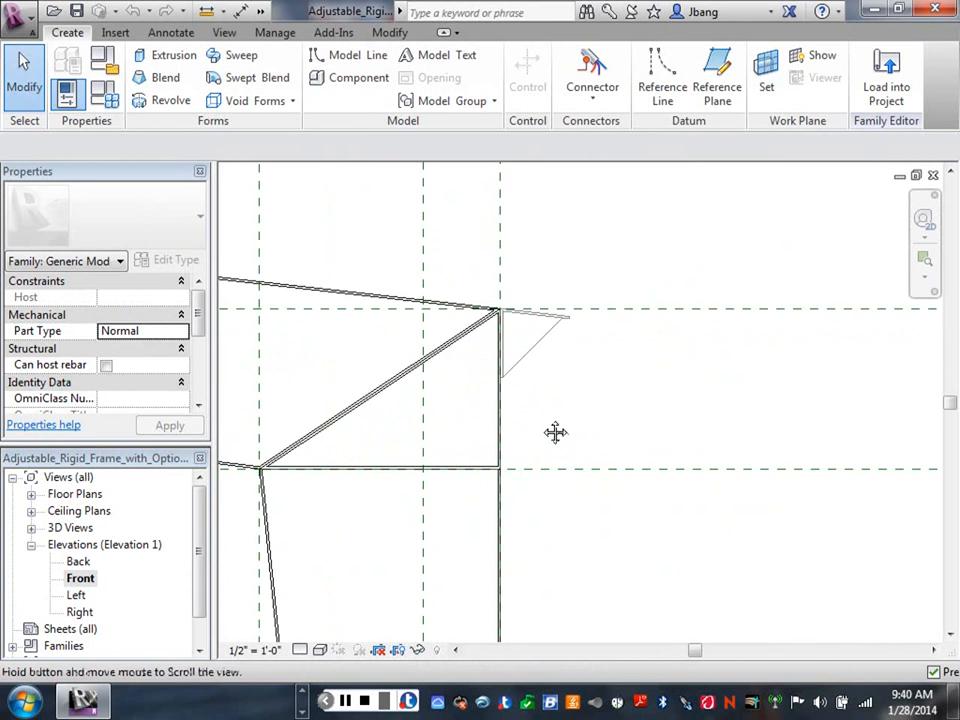
middle_click_drag(555, 433, 723, 420)
scroll(677, 398, "up", 1)
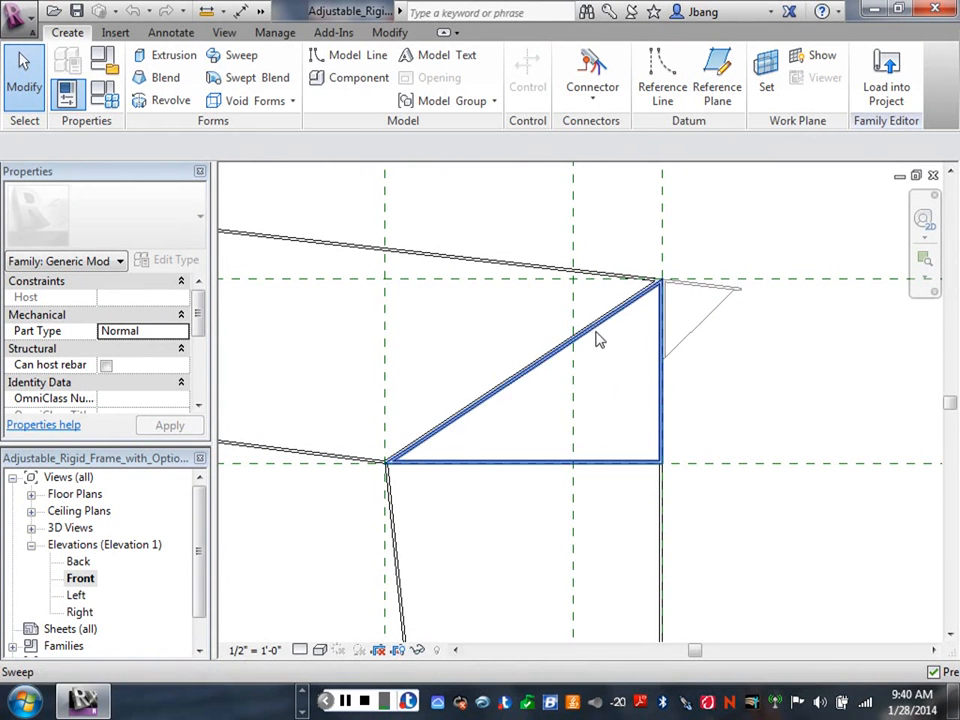
Delete the triangular extrusion at the eave corner
key("Tab")
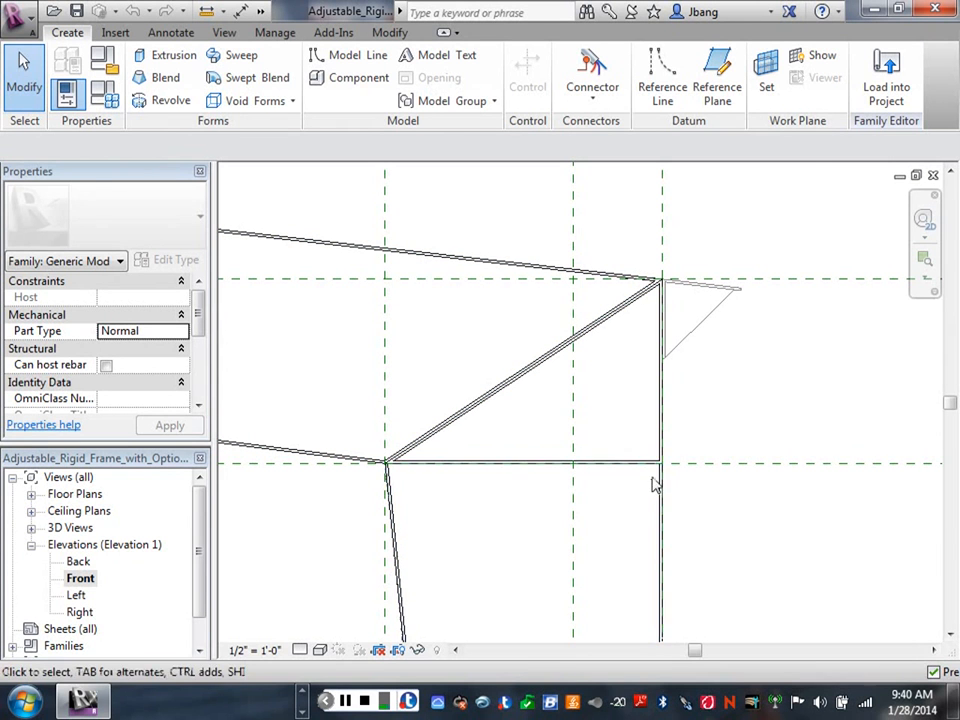
left_click(660, 423)
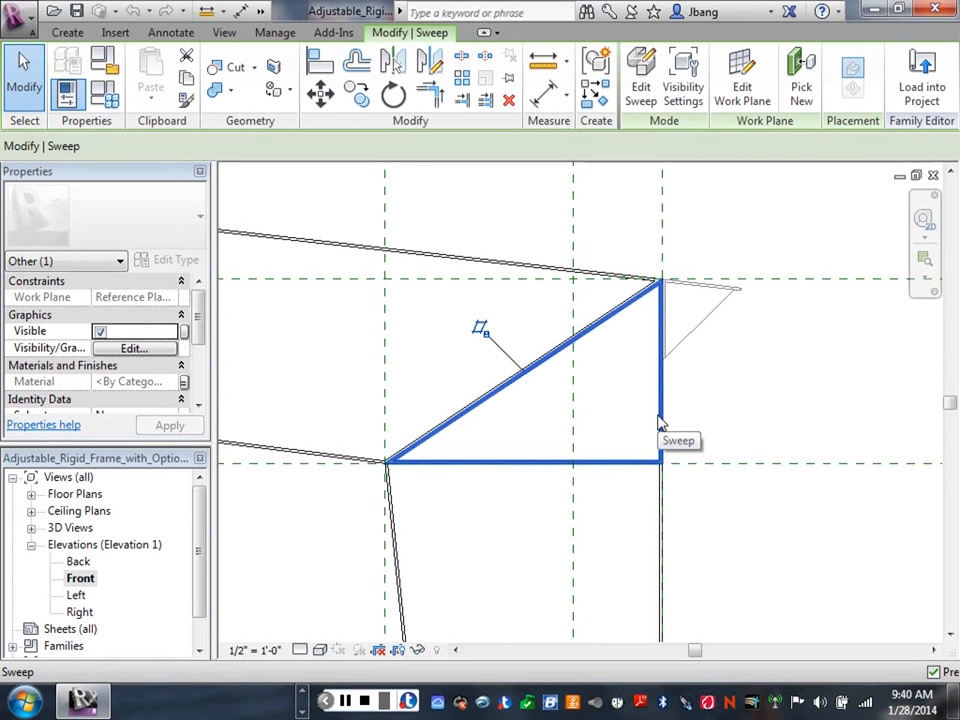
left_click(697, 415)
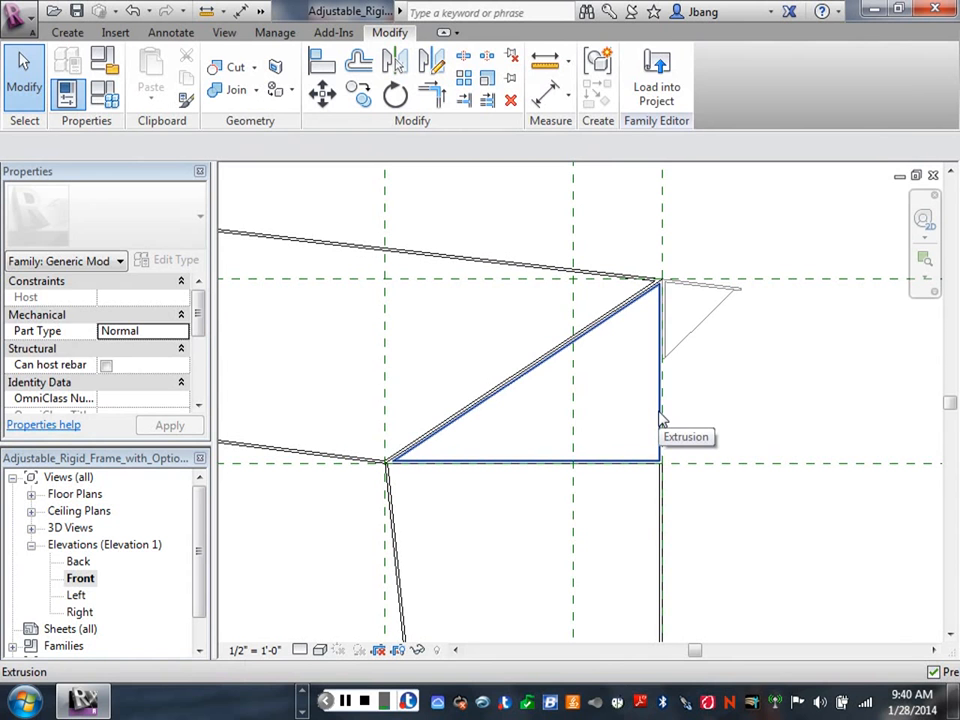
left_click(660, 420)
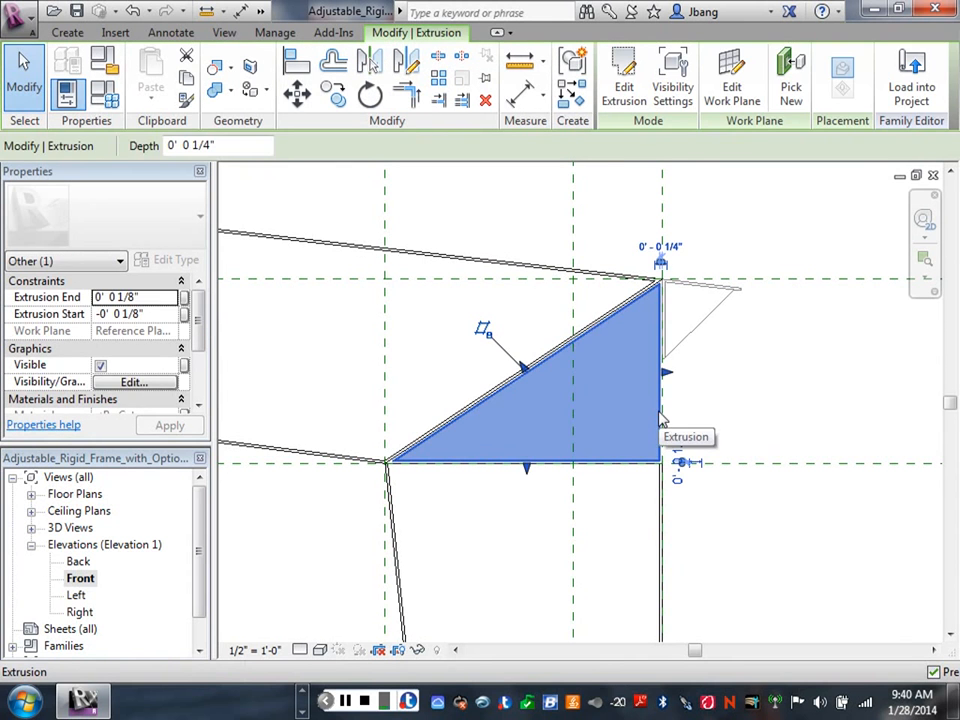
key("Delete")
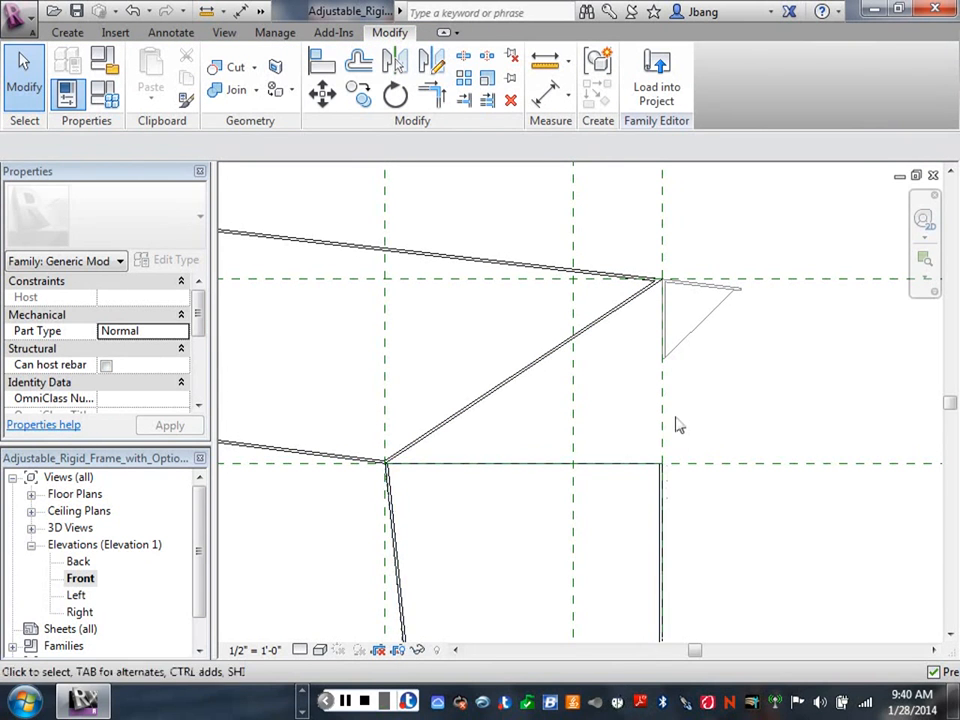
Select the corner extrusion beneath the rafter sweep and enter Edit Extrusion
left_click(505, 392)
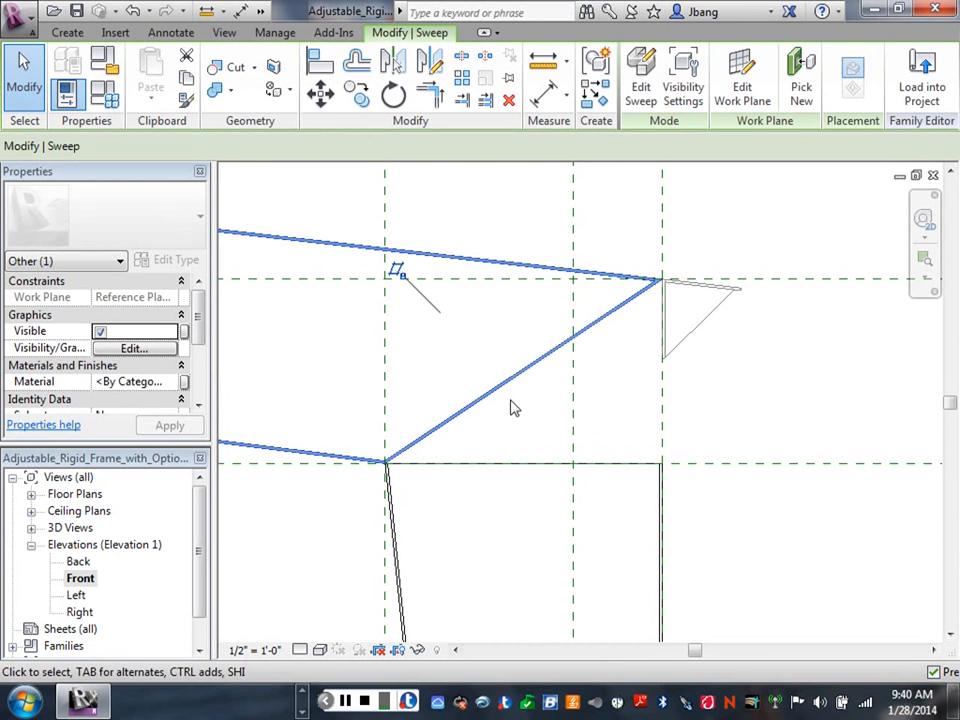
left_click(515, 401)
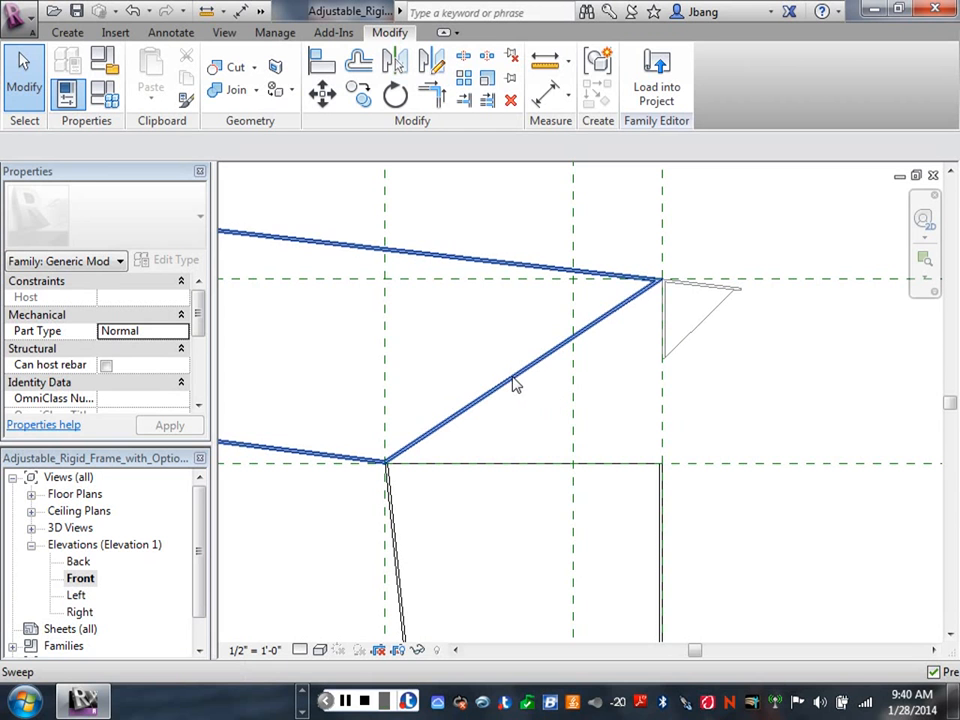
key("Tab")
left_click(510, 386)
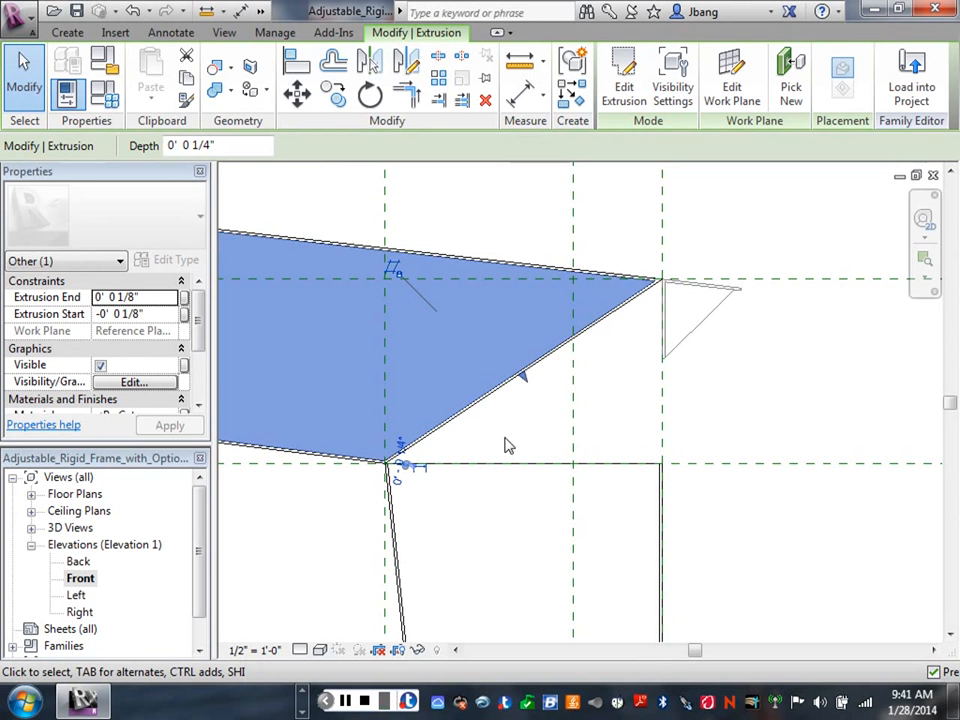
left_click(632, 92)
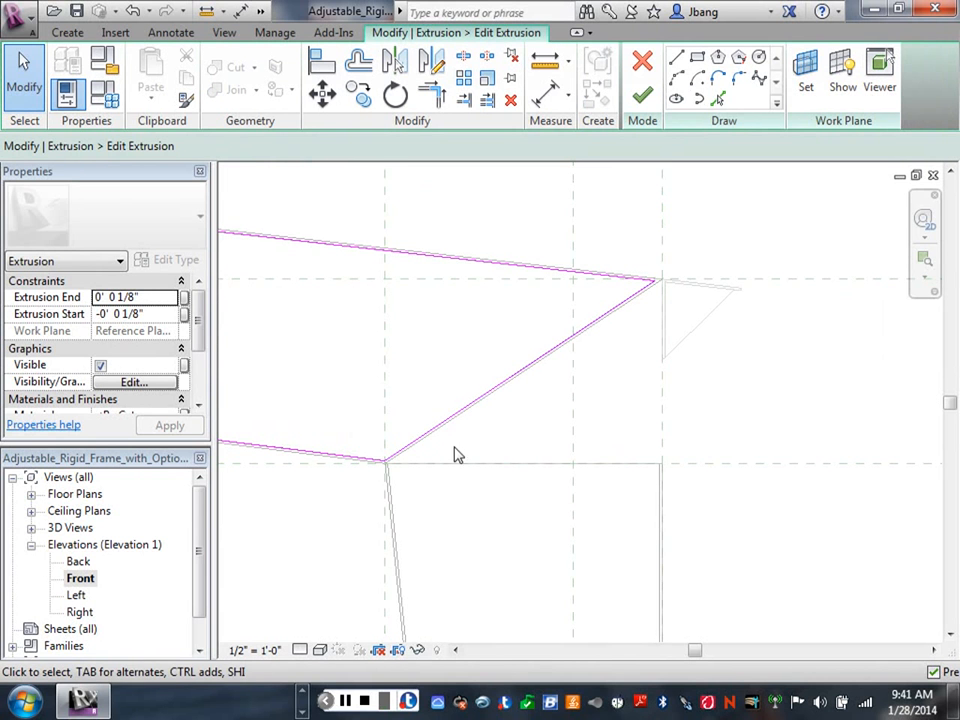
Sketch a 2'-11" horizontal bottom edge and a vertical right edge up to the reference intersection
left_click(676, 57)
scroll(399, 469, "up", 2)
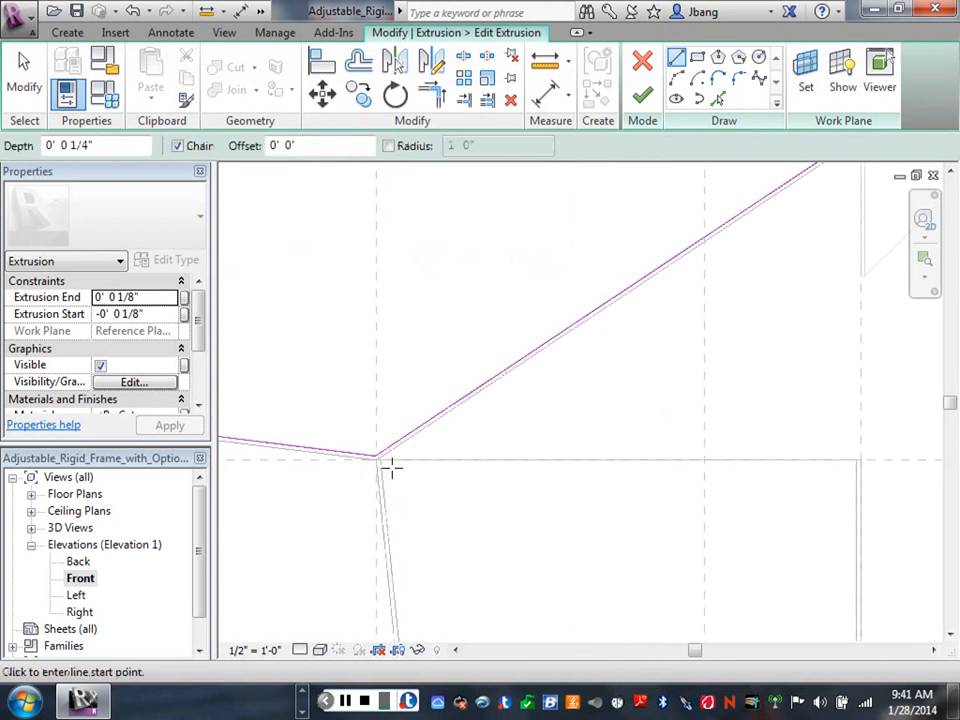
left_click(376, 456)
scroll(650, 415, "down", 2)
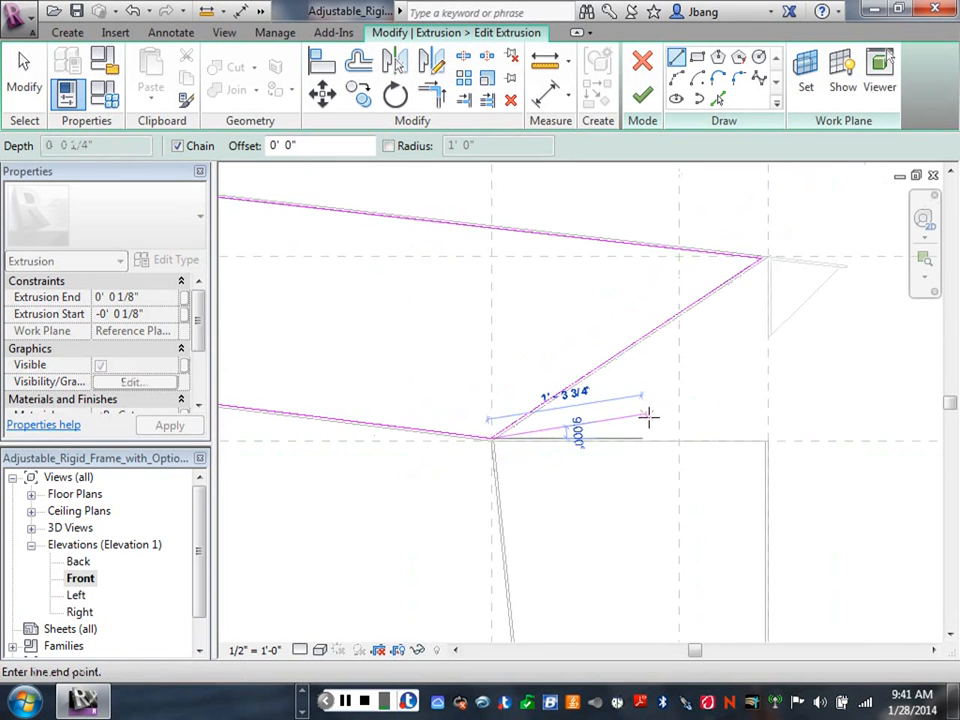
scroll(665, 425, "down", 2)
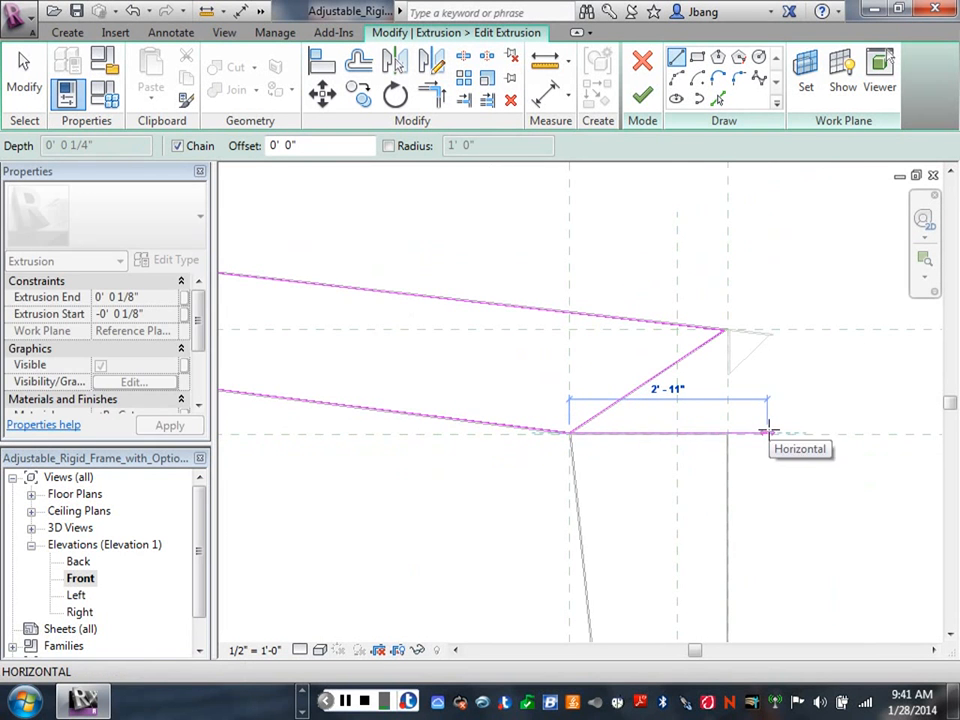
left_click(766, 432)
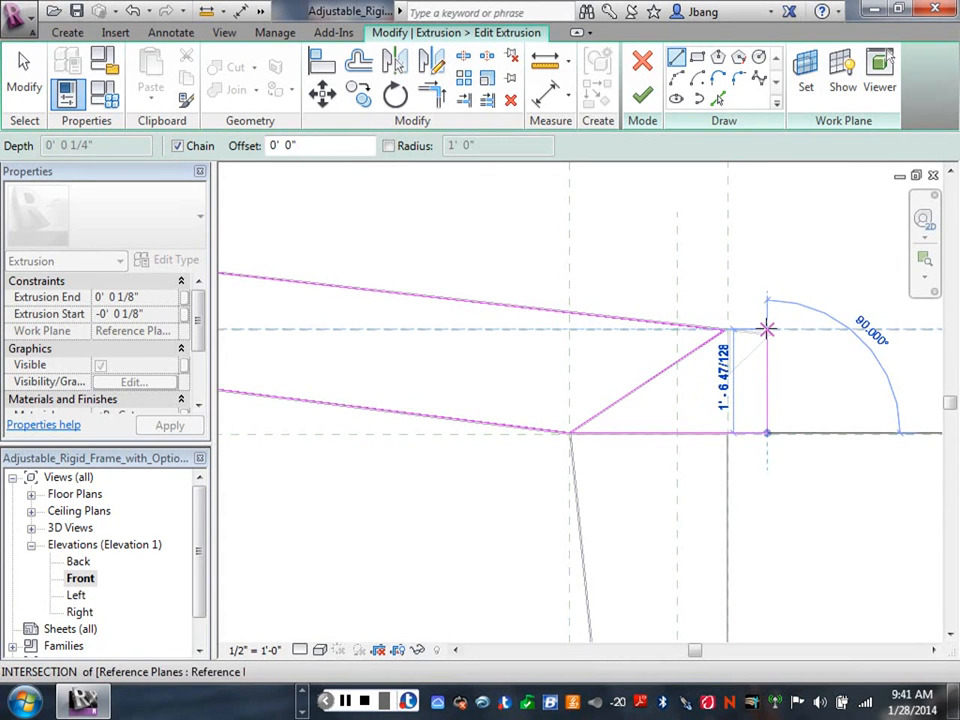
left_click(766, 329)
key("Escape")
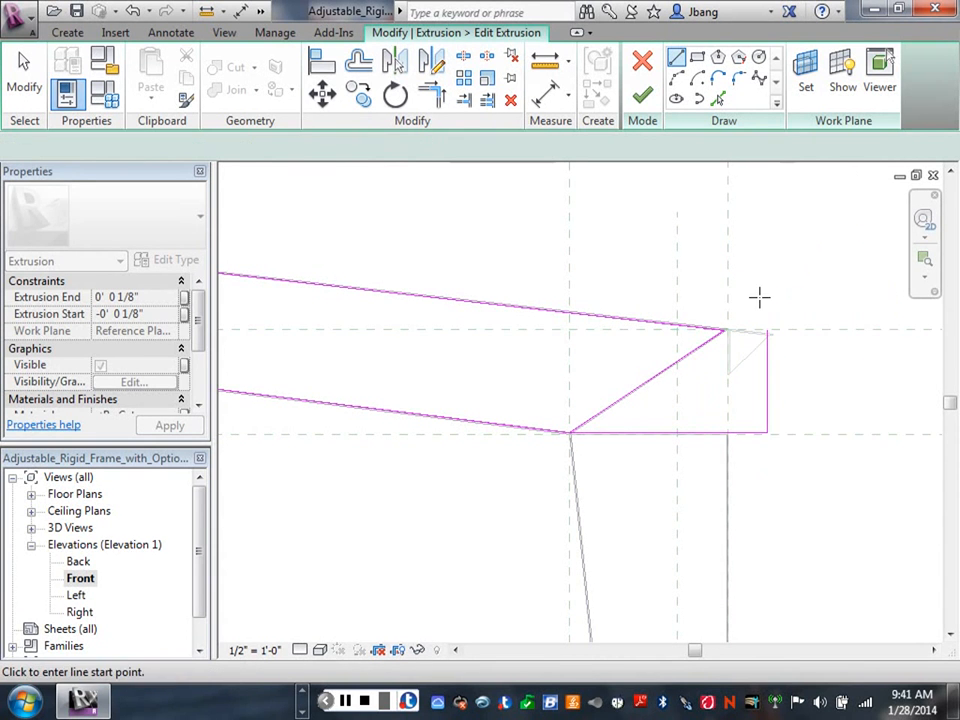
key("Escape")
Extend the sloped top line to 29' 8" and trim it to a corner with the right edge
scroll(684, 349, "up", 2)
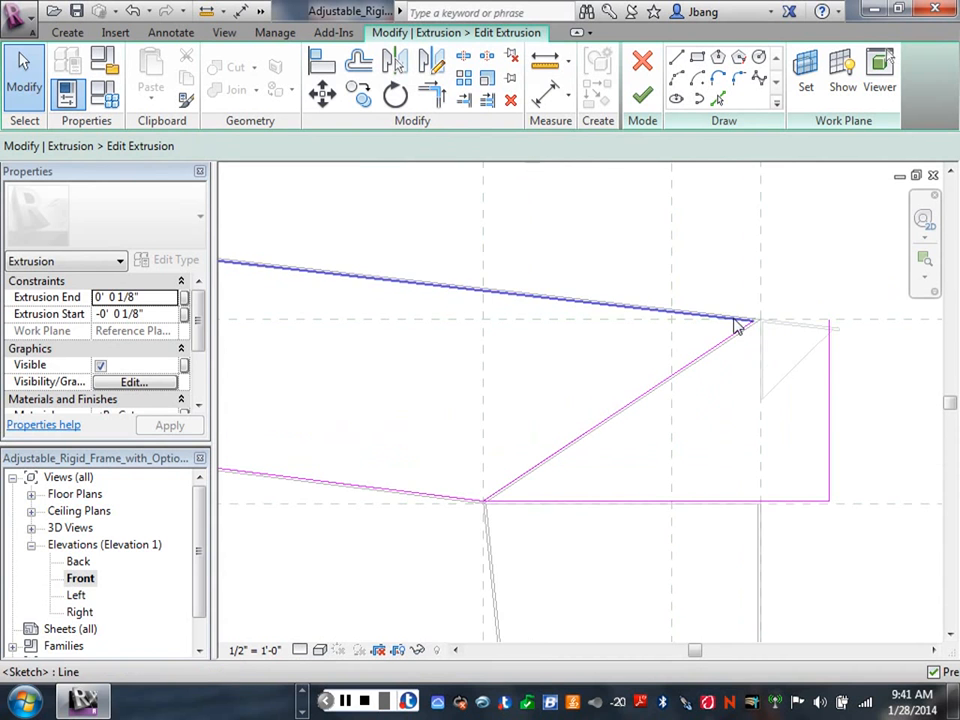
left_click(735, 321)
left_click_drag(753, 322, 779, 322)
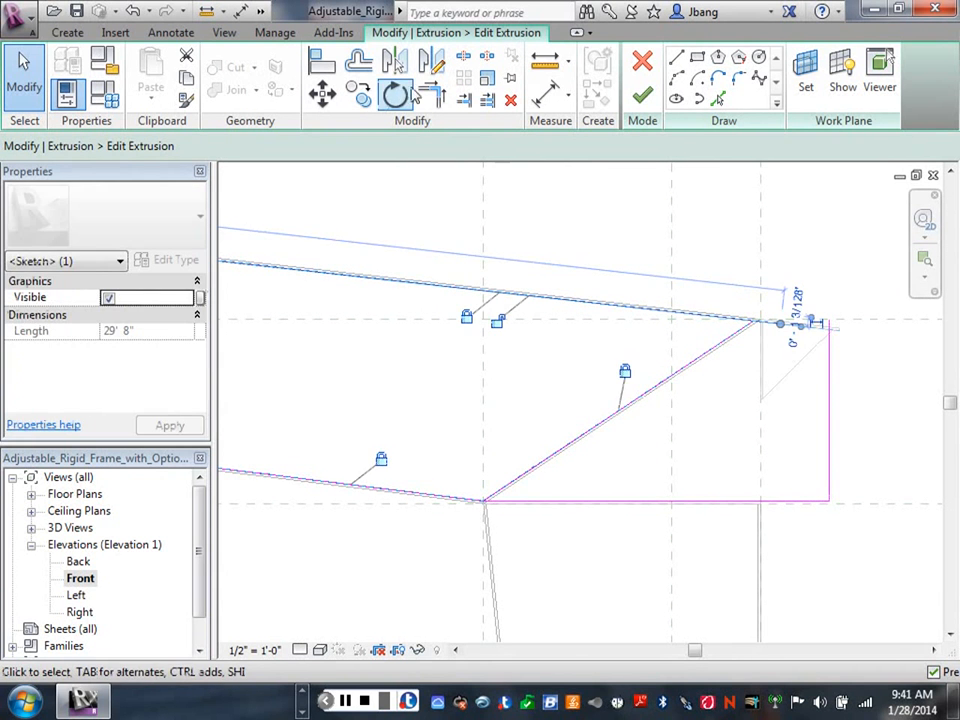
key("t")
key("r")
left_click(771, 331)
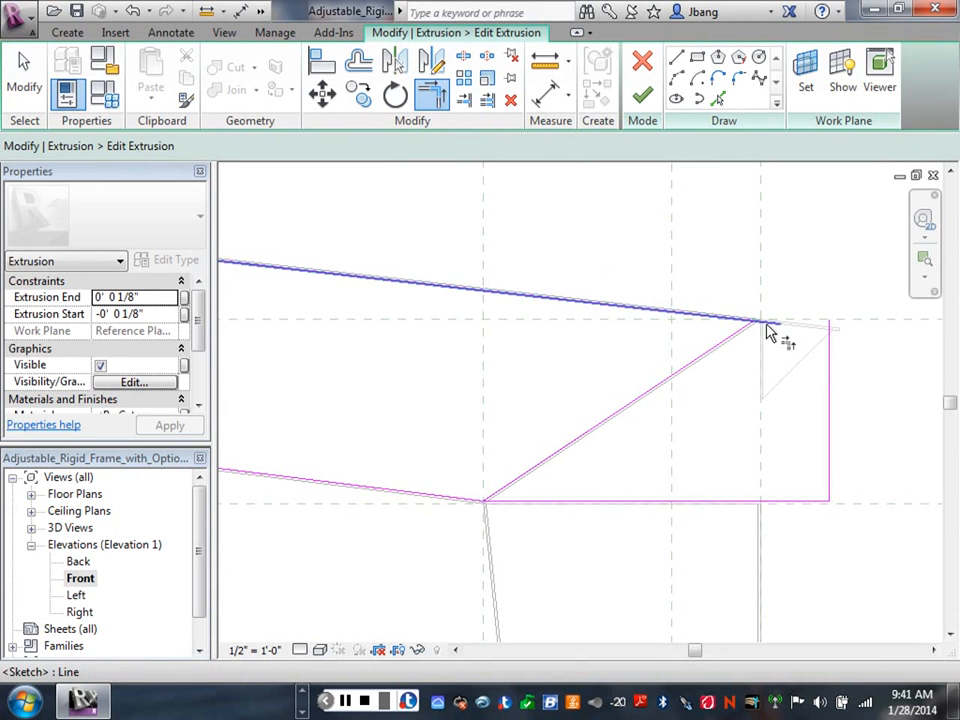
left_click(849, 371)
right_click(849, 371)
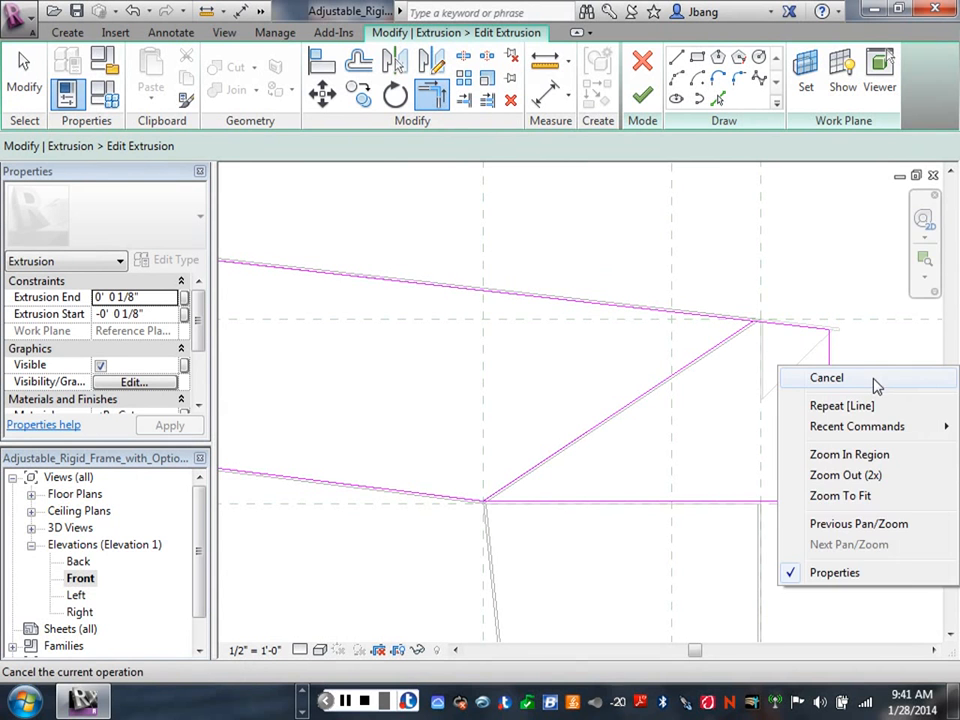
left_click(816, 378)
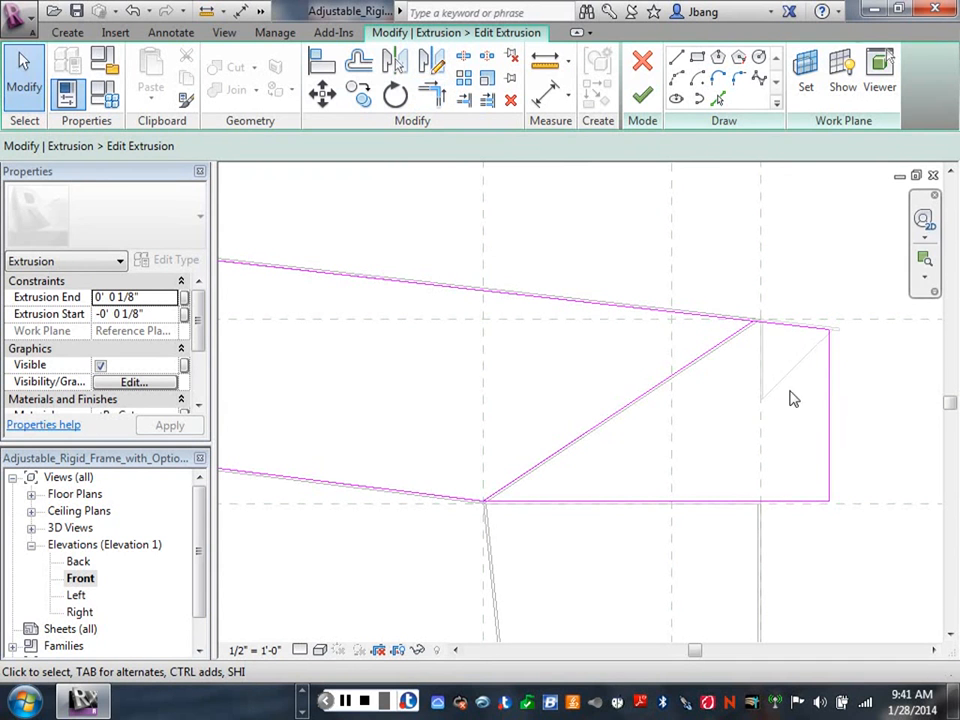
Center the sketch profile in view and start an aligned dimension with DI
scroll(789, 400, "down", 2)
middle_click_drag(840, 455, 709, 446)
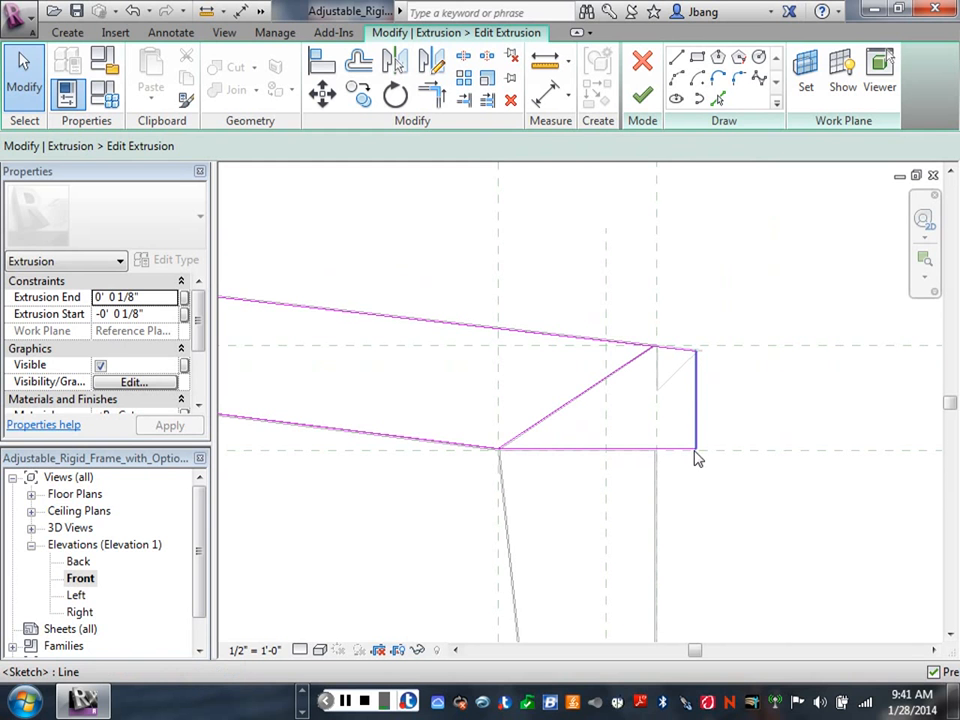
scroll(688, 478, "up", 2)
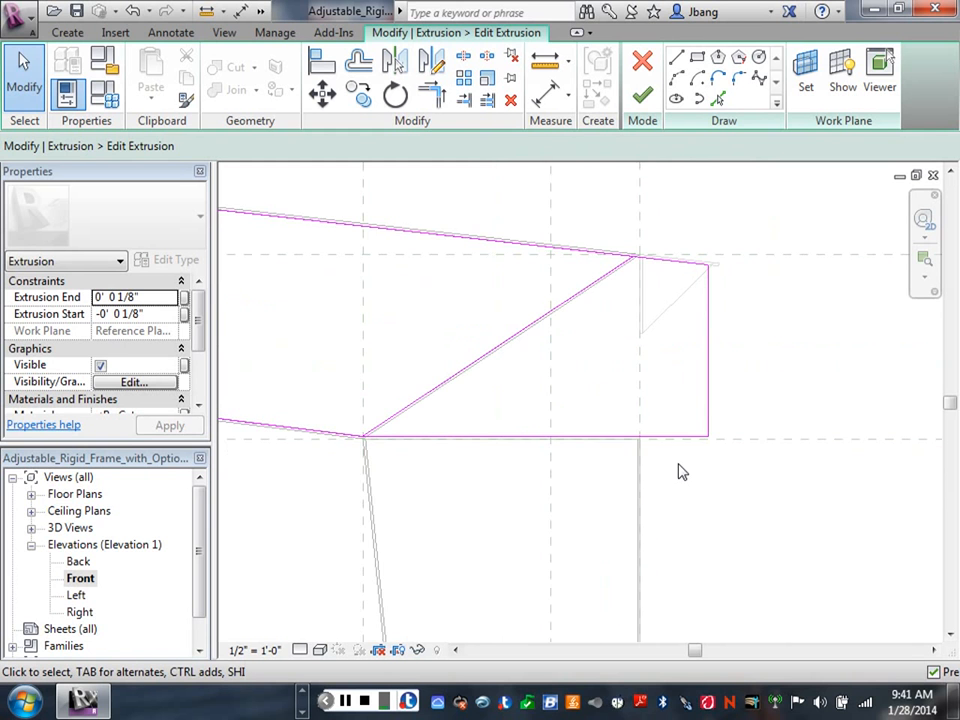
scroll(680, 472, "up", 1)
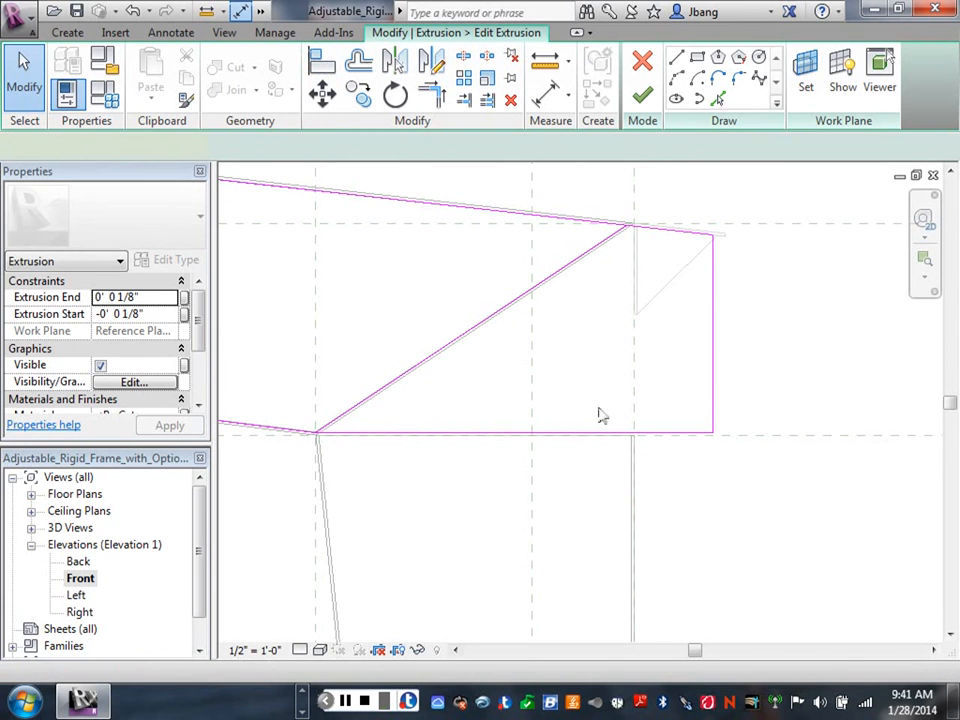
key("d")
key("i")
scroll(625, 460, "up", 3)
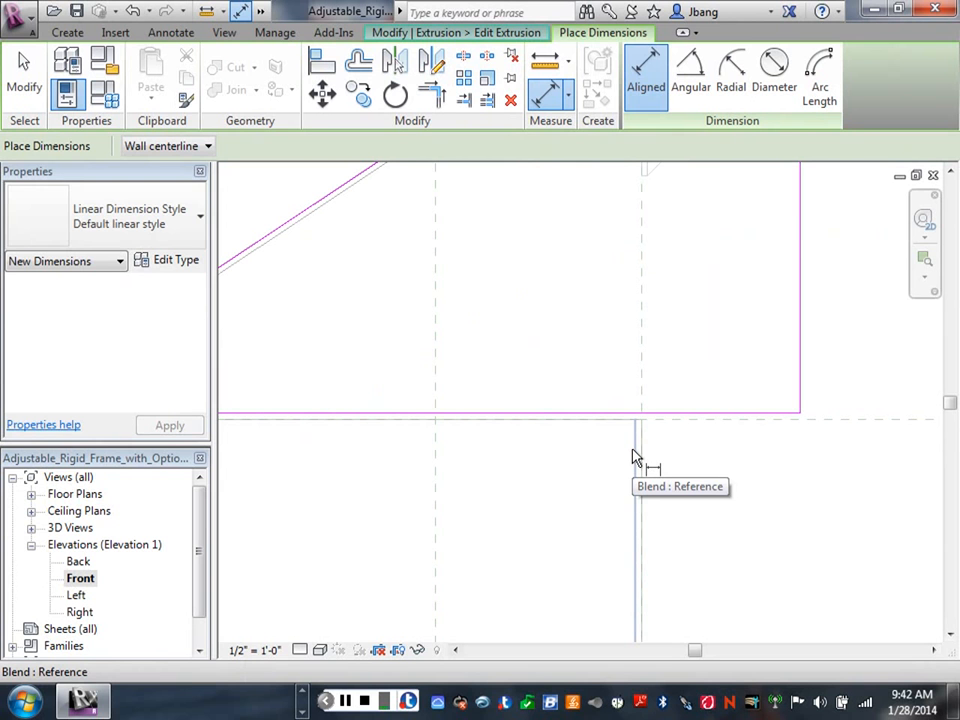
Dimension the profile's right edge from the column reference line and set it to 8"
left_click(633, 458)
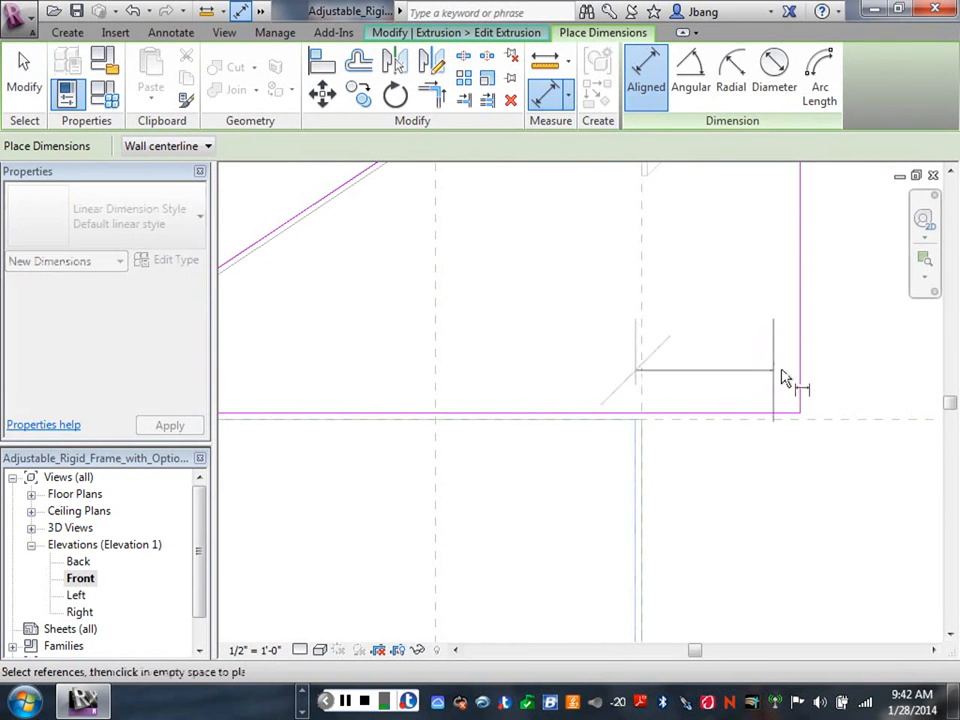
left_click(800, 378)
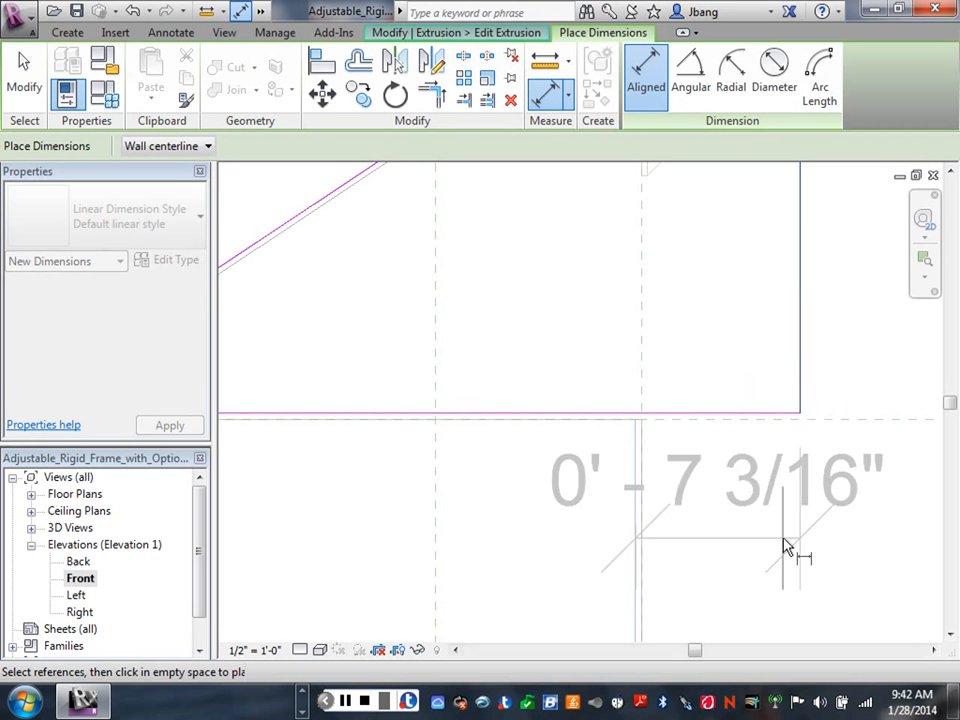
left_click(791, 550)
right_click(857, 370)
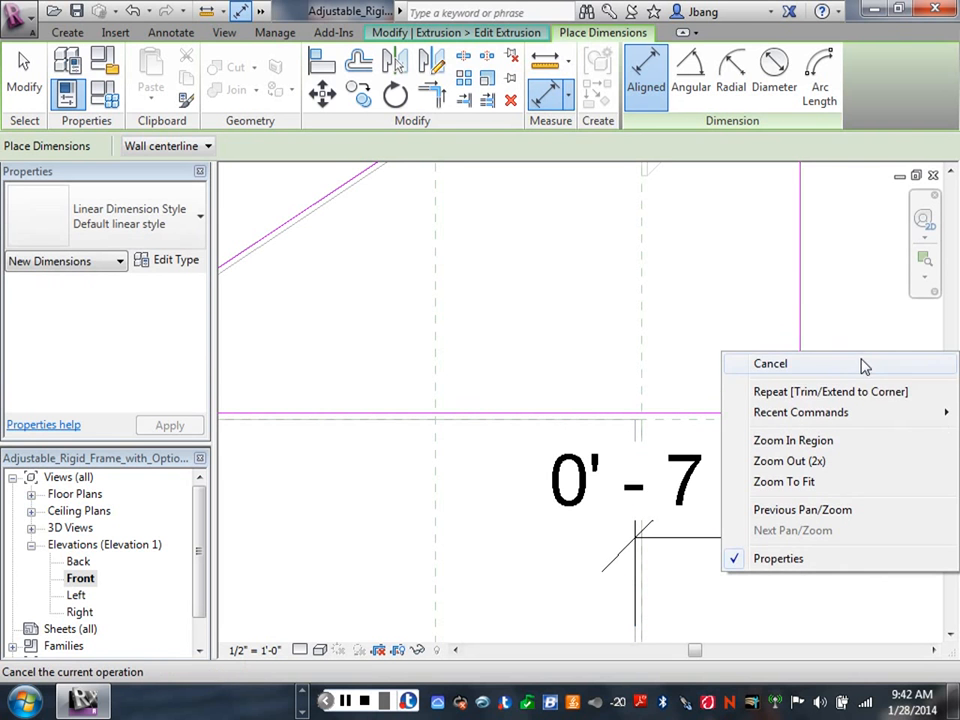
left_click(865, 370)
left_click(801, 348)
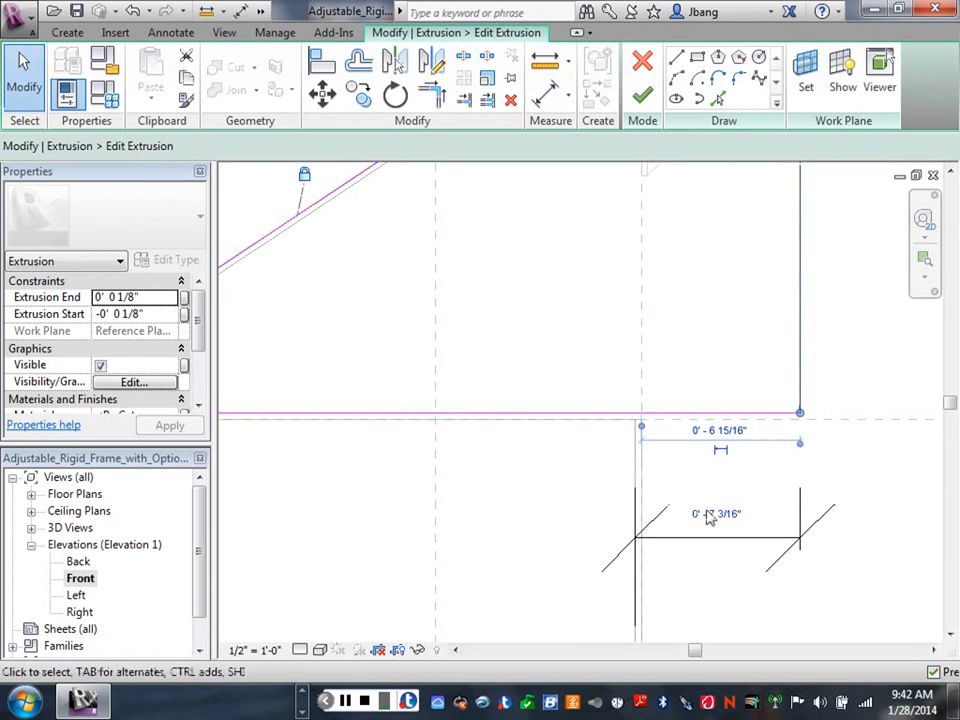
left_click(712, 510)
left_click_drag(697, 506, 733, 508)
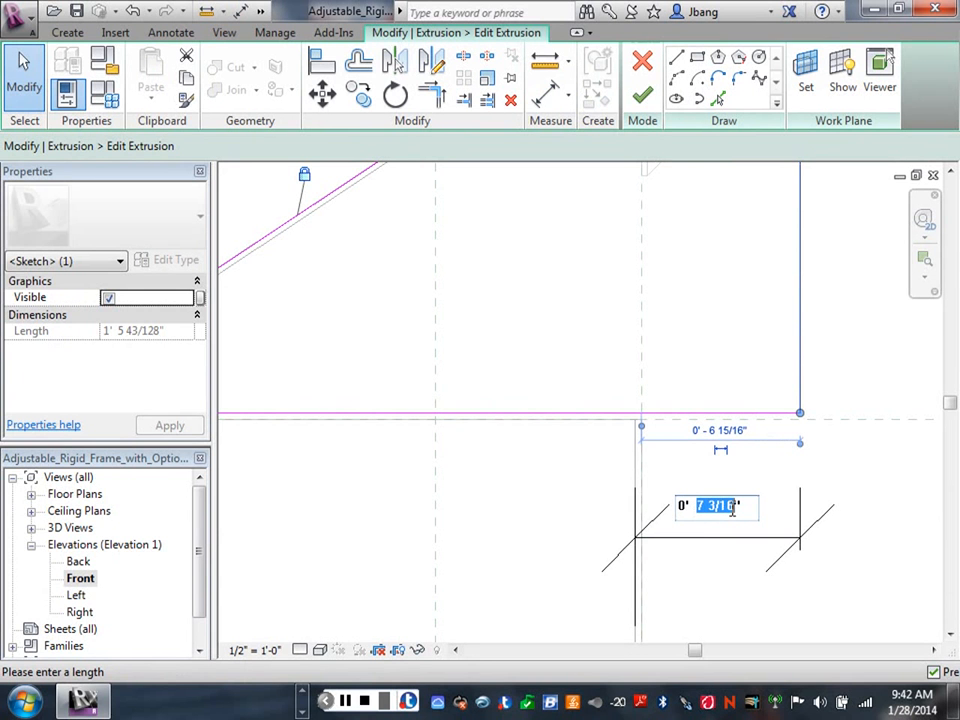
type("8")
key("Return")
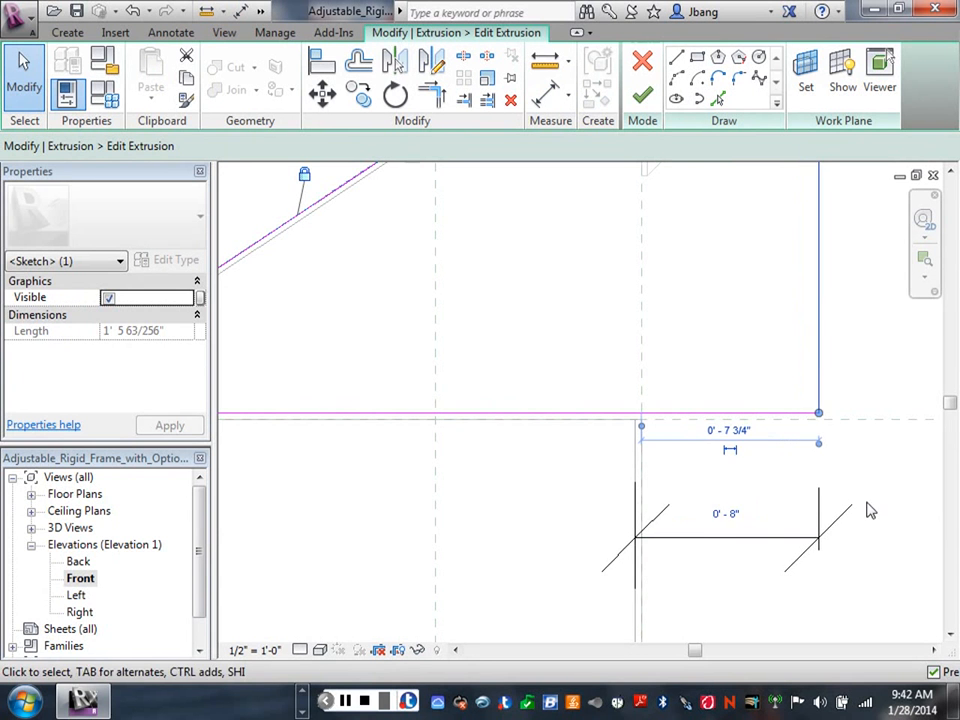
Delete the temporary 8" dimension and the diagonal sketch line, then finish the sketch
left_click(869, 511)
left_click(752, 540)
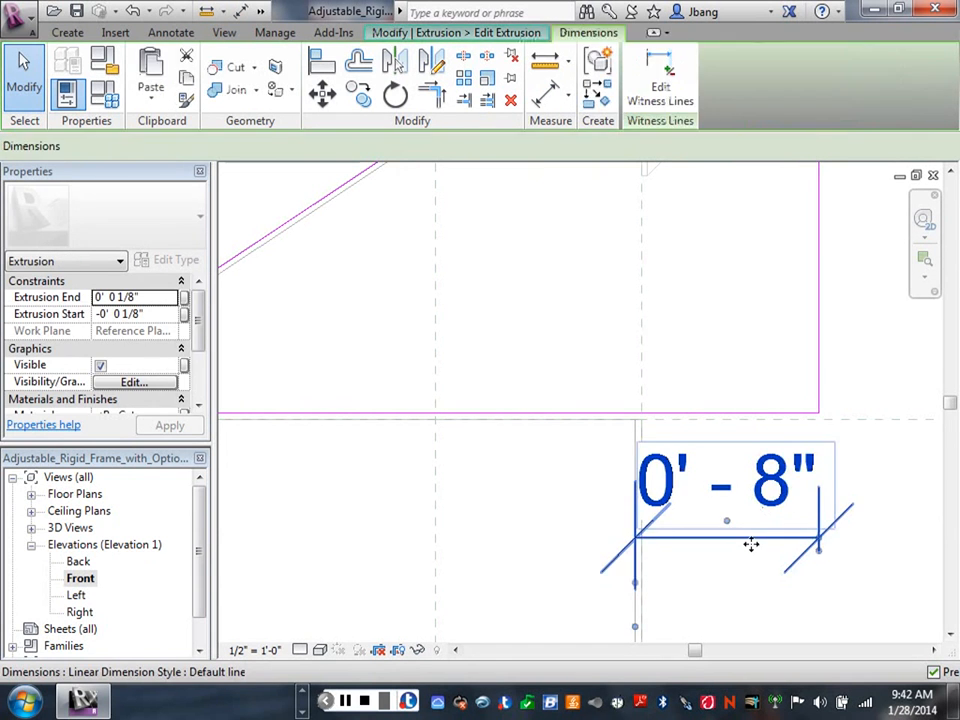
key("Delete")
scroll(738, 500, "down", 3)
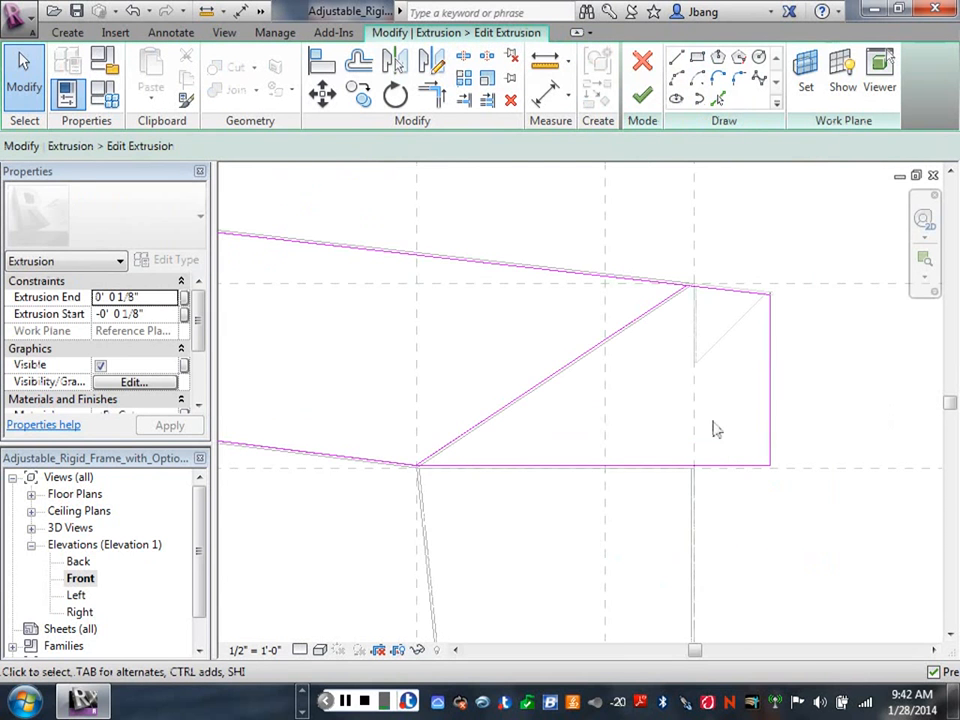
middle_click_drag(698, 401, 703, 432)
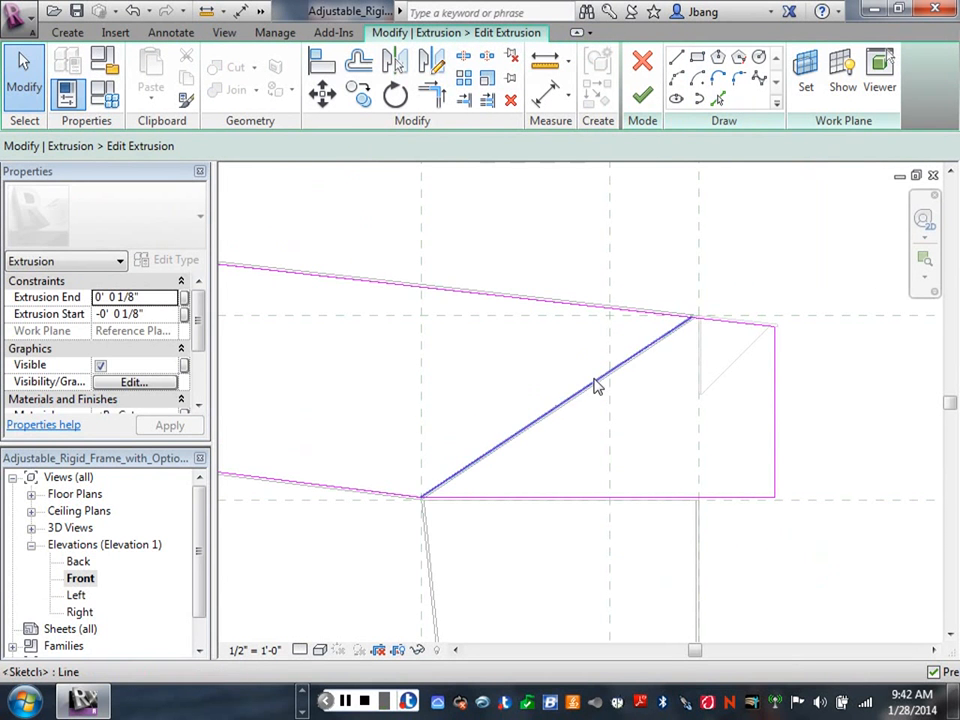
left_click(594, 384)
key("Delete")
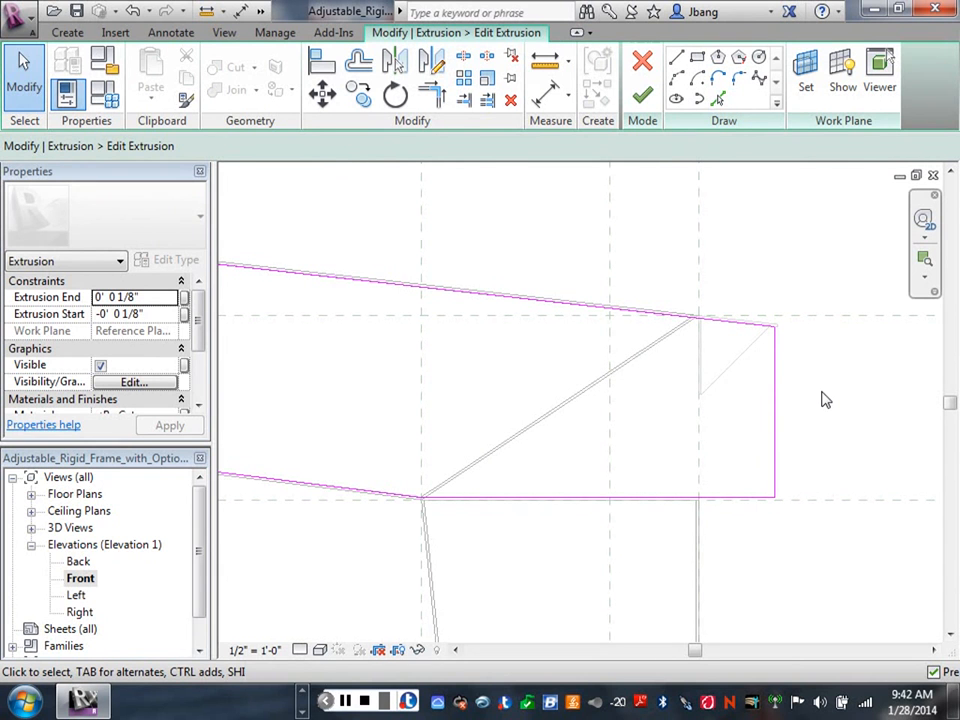
left_click(643, 98)
Select the rafter sweep and open its path sketch for editing
left_click(790, 375)
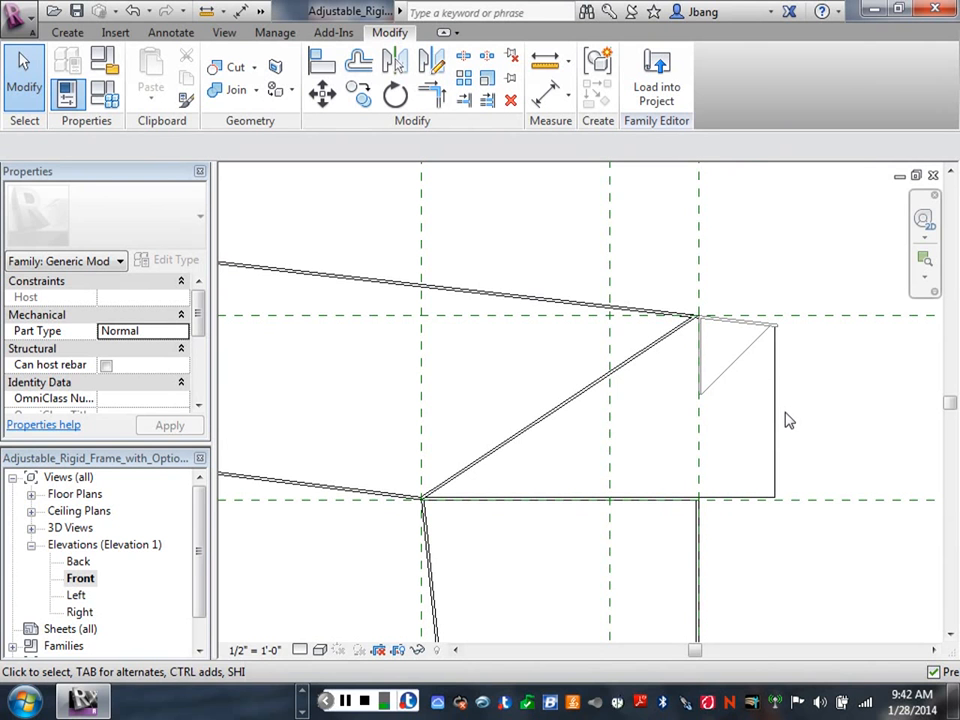
left_click(613, 384)
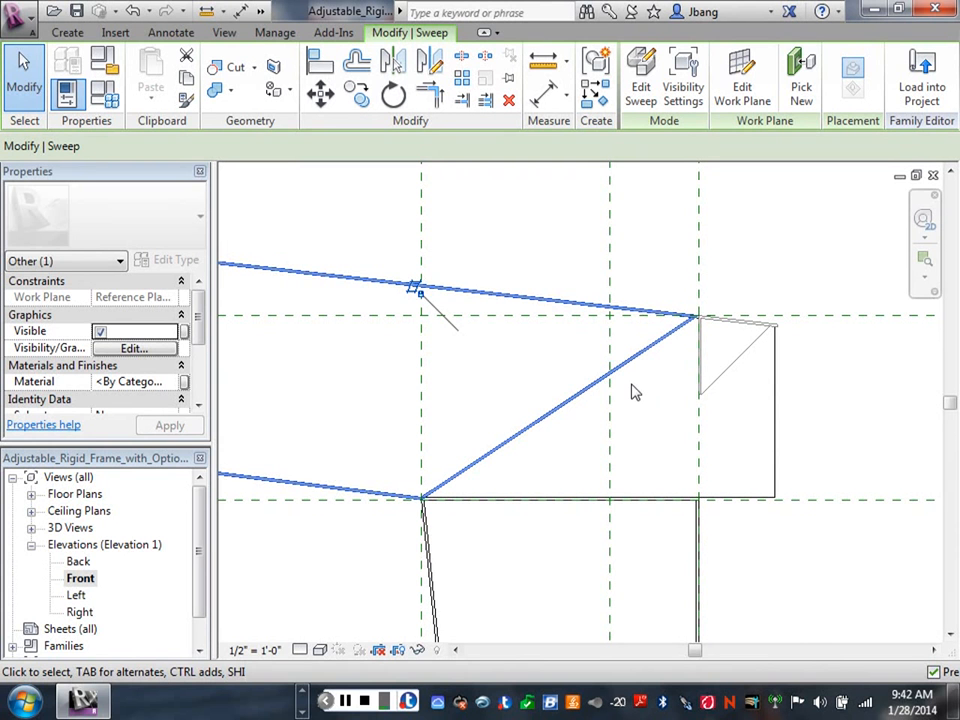
left_click(641, 95)
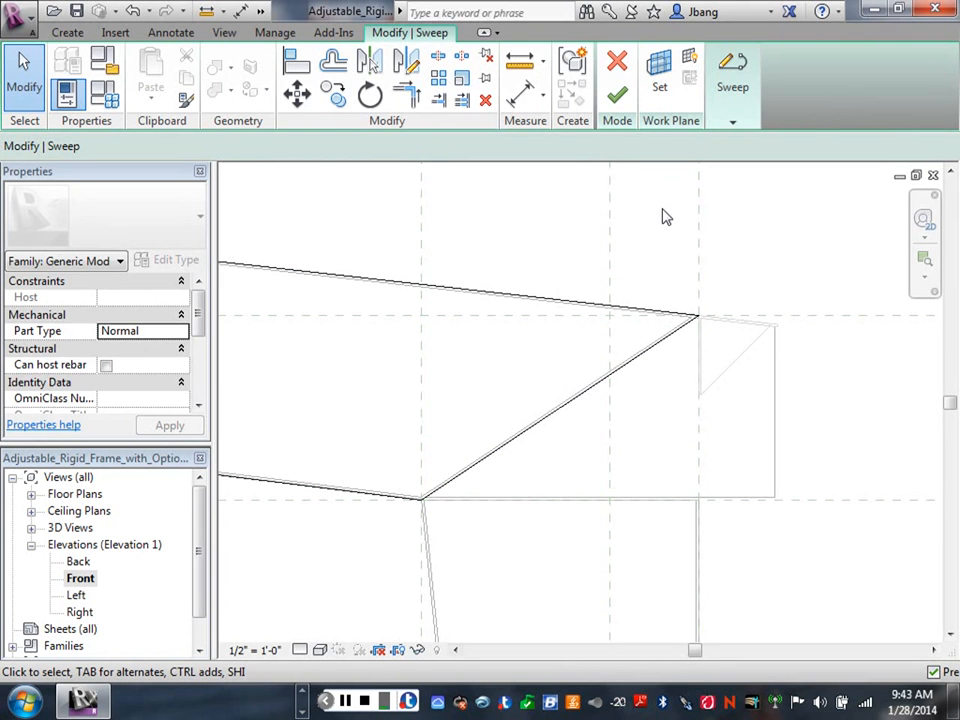
left_click(633, 366)
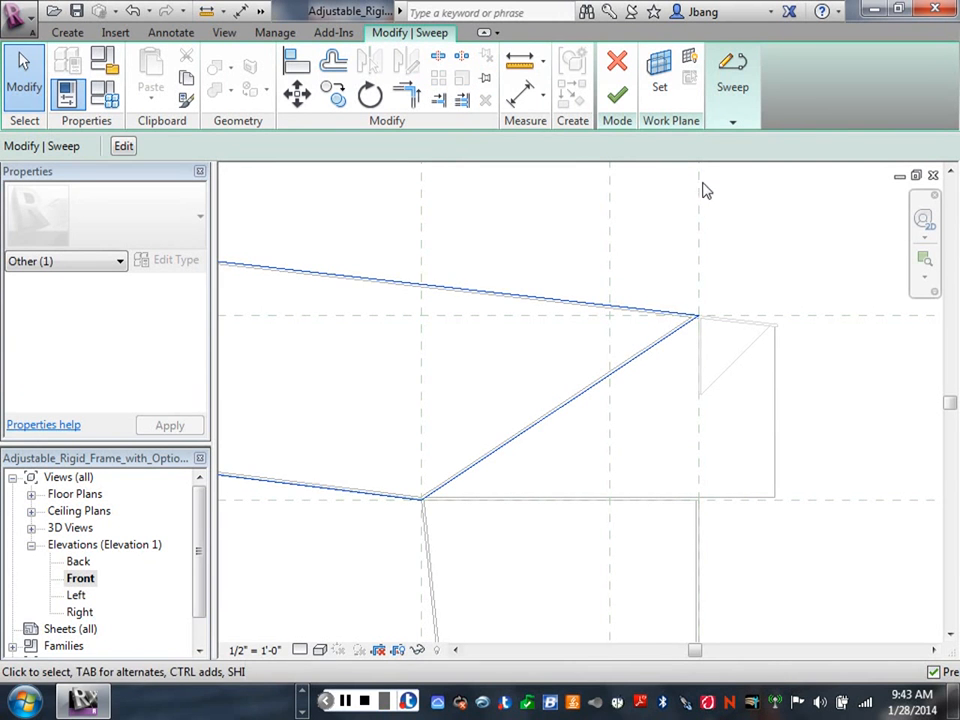
left_click(734, 123)
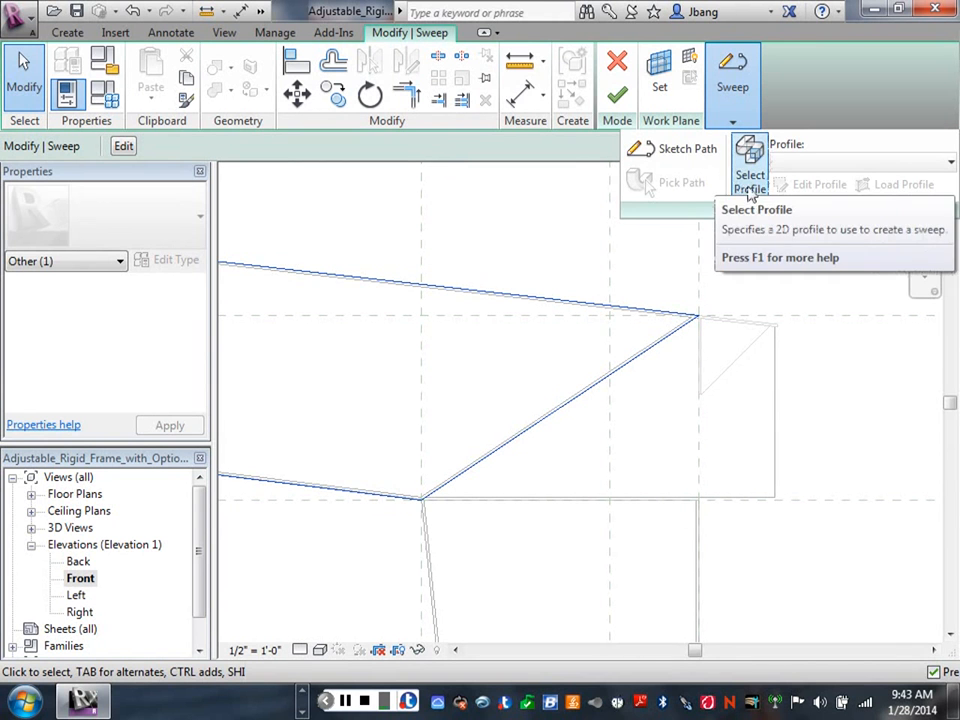
left_click(673, 155)
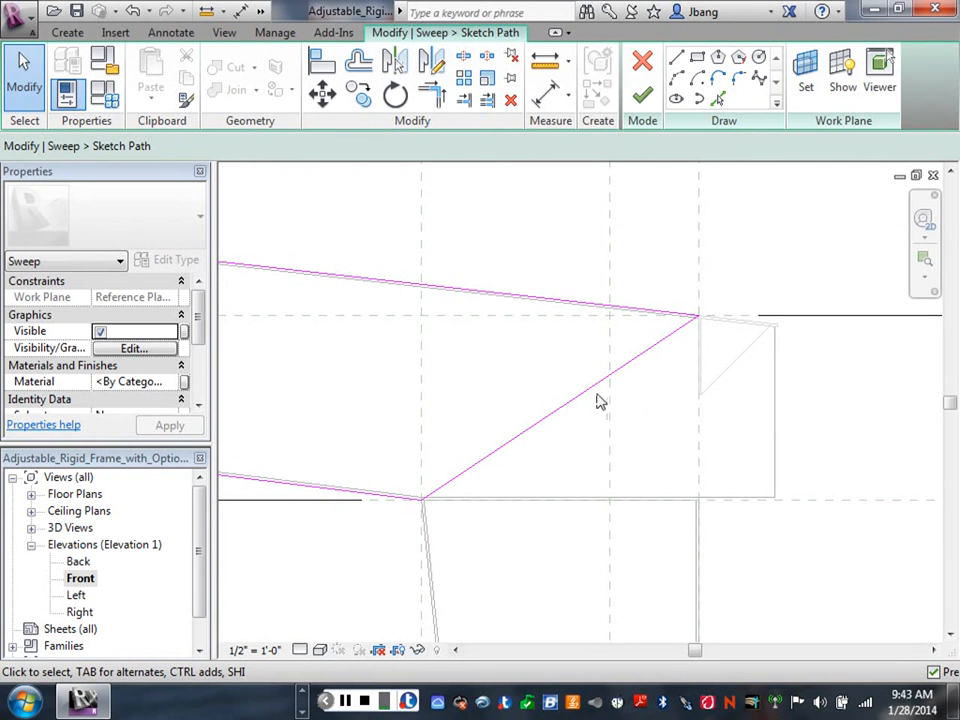
Draw a 3'-0" horizontal path segment and a vertical line up to the beam's top edge
key("l")
key("i")
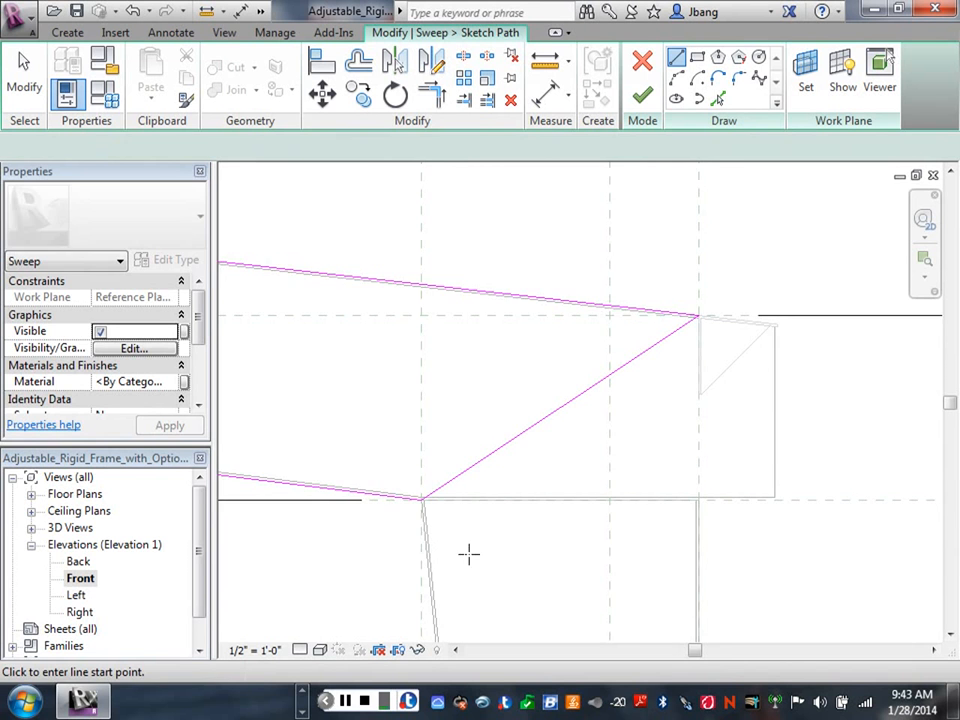
scroll(445, 522, "up", 2)
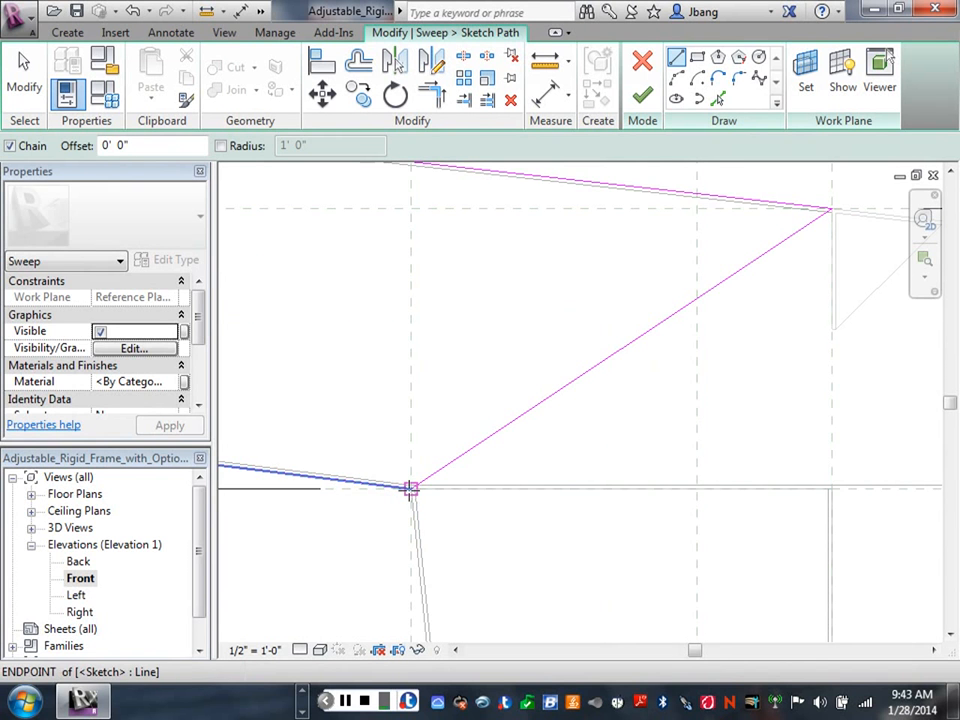
left_click(410, 488)
middle_click_drag(697, 484, 534, 519)
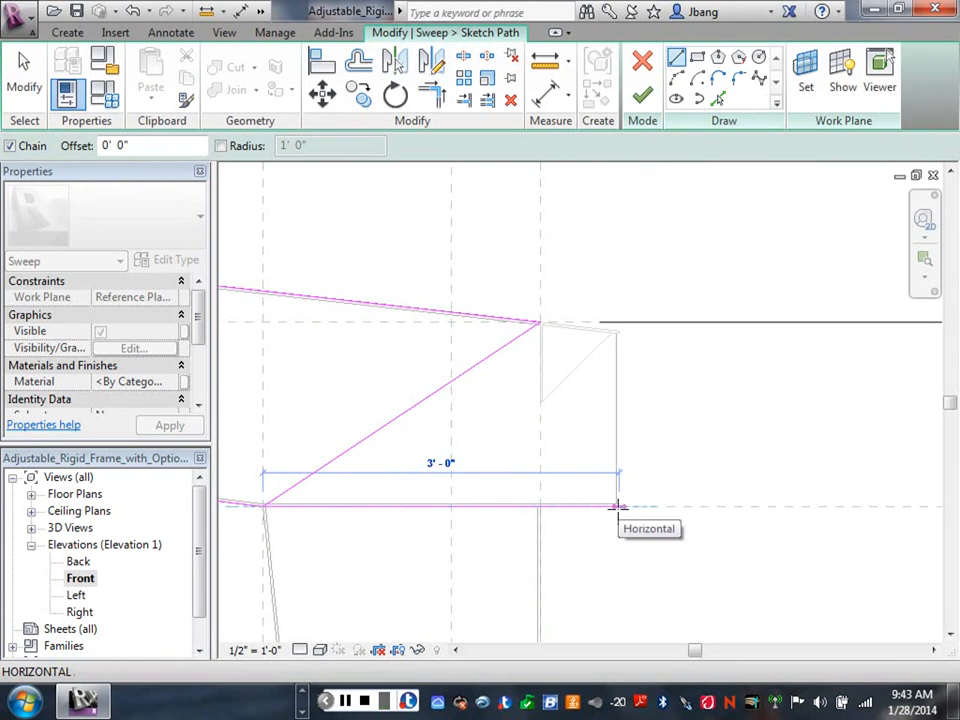
left_click(617, 507)
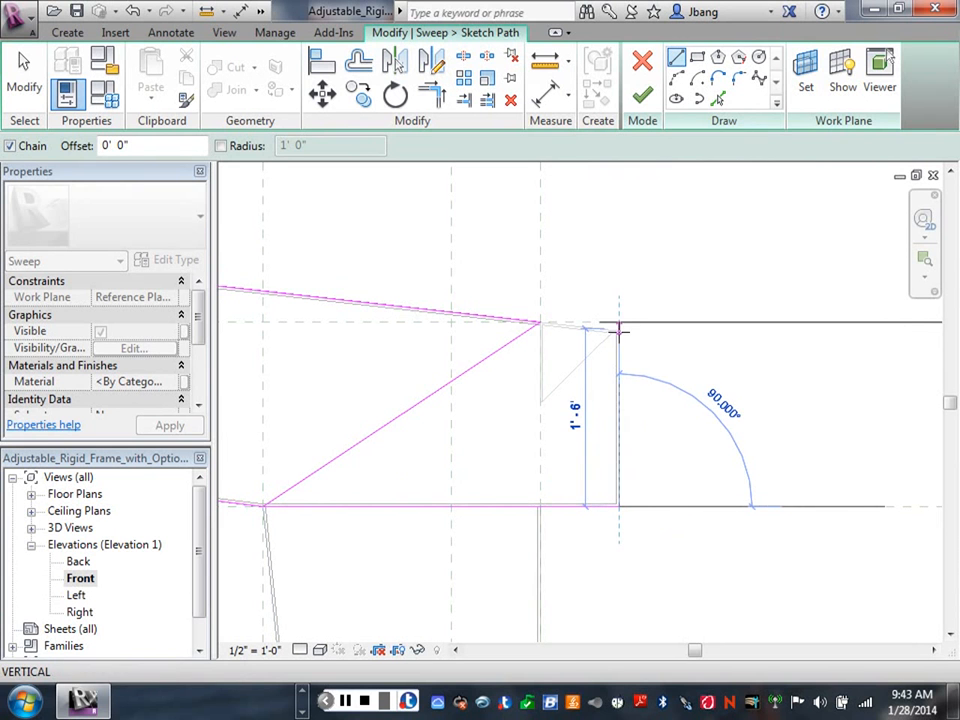
left_click(620, 330)
key("Escape")
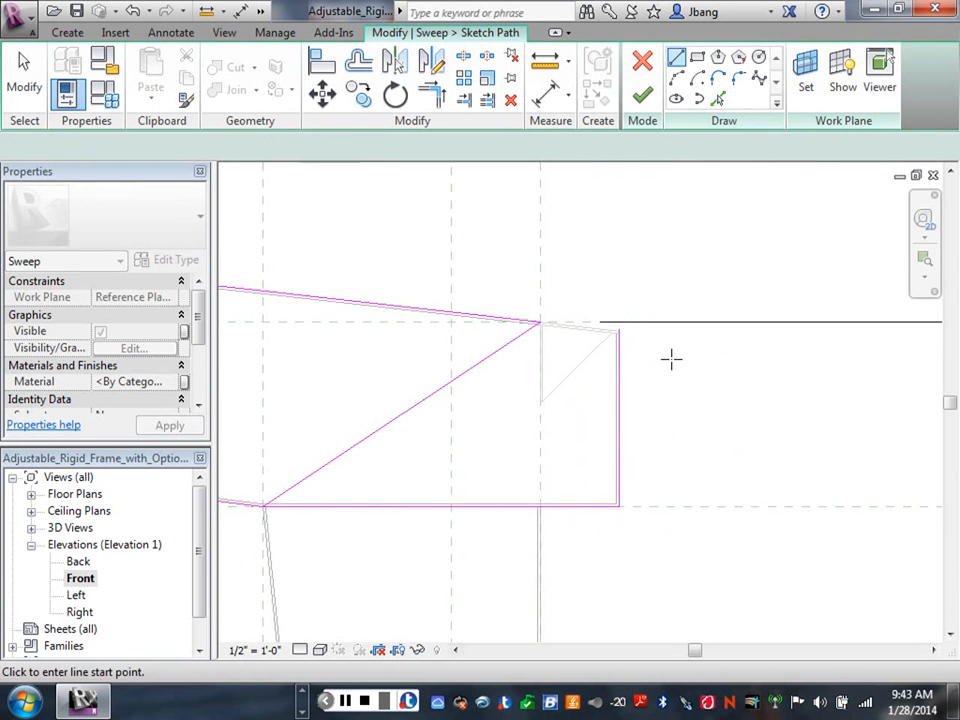
key("Escape")
Trim the sloped top line and vertical line into a corner, then delete the diagonal line
left_click(517, 320)
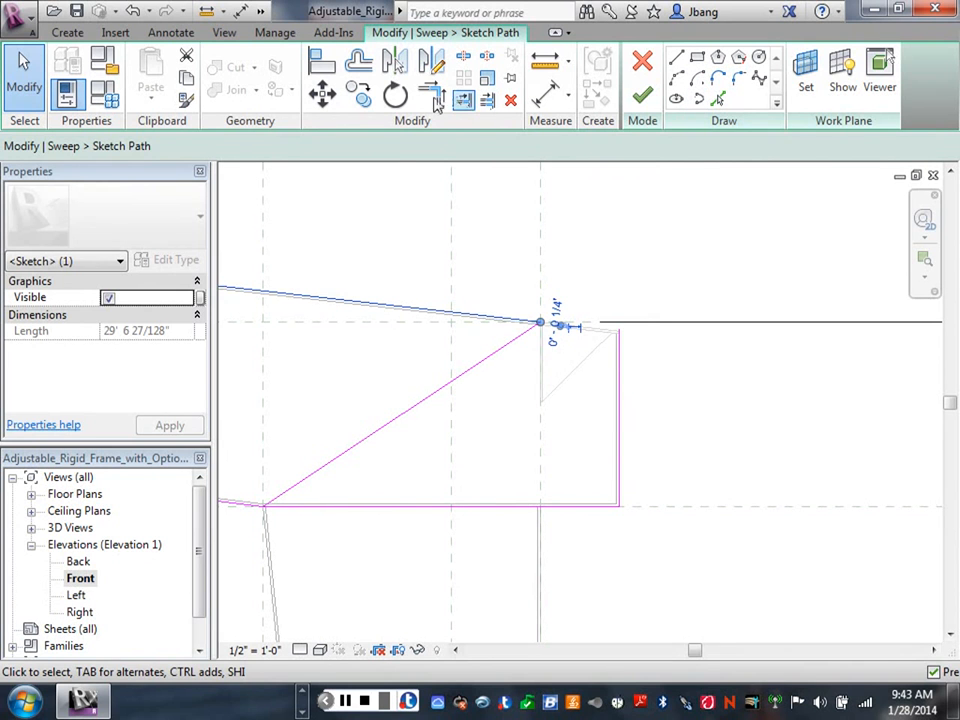
left_click(431, 95)
left_click(530, 326)
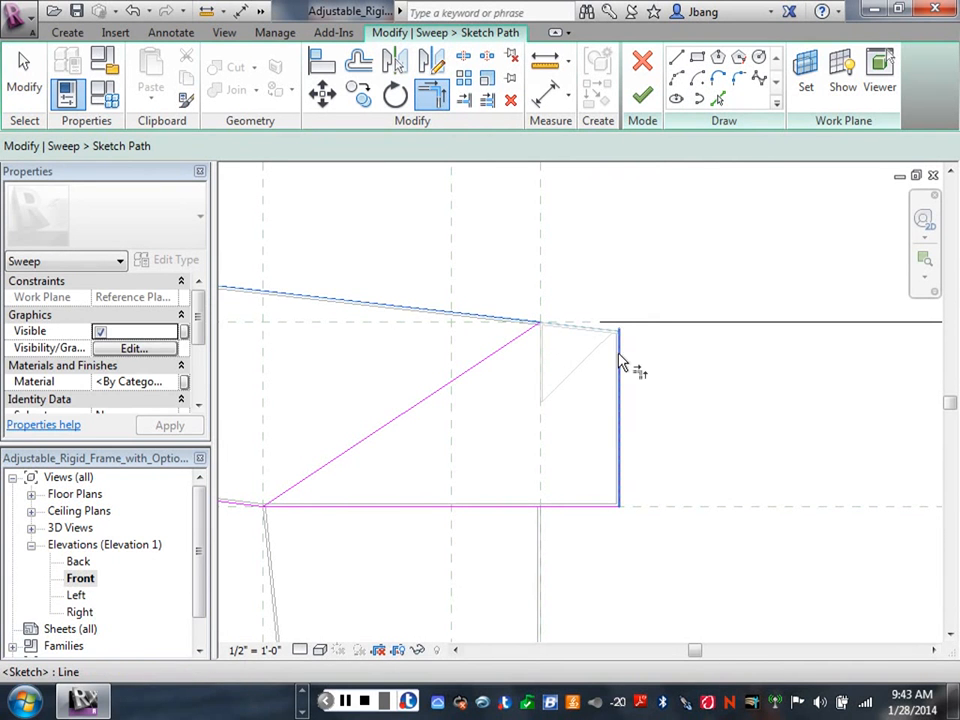
left_click(620, 365)
right_click(656, 360)
left_click(700, 370)
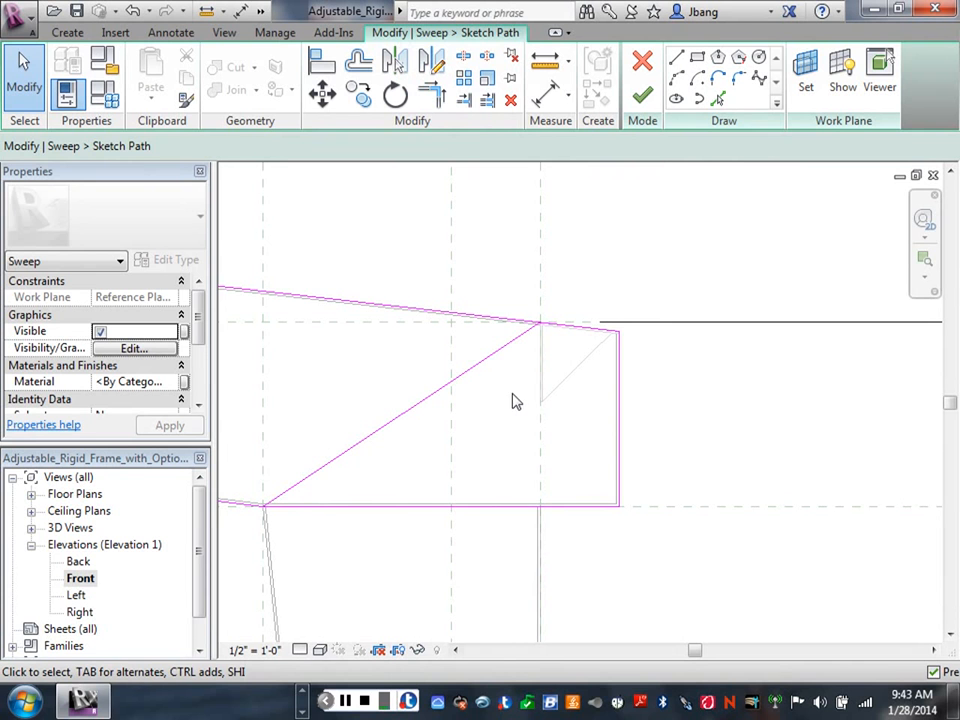
left_click(431, 400)
key("Delete")
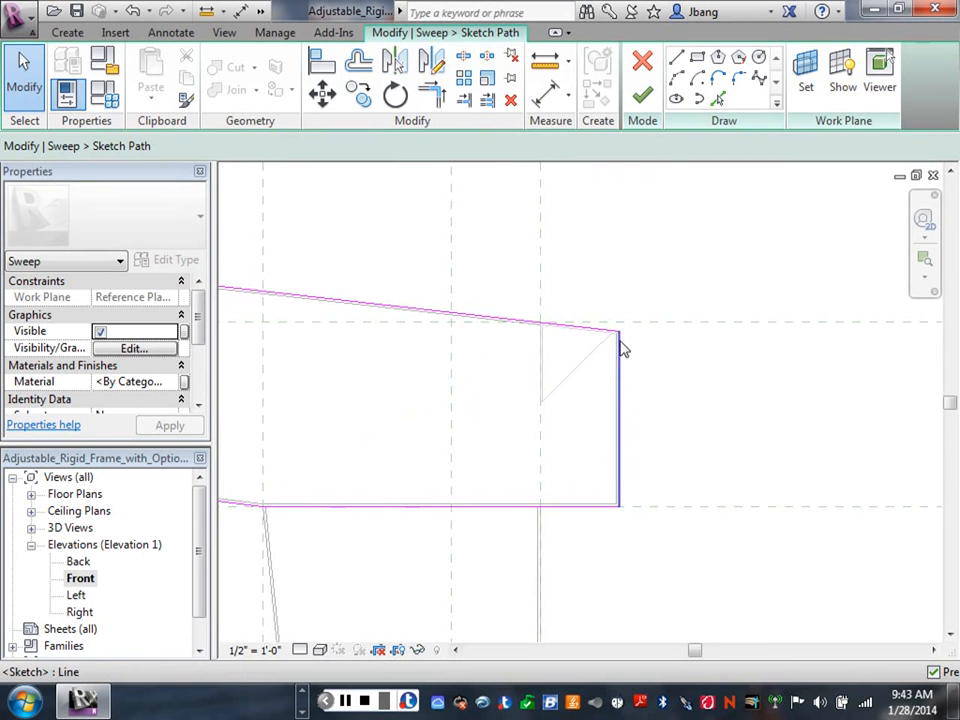
Briefly try dimensioning the vertical line, then accept the edited sweep path sketch
scroll(654, 407, "up", 5)
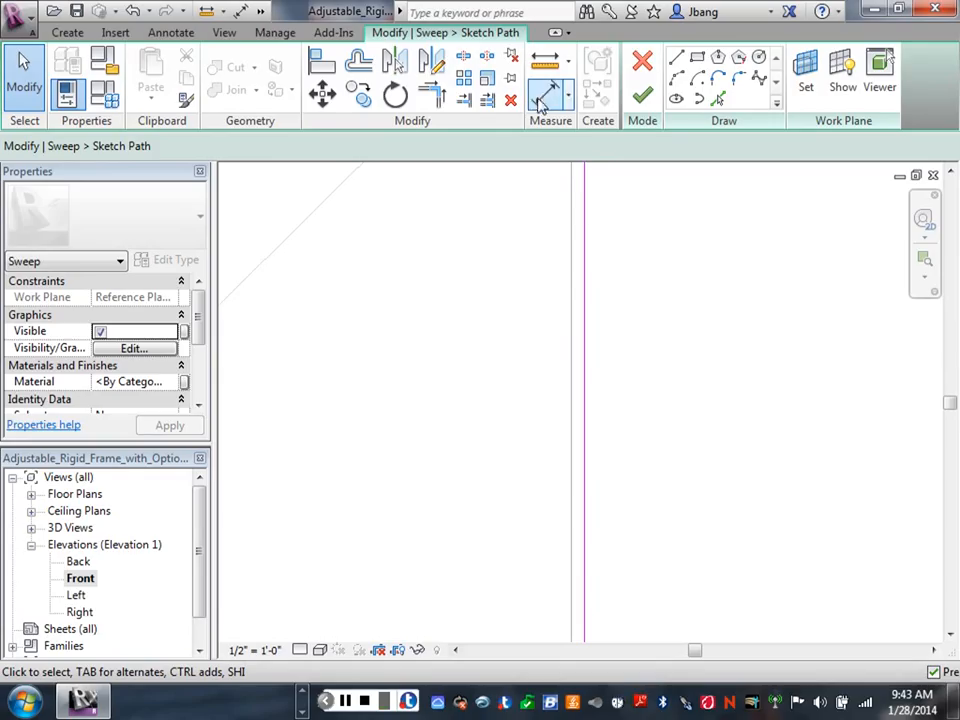
left_click(544, 98)
left_click(574, 386)
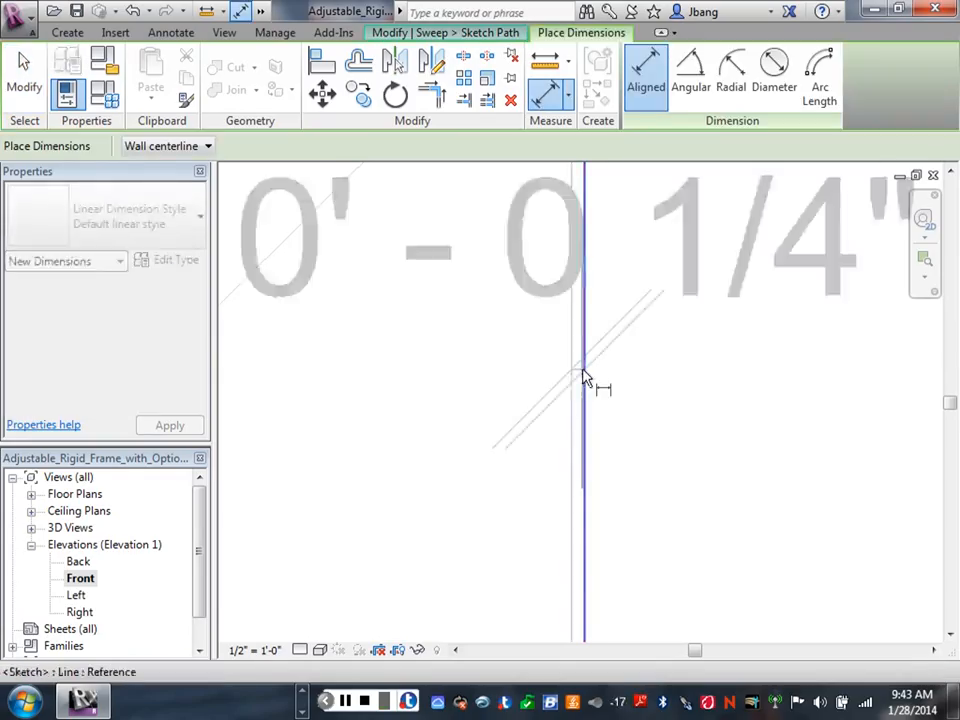
key("Escape")
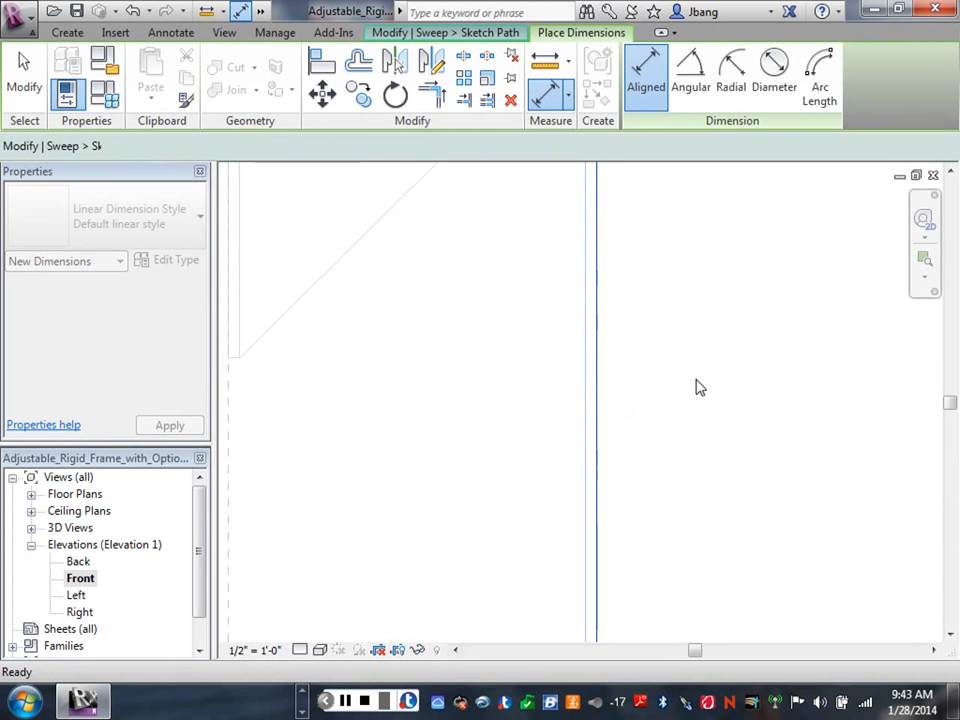
key("Escape")
scroll(685, 385, "down", 5)
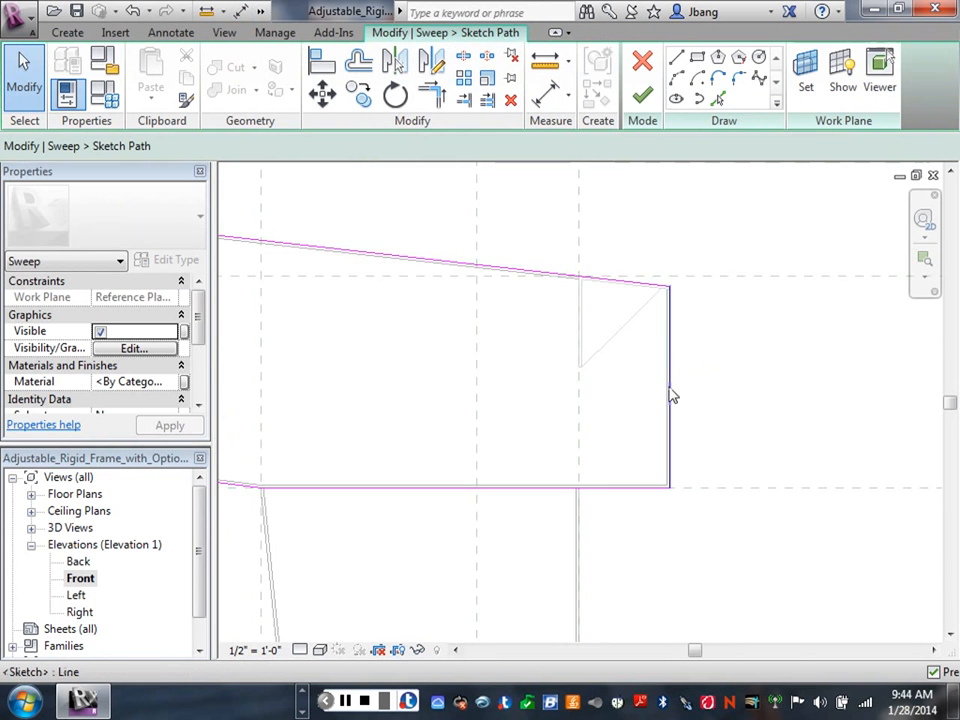
scroll(600, 405, "down", 1)
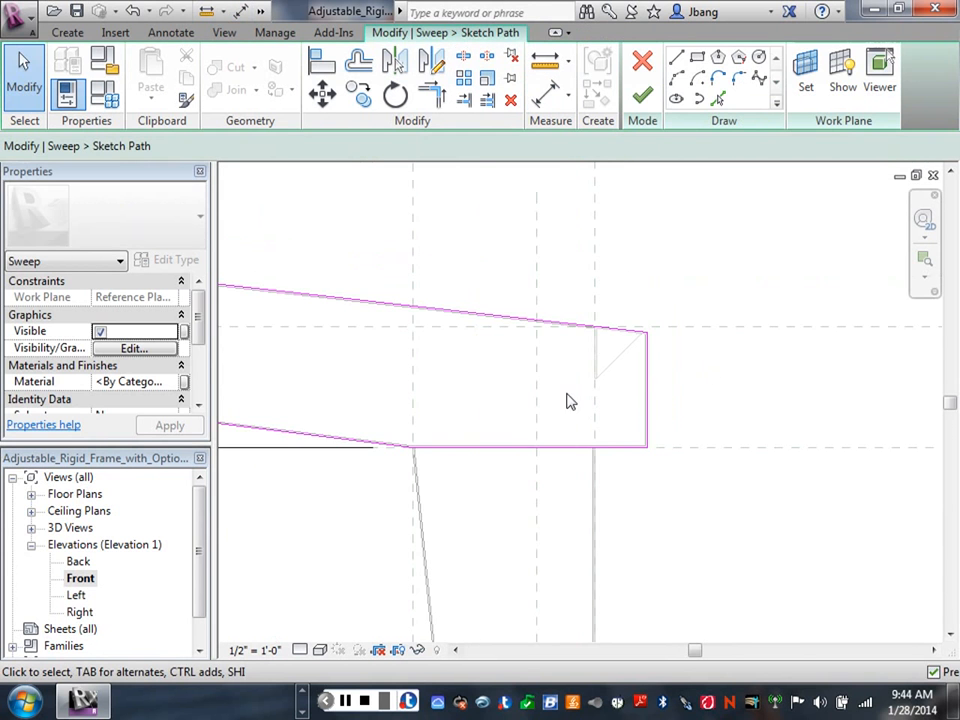
left_click(645, 100)
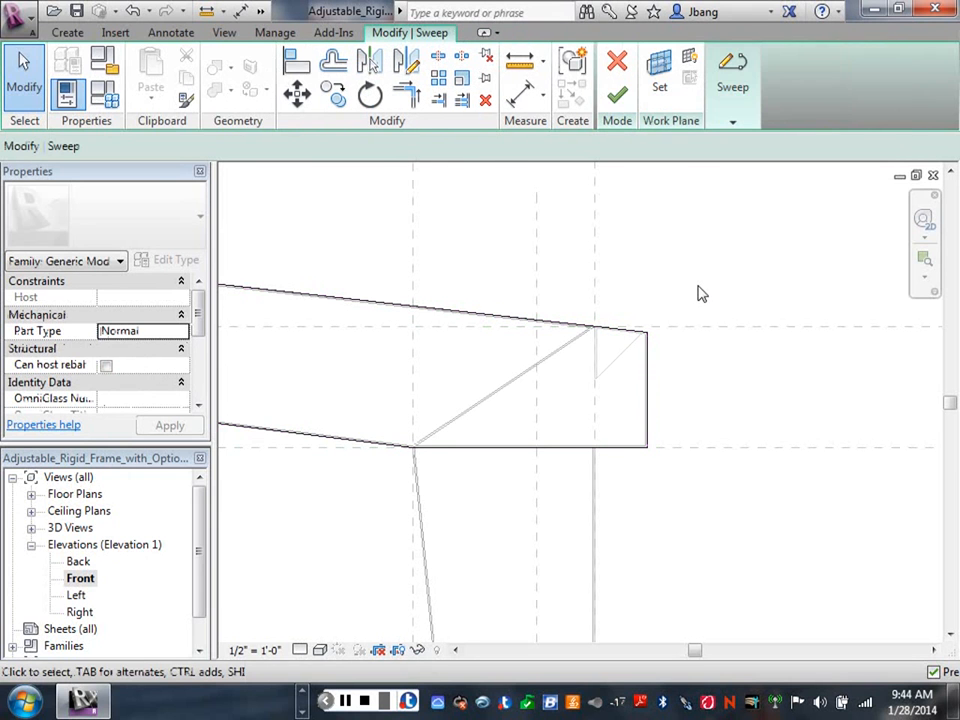
Finish the sweep edit and zoom out to see the whole rigid frame with its squared beam end
left_click(619, 96)
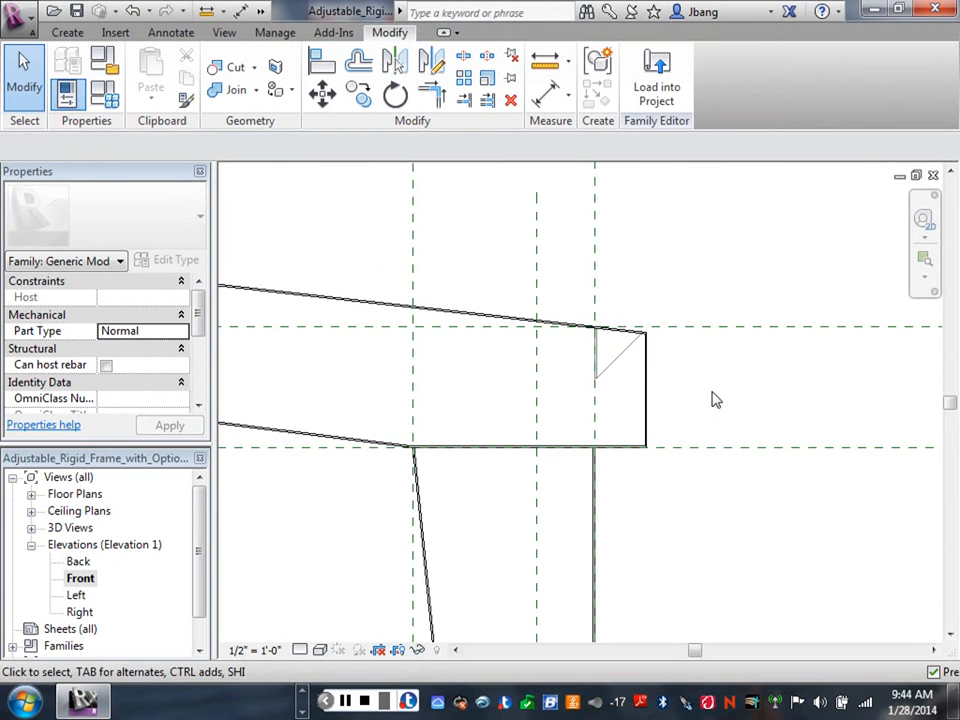
scroll(714, 410, "down", 3)
middle_click_drag(709, 467, 674, 378)
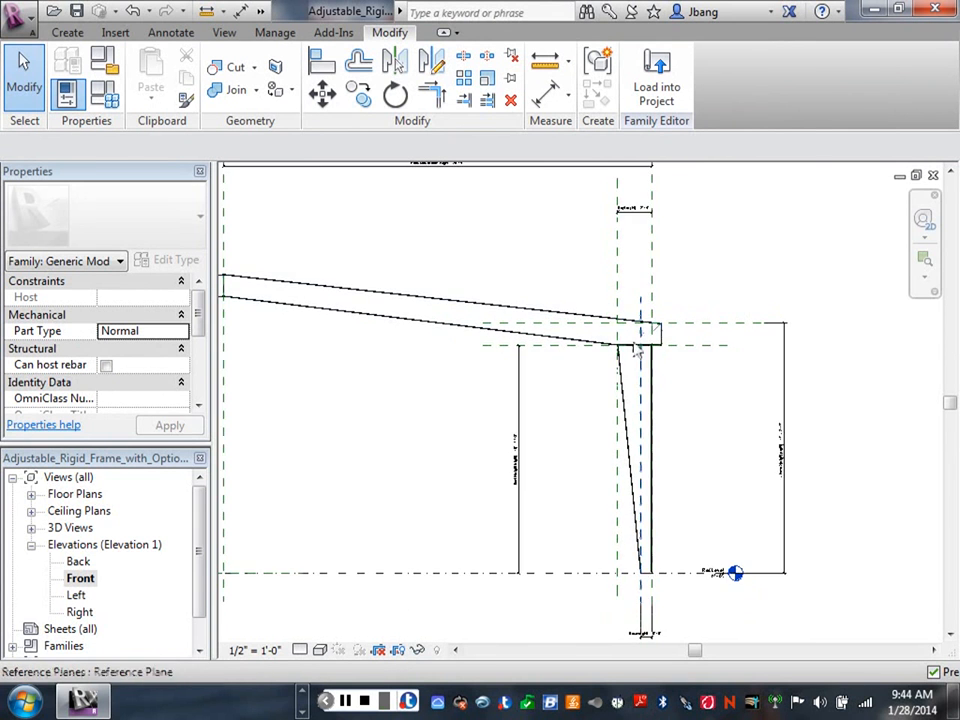
scroll(638, 373, "up", 2)
scroll(638, 373, "up", 2)
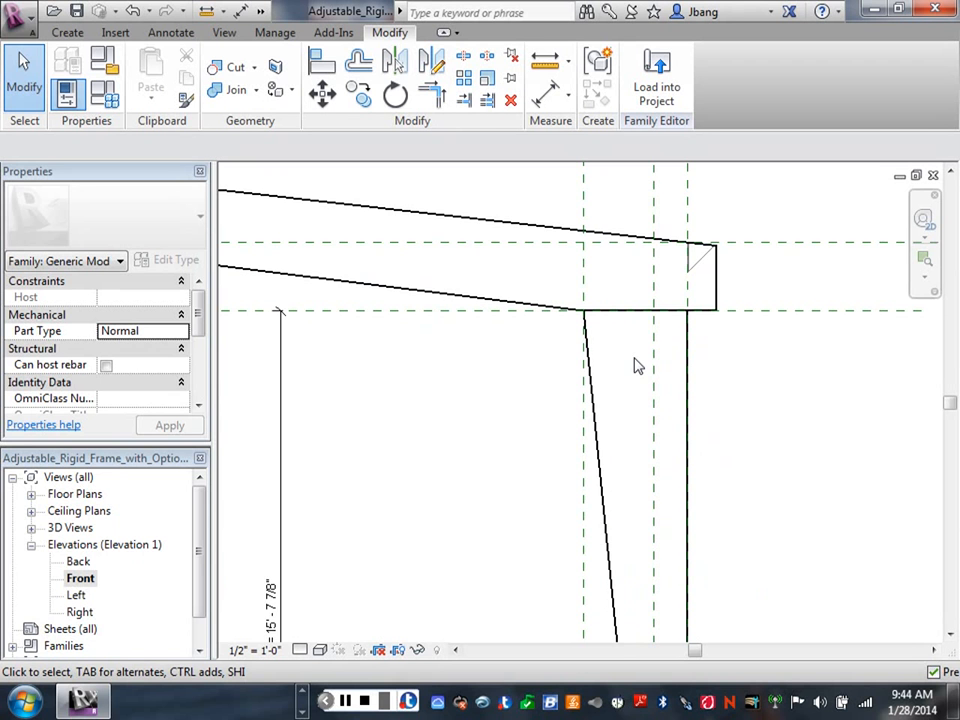
scroll(636, 366, "down", 2)
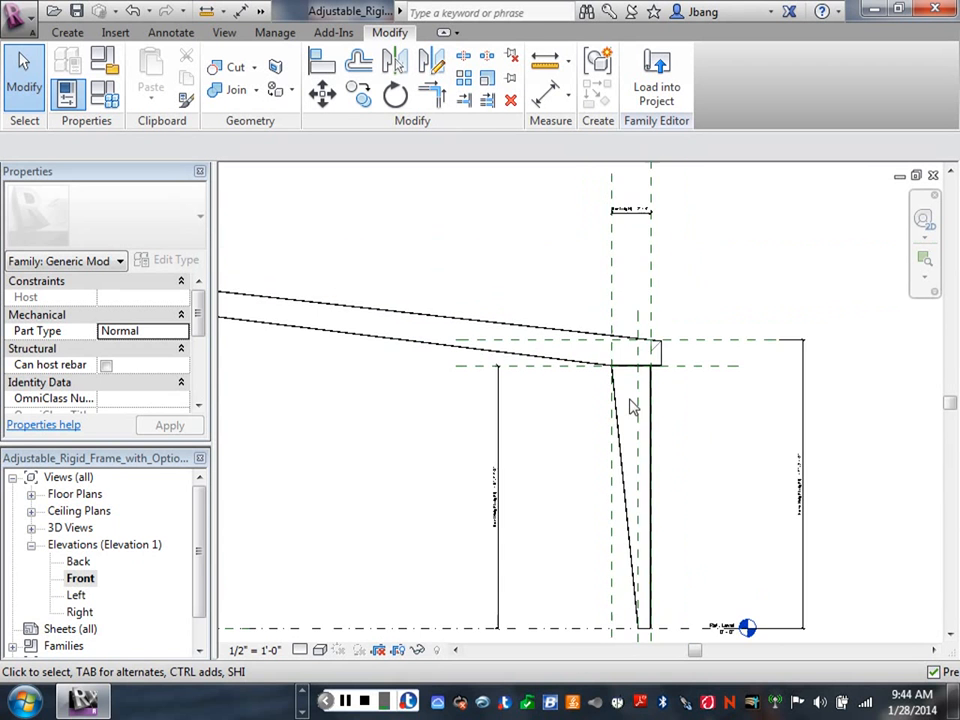
scroll(631, 405, "down", 1)
middle_click_drag(631, 405, 754, 446)
scroll(754, 446, "down", 2)
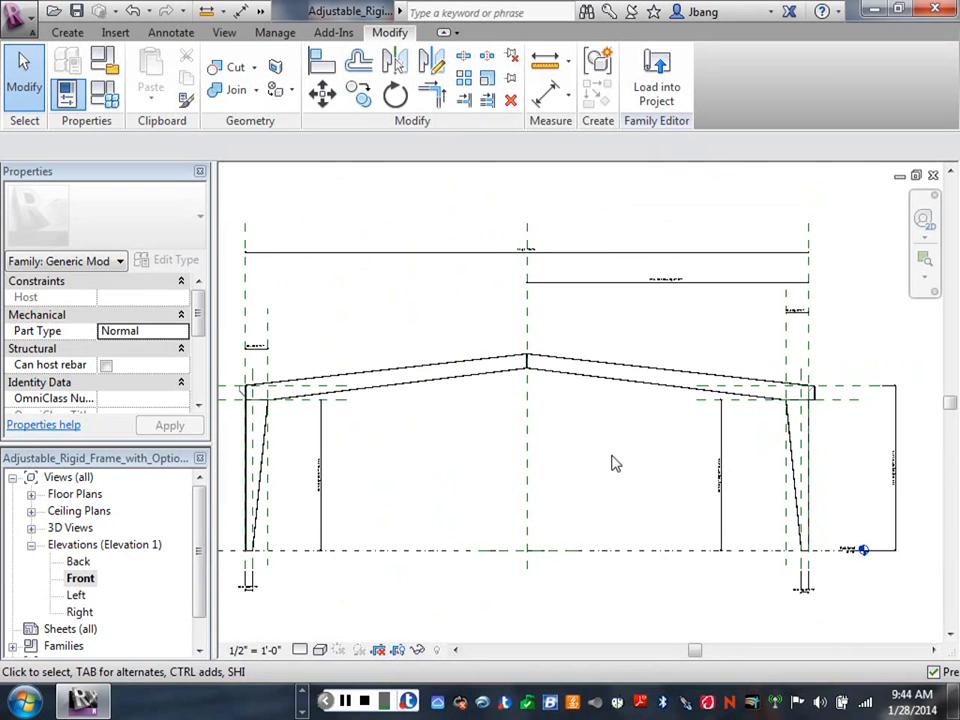
middle_click_drag(626, 468, 651, 452)
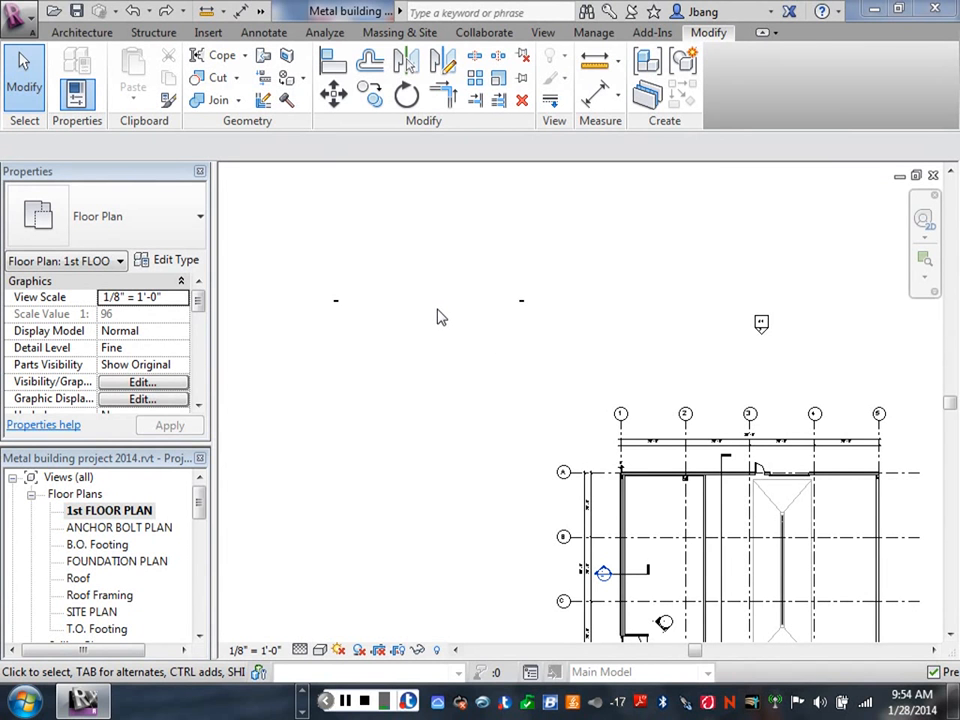
Rotate the rigid frame 90° from horizontal to vertical and delete the invalidated dimensions
left_click(521, 302)
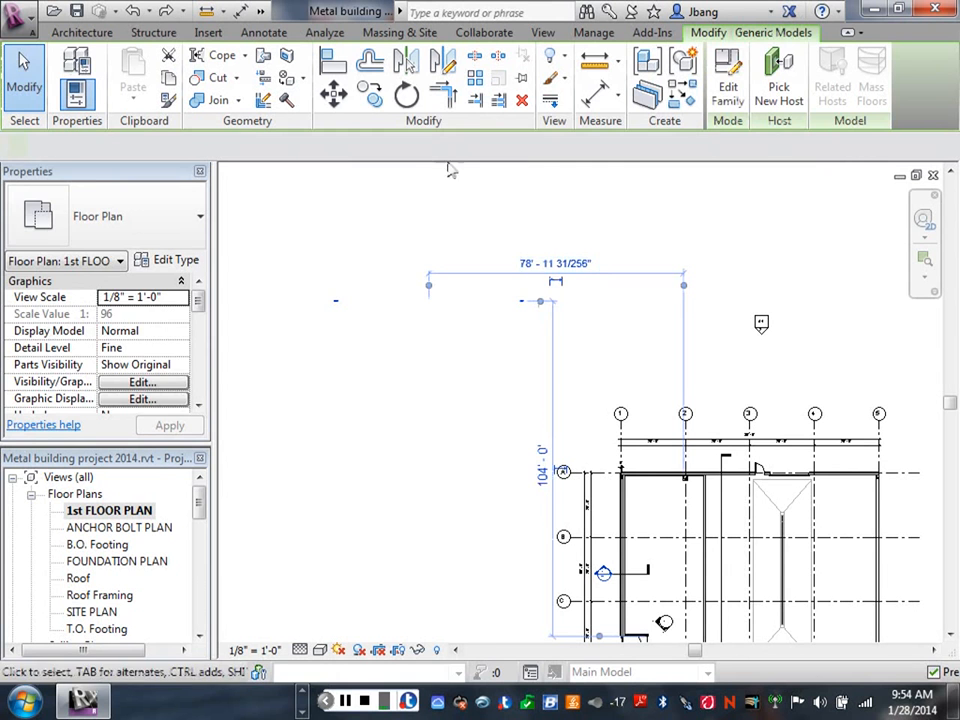
left_click(405, 95)
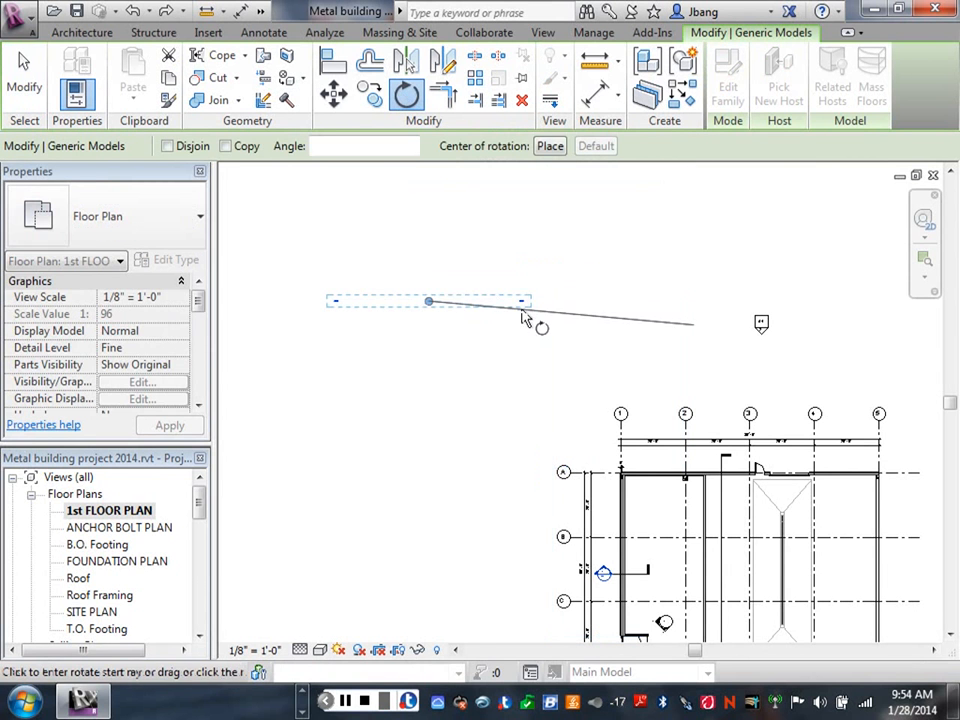
left_click(548, 313)
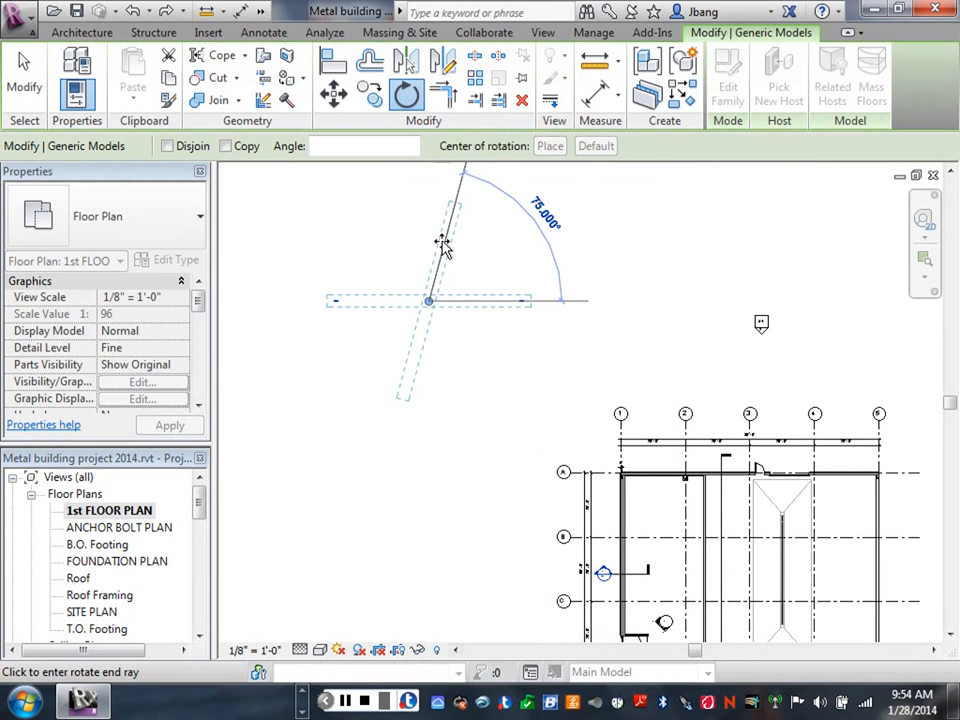
left_click(429, 246)
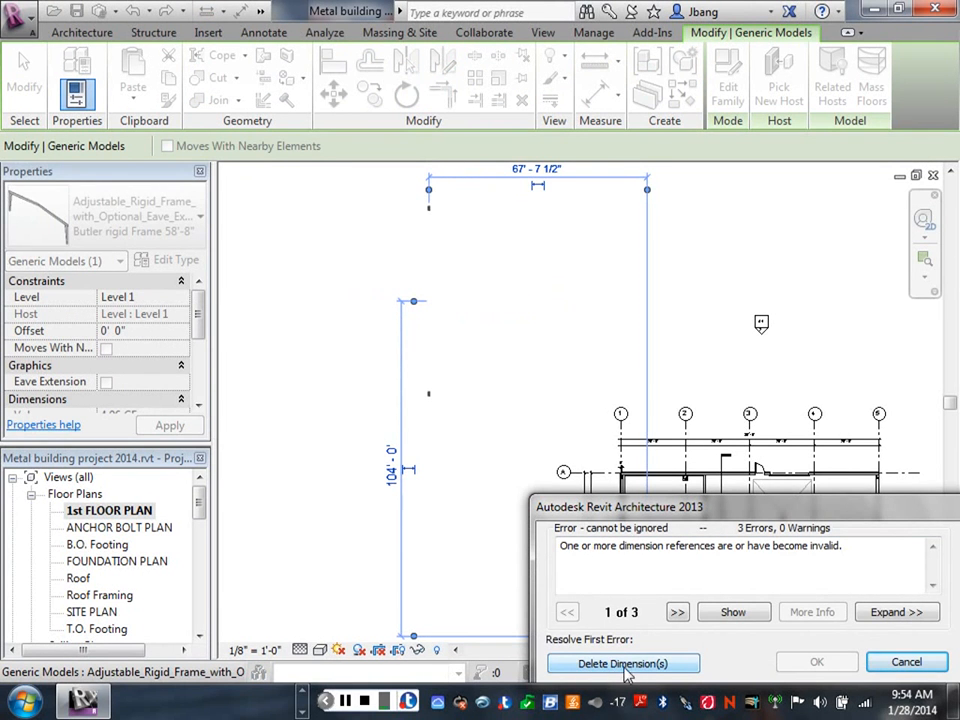
left_click(627, 664)
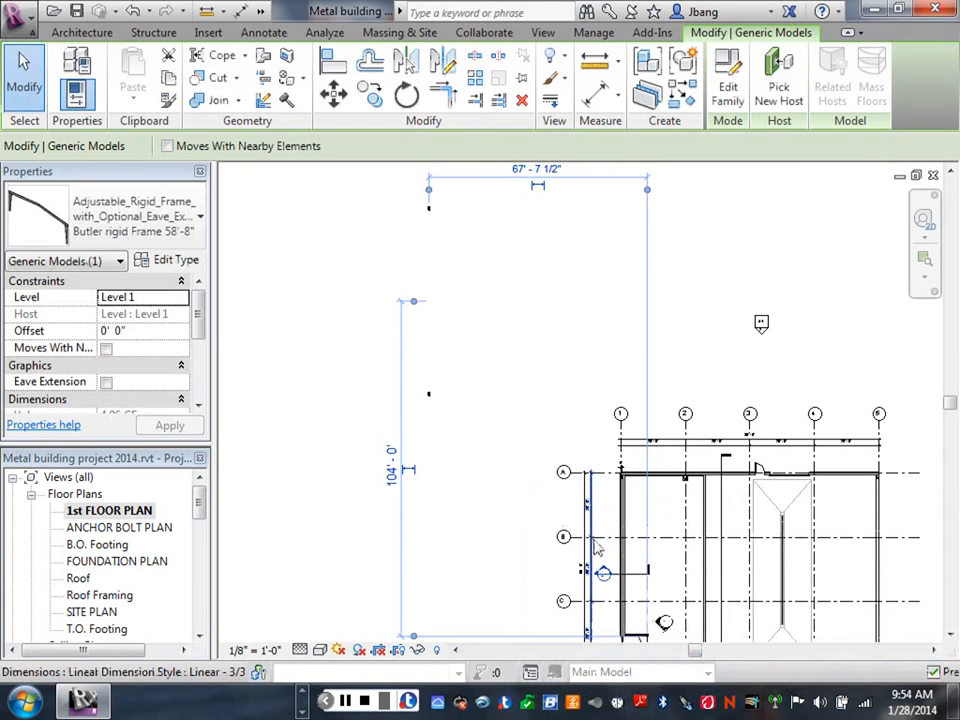
left_click(530, 342)
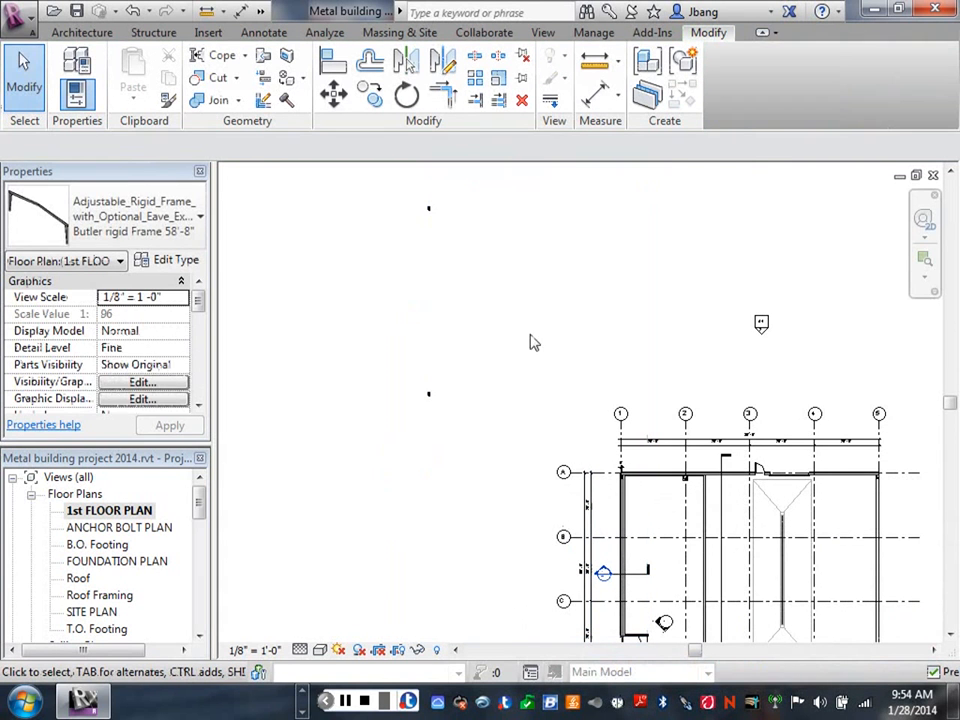
left_click(430, 214)
Copy the frame from its top end to the wall and grid intersection, then cancel the copy command
left_click(370, 94)
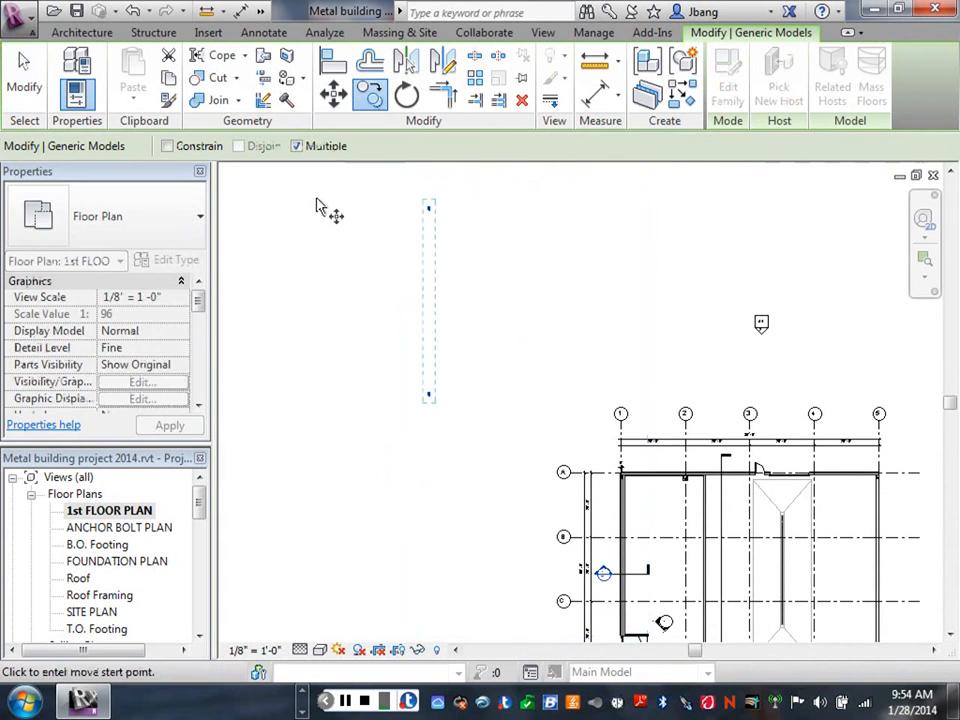
scroll(428, 190, "up", 3)
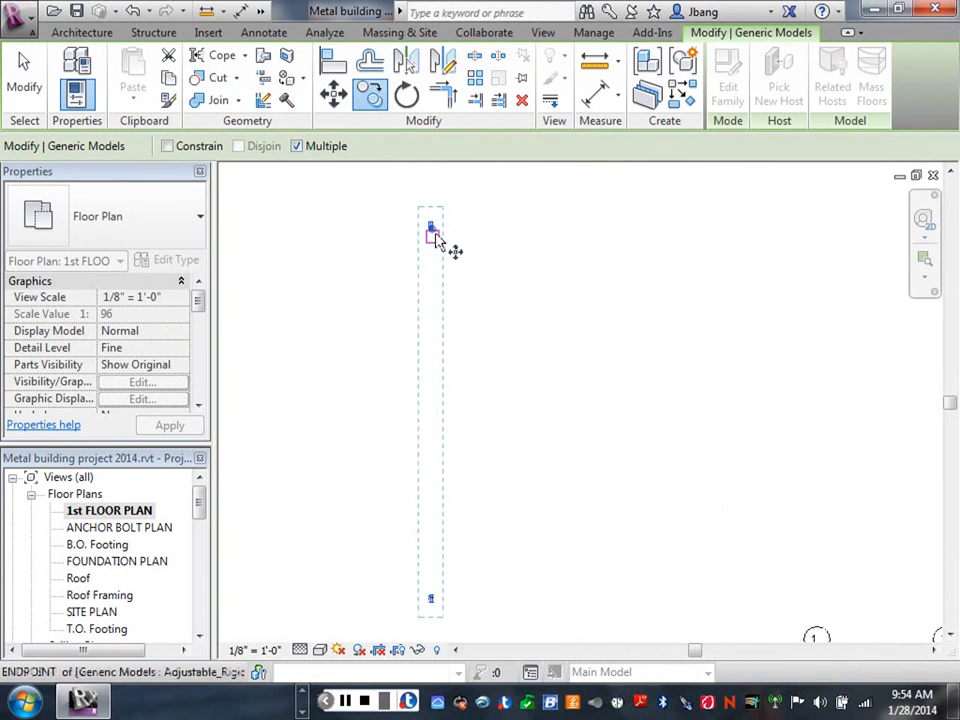
scroll(435, 230, "up", 6)
middle_click_drag(411, 184, 450, 366)
left_click(447, 365)
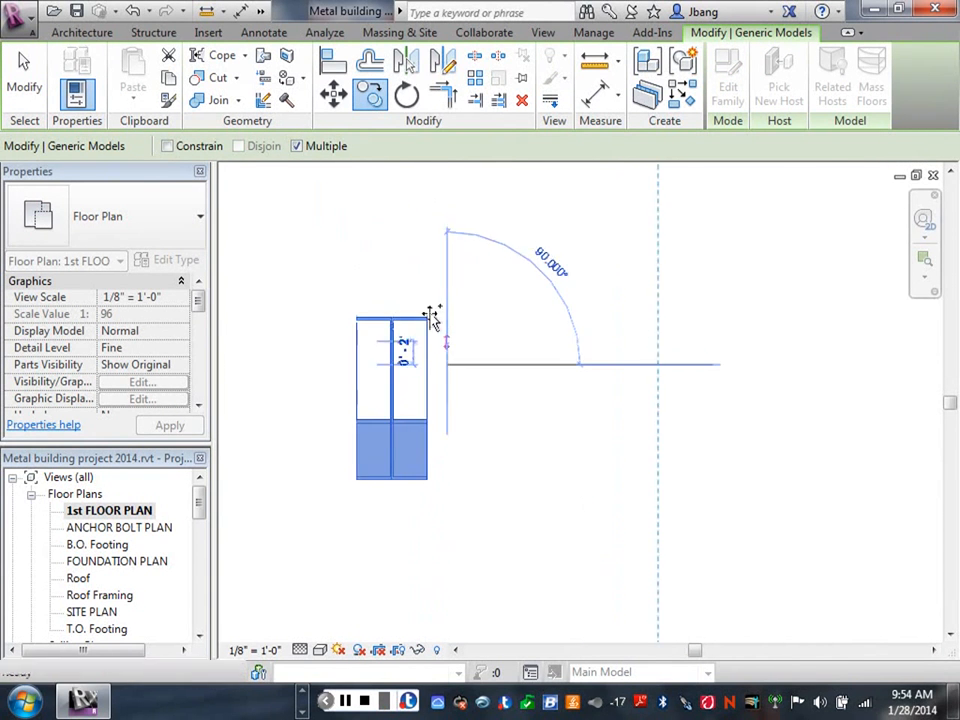
scroll(411, 305, "up", 4)
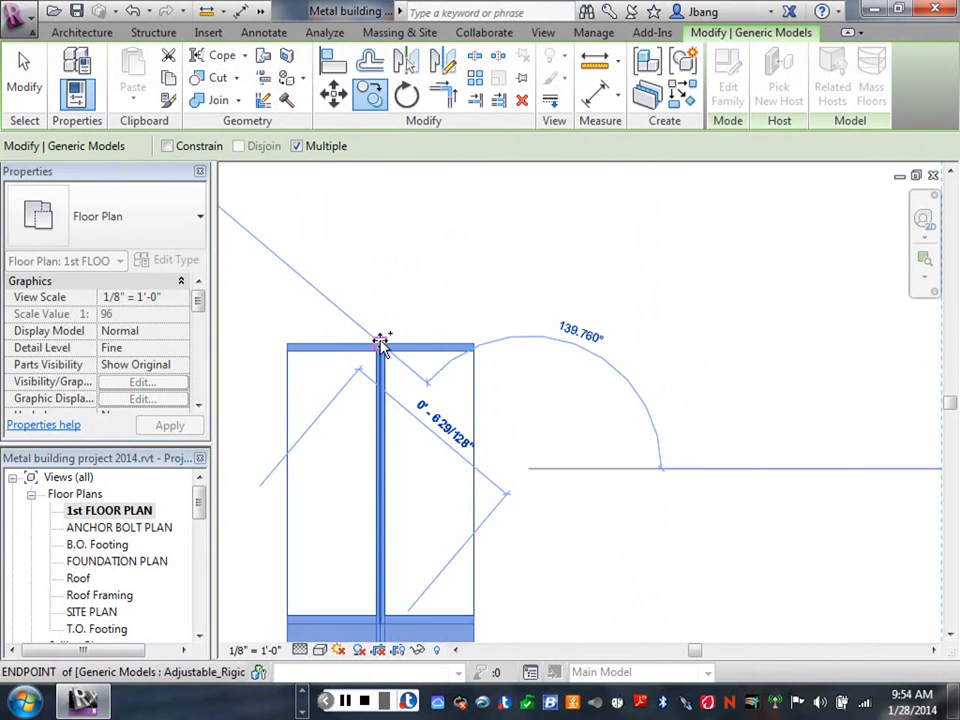
scroll(380, 343, "down", 3)
scroll(580, 427, "down", 10)
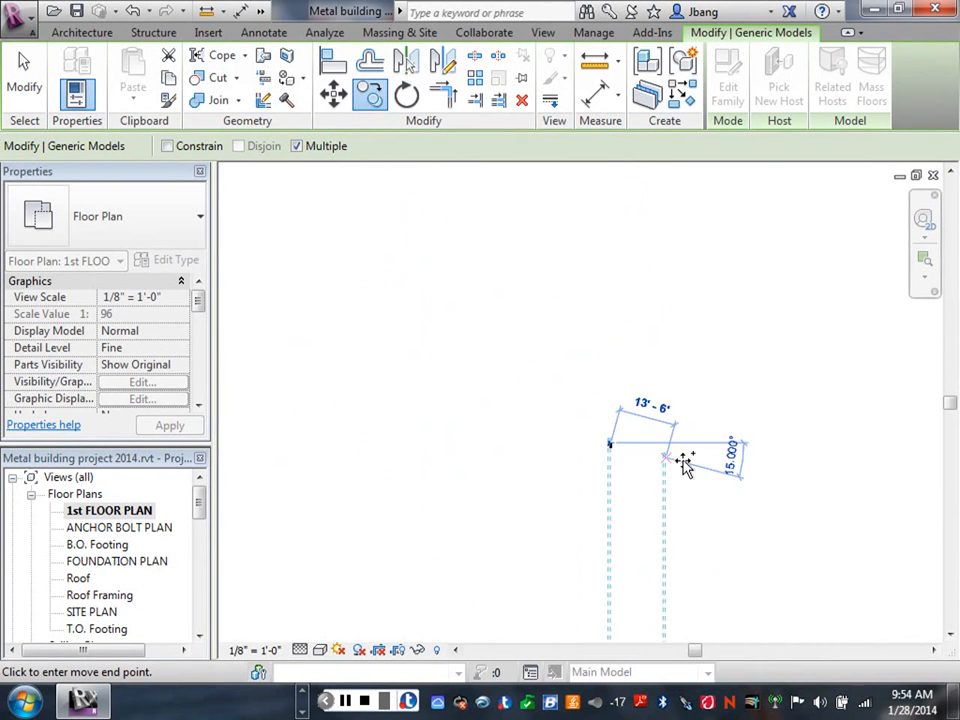
middle_click_drag(684, 462, 362, 288)
scroll(354, 285, "down", 3)
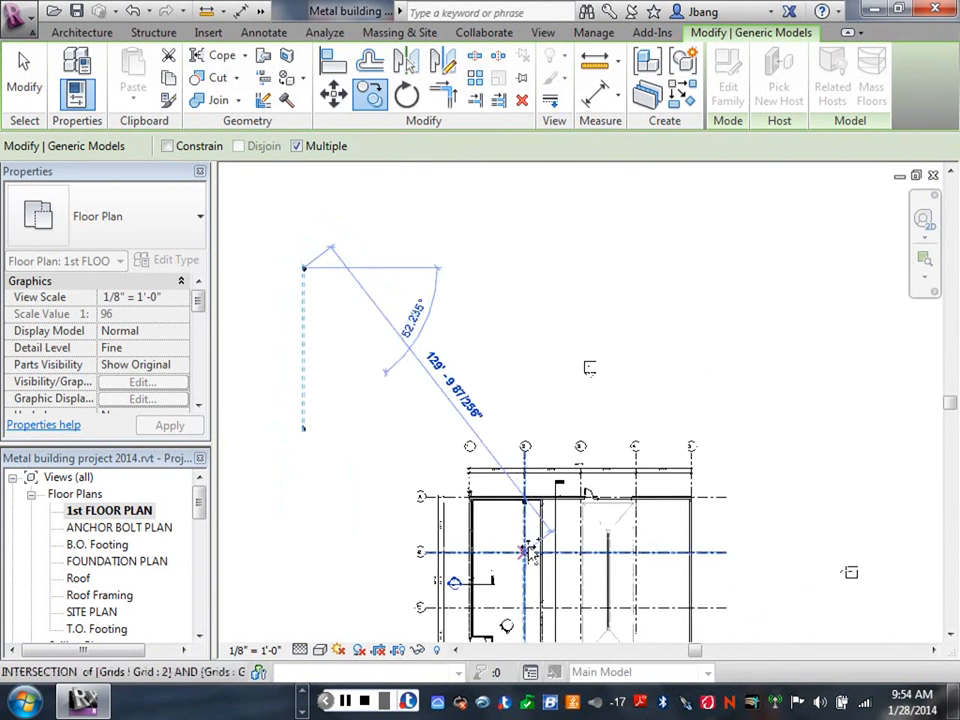
scroll(529, 547, "up", 1)
scroll(533, 541, "up", 5)
middle_click_drag(543, 291, 514, 418)
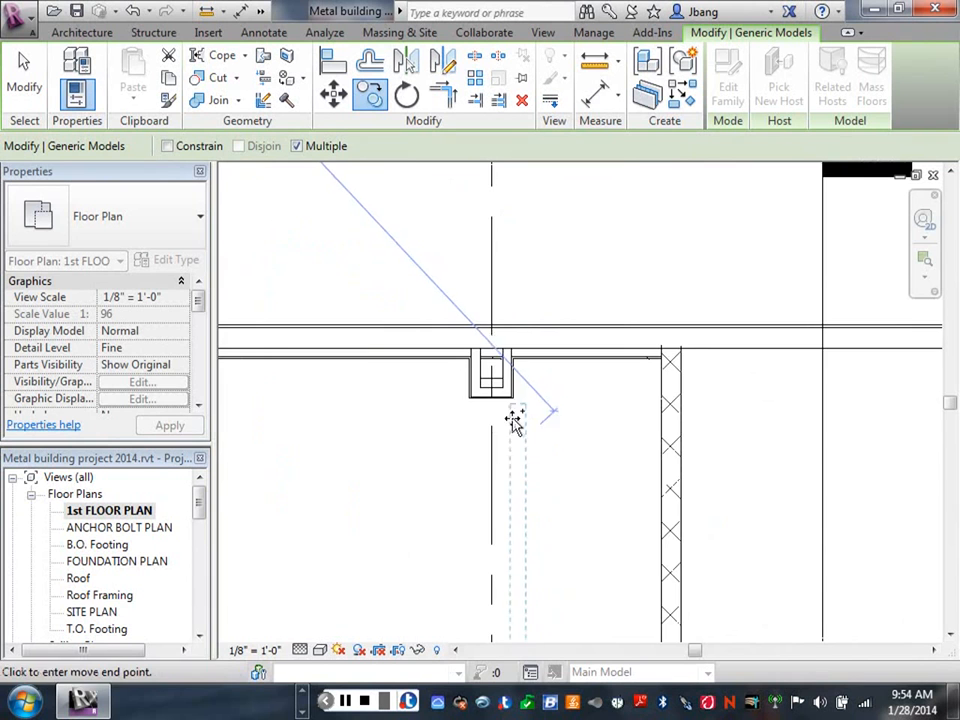
scroll(499, 396, "up", 3)
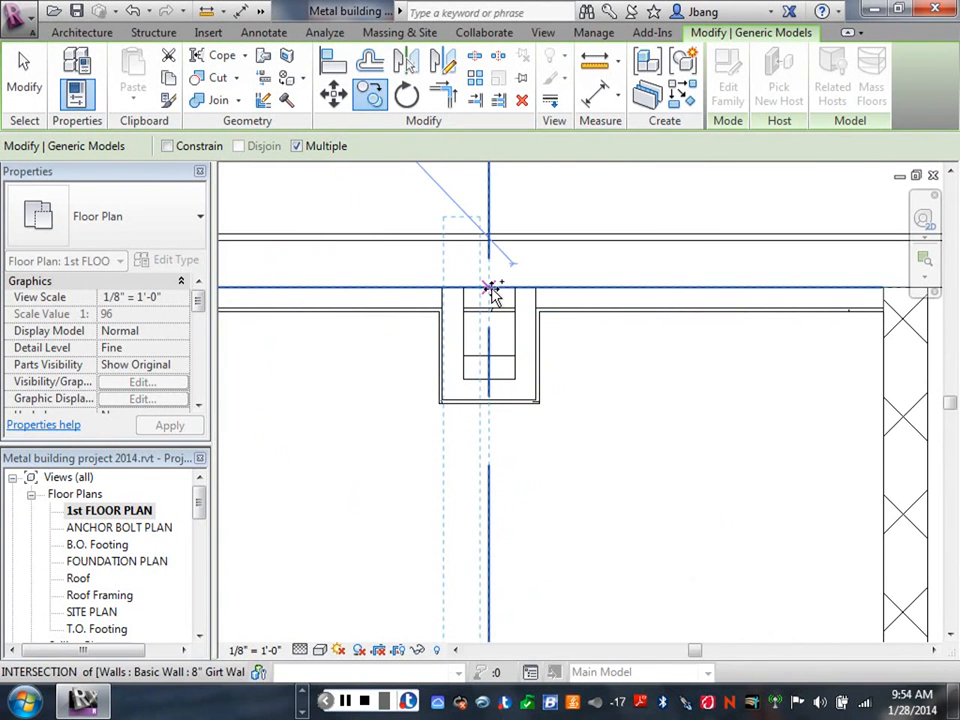
left_click(490, 290)
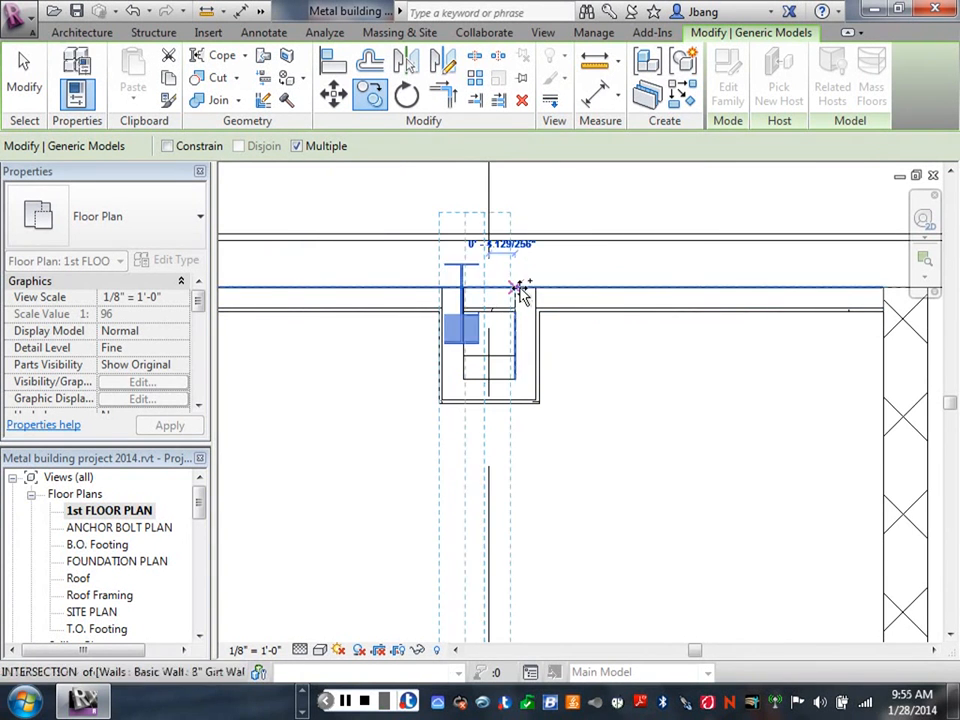
right_click(521, 272)
left_click(533, 278)
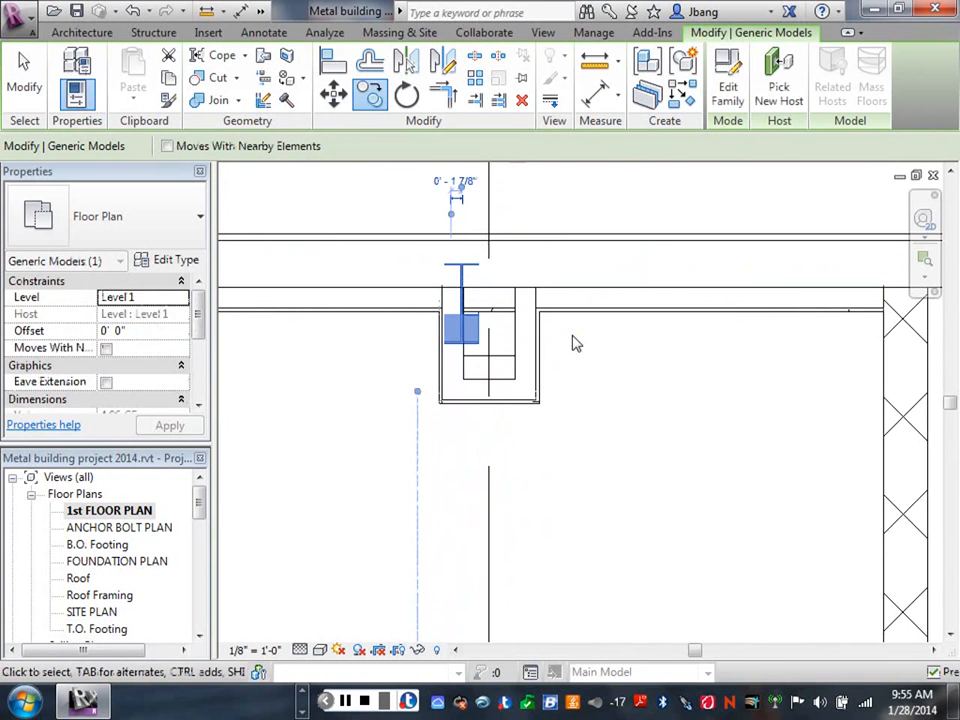
Move the rigid frame so it snaps onto the grid and exterior wall intersection
right_click(575, 340)
key("Escape")
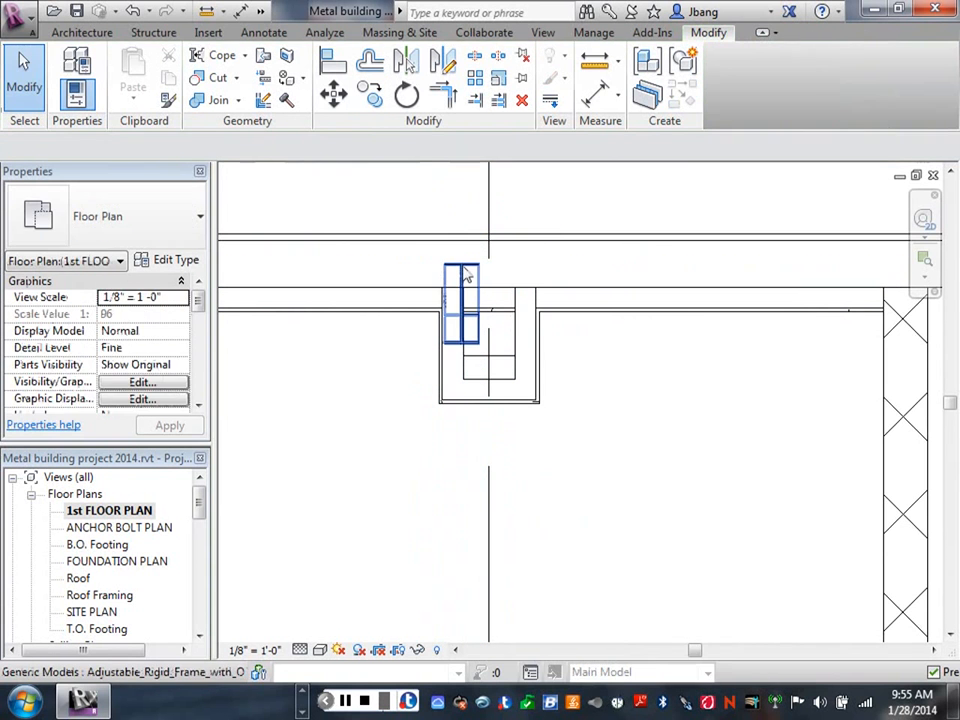
left_click(464, 270)
left_click(335, 94)
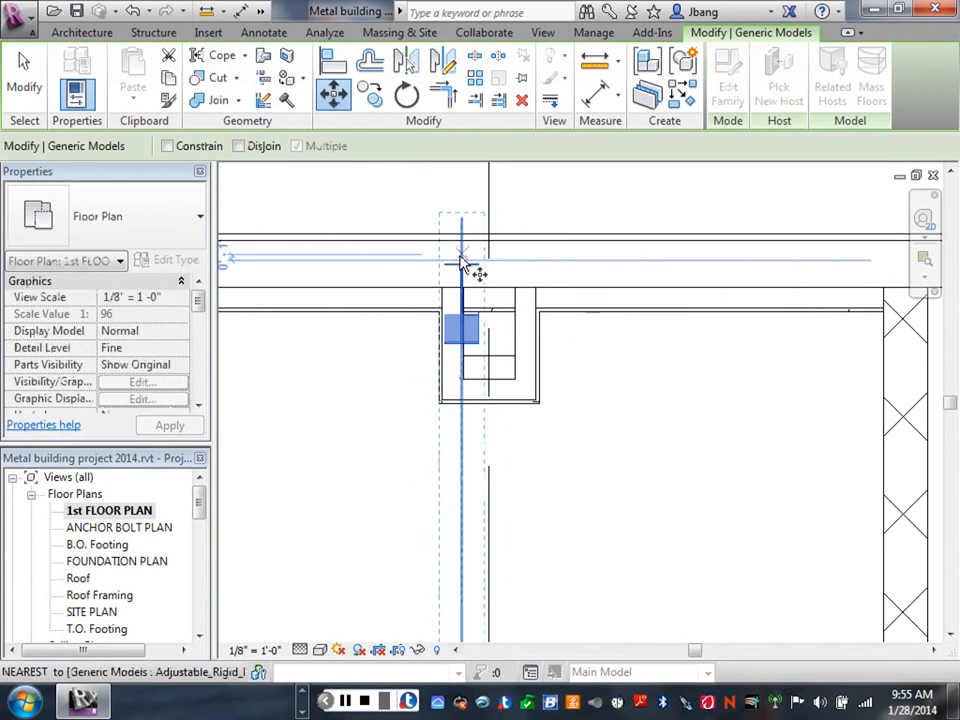
scroll(466, 271, "up", 3)
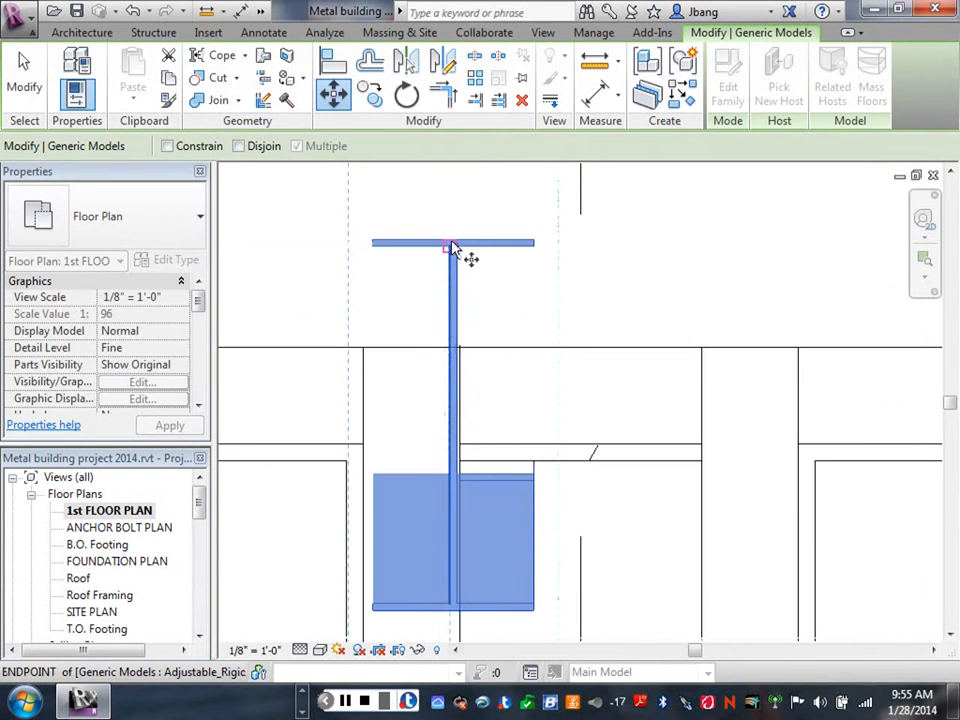
left_click(455, 238)
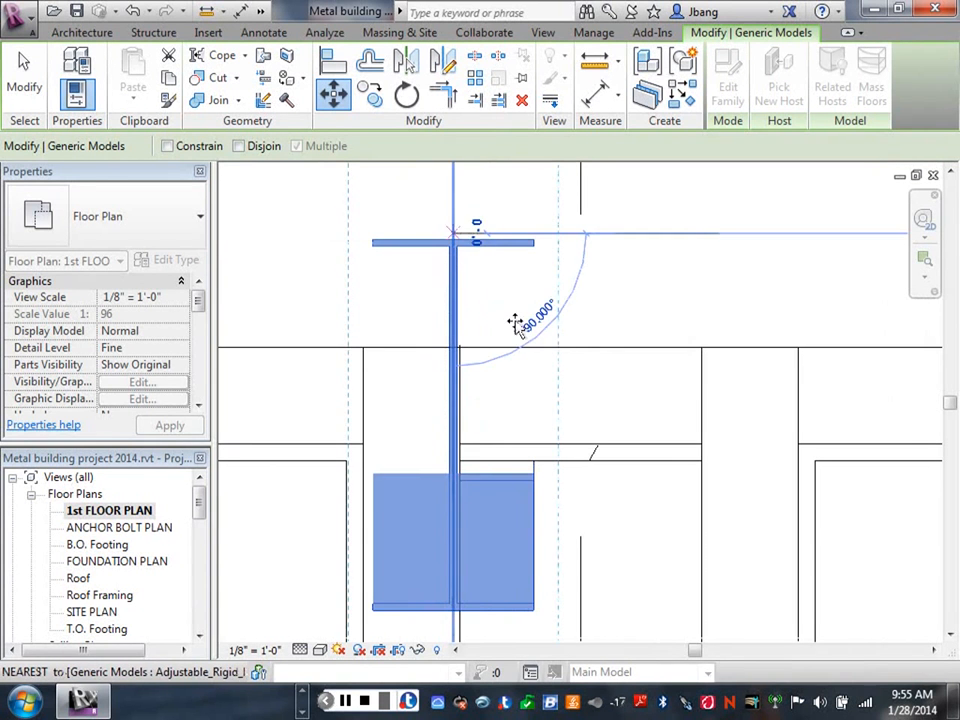
left_click(585, 350)
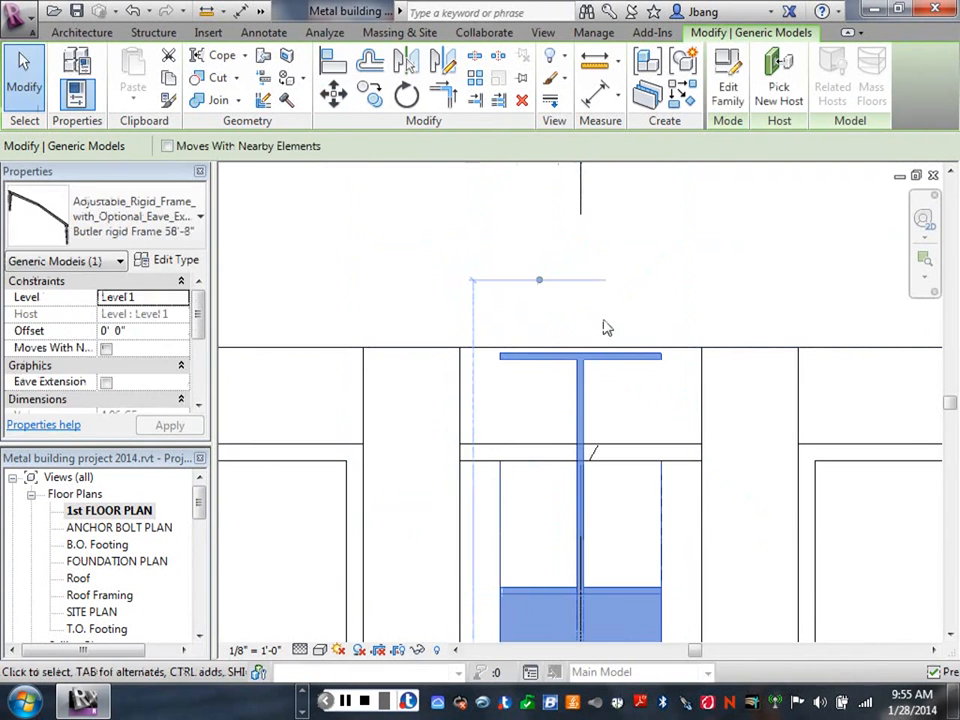
key("m")
key("v")
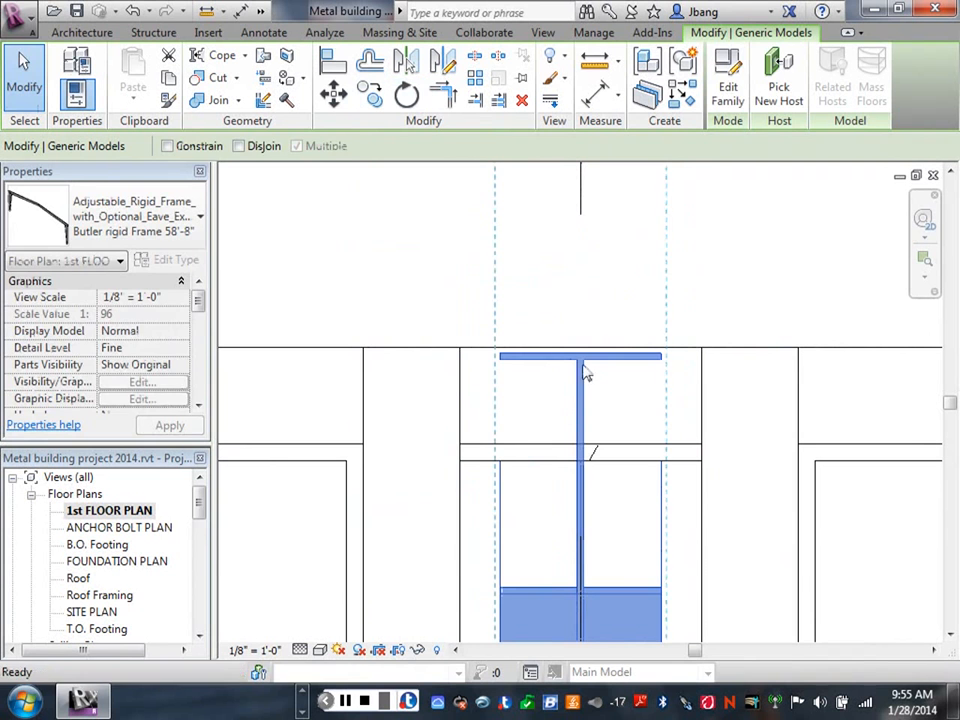
left_click(578, 352)
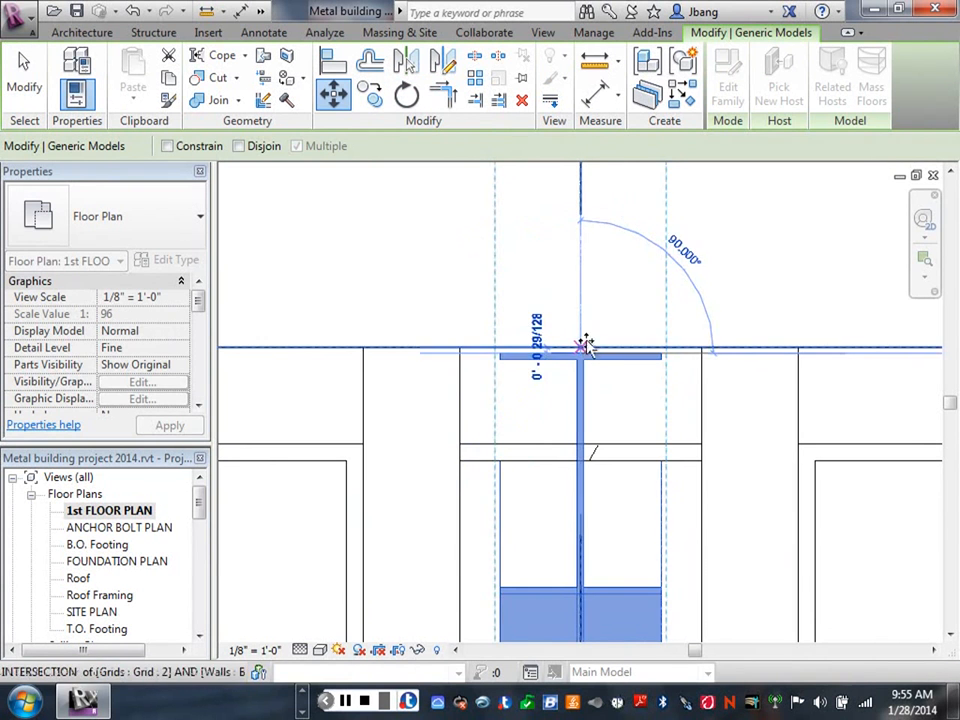
left_click(603, 308)
left_click(607, 296)
scroll(610, 300, "down", 4)
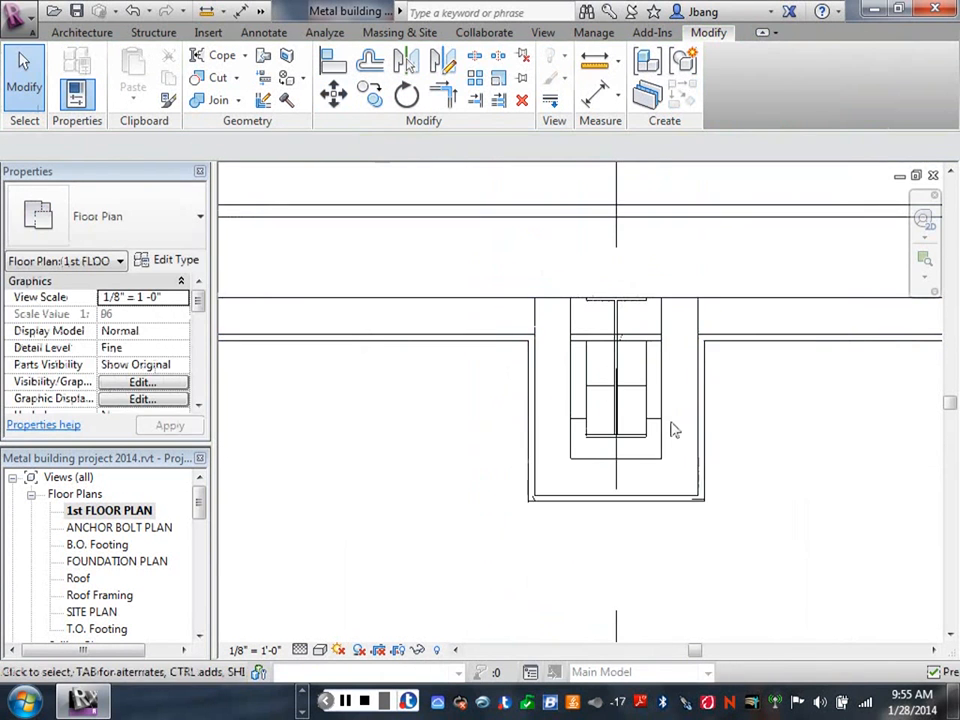
Copy the frame from its top midpoint to the grid 4 intersection
left_click(631, 317)
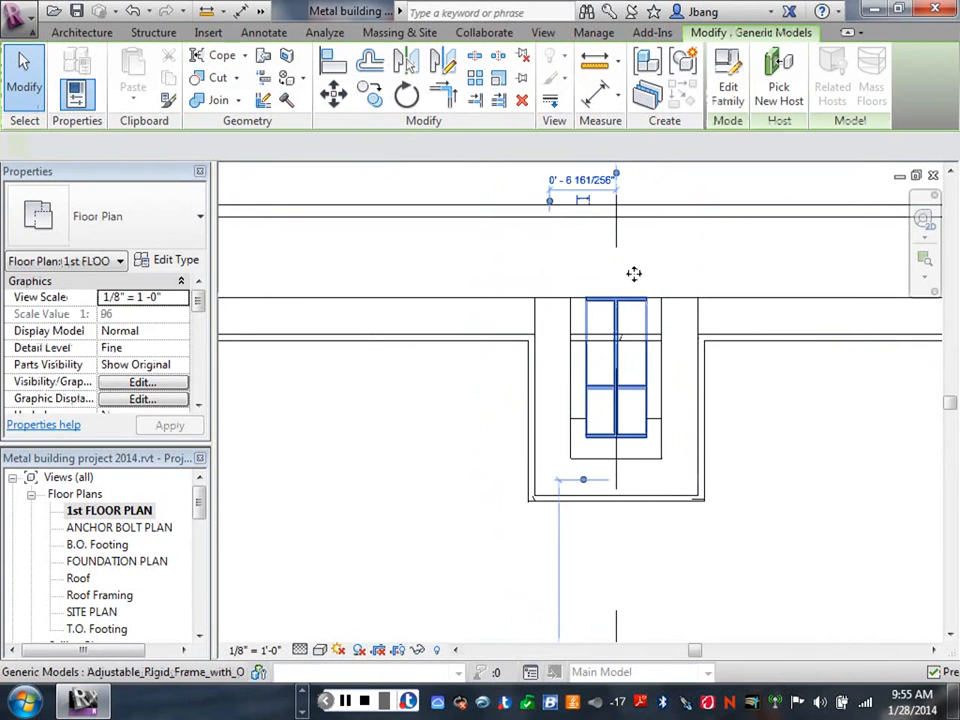
left_click(370, 93)
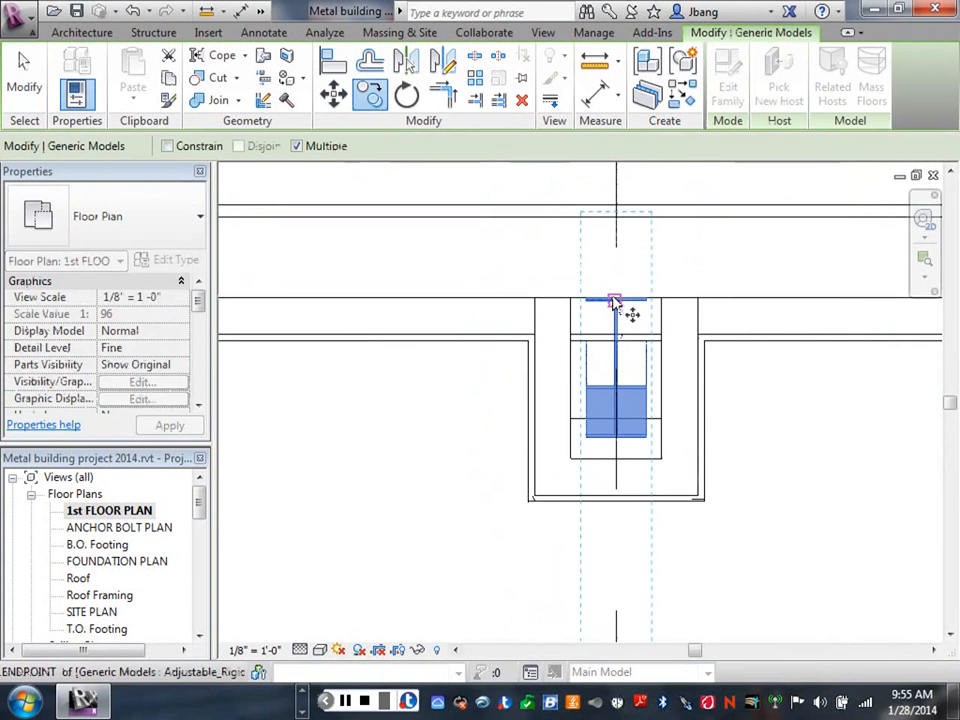
scroll(628, 312, "up", 3)
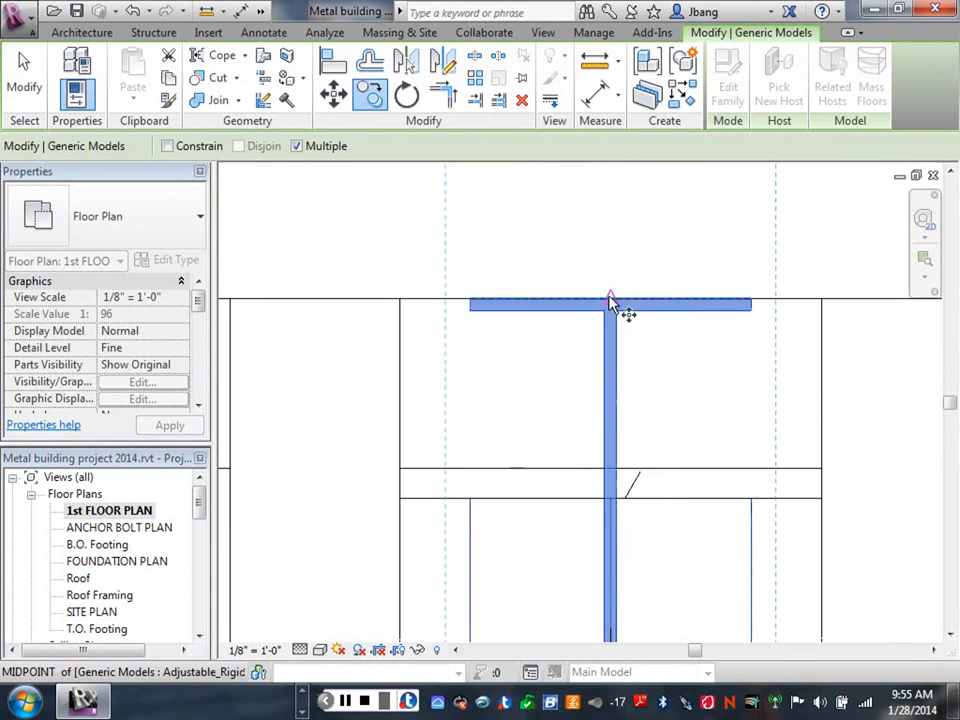
left_click(611, 305)
scroll(729, 369, "down", 3)
scroll(816, 381, "down", 2)
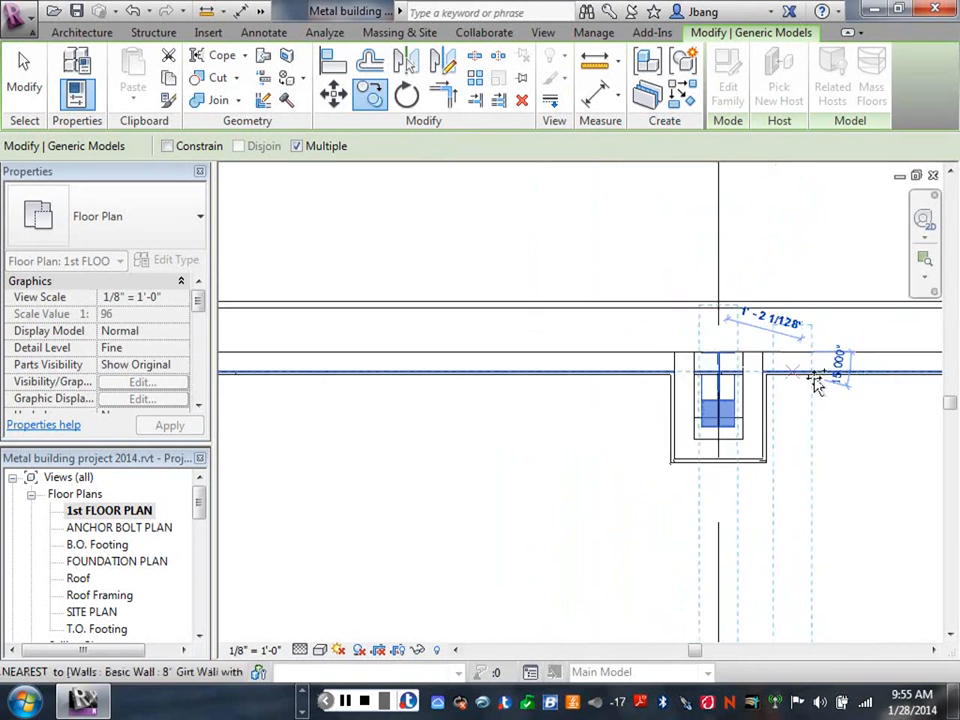
scroll(786, 386, "up", 5)
middle_click_drag(786, 386, 738, 378)
scroll(583, 381, "down", 3)
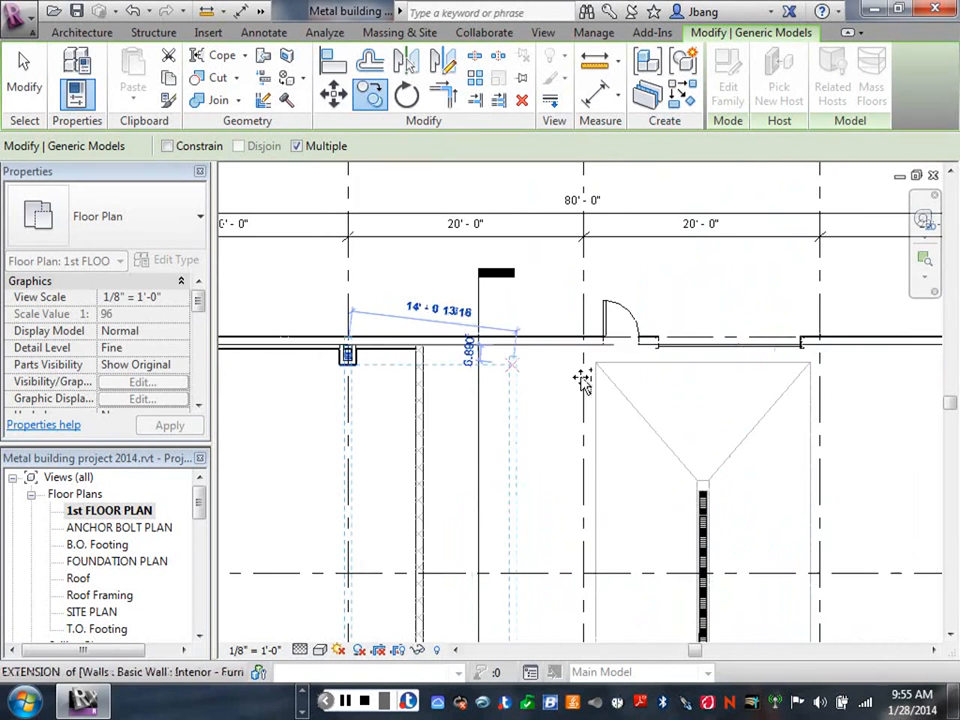
scroll(583, 362, "up", 2)
scroll(568, 311, "up", 2)
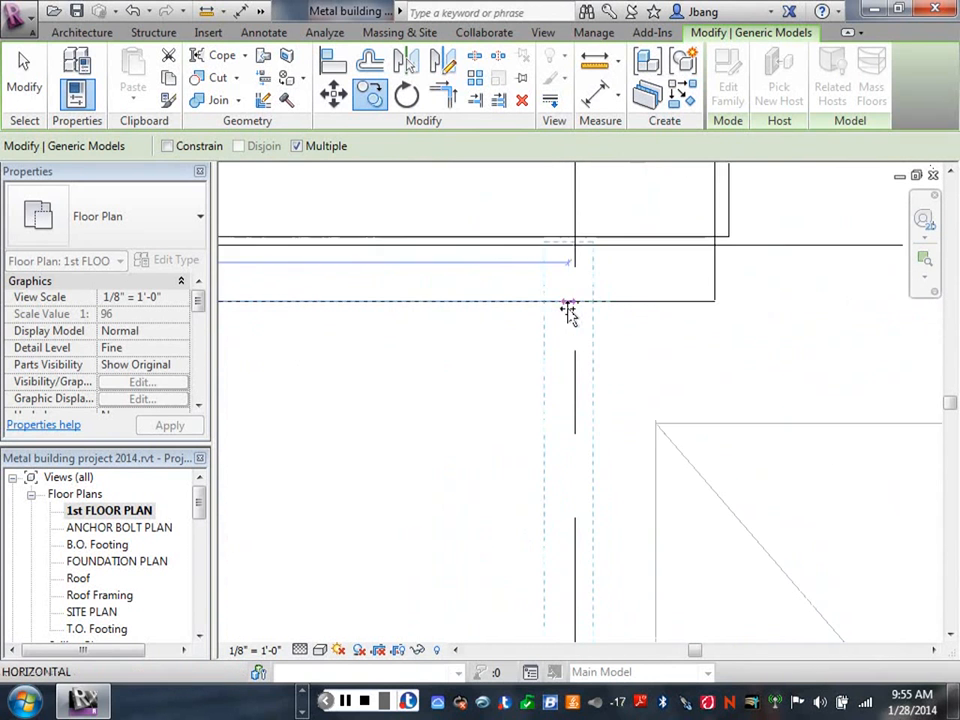
scroll(577, 305, "up", 2)
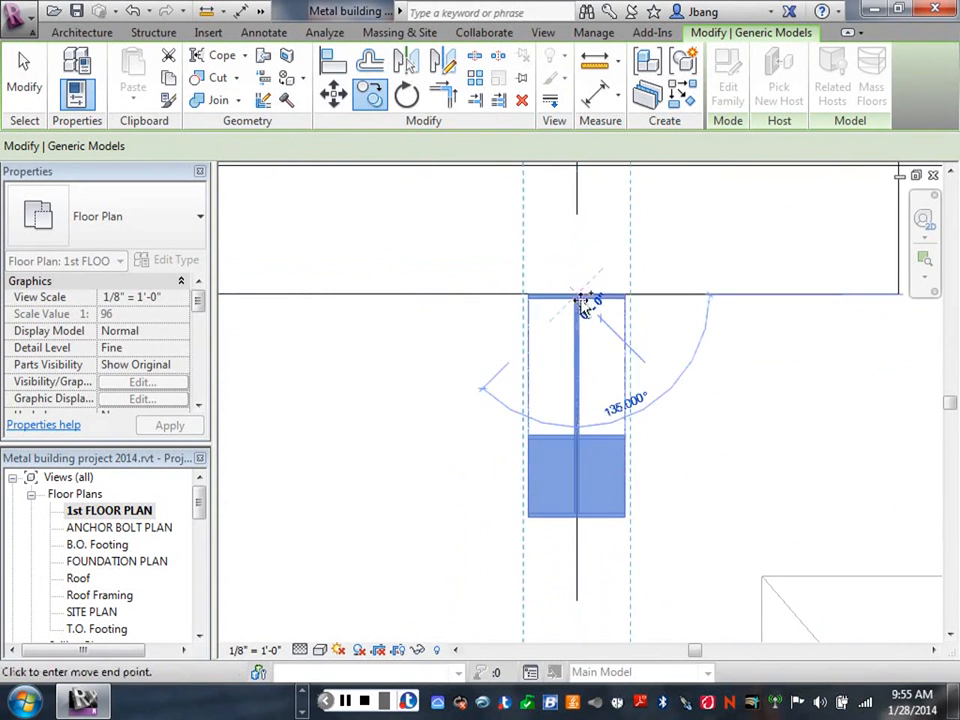
scroll(692, 381, "down", 3)
scroll(757, 375, "down", 2)
middle_click_drag(776, 368, 236, 358)
scroll(236, 358, "down", 2)
scroll(560, 360, "up", 3)
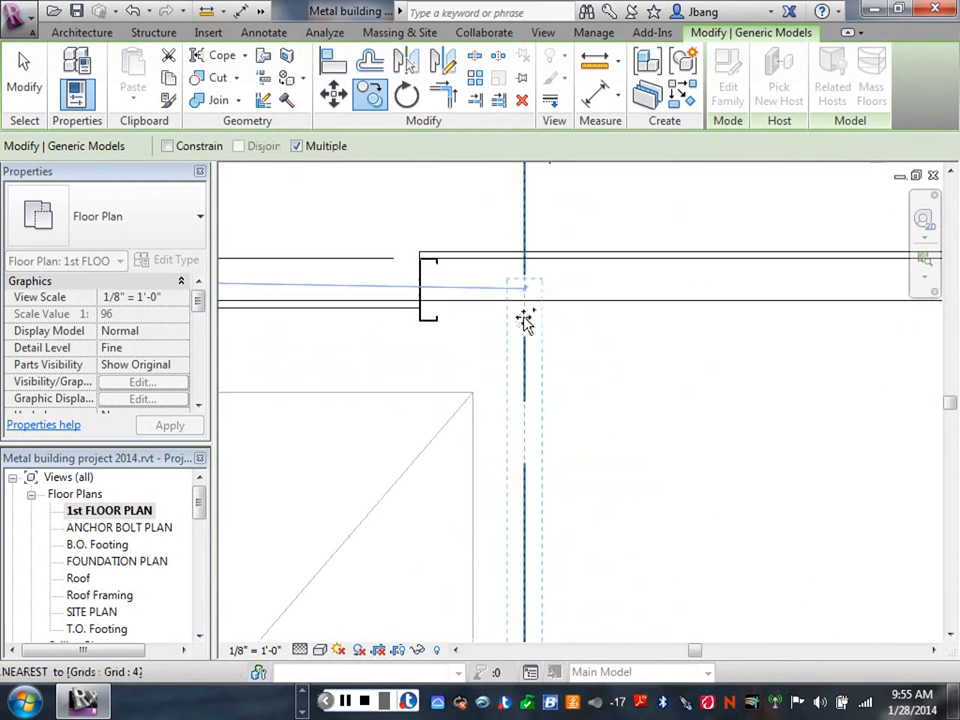
left_click(524, 304)
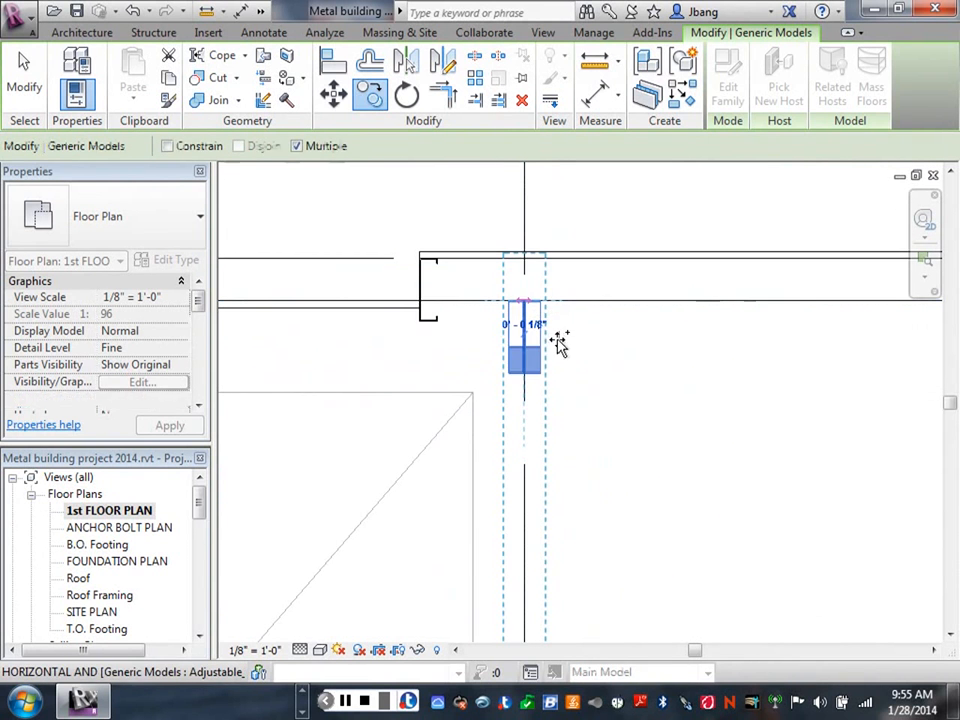
right_click(574, 335)
left_click(624, 352)
right_click(627, 362)
mouse_move(660, 375)
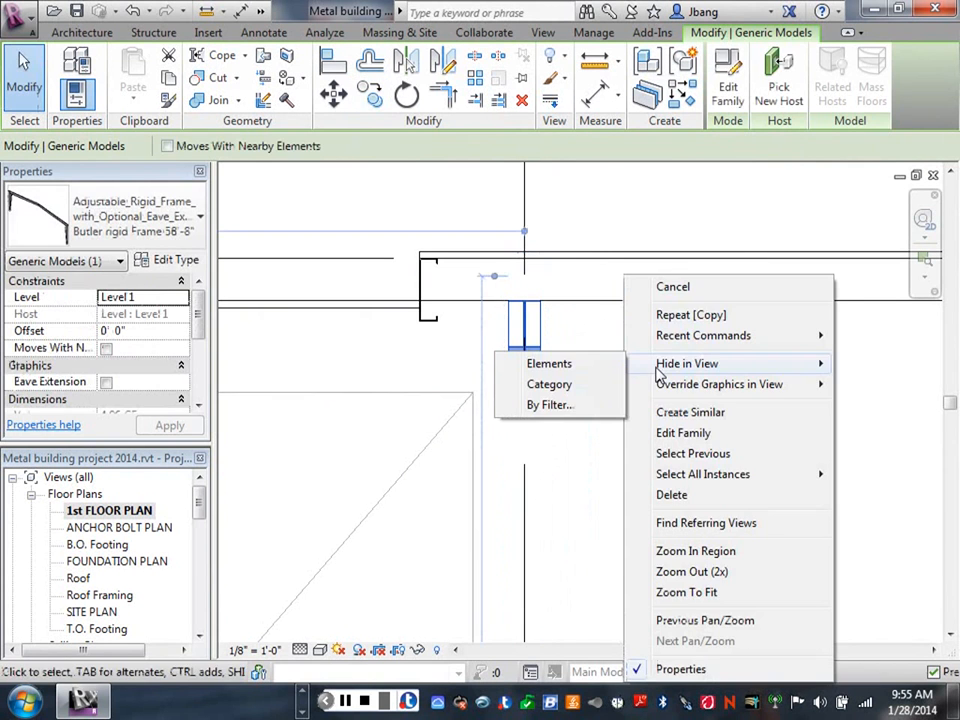
left_click(676, 290)
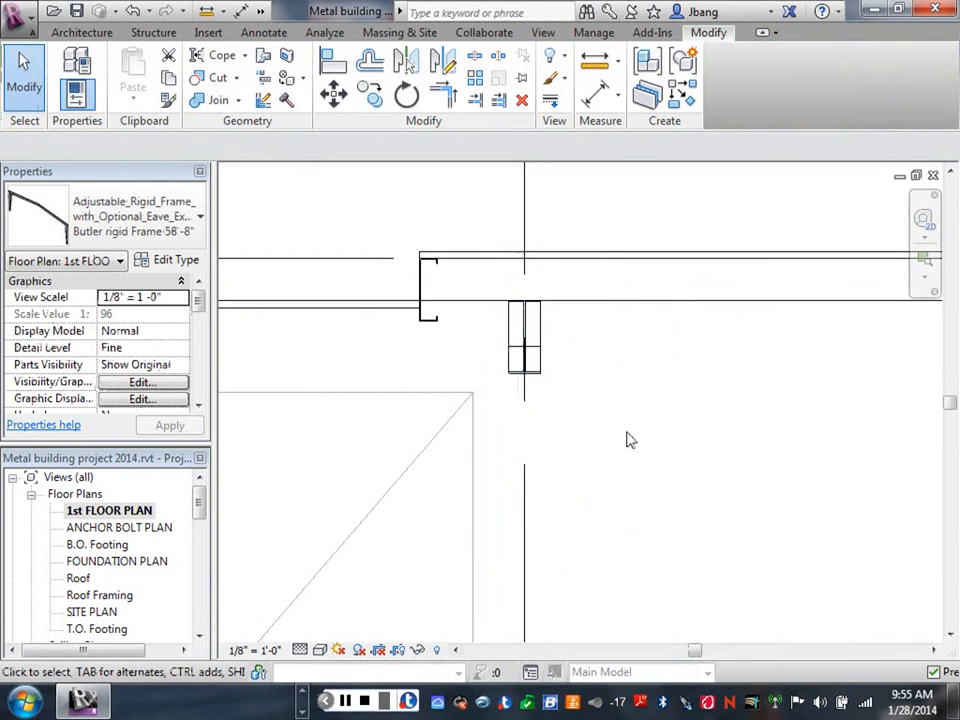
Open the default 3D view and orbit lower to show the building walls
scroll(636, 470, "down", 3)
scroll(643, 386, "down", 2)
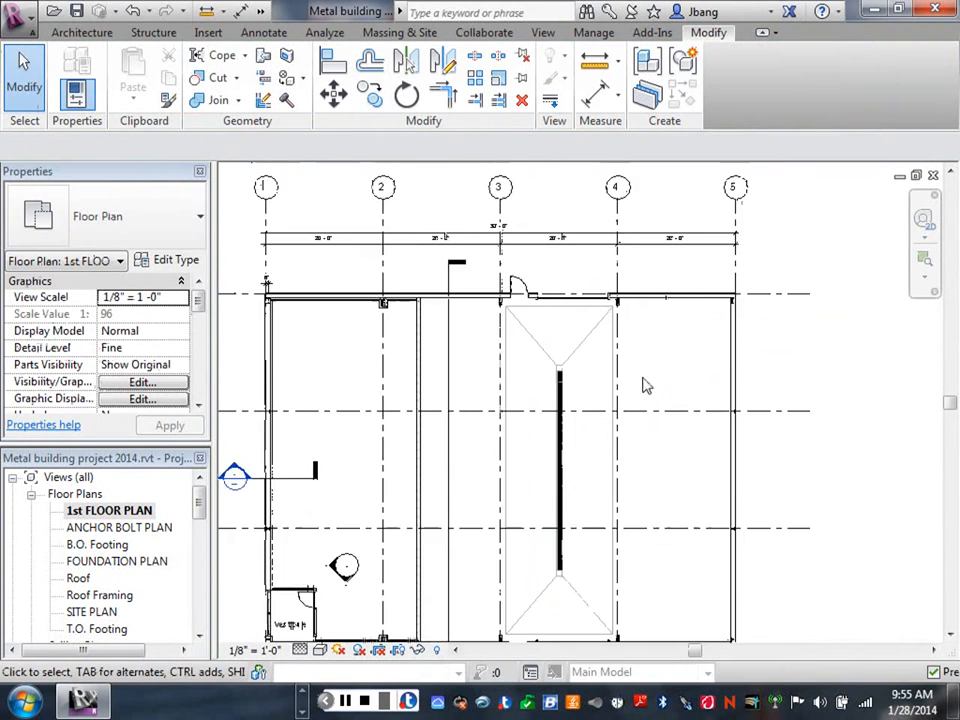
scroll(645, 393, "down", 1)
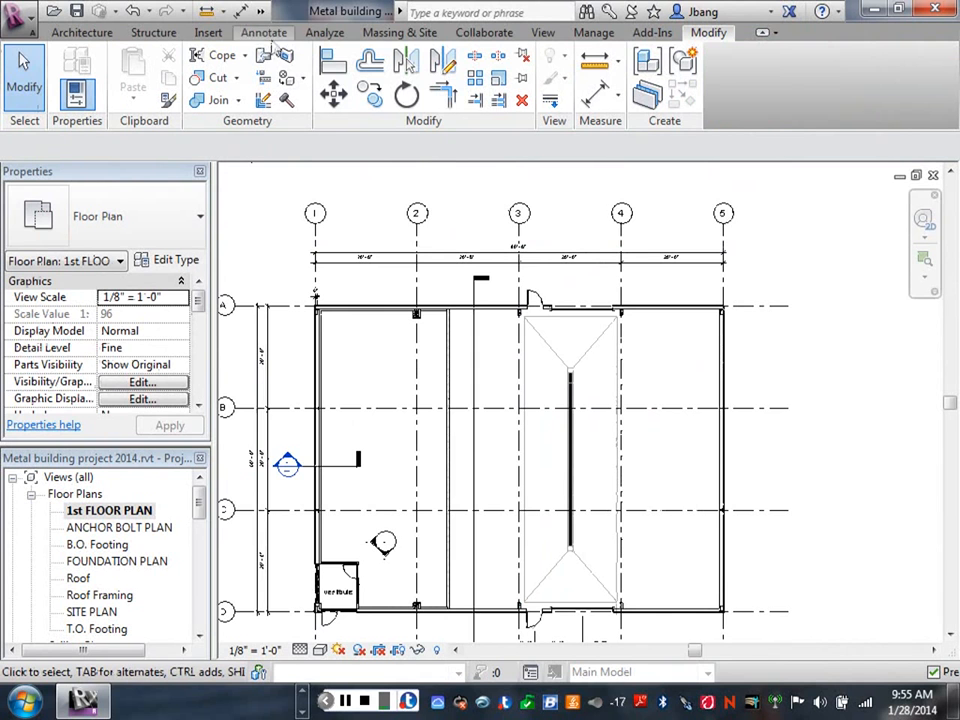
left_click(260, 11)
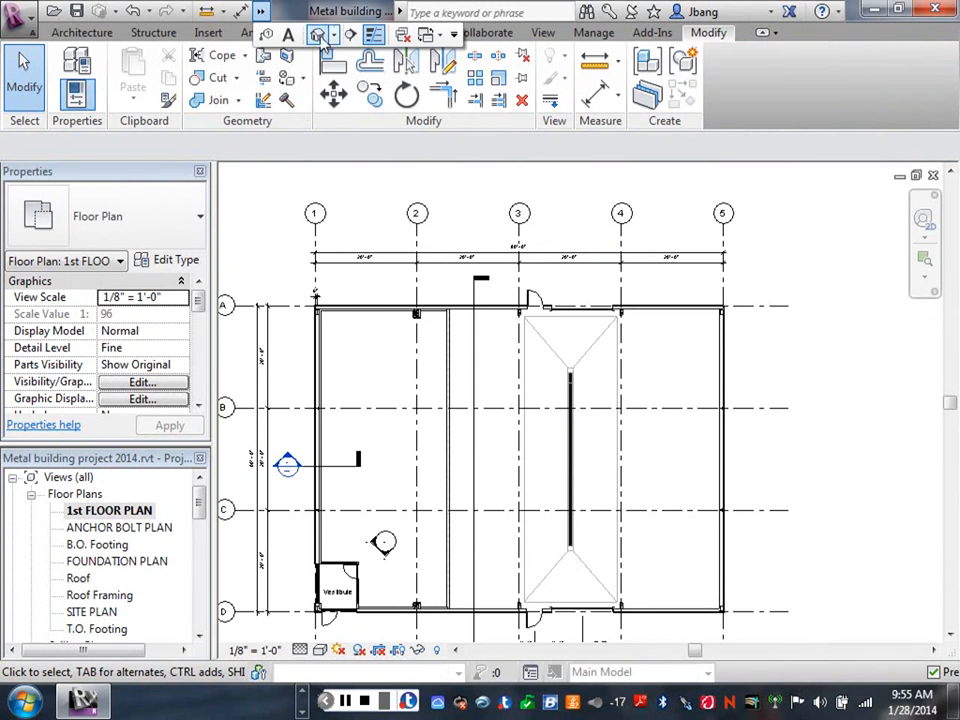
left_click(318, 36)
middle_click_drag(570, 446, 572, 358, "shift")
scroll(577, 517, "up", 3)
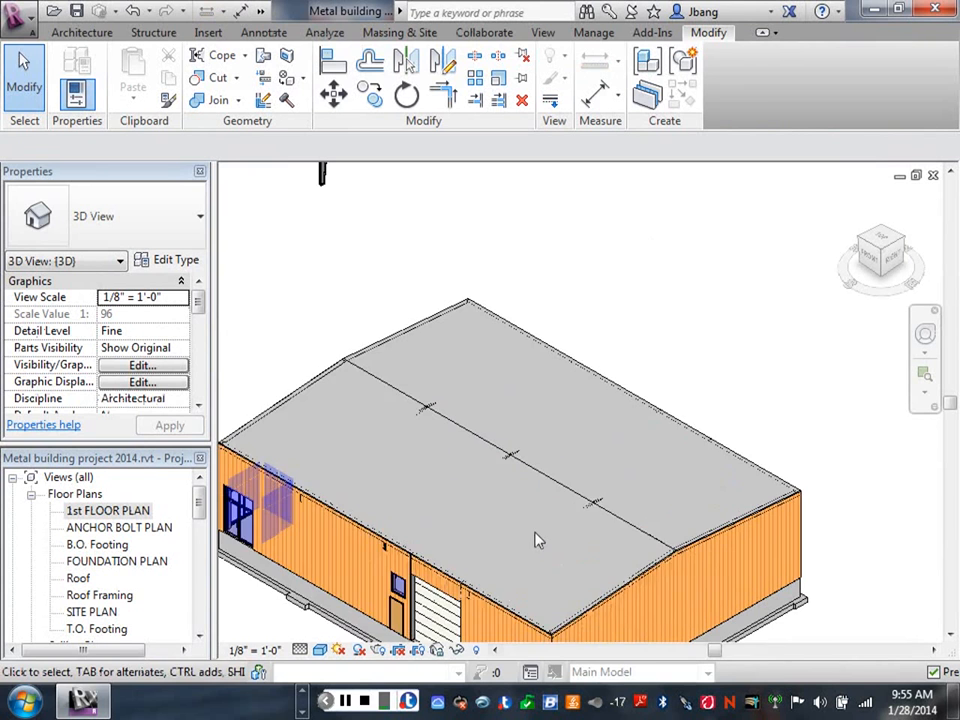
middle_click_drag(538, 541, 585, 454, "shift")
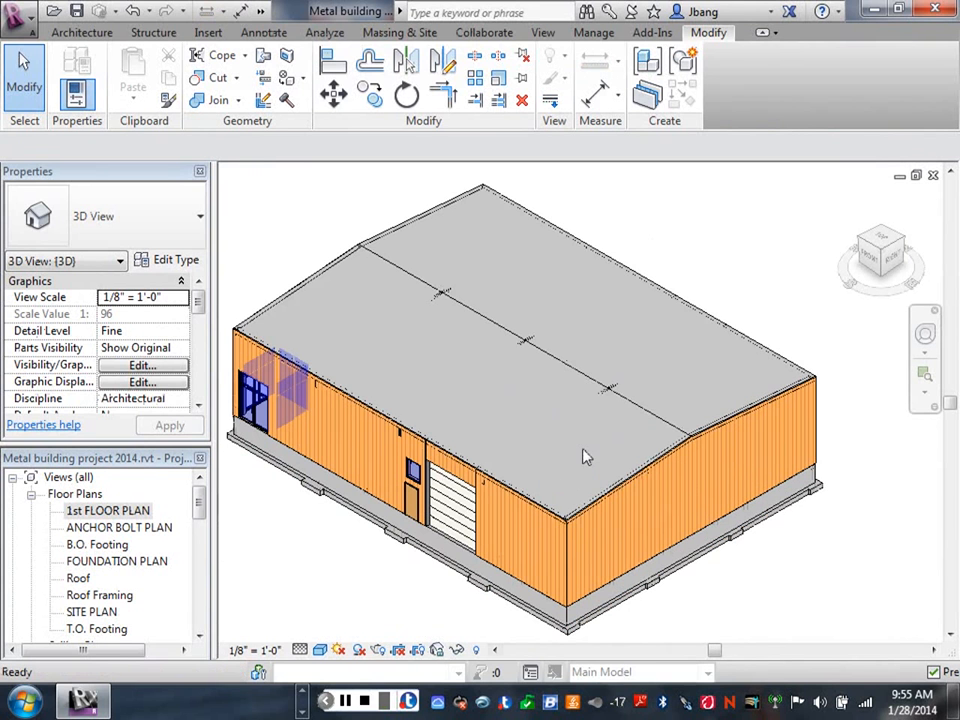
Hide the roof in the 3D view as an element
left_click(628, 483)
right_click(628, 483)
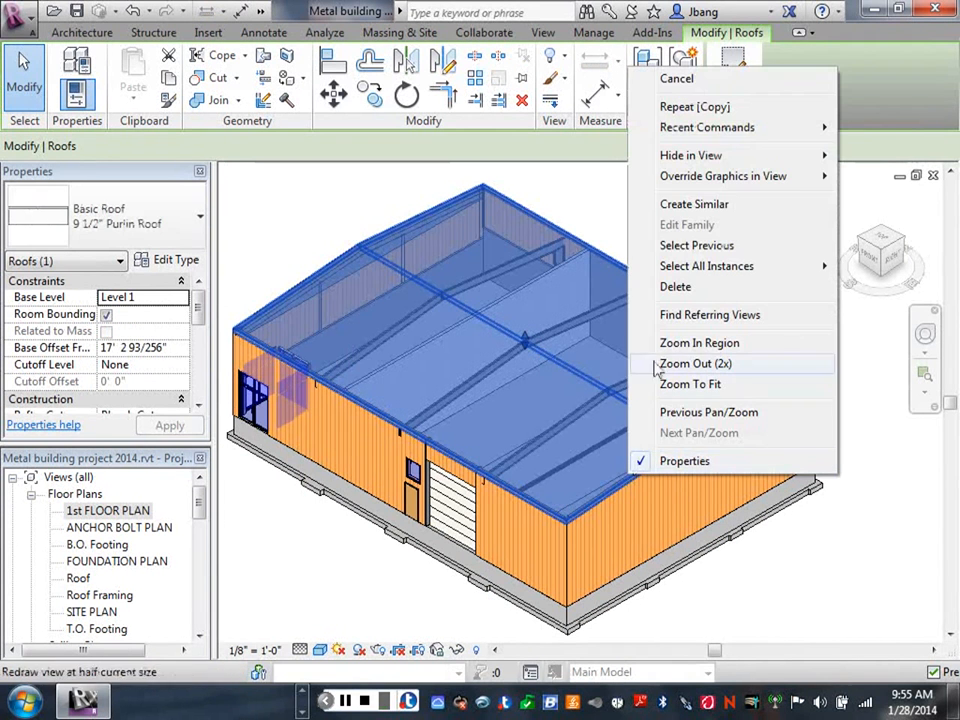
mouse_move(634, 158)
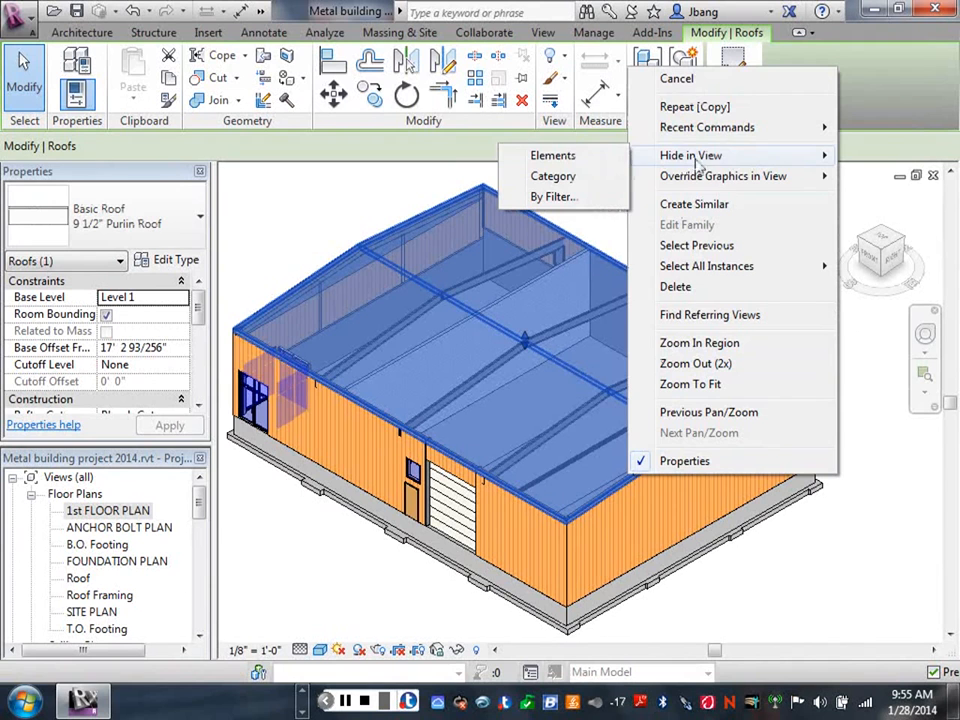
left_click(556, 163)
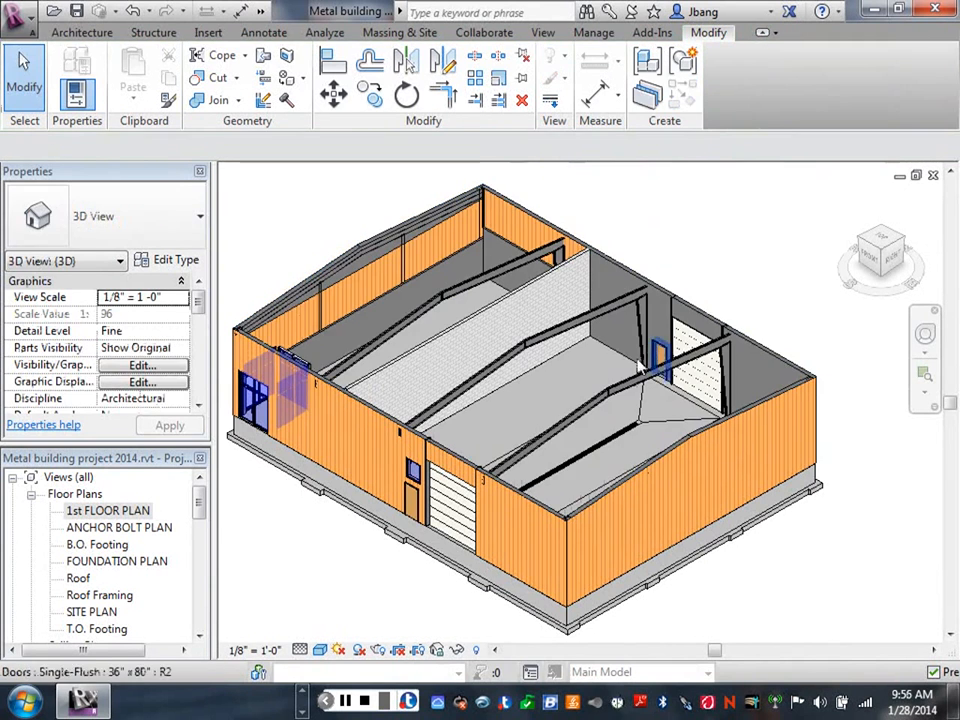
scroll(640, 368, "up", 2)
scroll(640, 366, "up", 1)
scroll(732, 389, "up", 1)
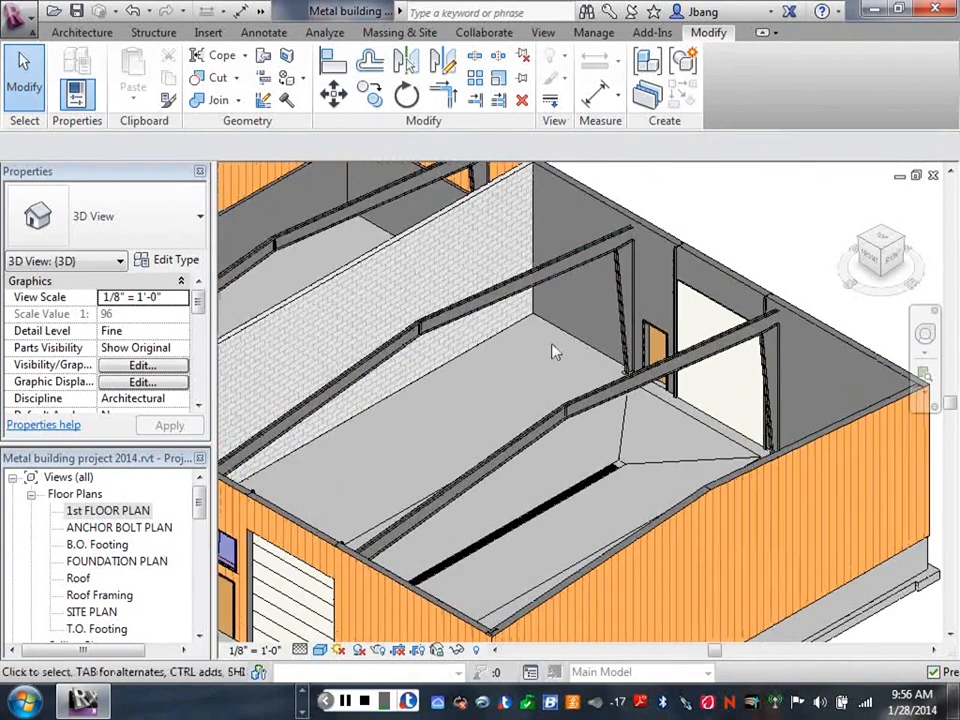
middle_click_drag(555, 348, 711, 458)
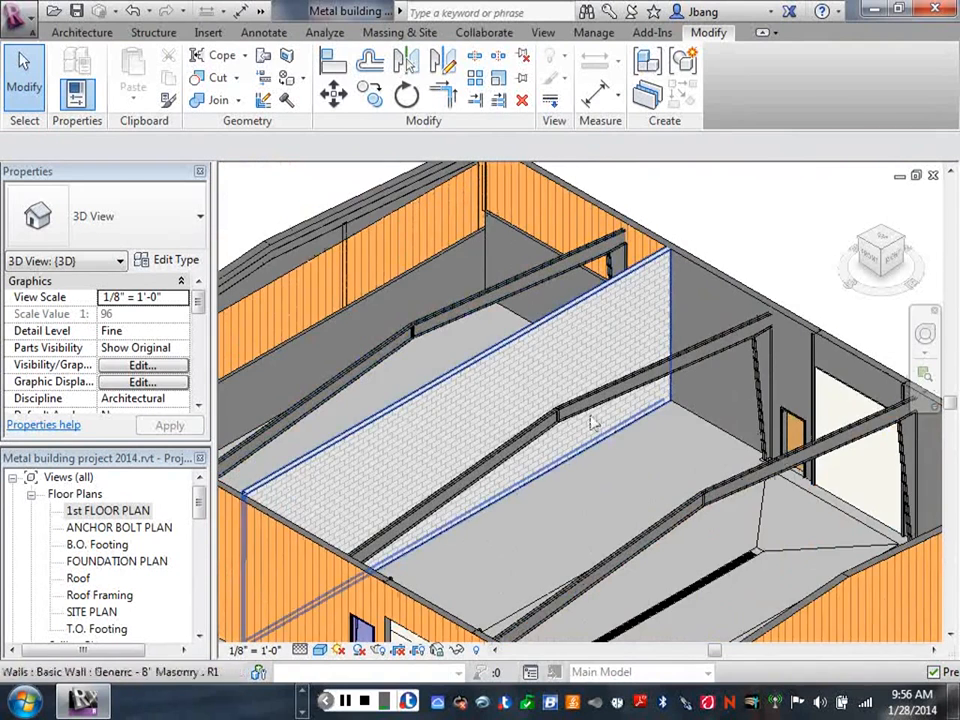
scroll(604, 440, "down", 4)
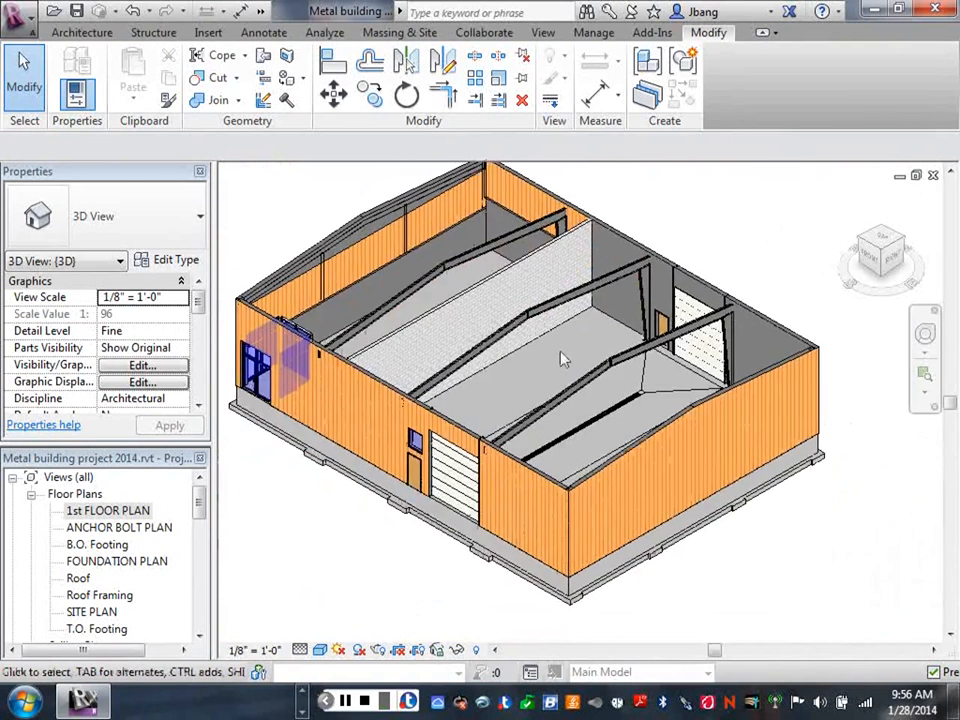
scroll(563, 360, "down", 1)
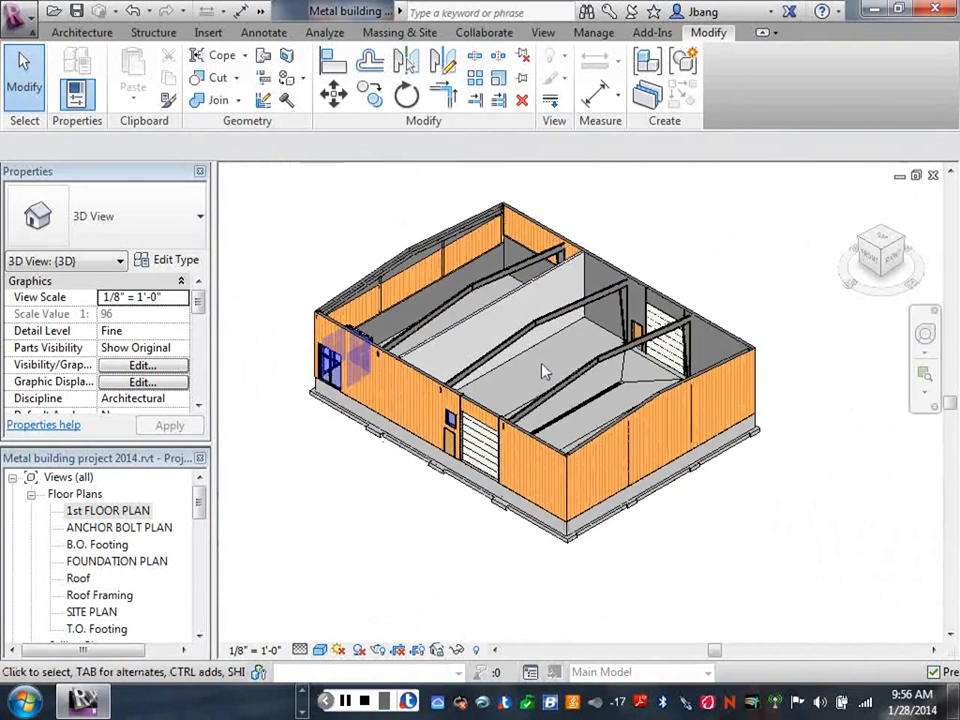
scroll(447, 411, "up", 3)
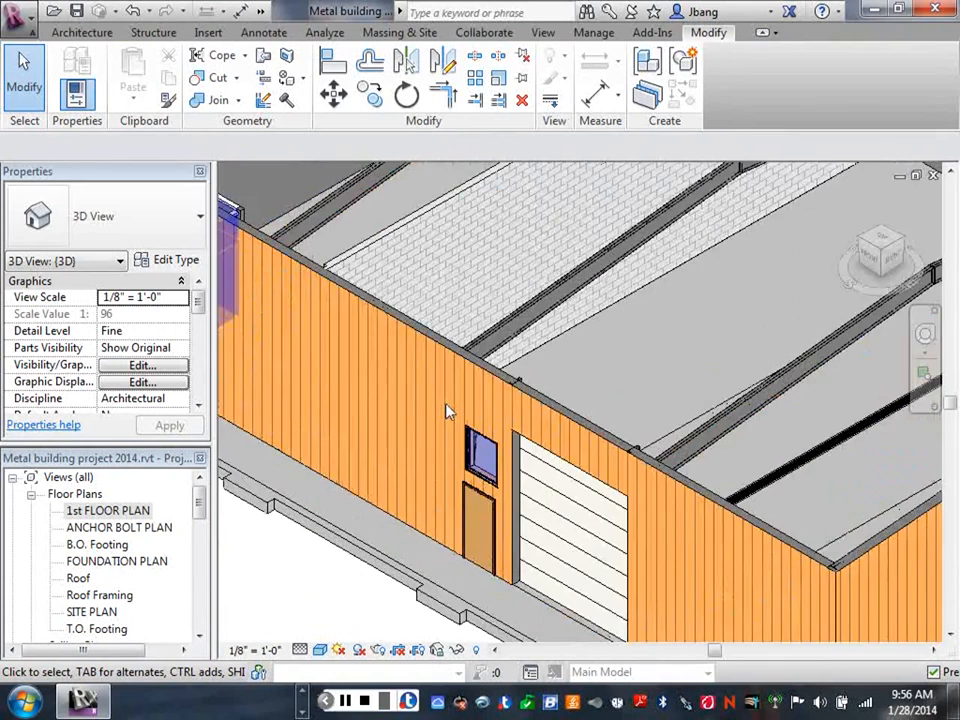
scroll(447, 411, "down", 3)
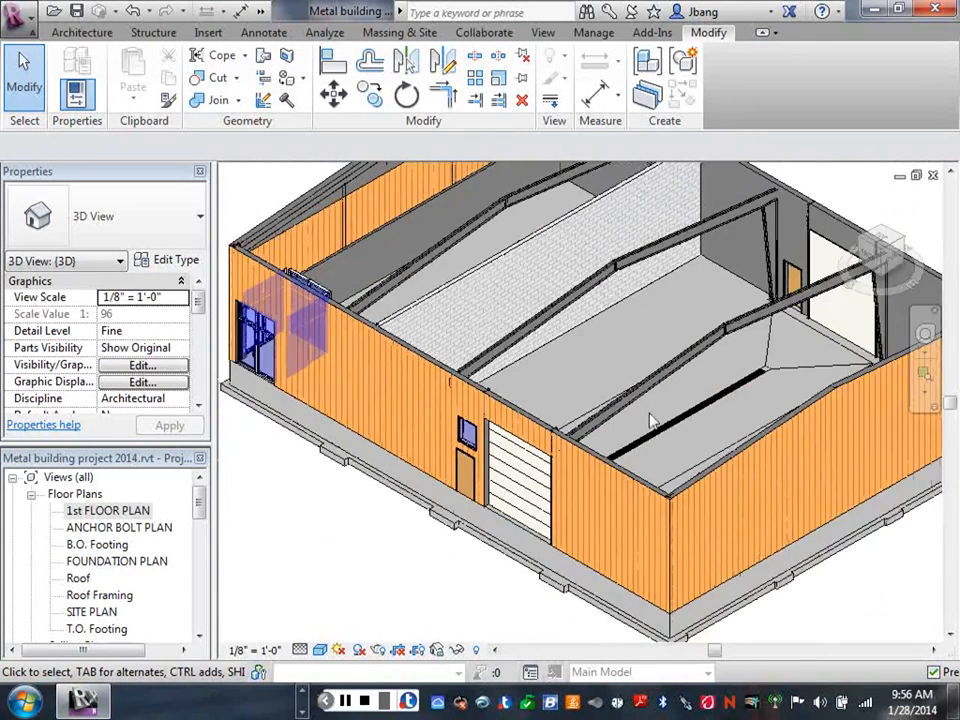
scroll(652, 414, "down", 1)
scroll(594, 390, "down", 2)
middle_click_drag(594, 390, 673, 444)
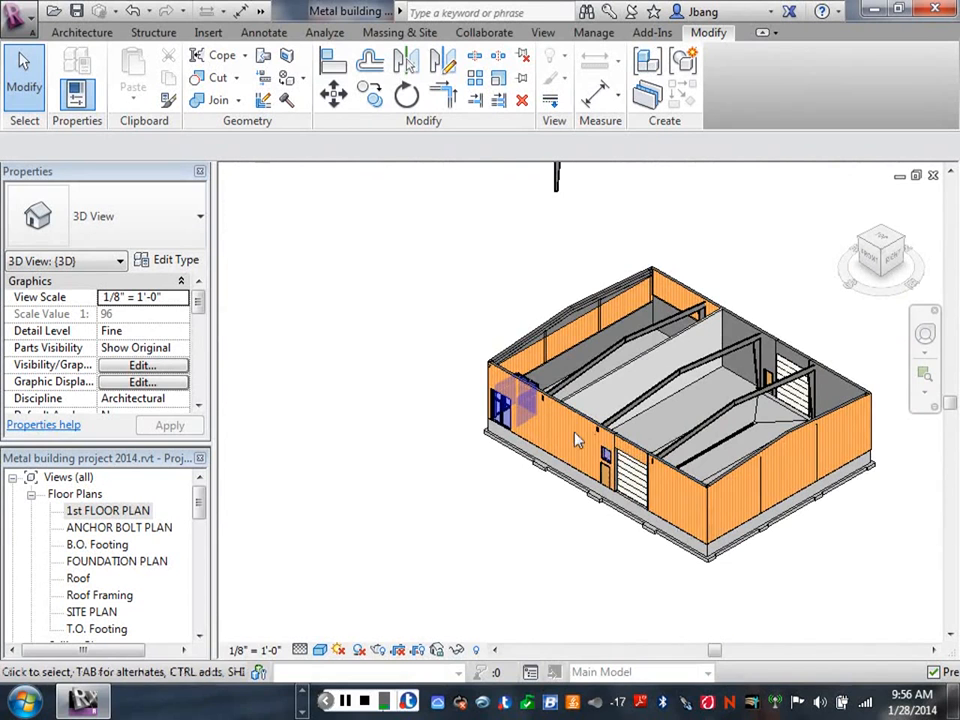
scroll(612, 445, "up", 5)
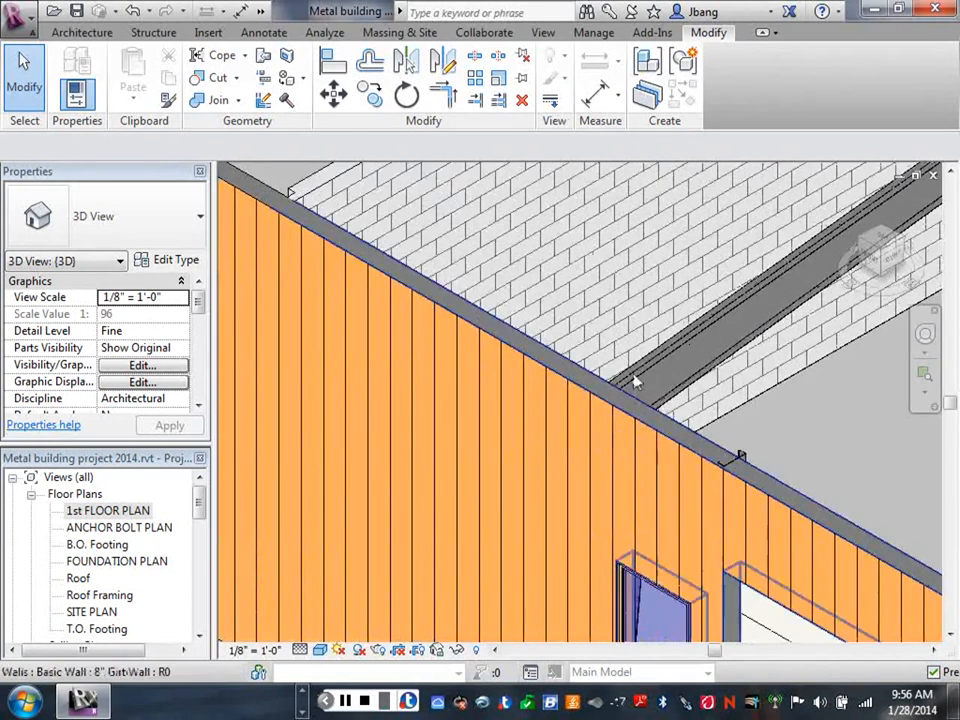
scroll(742, 365, "down", 5)
scroll(760, 360, "down", 3)
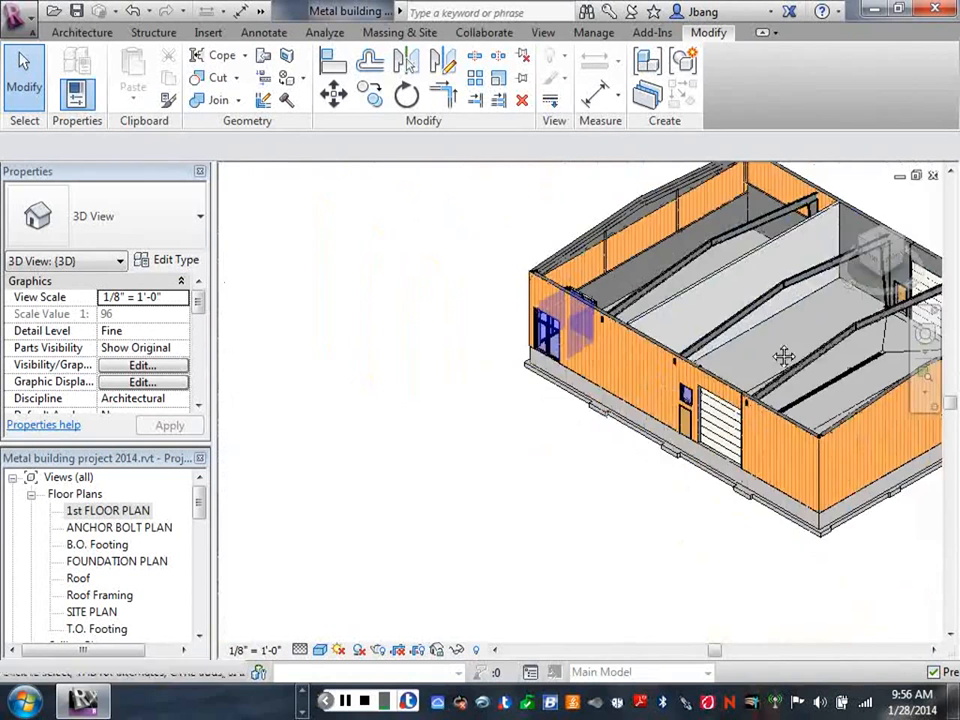
middle_click_drag(784, 354, 557, 401)
scroll(584, 398, "down", 1)
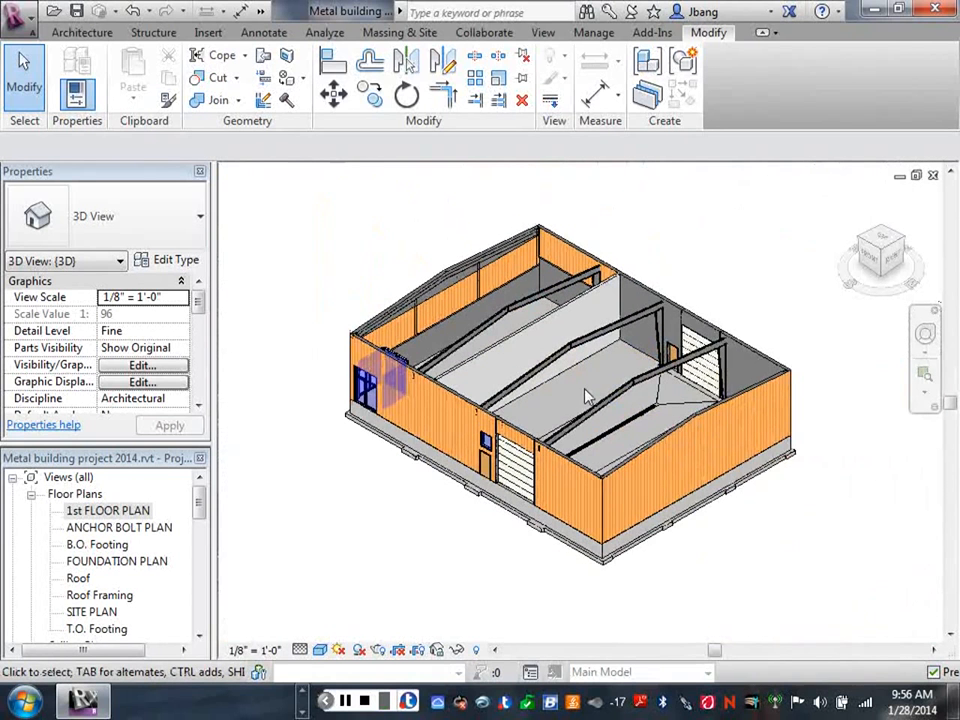
scroll(588, 397, "up", 1)
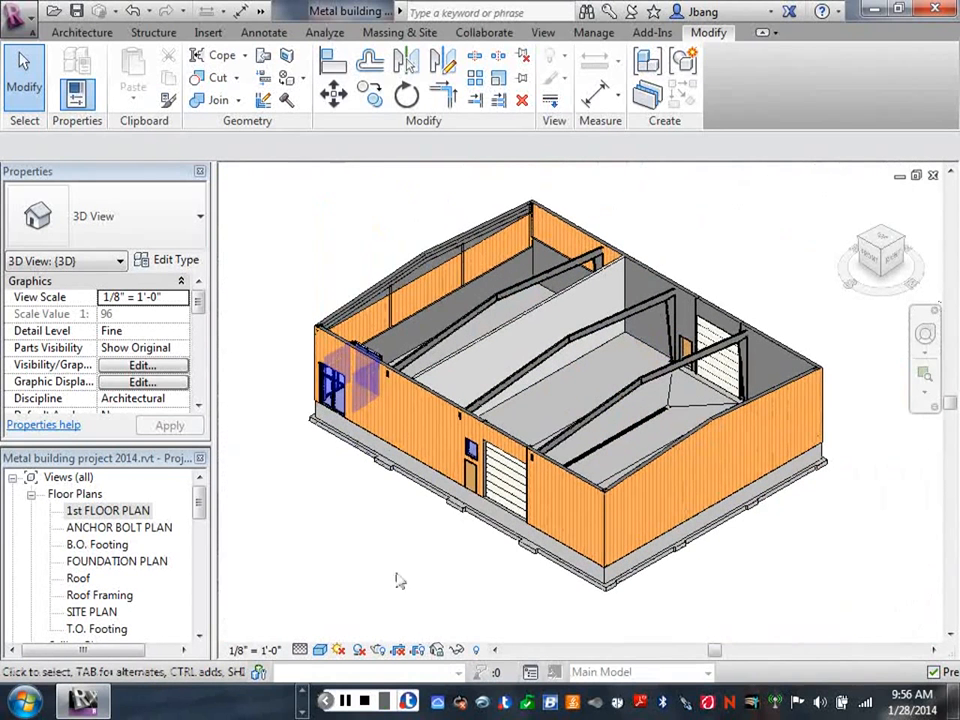
Reveal hidden elements, unhide the roof in the 3D view, and turn the reveal mode off
left_click(476, 652)
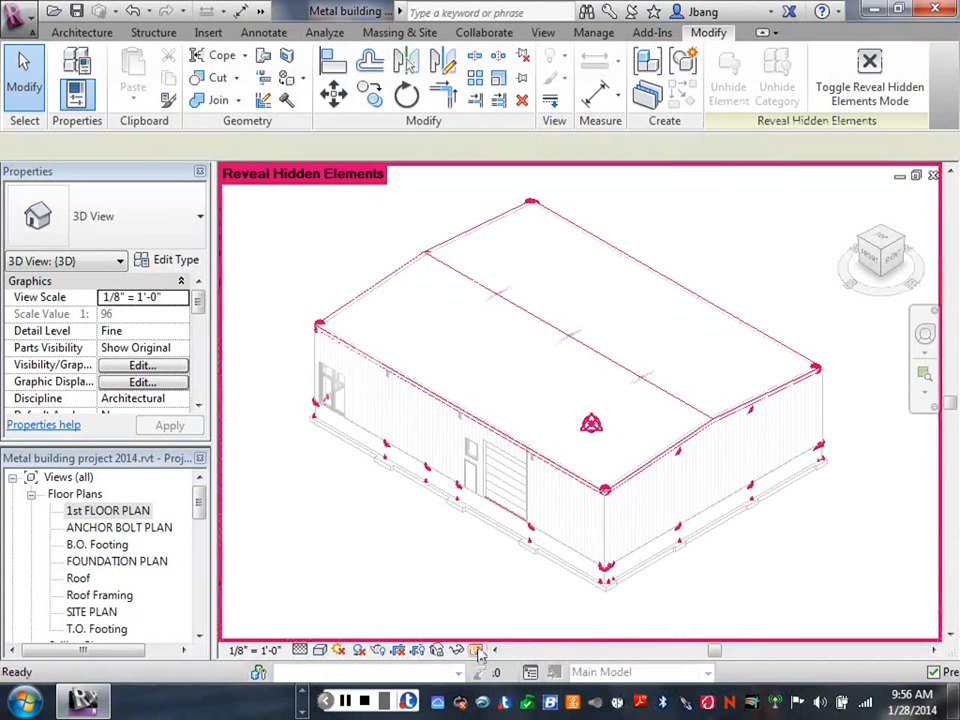
left_click(729, 418)
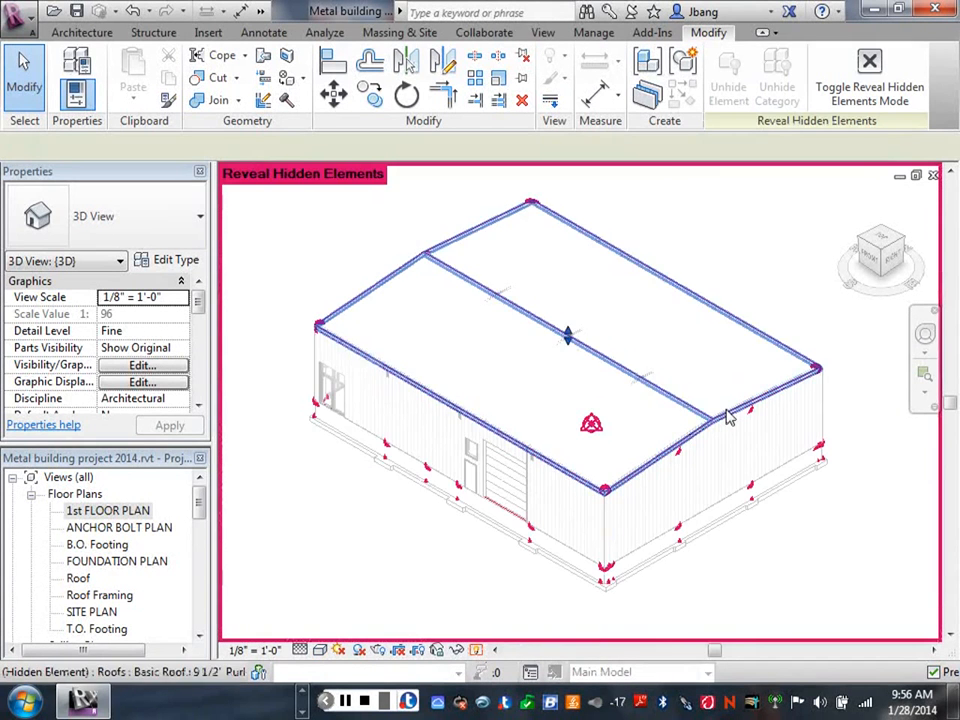
right_click(729, 418)
mouse_move(769, 367)
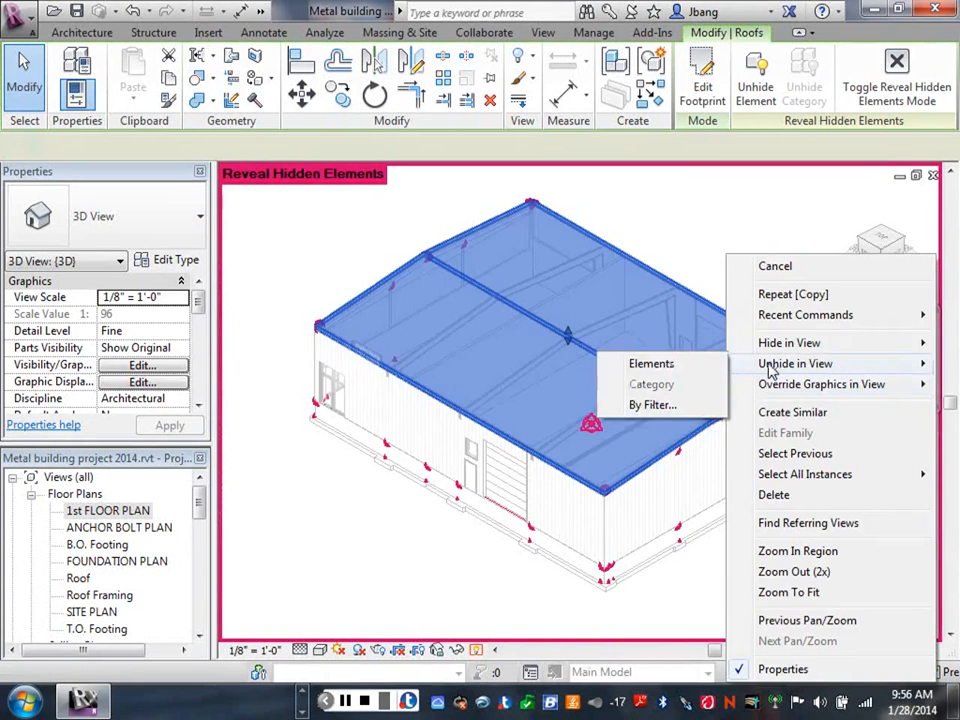
left_click(651, 363)
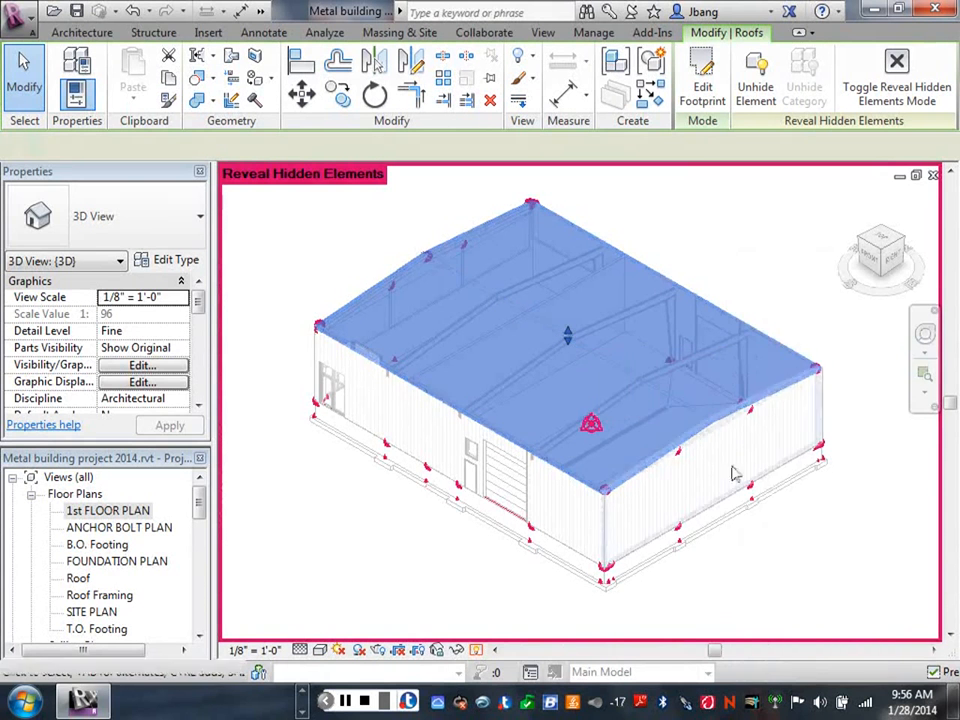
left_click(477, 650)
left_click(448, 615)
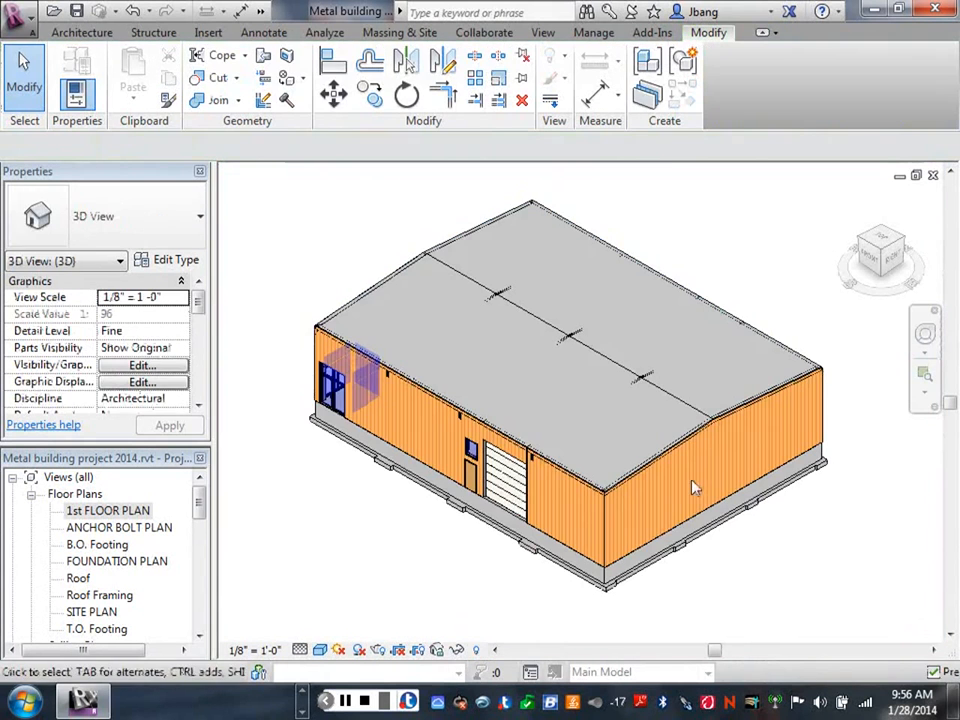
Switch to the 1st FLOOR PLAN view with its section marker
scroll(604, 379, "up", 4)
scroll(575, 400, "down", 4)
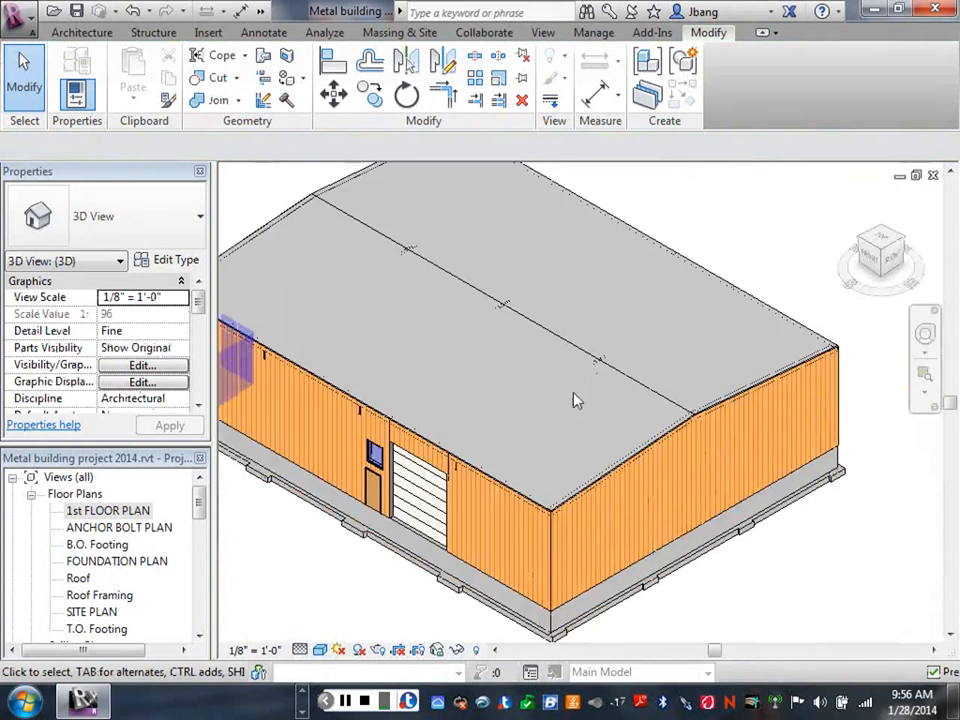
scroll(574, 401, "down", 2)
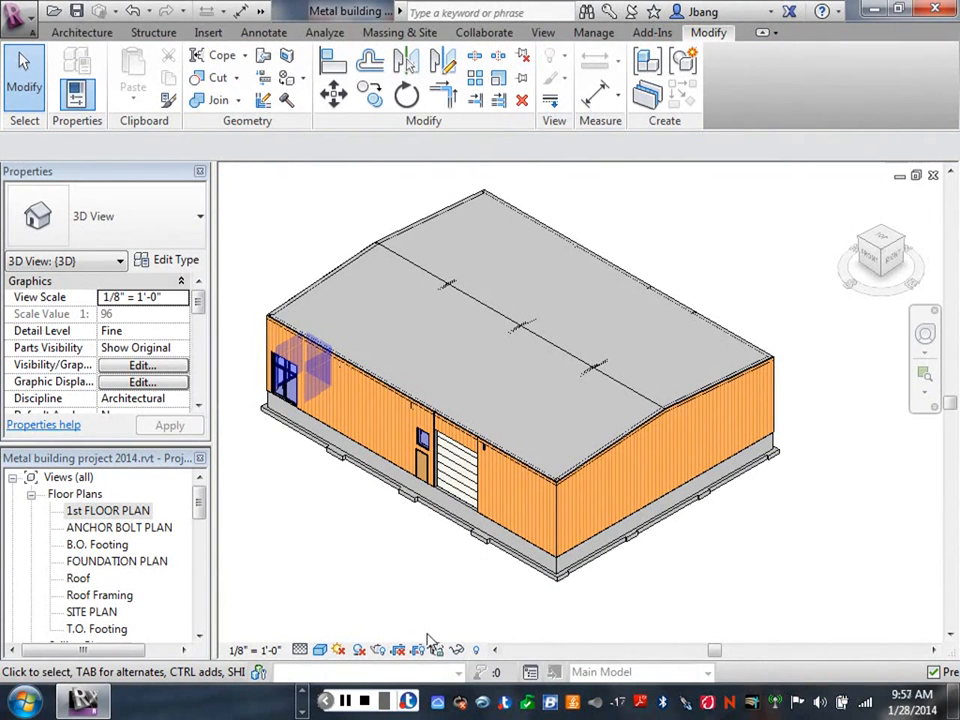
left_click(345, 701)
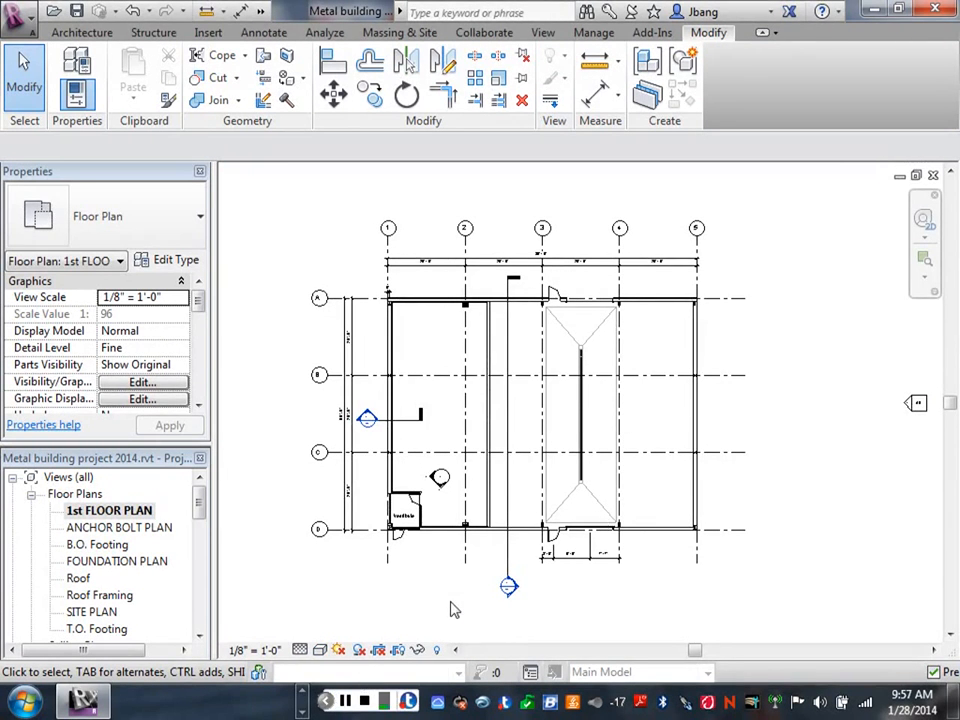
Open Section 1, zoom across grids A, B and C, and select the rigid frame to check it
double_click(509, 587)
middle_click_drag(516, 594, 552, 442)
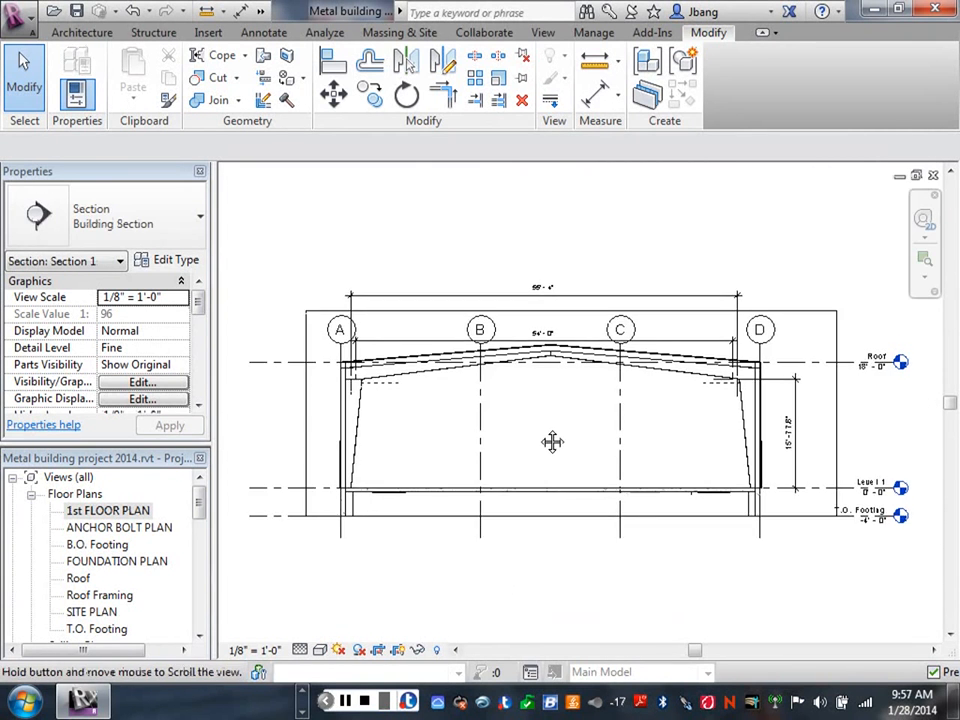
scroll(414, 446, "up", 2)
scroll(410, 448, "up", 2)
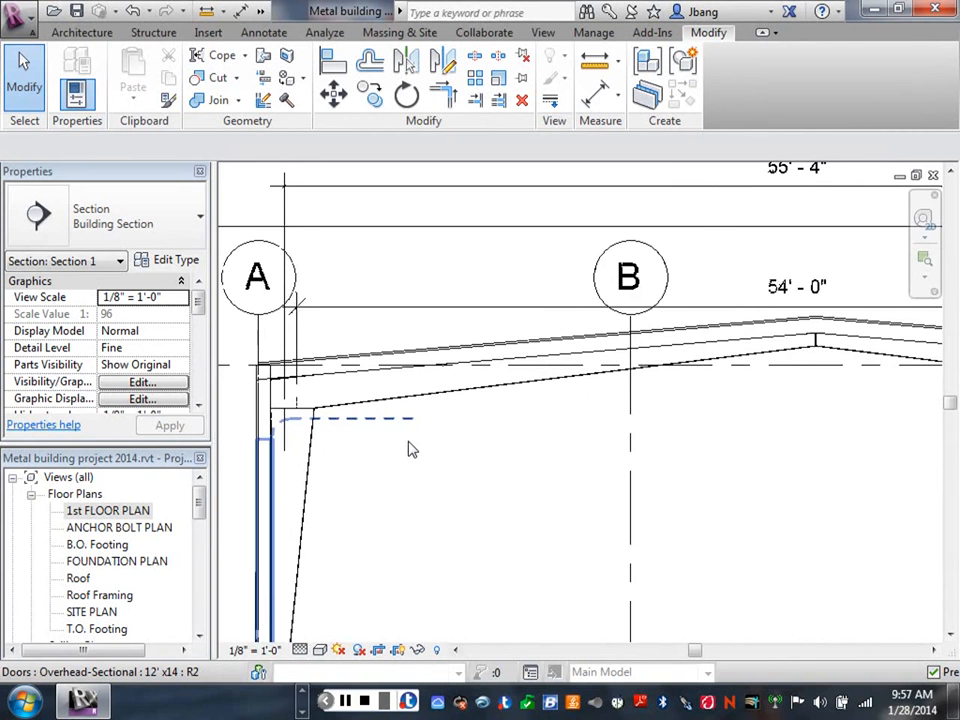
scroll(366, 450, "up", 1)
scroll(514, 454, "up", 3)
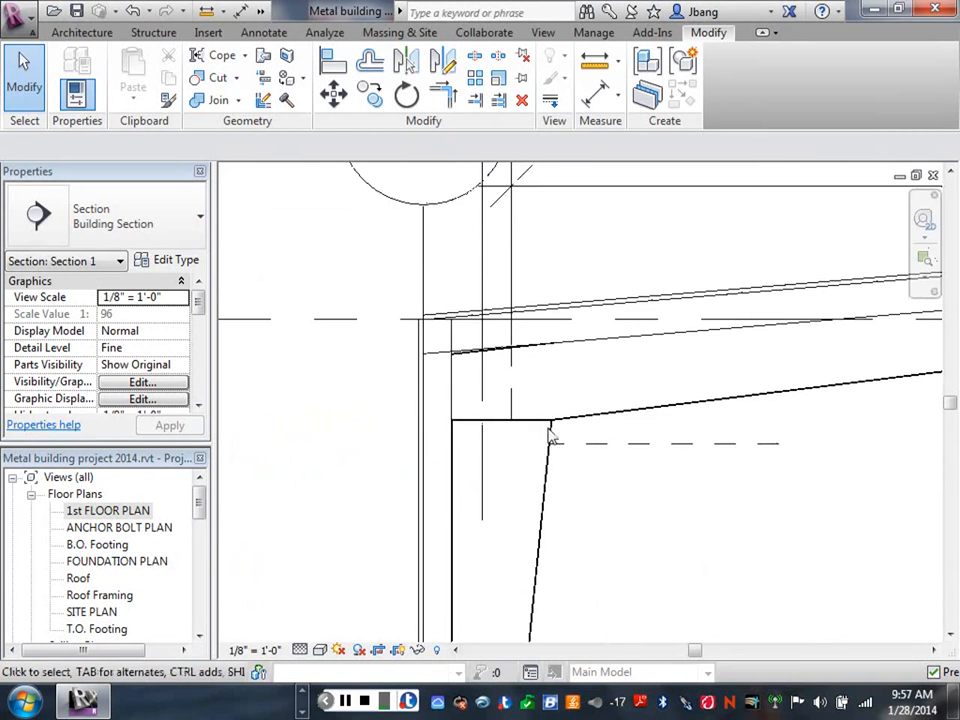
scroll(549, 435, "up", 1)
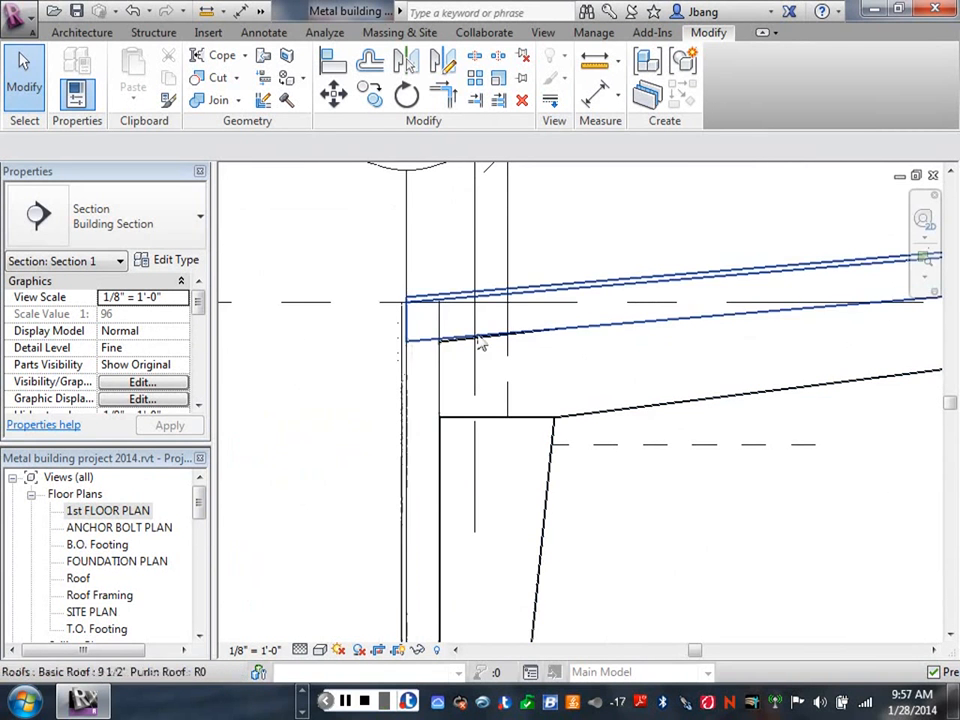
middle_click_drag(655, 403, 709, 431)
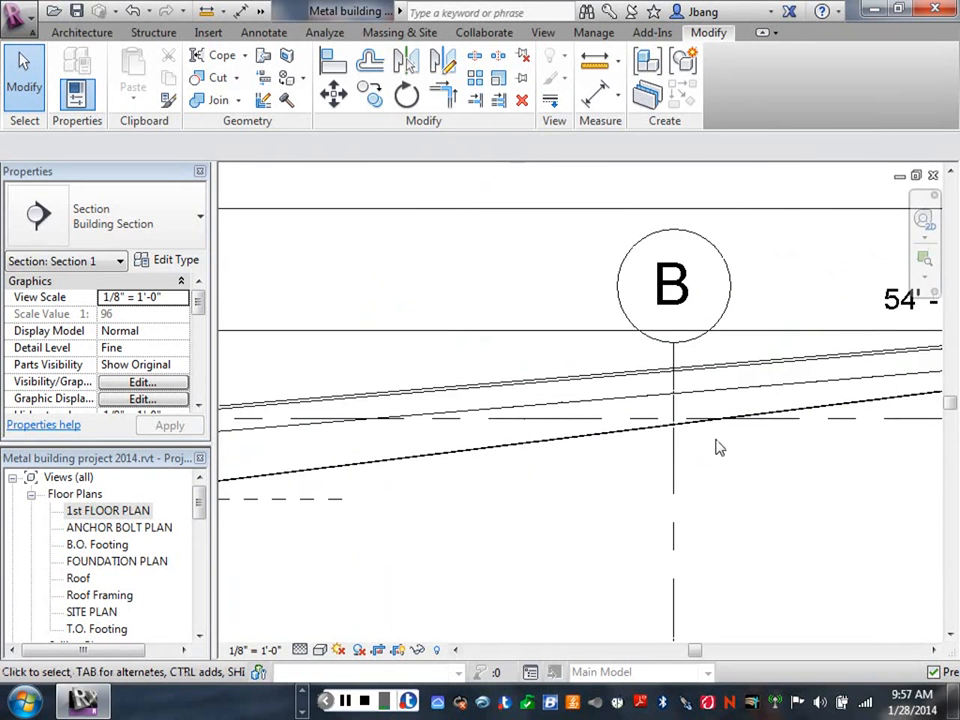
scroll(720, 446, "down", 1)
middle_click_drag(720, 446, 684, 485)
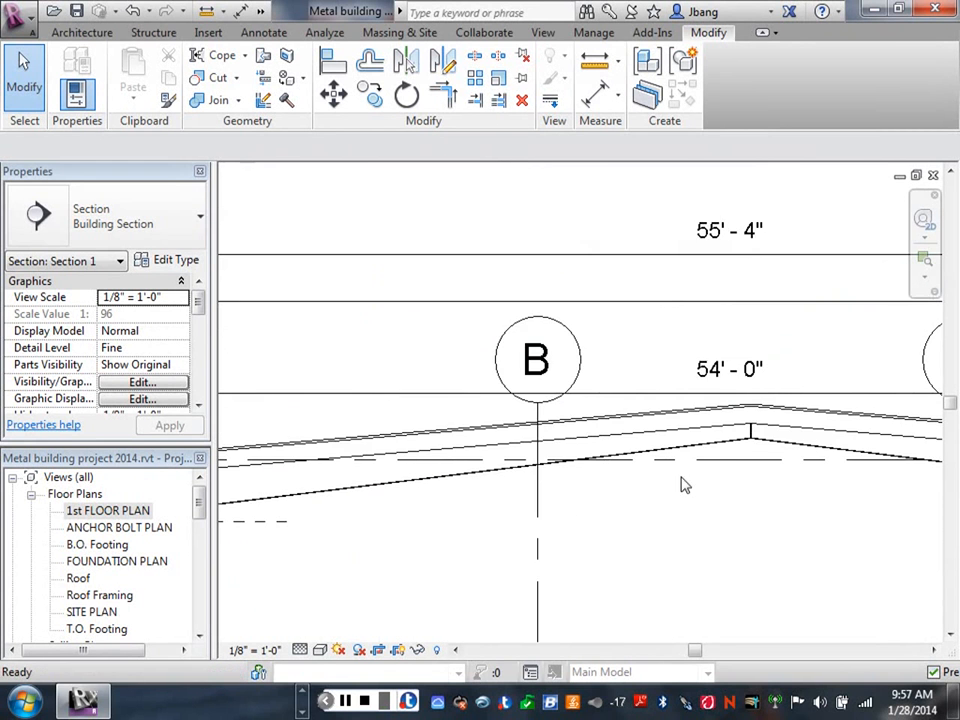
scroll(684, 485, "up", 1)
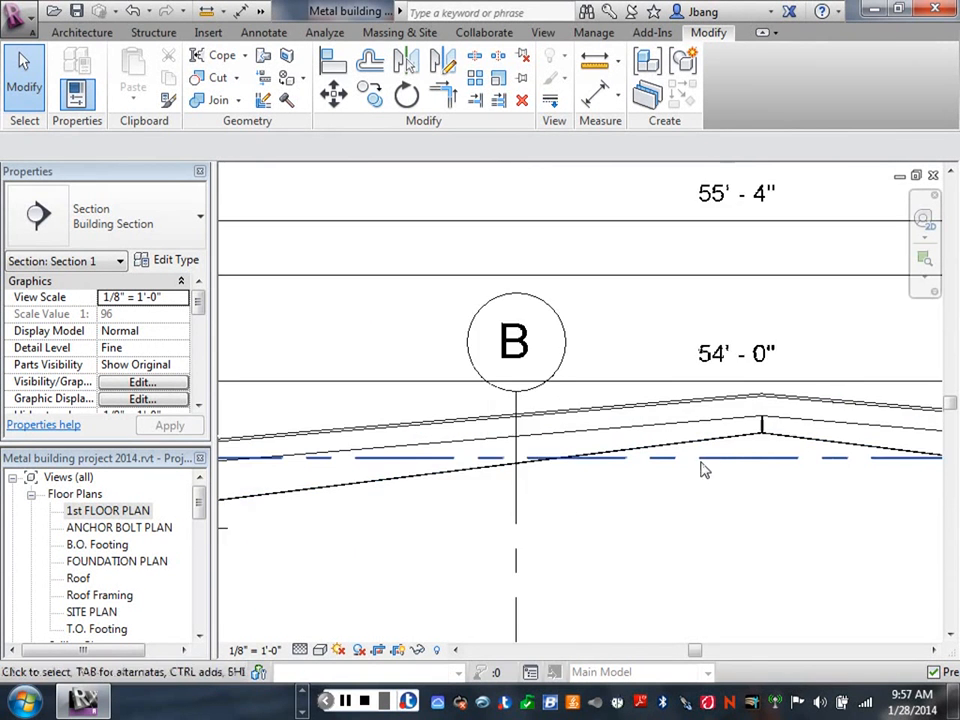
scroll(690, 485, "down", 1)
middle_click_drag(664, 508, 458, 567)
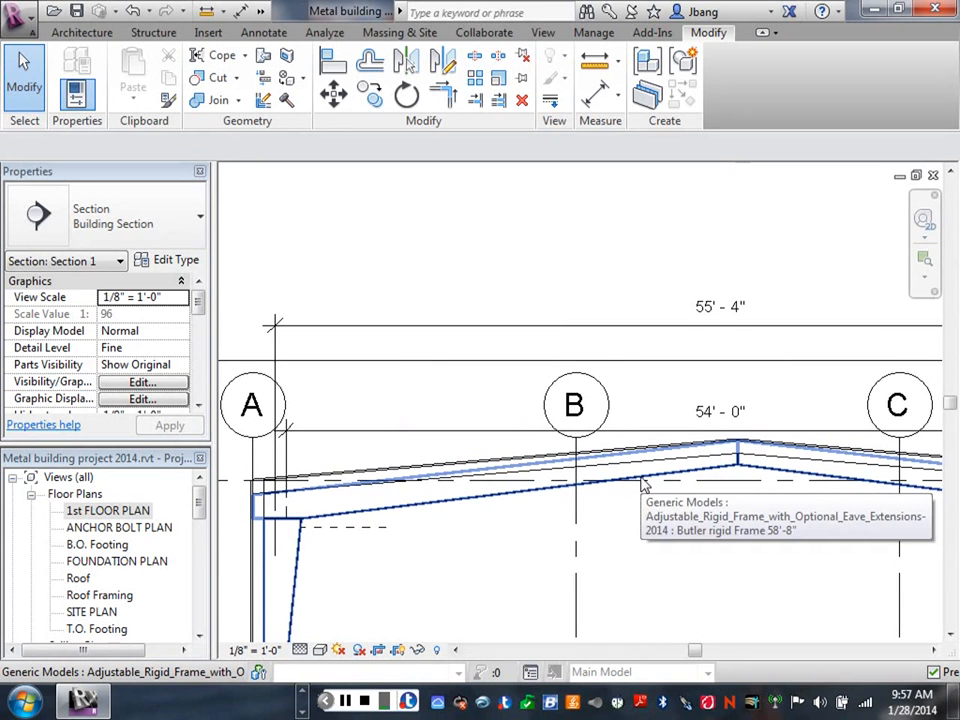
left_click(641, 486)
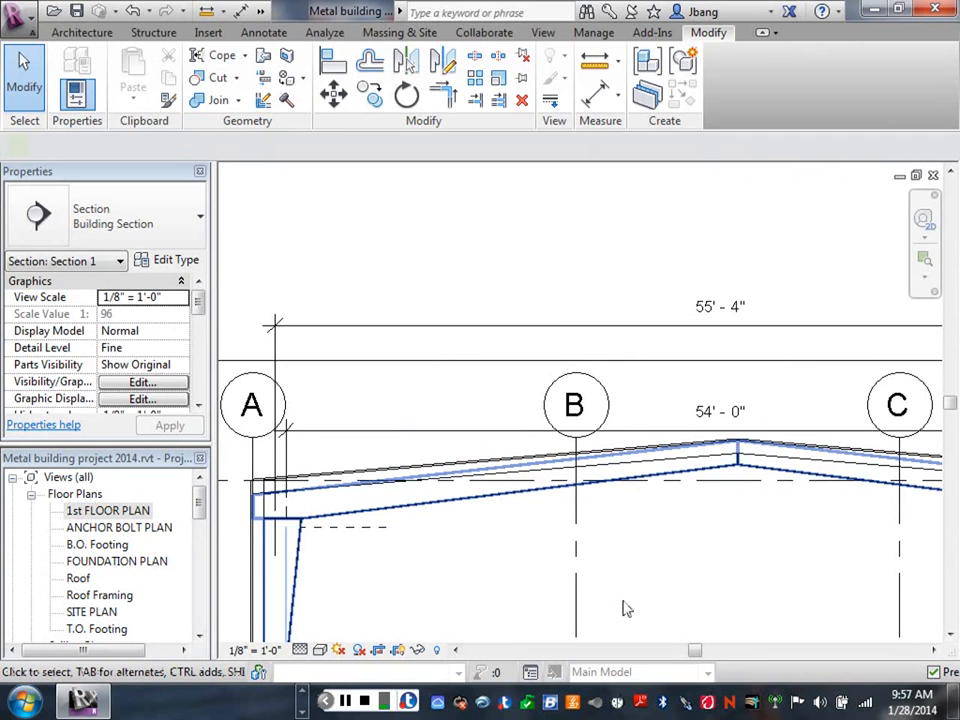
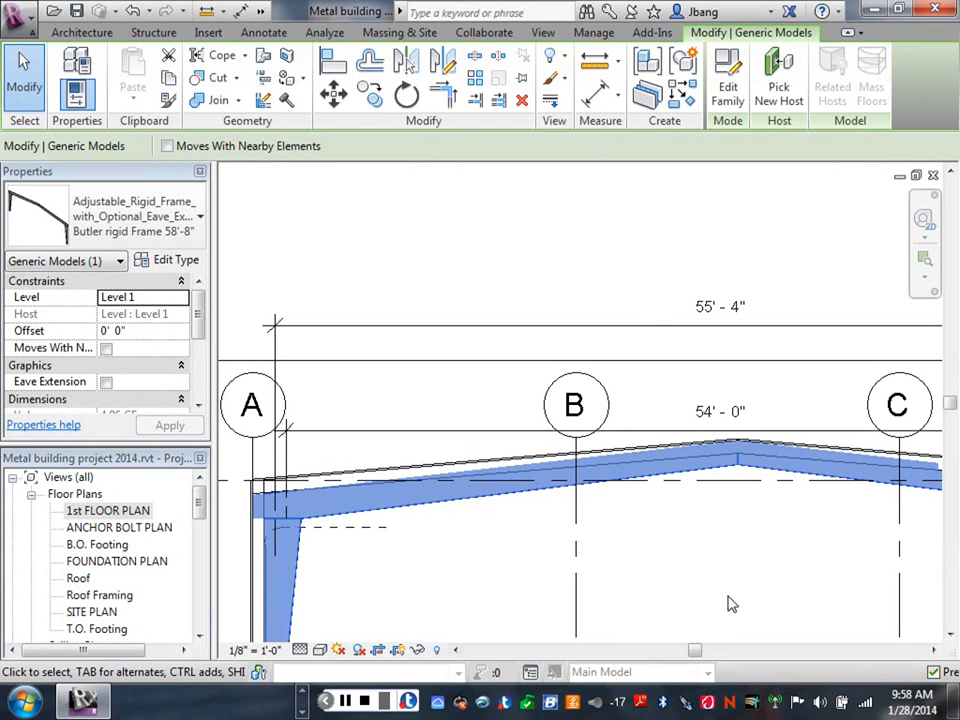
Cancel the rigid frame selection and zoom in on the roof ridge in Section 1
right_click(652, 540)
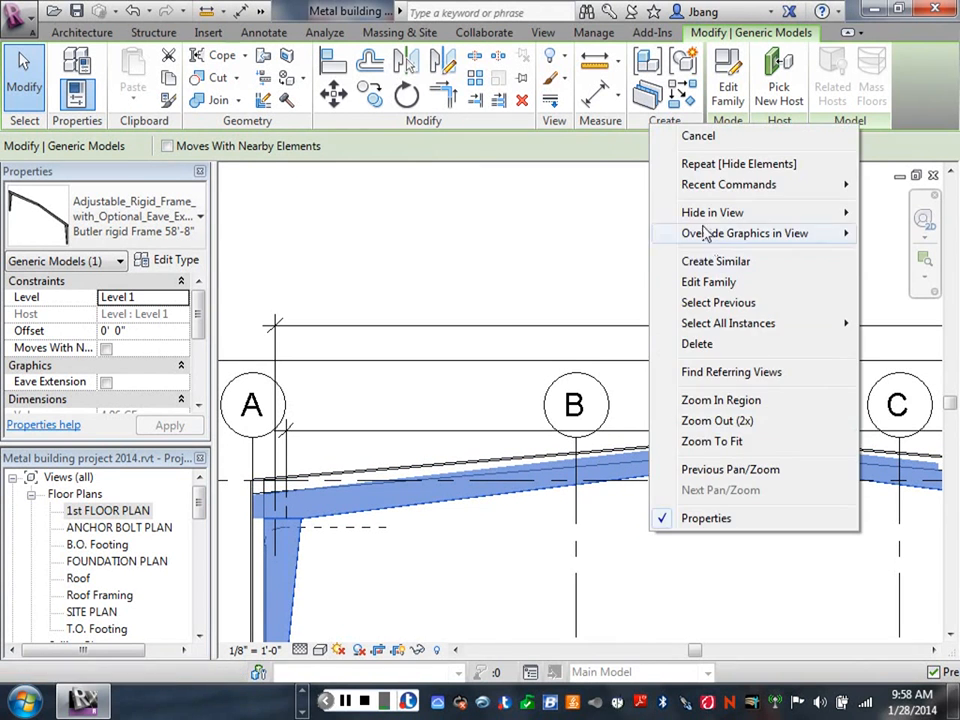
left_click(700, 137)
left_click(708, 513)
scroll(708, 514, "up", 2)
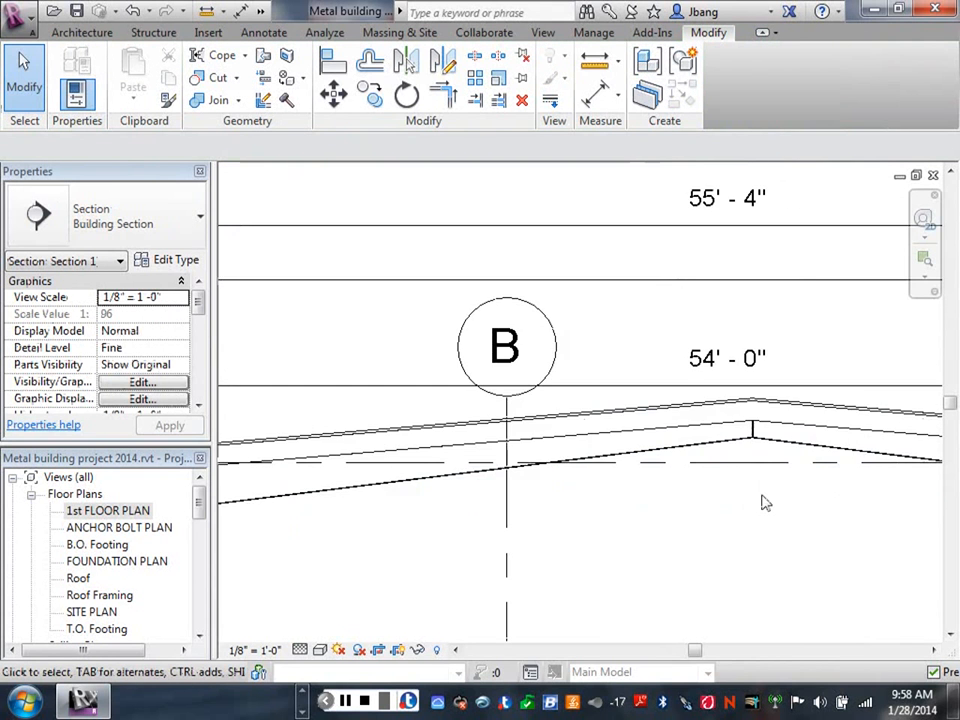
middle_click_drag(748, 403, 529, 435)
scroll(622, 533, "up", 3)
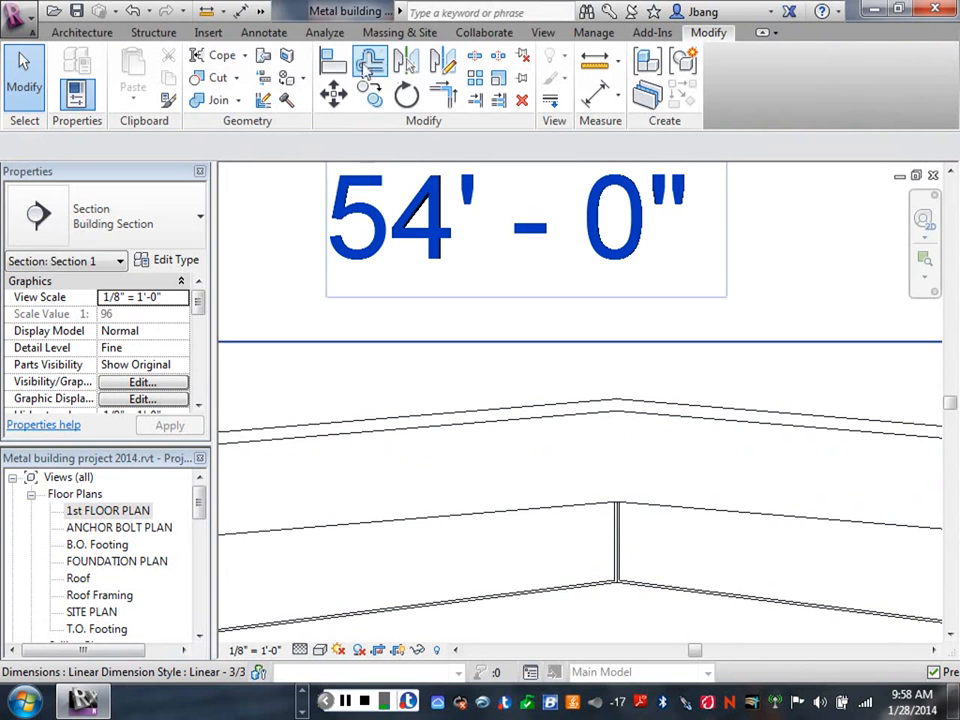
Draw a short horizontal detail line from the lower roof apex
left_click(265, 33)
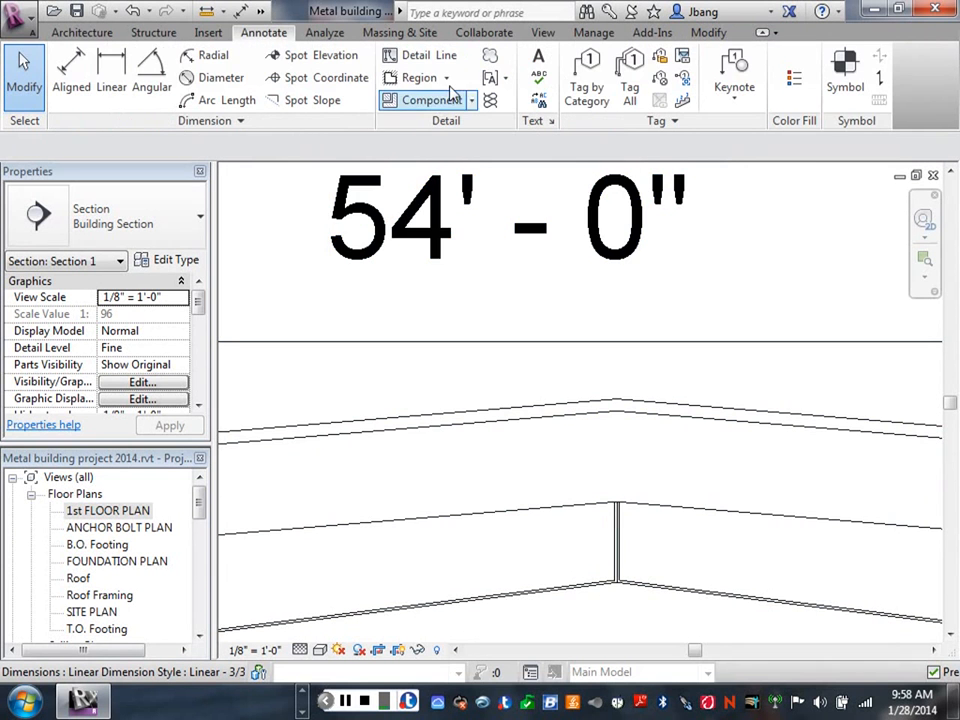
left_click(420, 55)
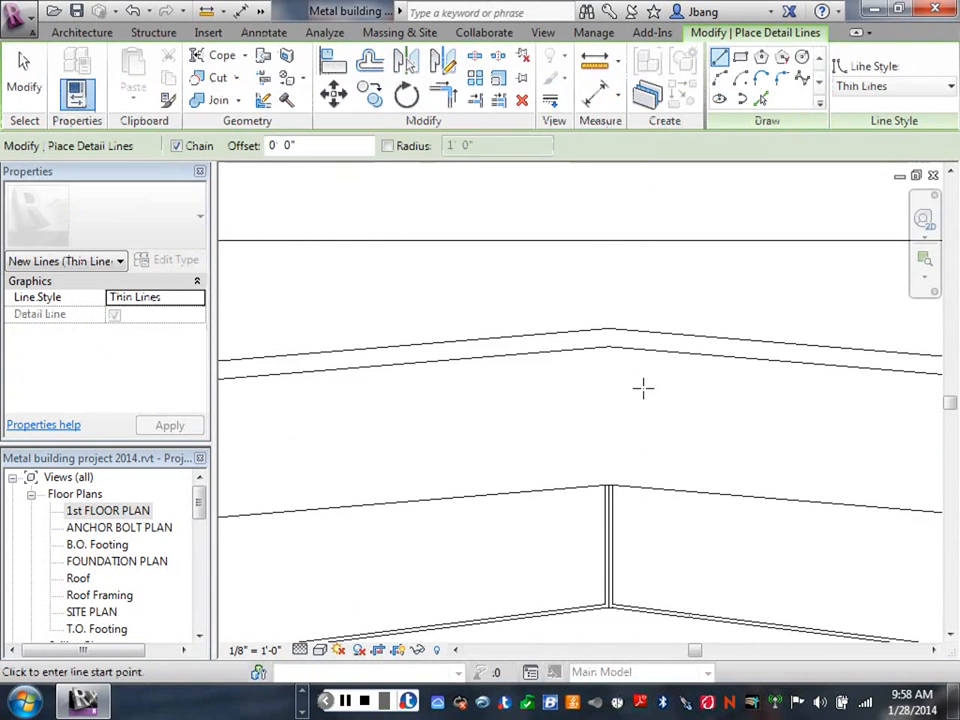
left_click(607, 485)
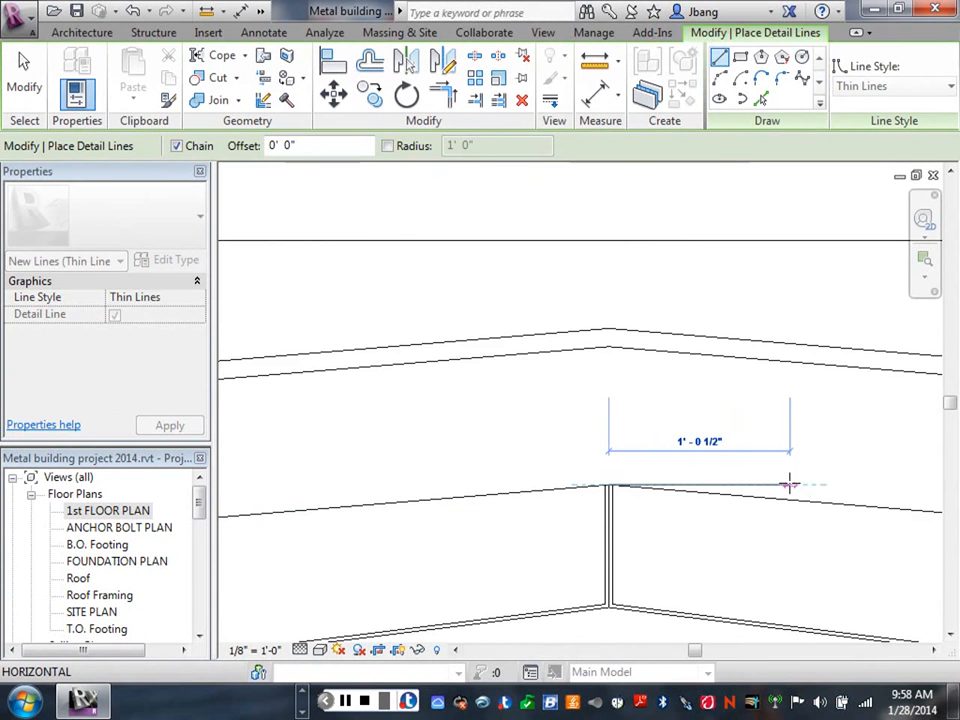
right_click(723, 152)
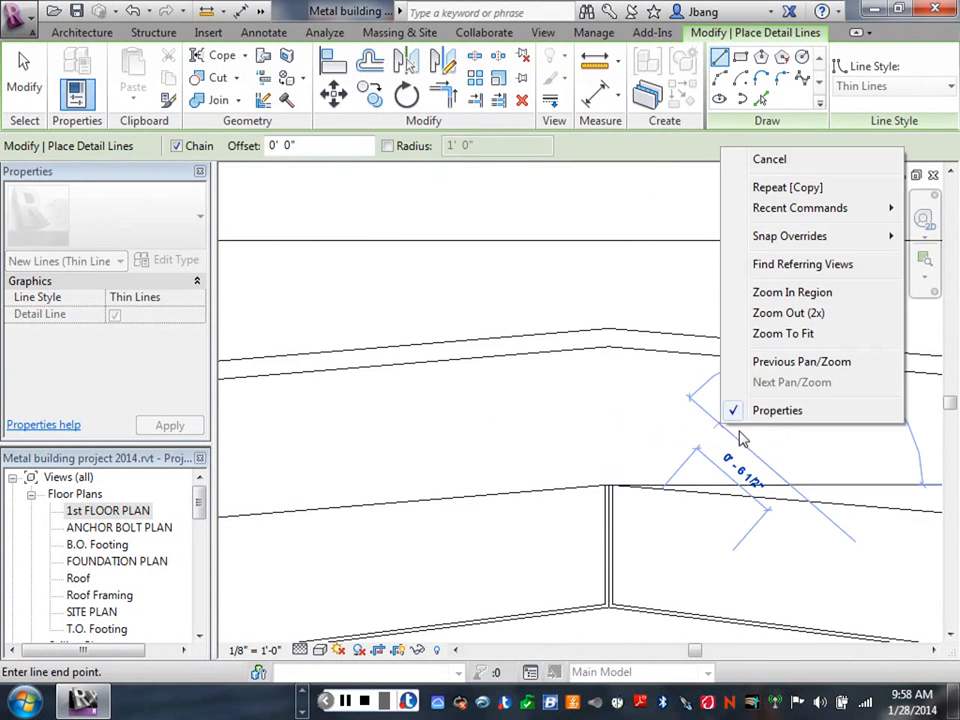
left_click(775, 167)
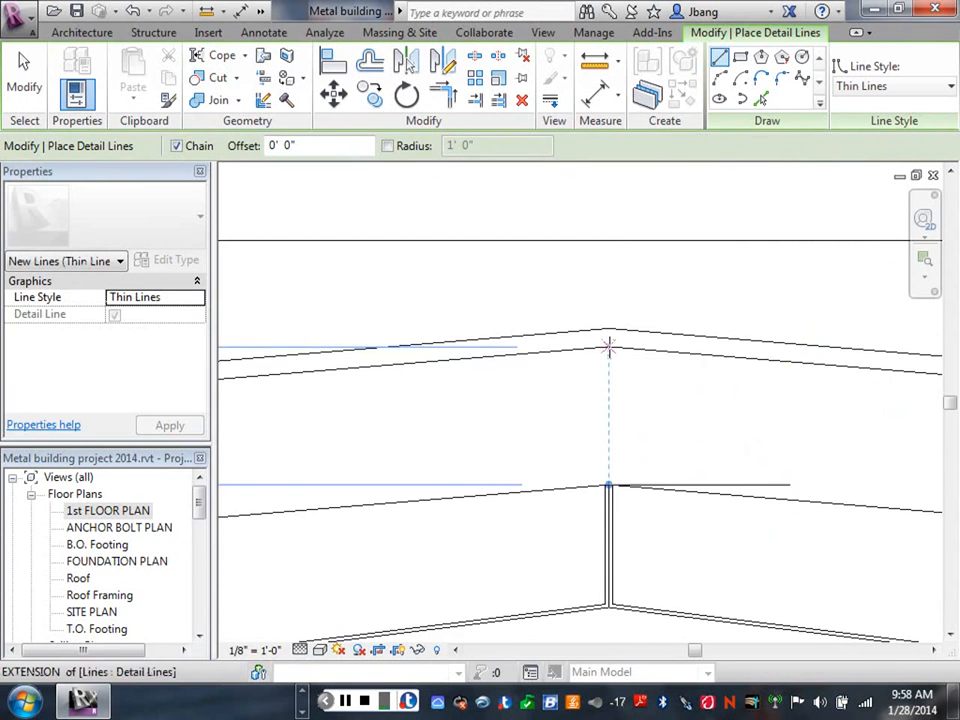
scroll(609, 347, "up", 2)
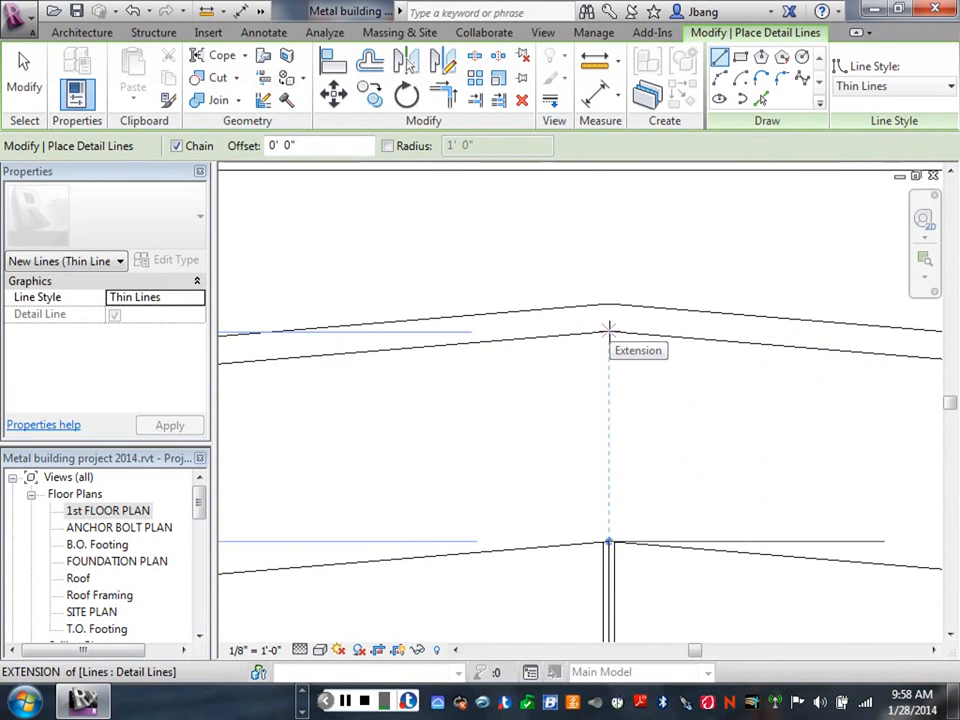
Draw a horizontal detail line rightward from the upper roof apex, then begin measuring from it
left_click(609, 328)
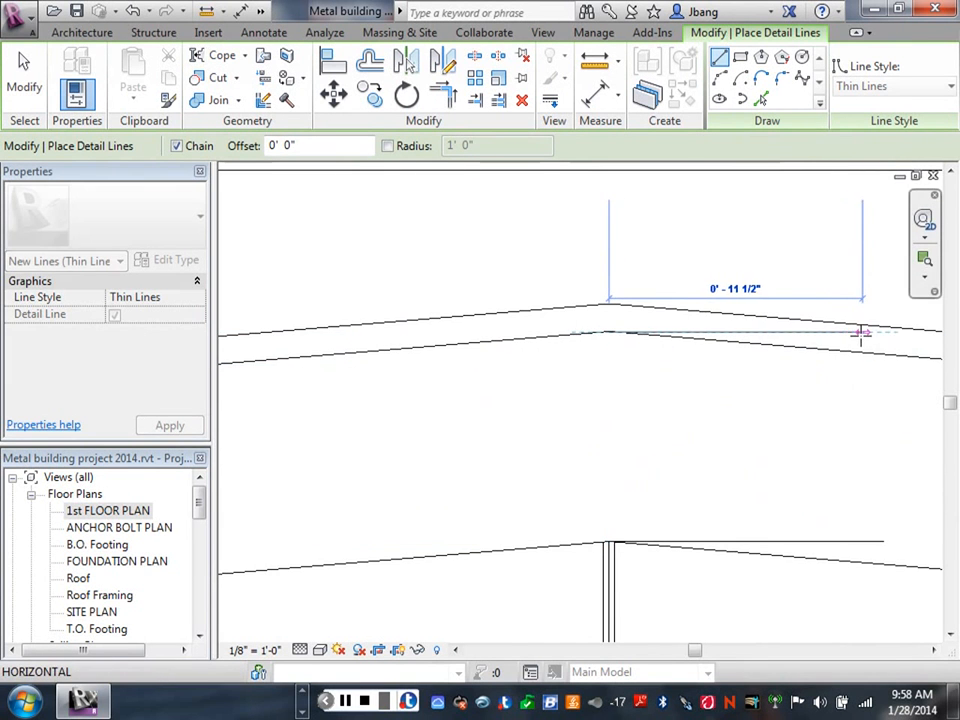
left_click(862, 333)
right_click(850, 278)
left_click(859, 283)
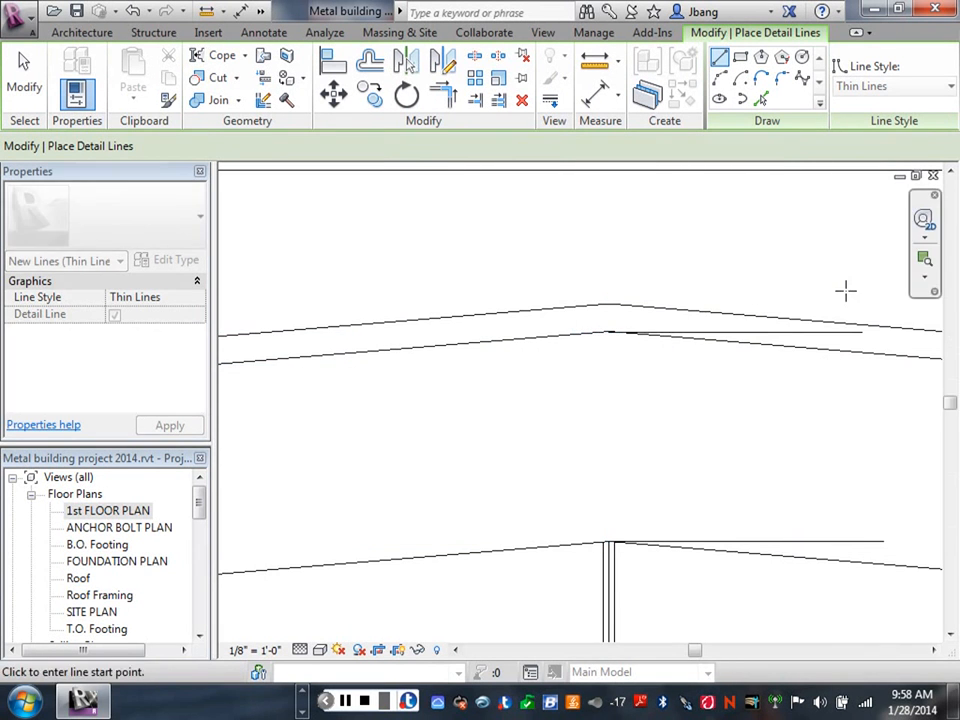
left_click(597, 93)
left_click(767, 339)
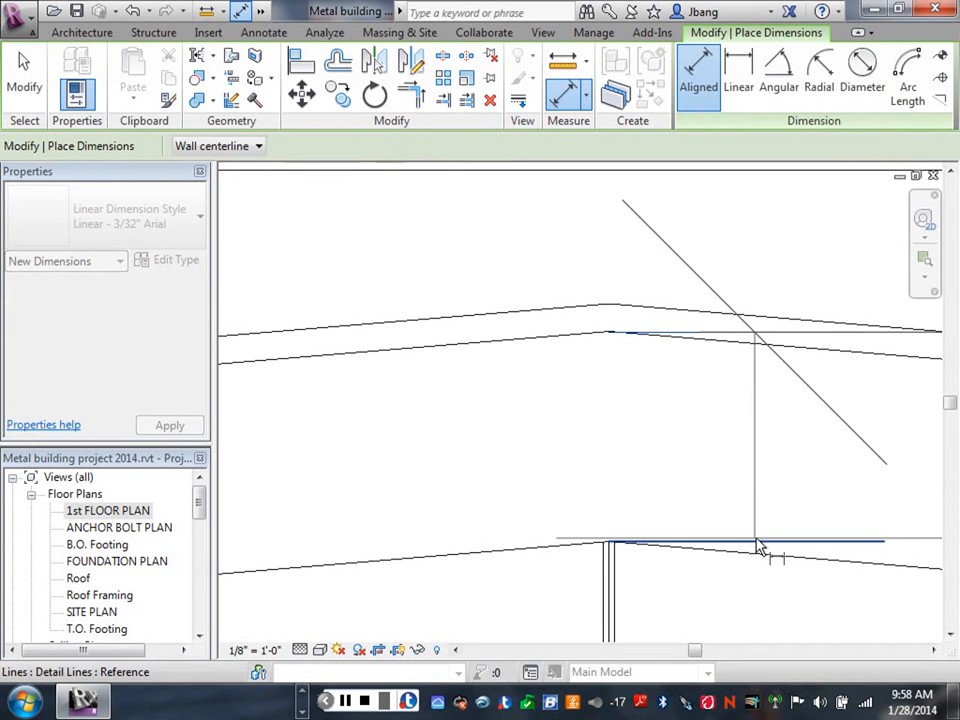
left_click(763, 552)
scroll(755, 520, "down", 2)
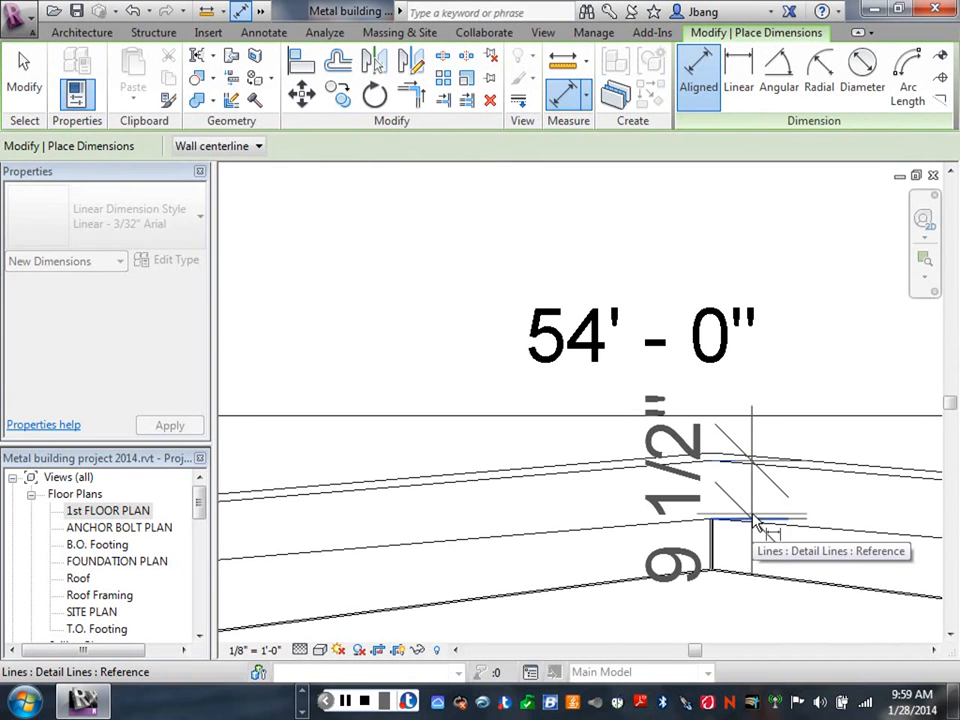
right_click(767, 494)
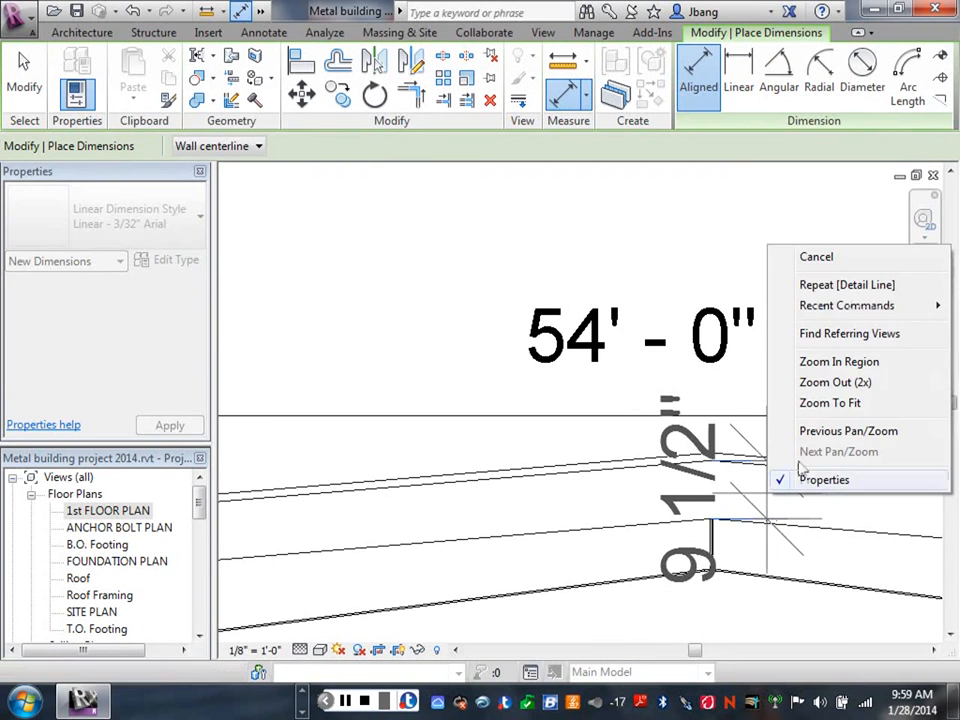
left_click(816, 265)
right_click(777, 250)
left_click(816, 265)
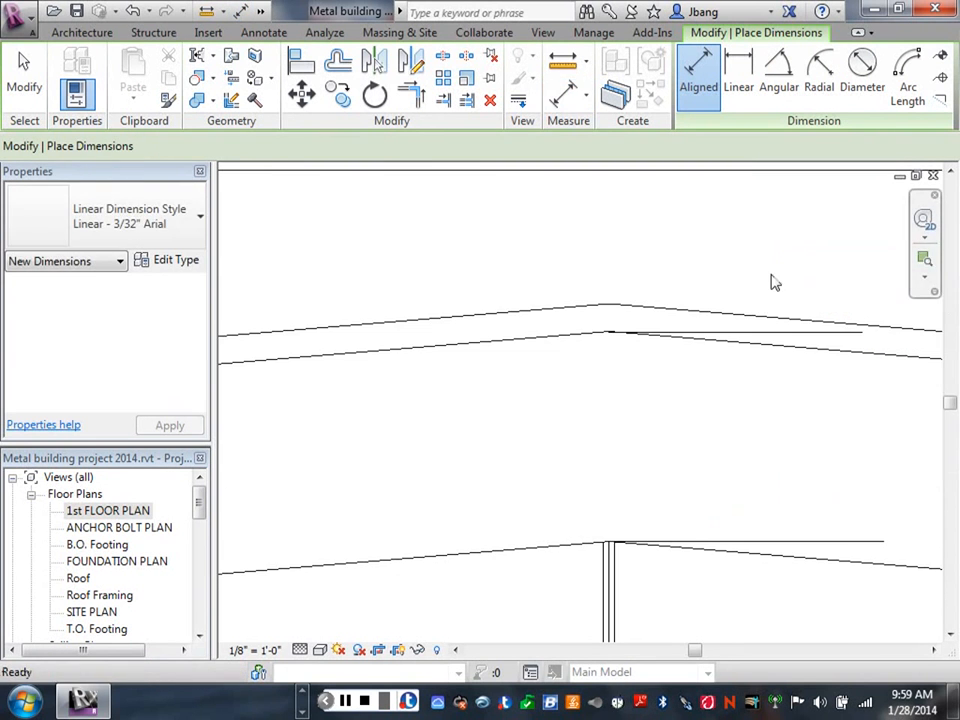
scroll(675, 618, "down", 4)
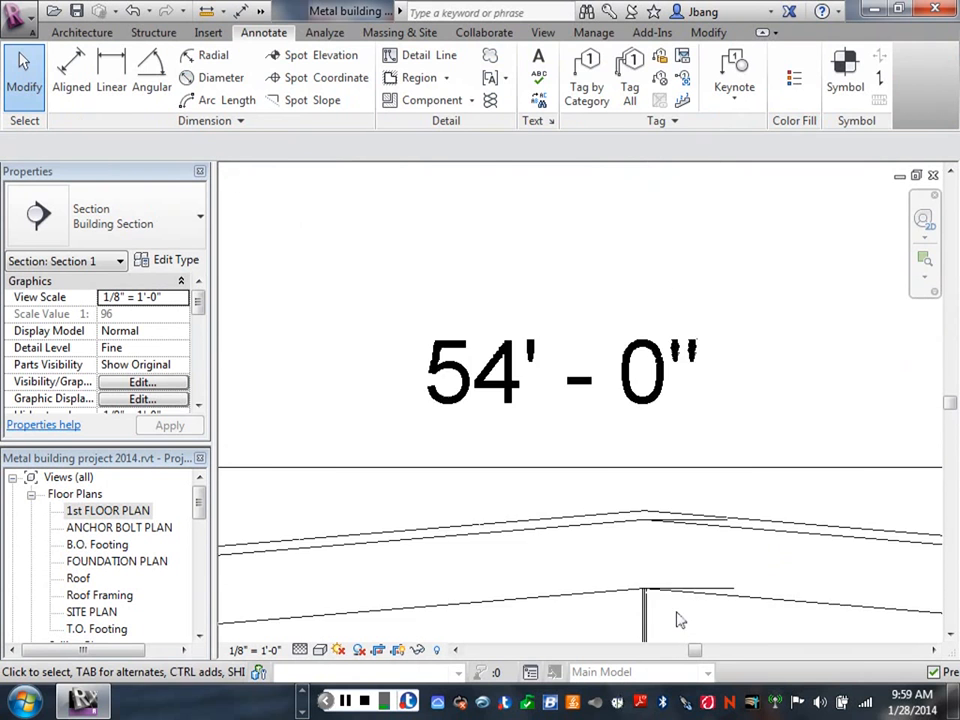
middle_click_drag(676, 620, 646, 416)
left_click(644, 444)
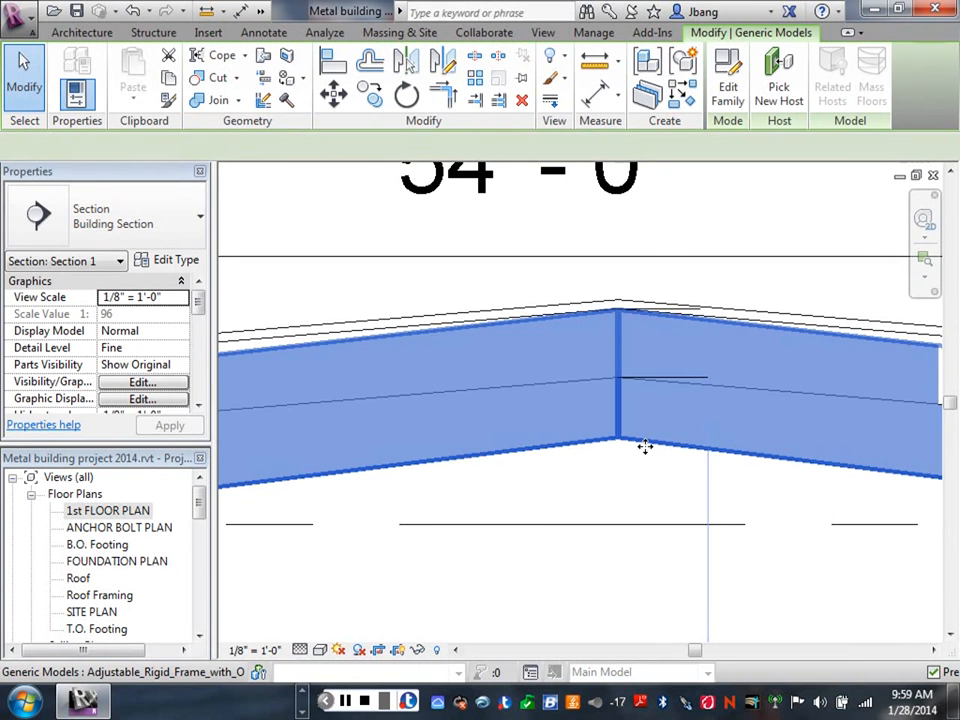
Change the Butler rigid Frame 58'-8" type's Peak Height from 20' 6" to 19' 8 1/2" and apply it
left_click(172, 262)
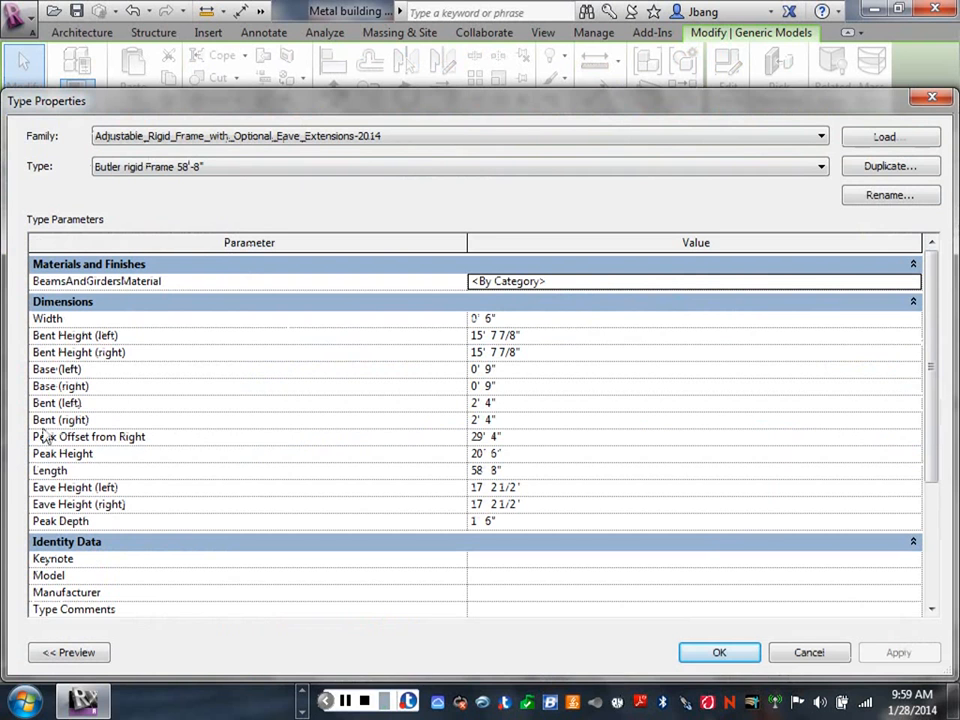
left_click(481, 454)
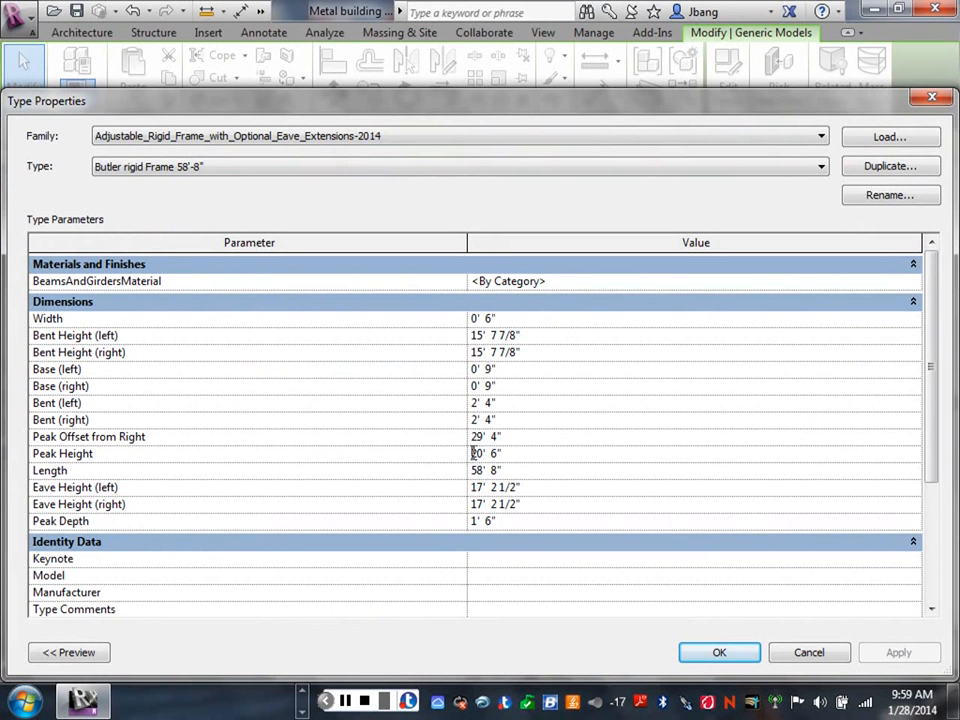
left_click_drag(473, 453, 512, 456)
type("19'")
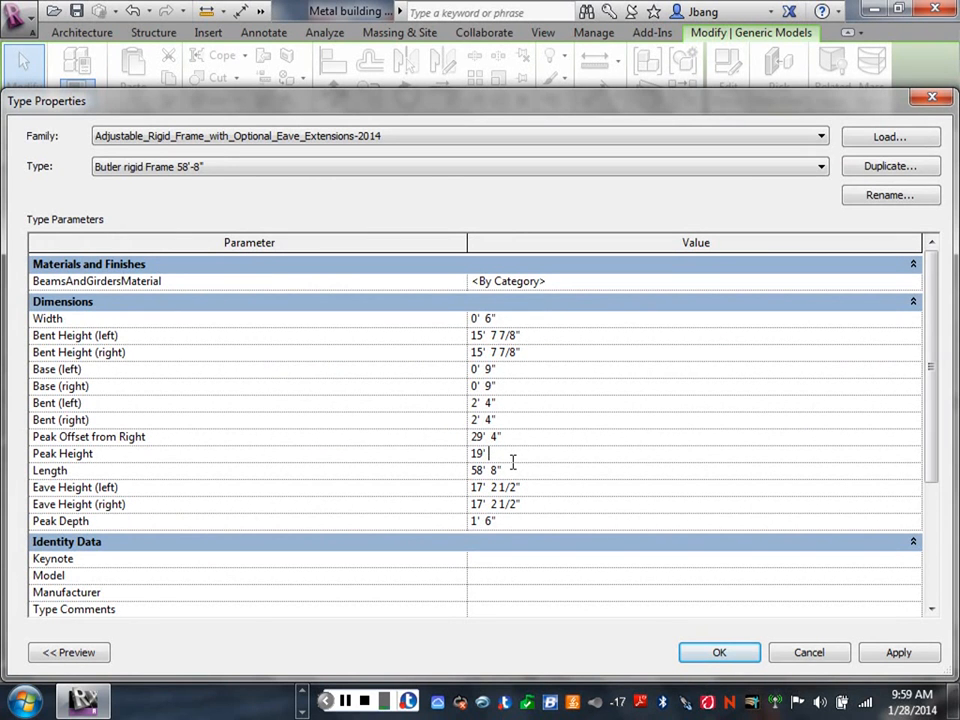
type("8.5")
left_click(890, 663)
left_click(719, 652)
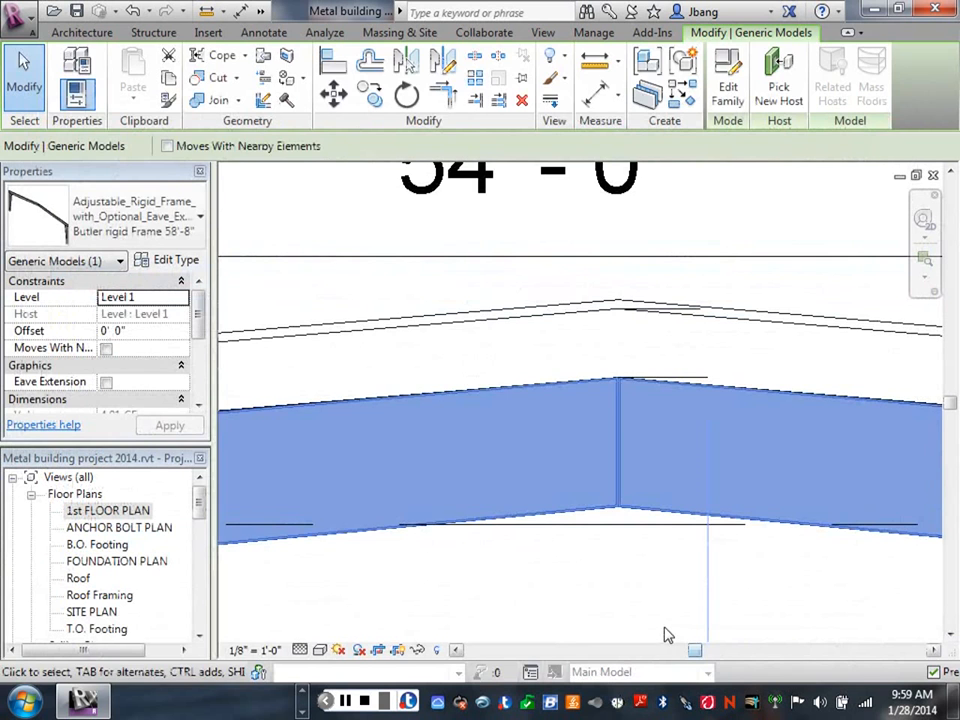
key("Escape")
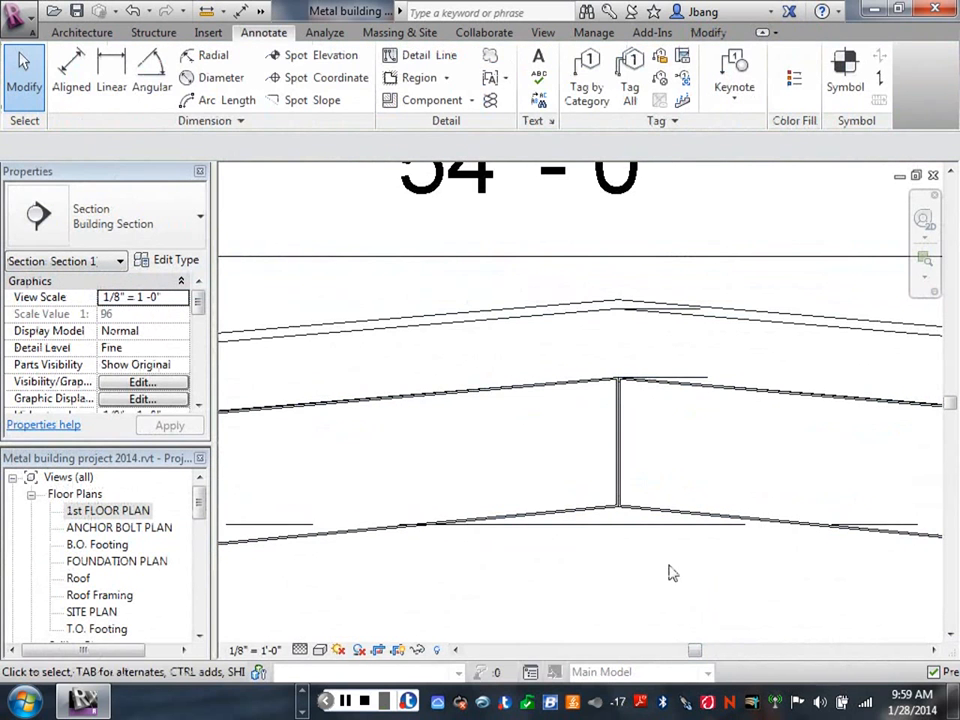
scroll(641, 585, "down", 3)
left_click(629, 588)
scroll(639, 529, "down", 1)
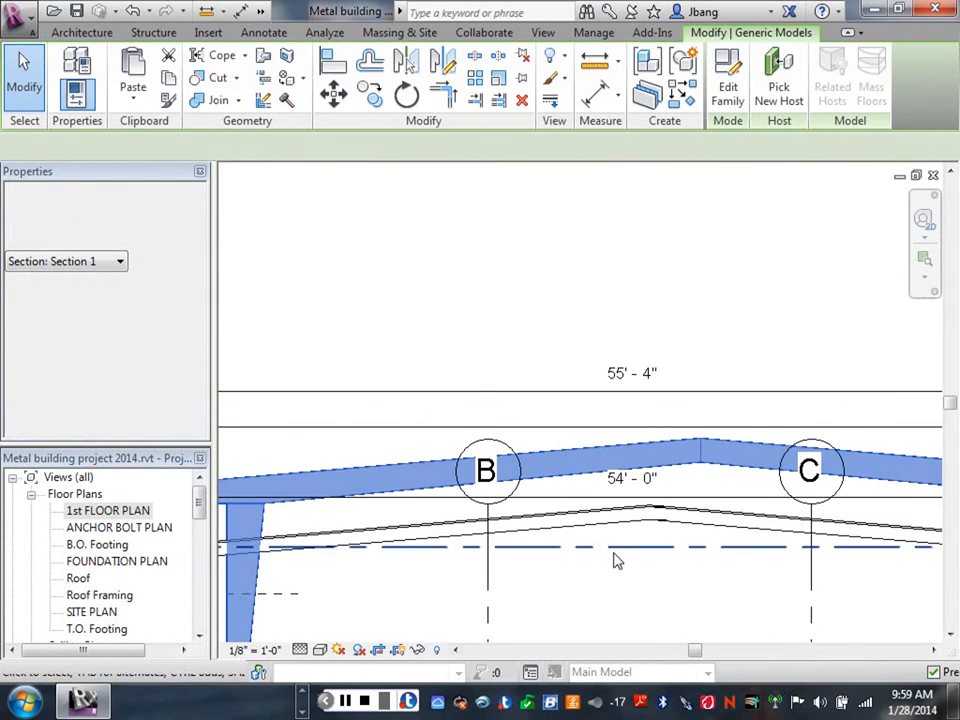
left_click(132, 12)
scroll(510, 471, "down", 3)
middle_click_drag(515, 476, 598, 480)
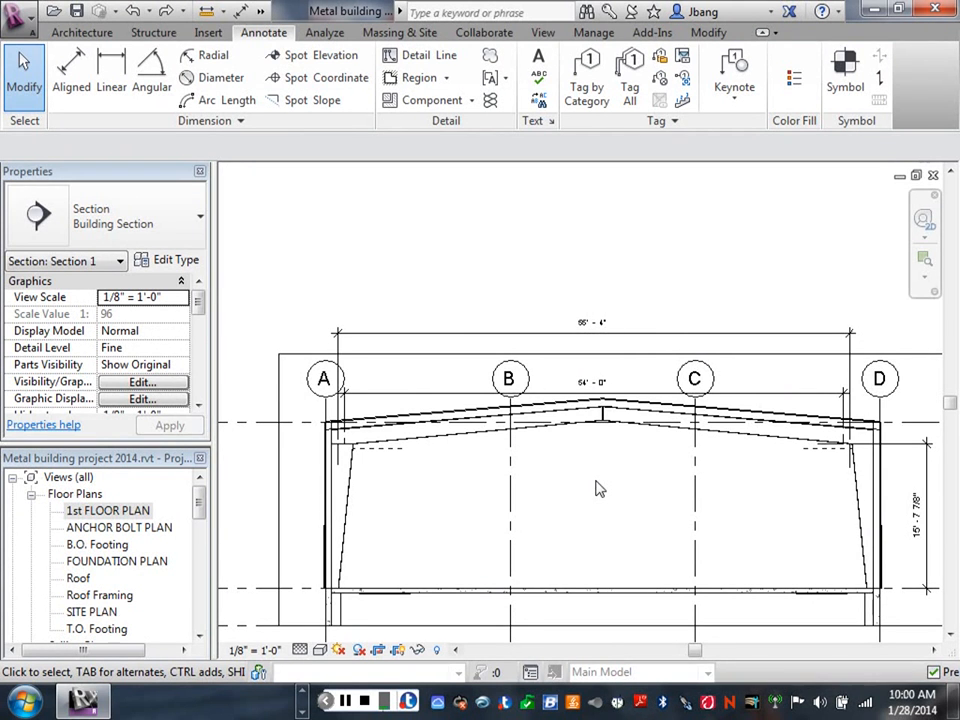
Move the ridge detail line up onto the upper roof line
scroll(608, 415, "up", 3)
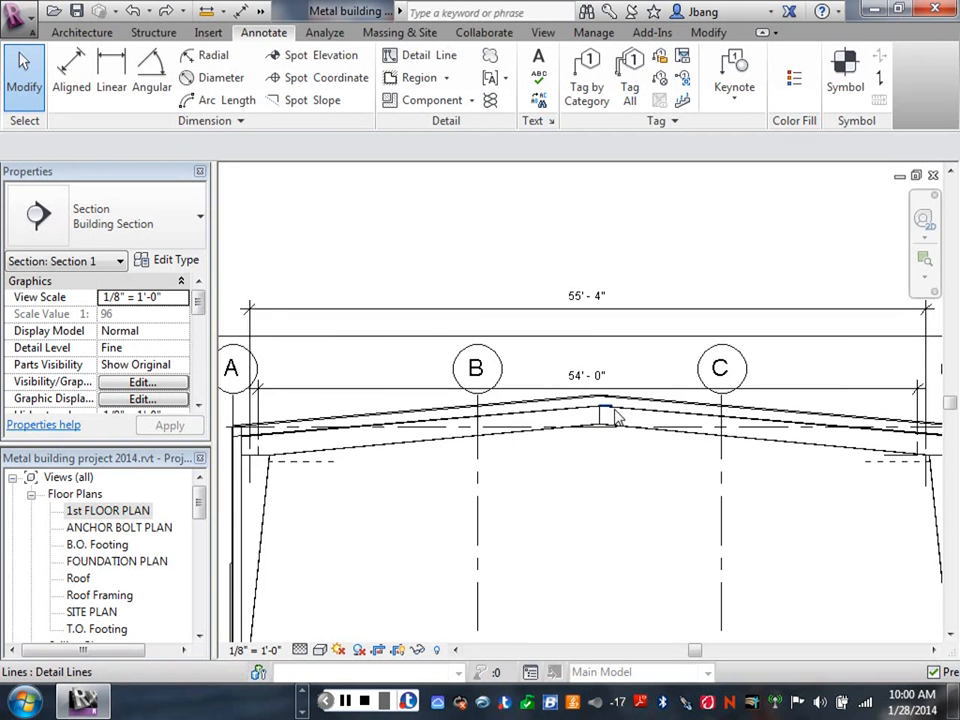
scroll(600, 413, "up", 3)
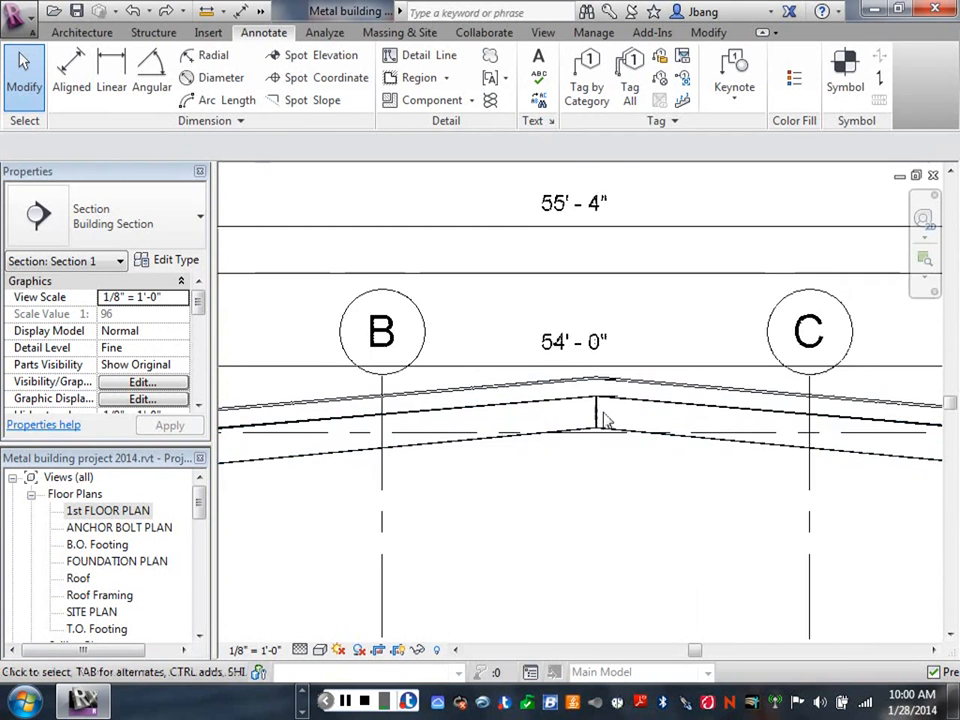
scroll(613, 410, "up", 2)
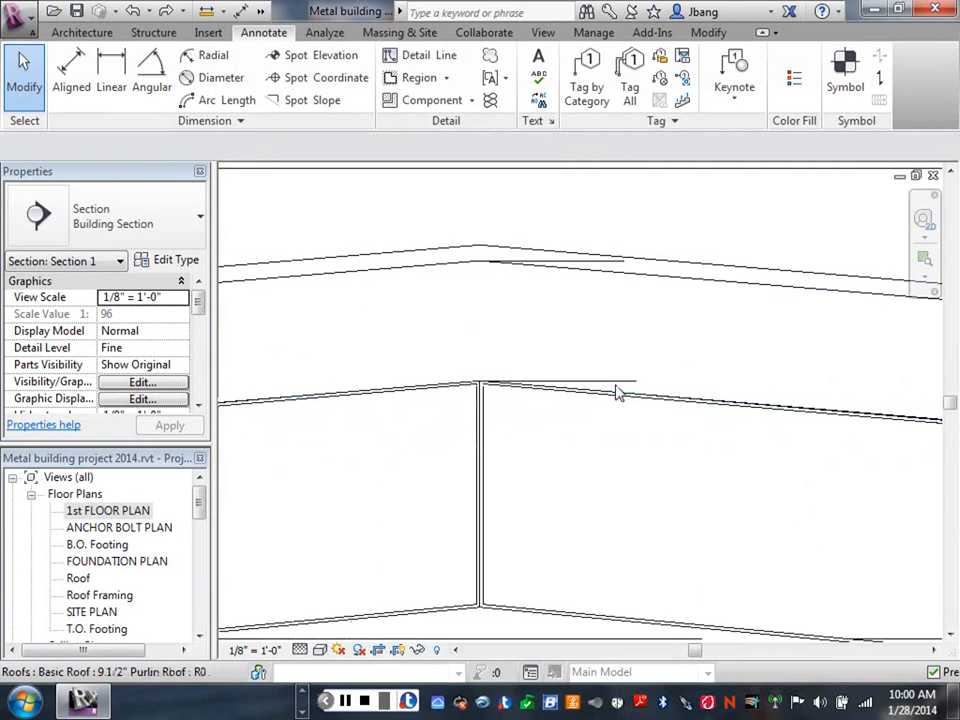
left_click(617, 384)
left_click_drag(617, 384, 594, 266)
left_click(585, 301)
Zoom out to check the lowered frame sits beneath the 9 1/2" Purlin Roof
scroll(566, 394, "down", 4)
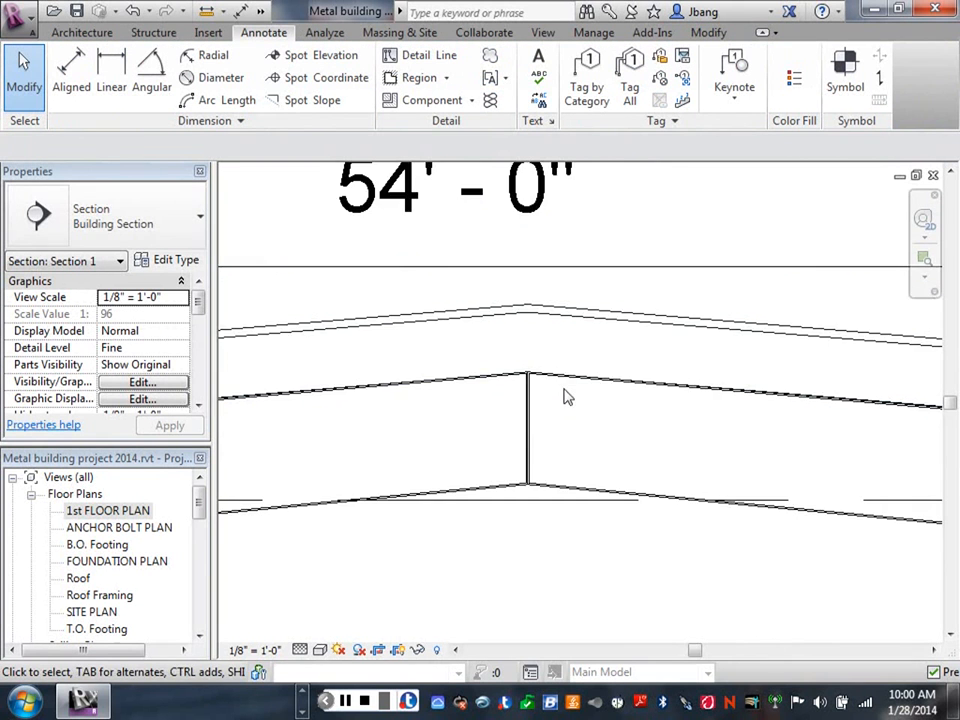
scroll(548, 512, "down", 3)
middle_click_drag(636, 512, 655, 505)
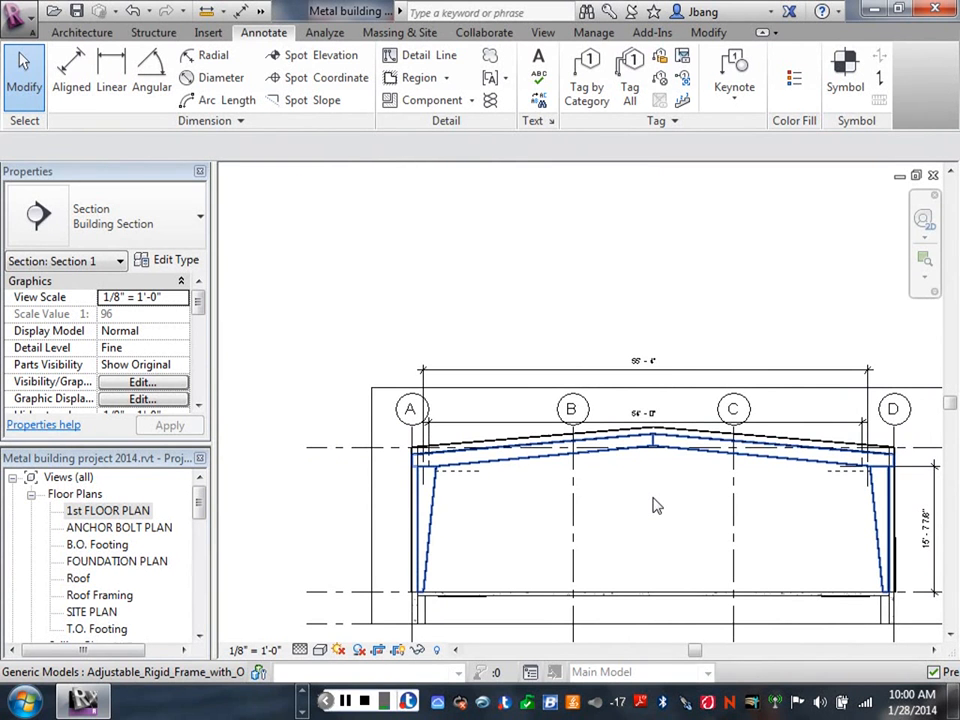
scroll(639, 463, "up", 1)
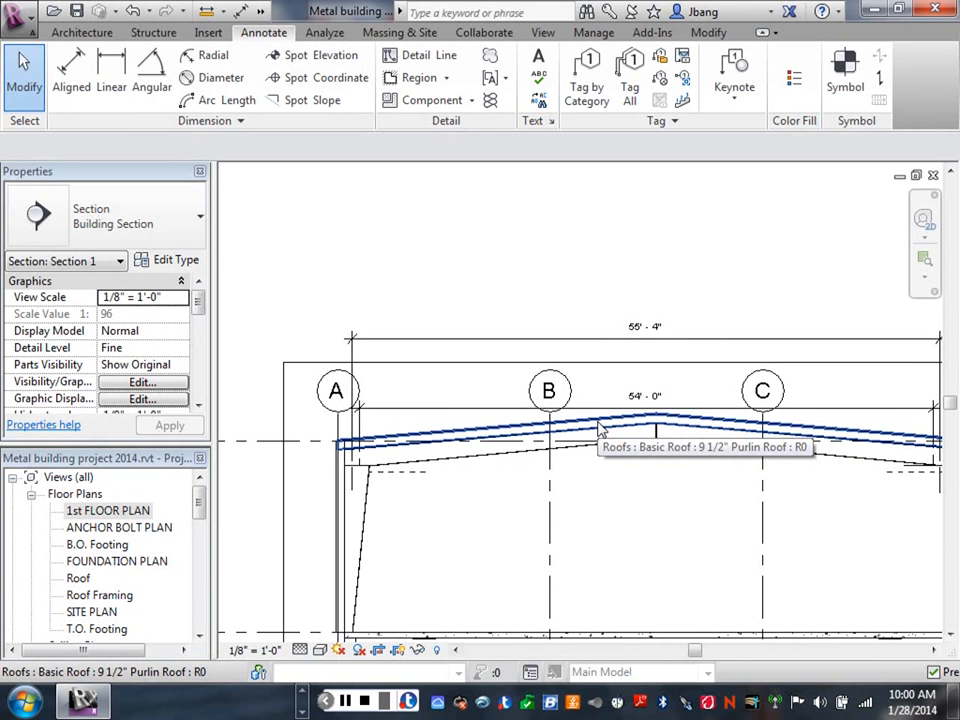
scroll(615, 470, "down", 2)
middle_click_drag(608, 495, 609, 422)
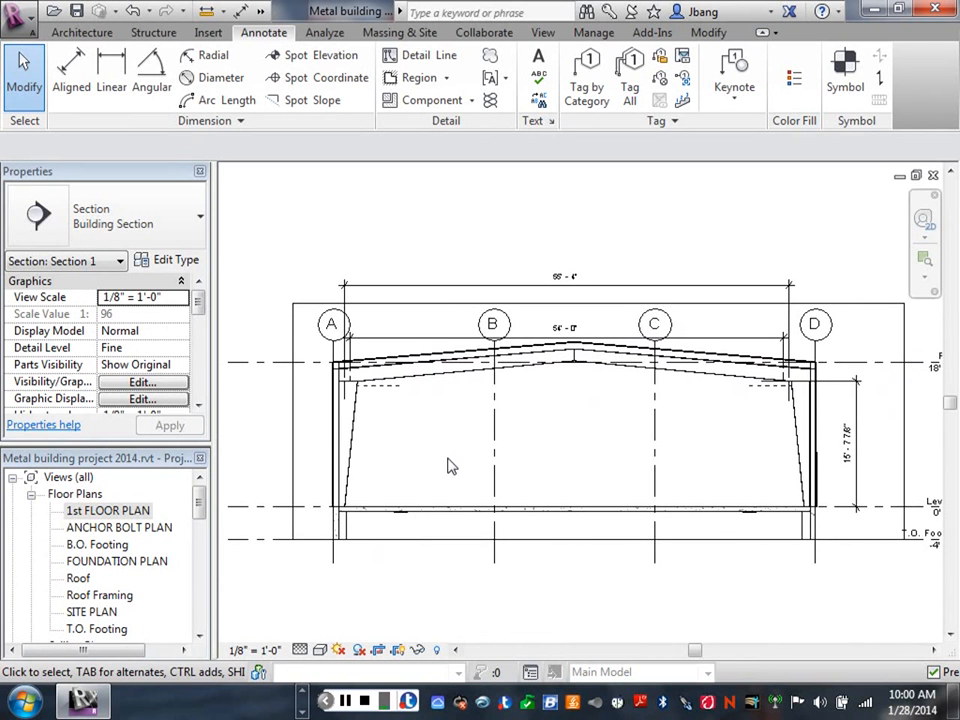